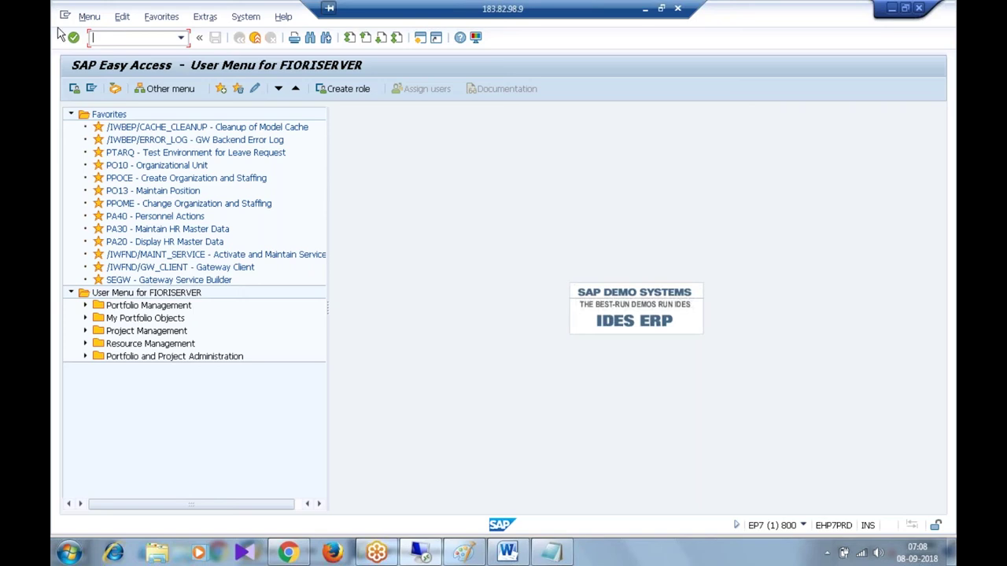
# - Run transaction se11 from the Easy Access command field
pyautogui.write('se11')
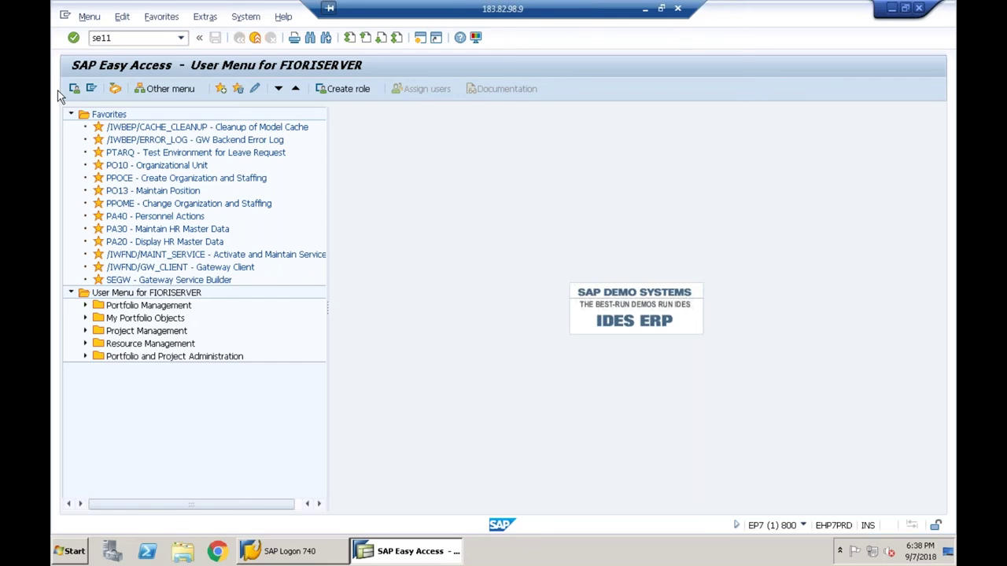
pyautogui.press('Return')
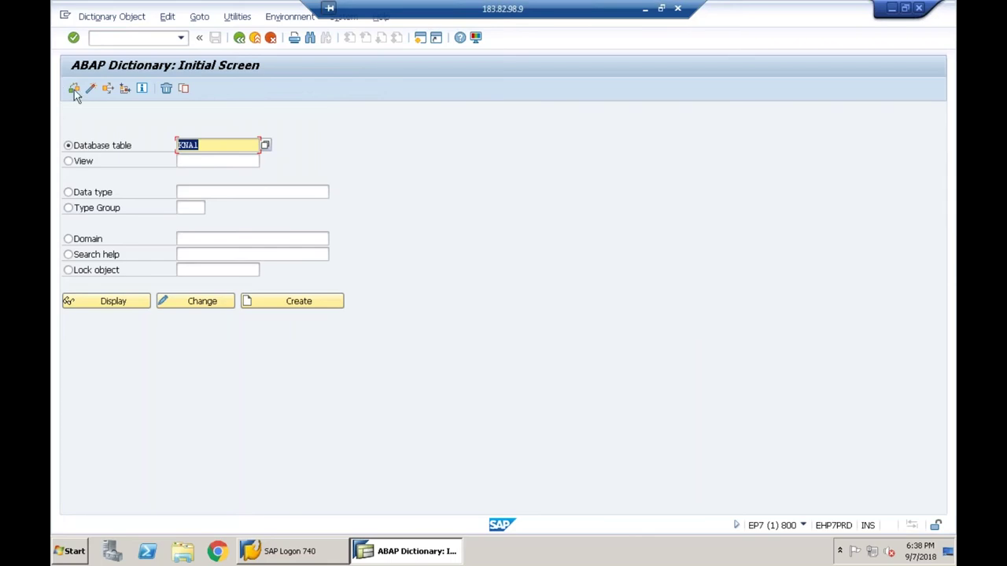
# - Display table KNA1 and point out the MANDT client field and its data element
pyautogui.click(208, 145)
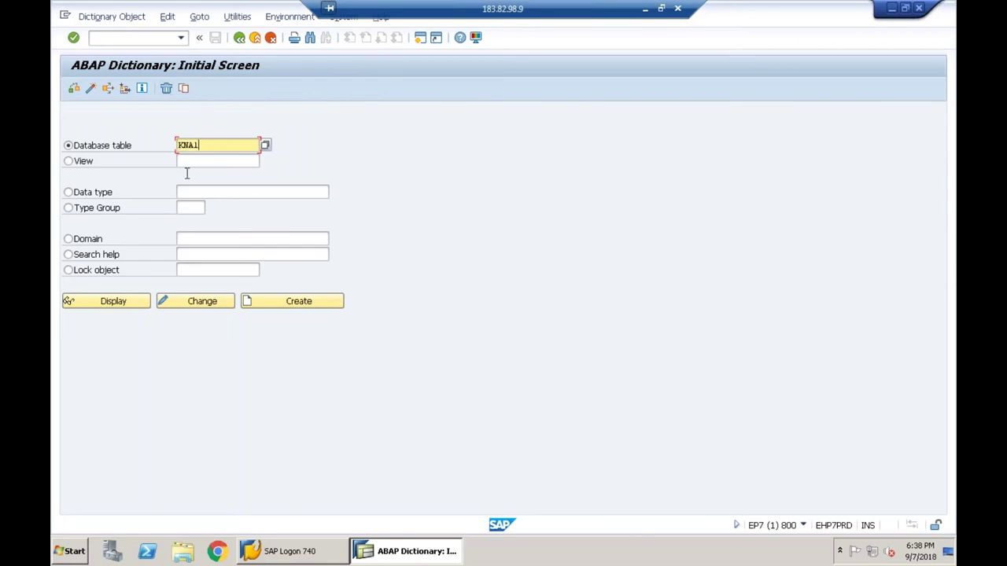
pyautogui.click(137, 304)
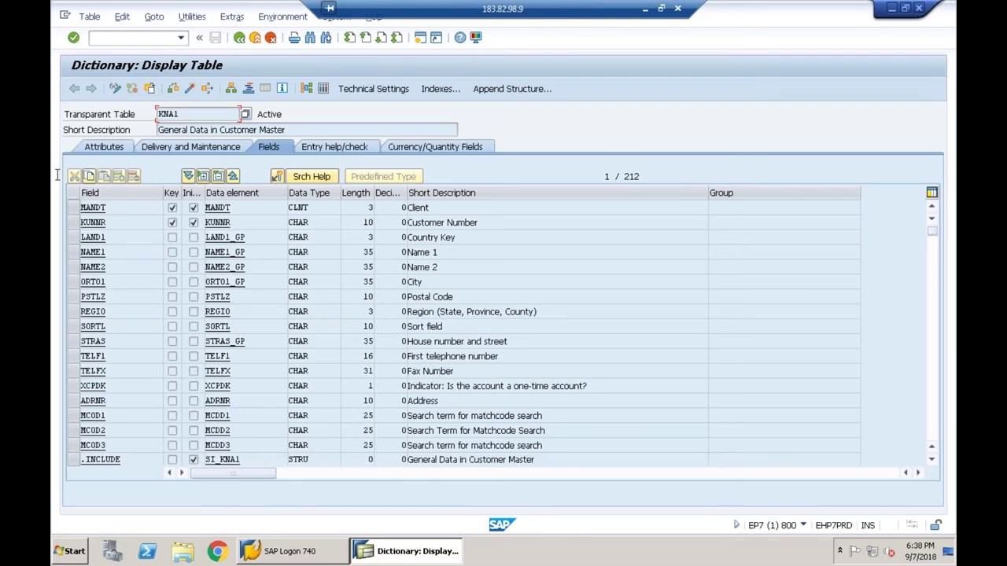
pyautogui.click(106, 207)
pyautogui.moveTo(105, 207); pyautogui.dragTo(162, 208)
pyautogui.moveTo(228, 207); pyautogui.dragTo(199, 217)
pyautogui.click(199, 217)
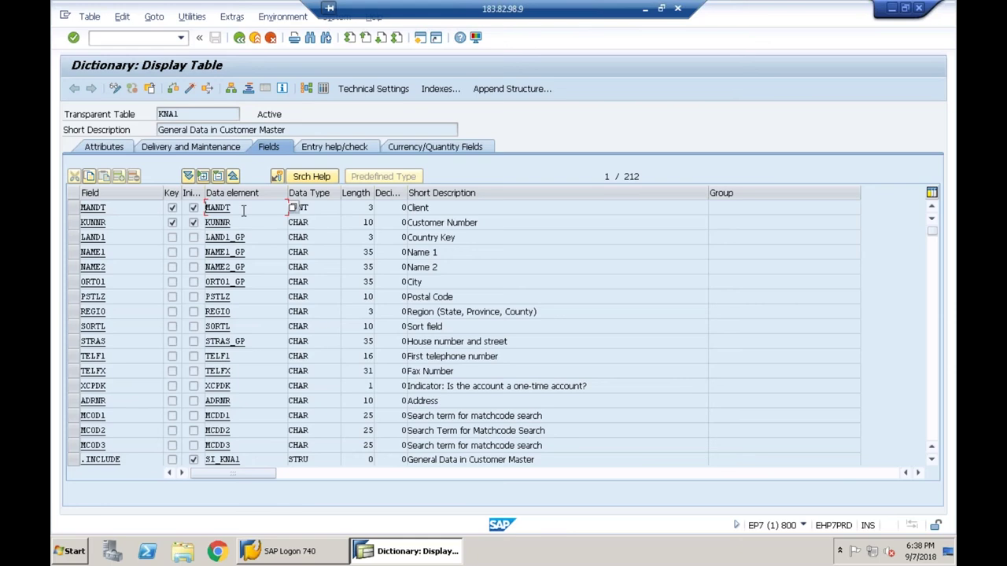
# - Point out the KUNNR, LAND1_GP, NAME1_GP and ORT01_GP data elements, then MANDT again
pyautogui.moveTo(242, 208); pyautogui.dragTo(200, 240)
pyautogui.click(197, 239)
pyautogui.click(247, 253)
pyautogui.click(238, 268)
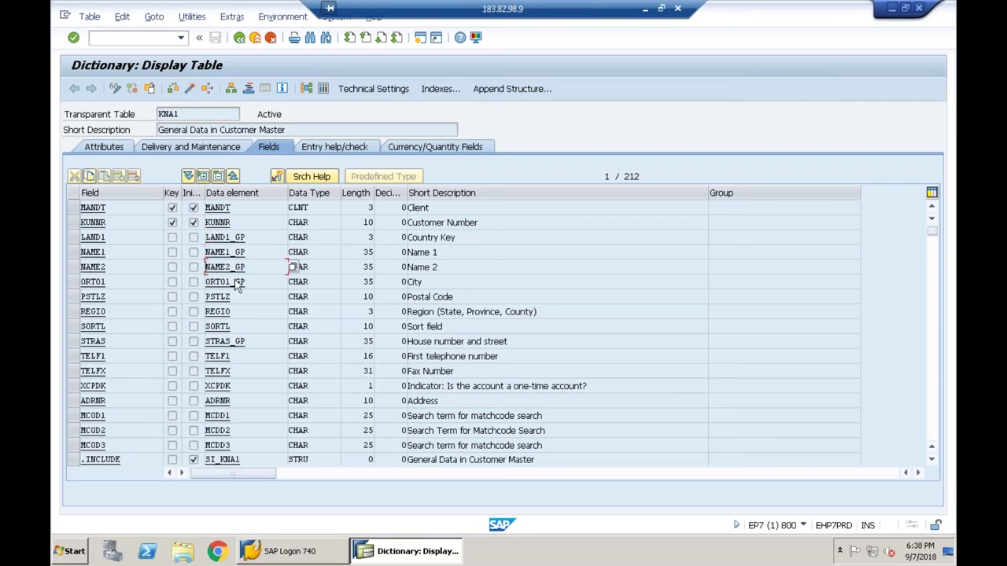
pyautogui.moveTo(248, 281); pyautogui.dragTo(185, 281)
pyautogui.press('Left')
pyautogui.click(131, 207)
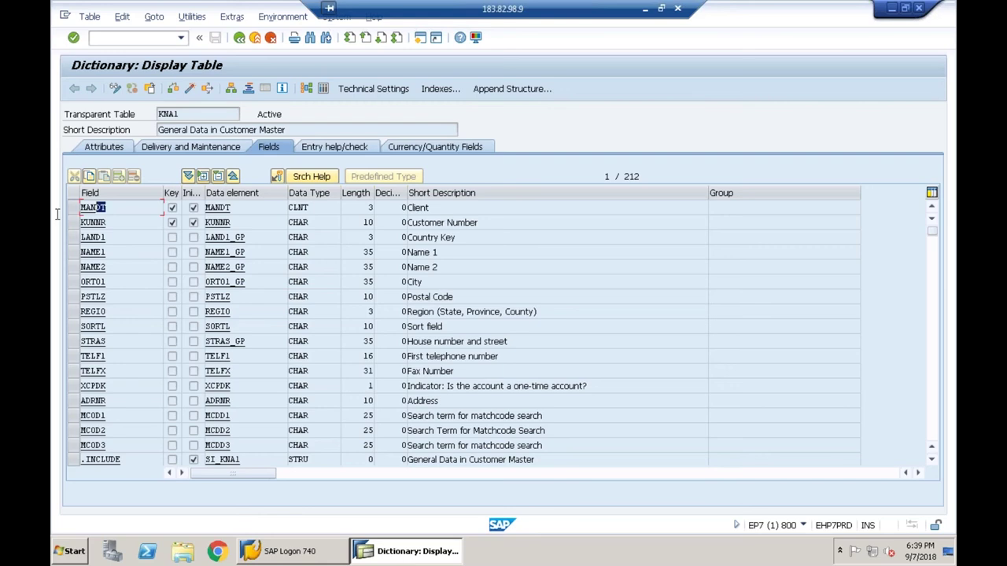
pyautogui.click(243, 208)
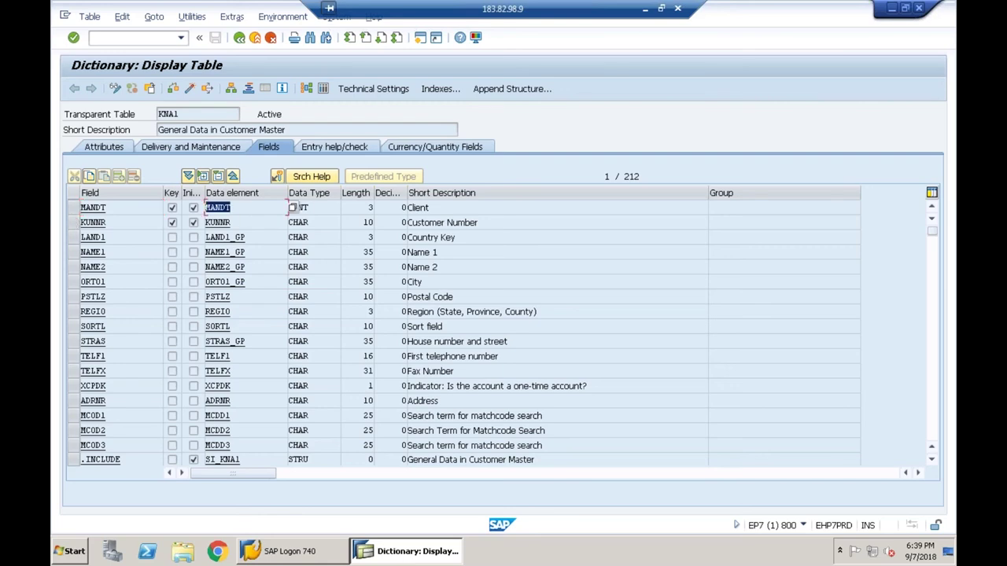
# - View the MANDT data element's field labels, then go back twice to the initial screen
pyautogui.doubleClick(223, 208)
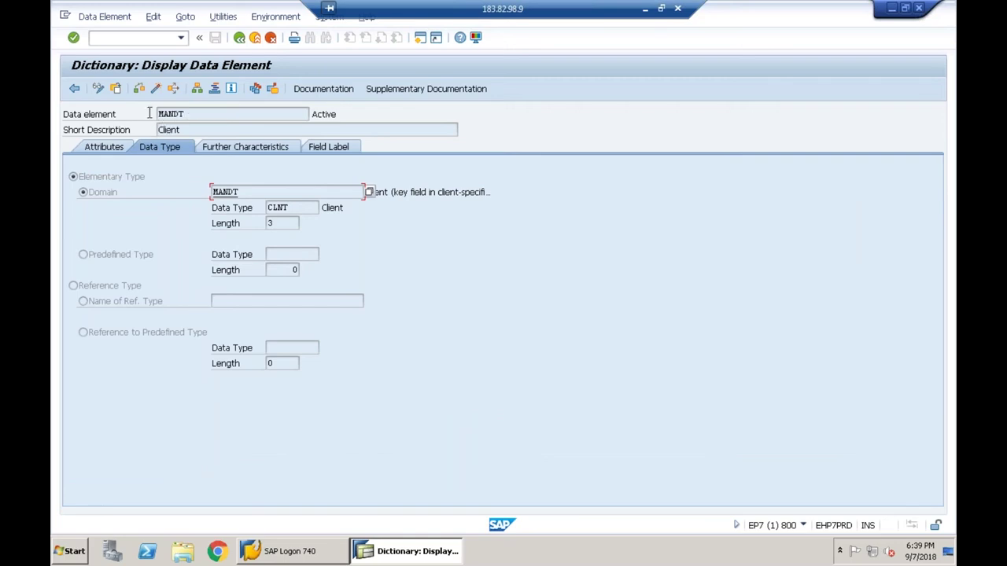
pyautogui.click(343, 147)
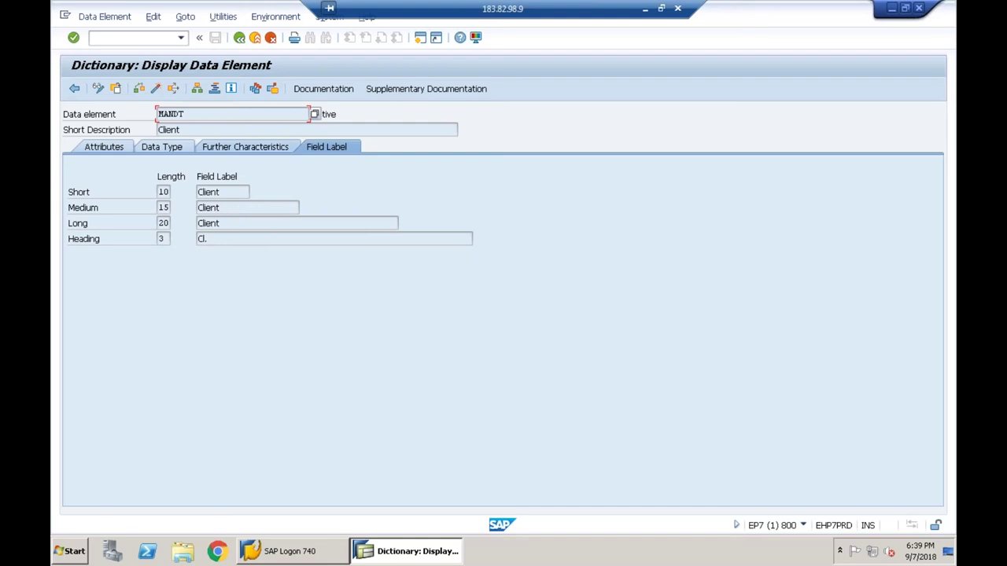
pyautogui.click(239, 37)
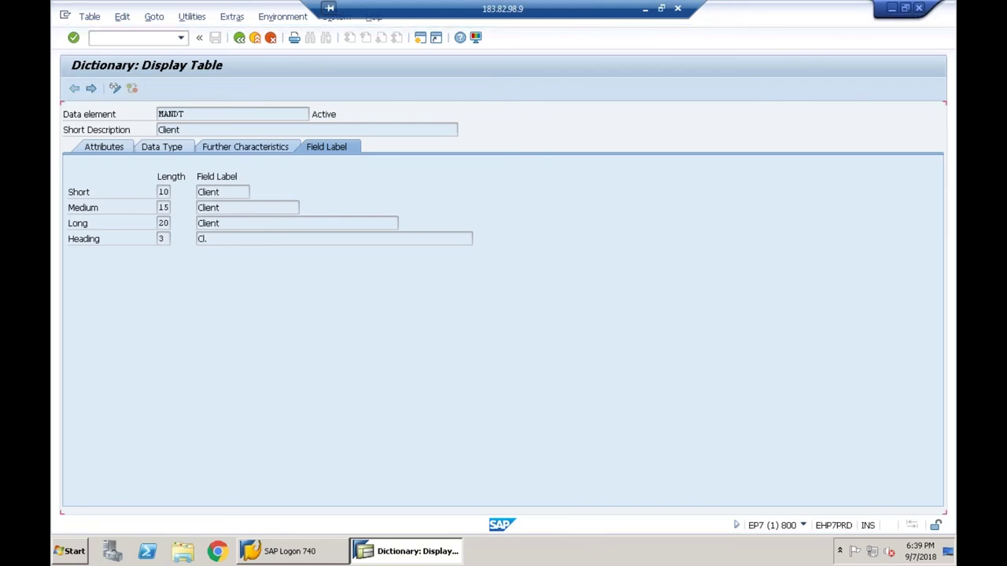
pyautogui.click(239, 37)
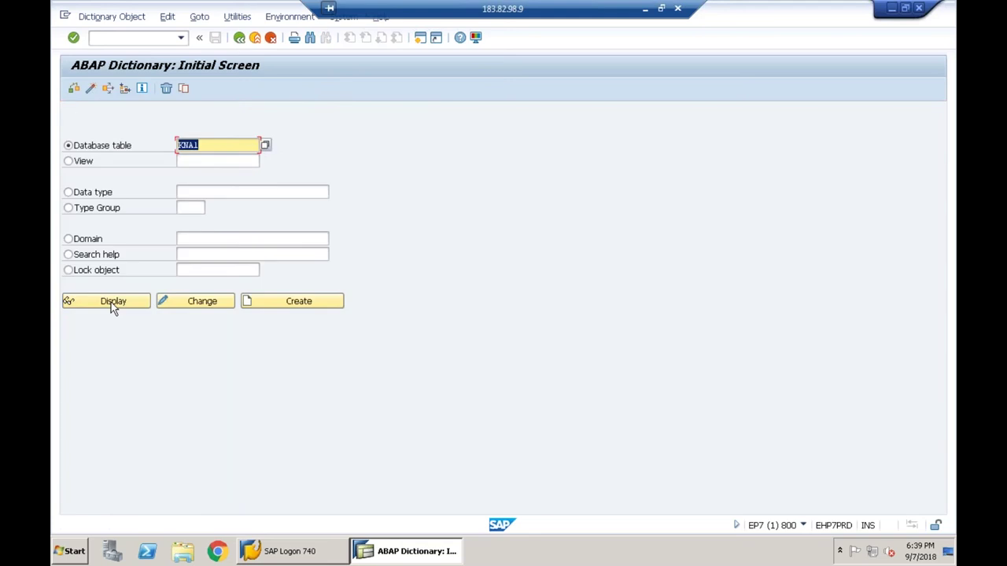
# - Redisplay KNA1, check data element KUNNR's field labels, and point out LAND1_GP
pyautogui.click(110, 302)
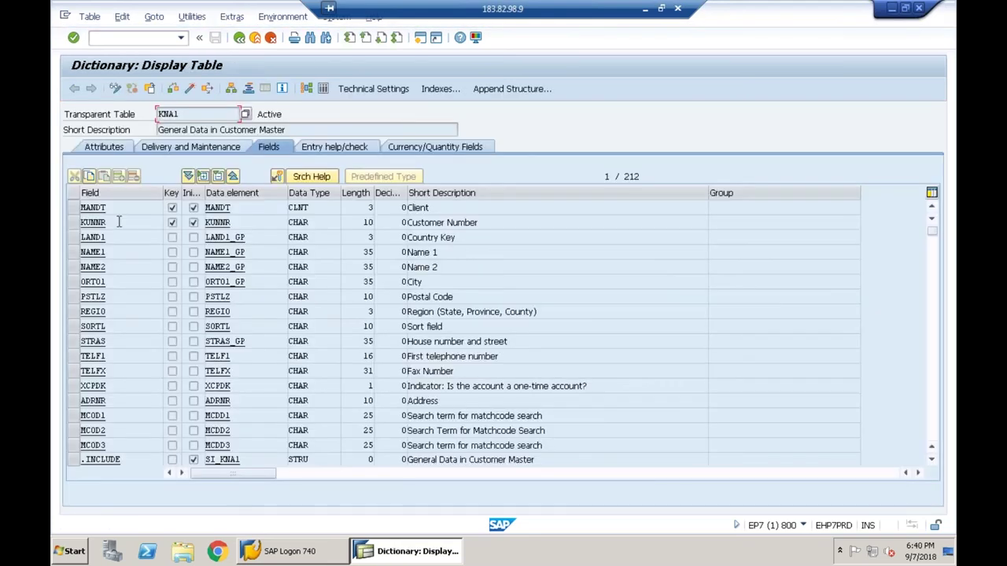
pyautogui.click(118, 222)
pyautogui.click(227, 223)
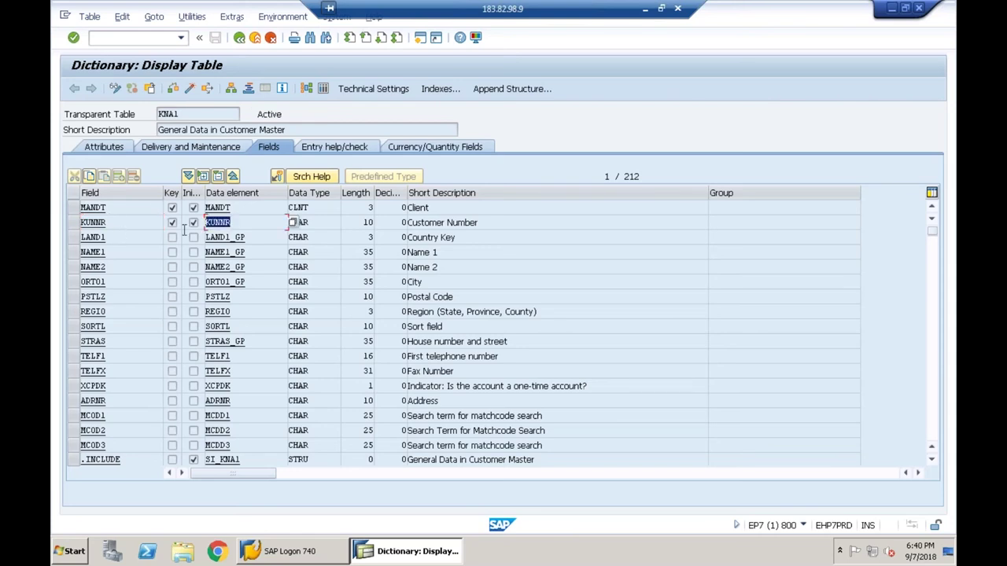
pyautogui.doubleClick(236, 222)
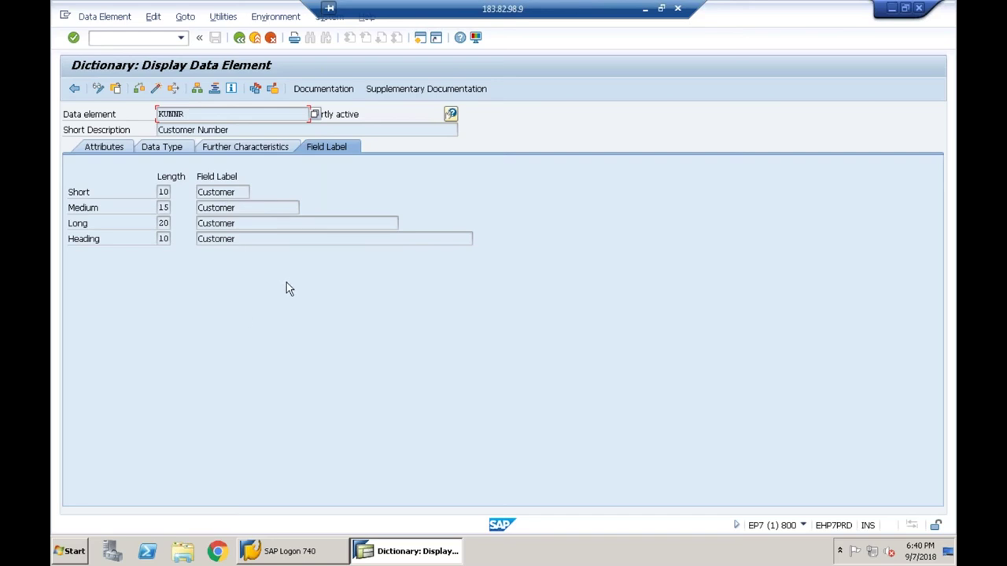
pyautogui.click(237, 39)
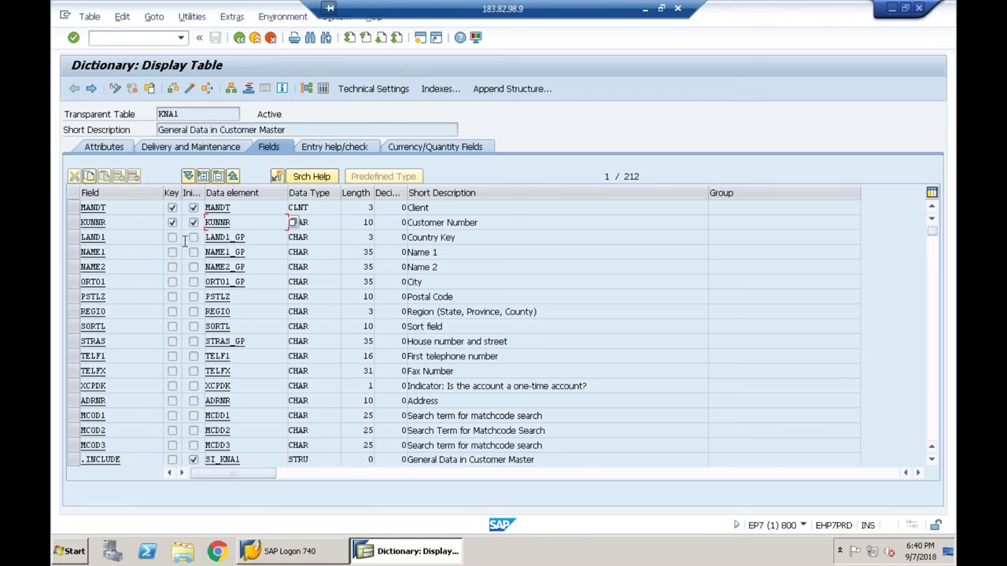
pyautogui.click(243, 237)
pyautogui.doubleClick(243, 237)
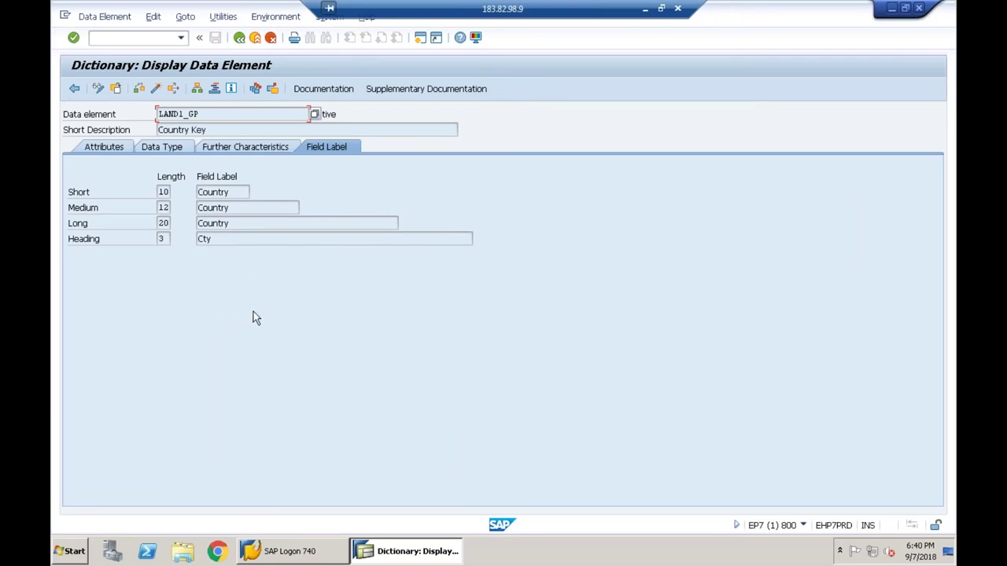
pyautogui.click(237, 39)
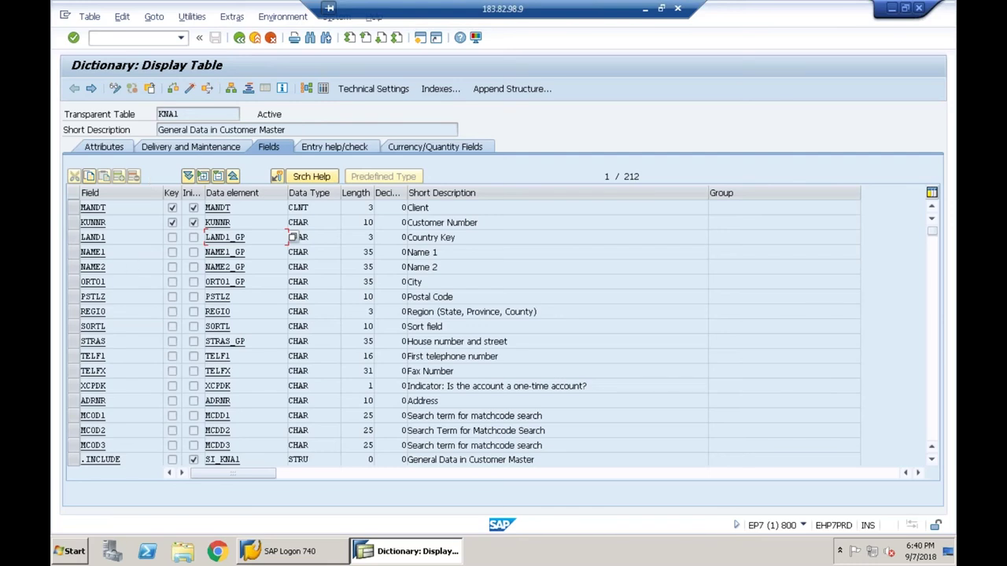
pyautogui.click(243, 221)
pyautogui.click(247, 207)
pyautogui.doubleClick(293, 208)
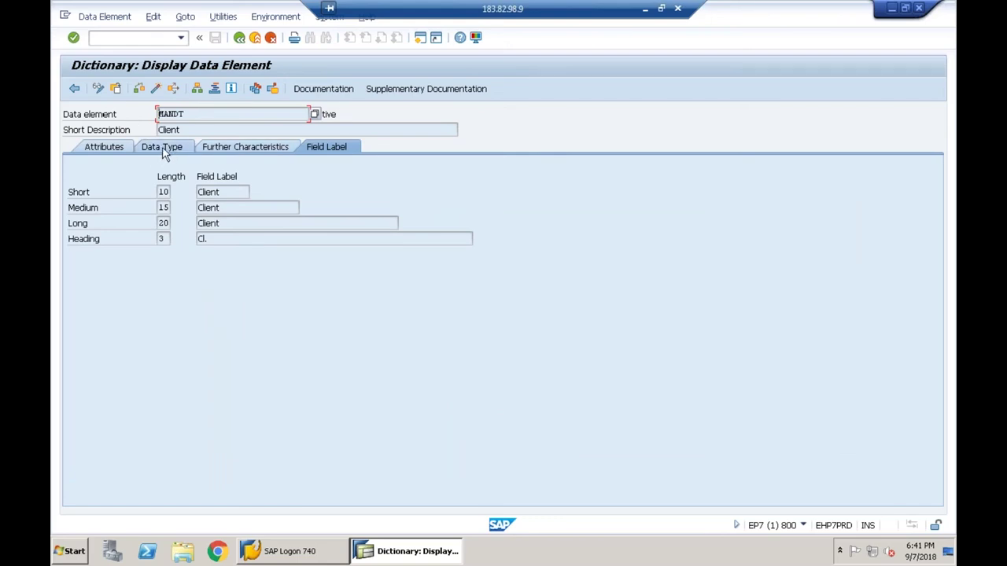
pyautogui.click(165, 147)
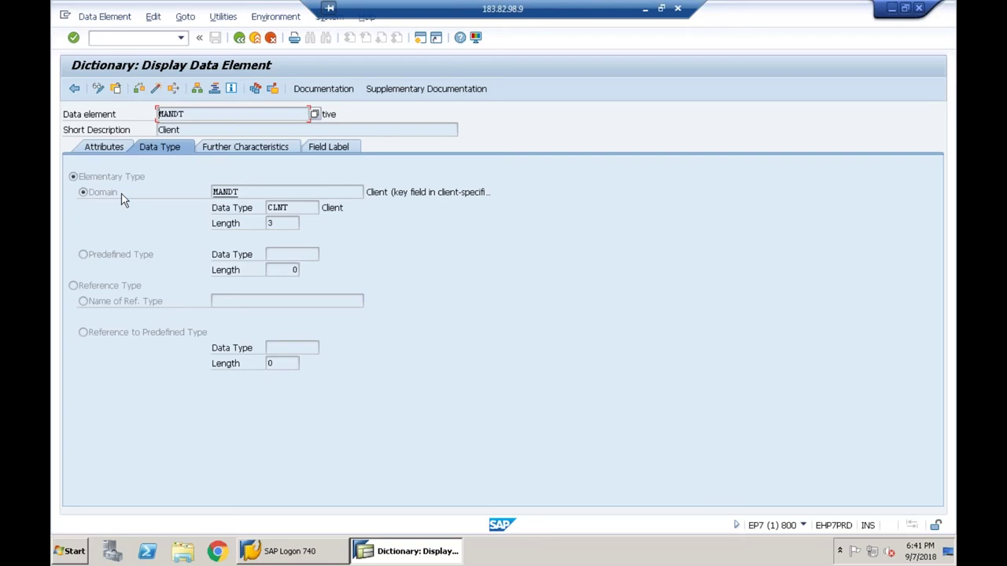
pyautogui.click(246, 194)
pyautogui.doubleClick(246, 194)
pyautogui.click(242, 193)
pyautogui.moveTo(243, 193); pyautogui.dragTo(200, 196)
pyautogui.click(210, 192)
pyautogui.click(185, 114)
pyautogui.moveTo(244, 192); pyautogui.dragTo(184, 192)
pyautogui.click(248, 192)
pyautogui.press('Home')
pyautogui.click(289, 208)
pyautogui.click(269, 224)
pyautogui.click(188, 114)
pyautogui.moveTo(188, 114); pyautogui.dragTo(158, 114)
pyautogui.click(158, 114)
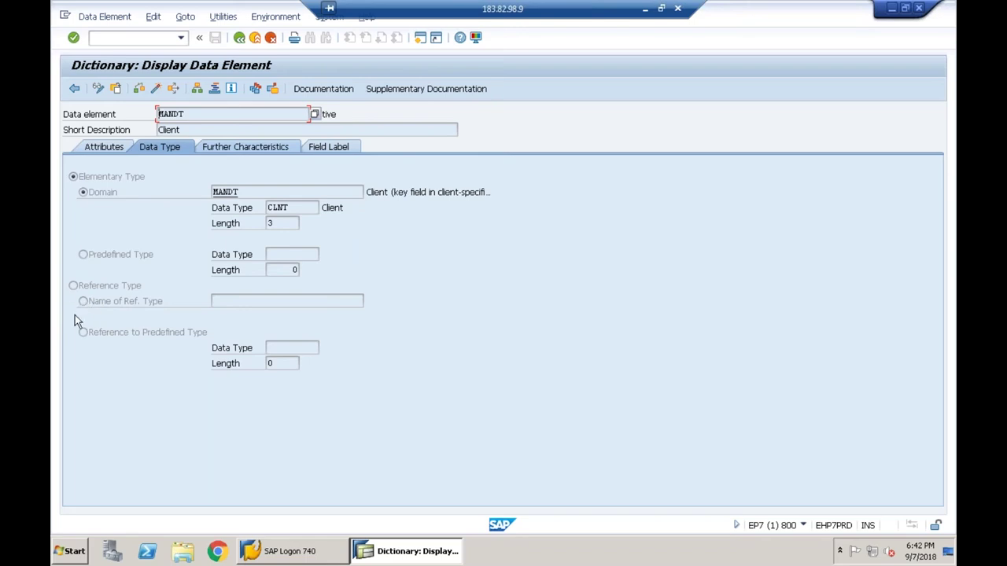
pyautogui.click(243, 42)
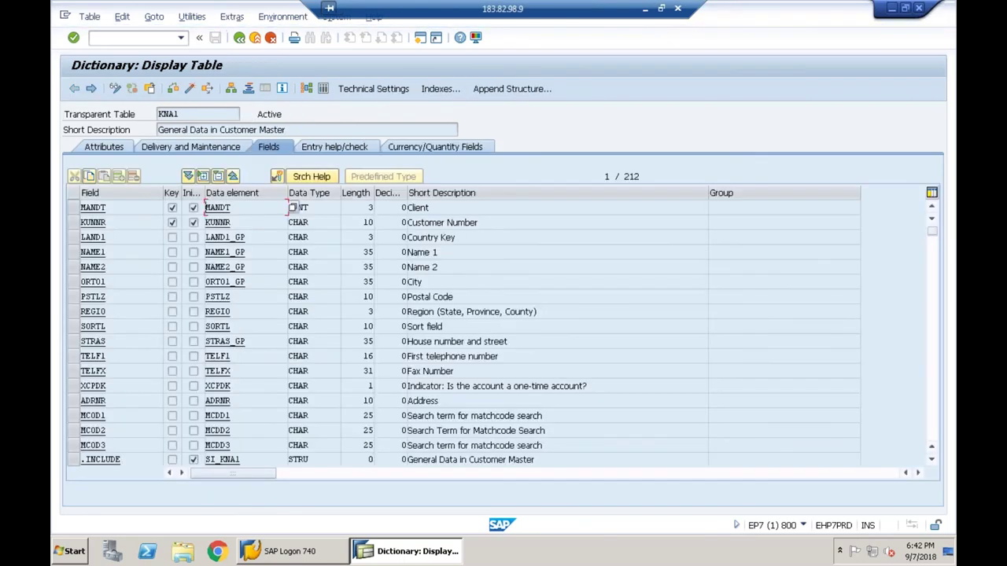
pyautogui.click(126, 224)
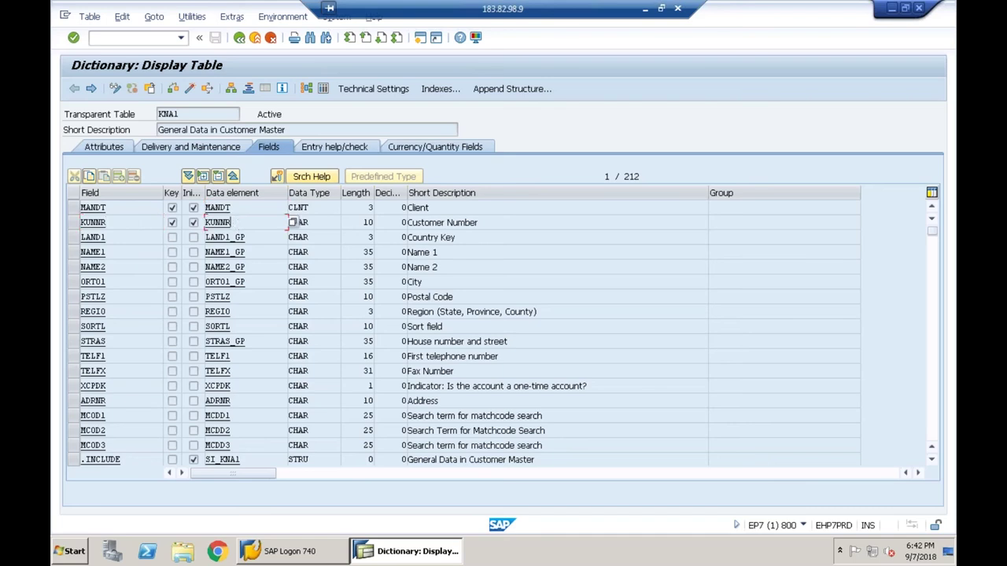
pyautogui.doubleClick(236, 222)
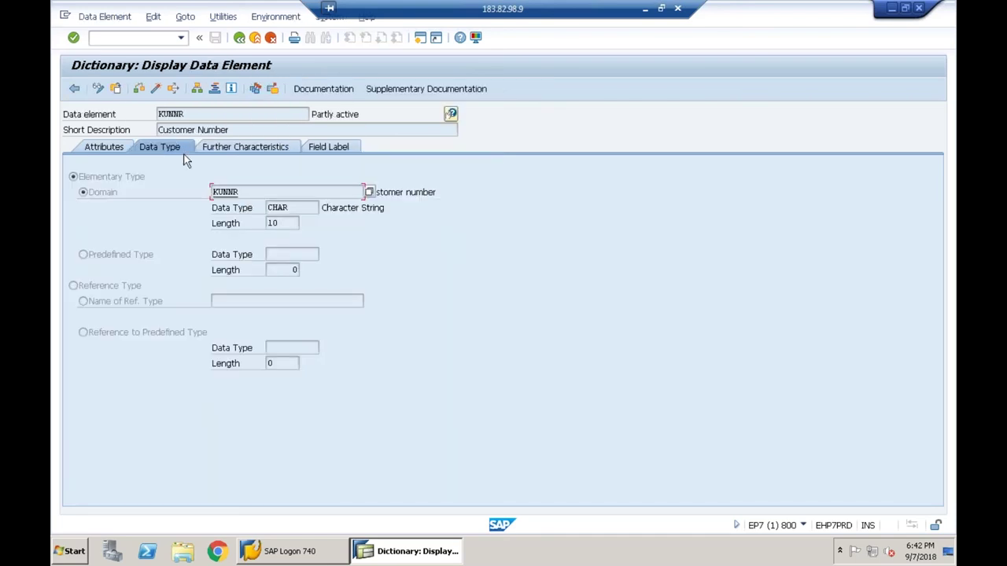
pyautogui.click(180, 113)
pyautogui.click(236, 192)
pyautogui.moveTo(240, 192); pyautogui.dragTo(191, 194)
pyautogui.click(212, 192)
pyautogui.click(239, 37)
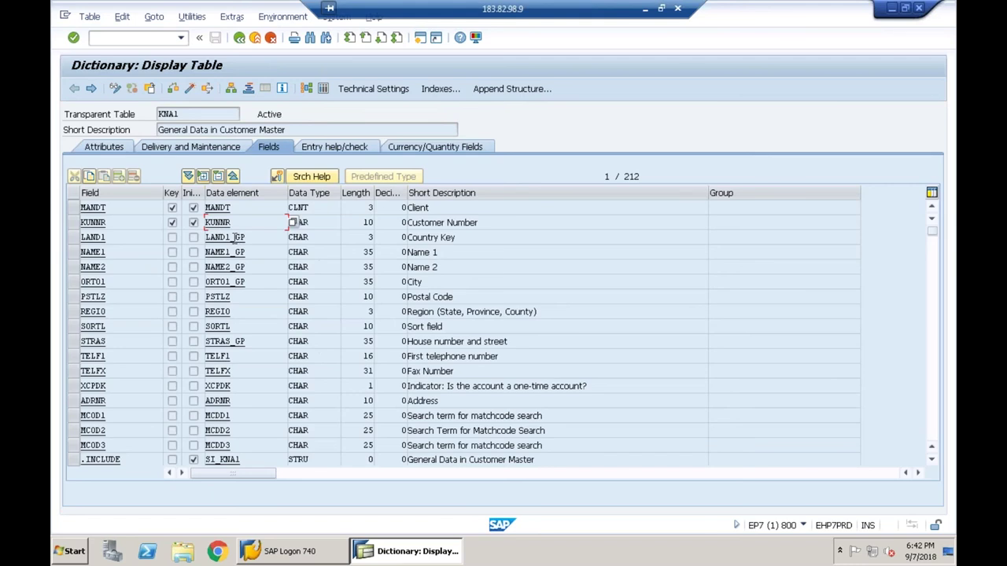
pyautogui.doubleClick(233, 237)
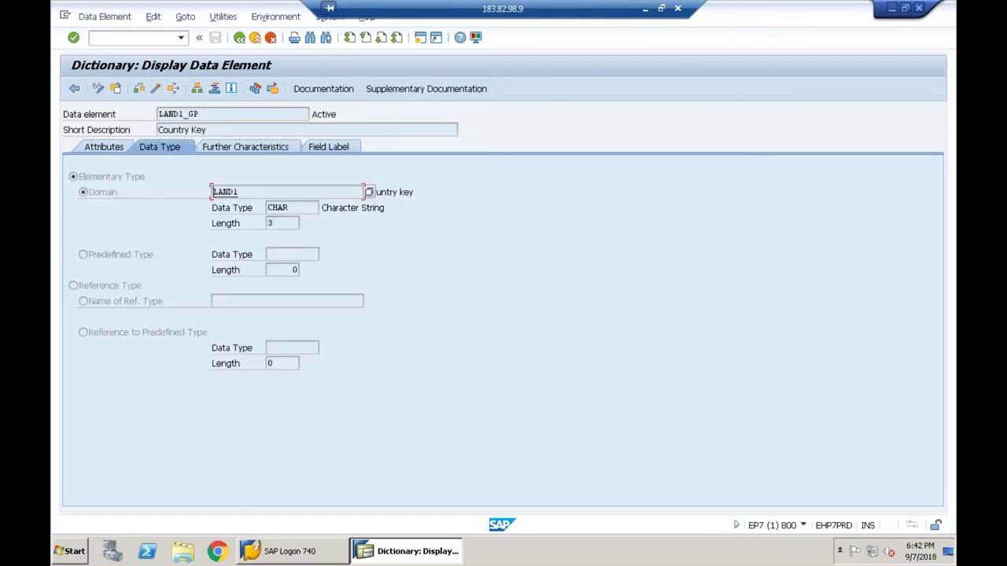
pyautogui.click(204, 115)
pyautogui.click(159, 114)
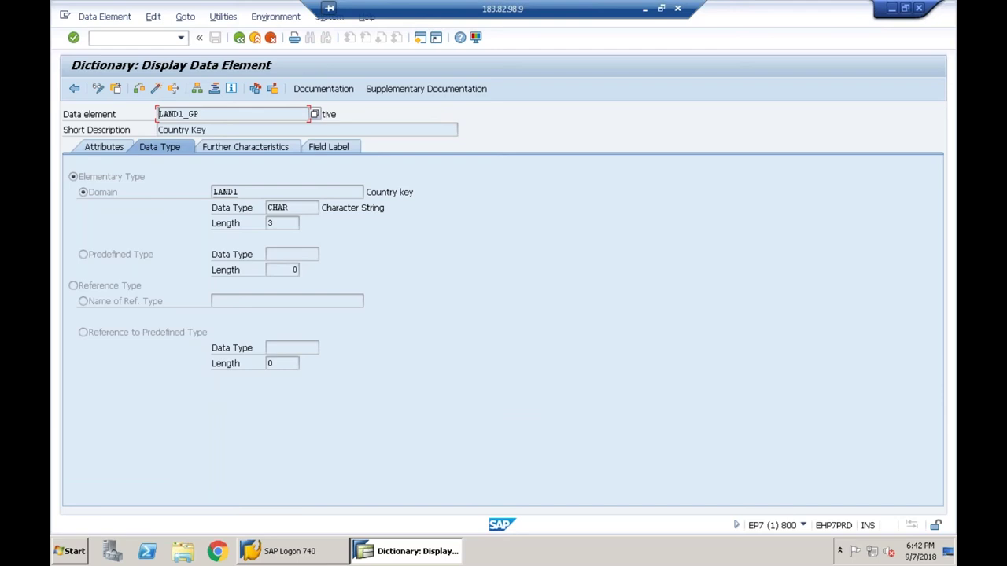
pyautogui.moveTo(240, 189); pyautogui.dragTo(182, 200)
pyautogui.click(206, 195)
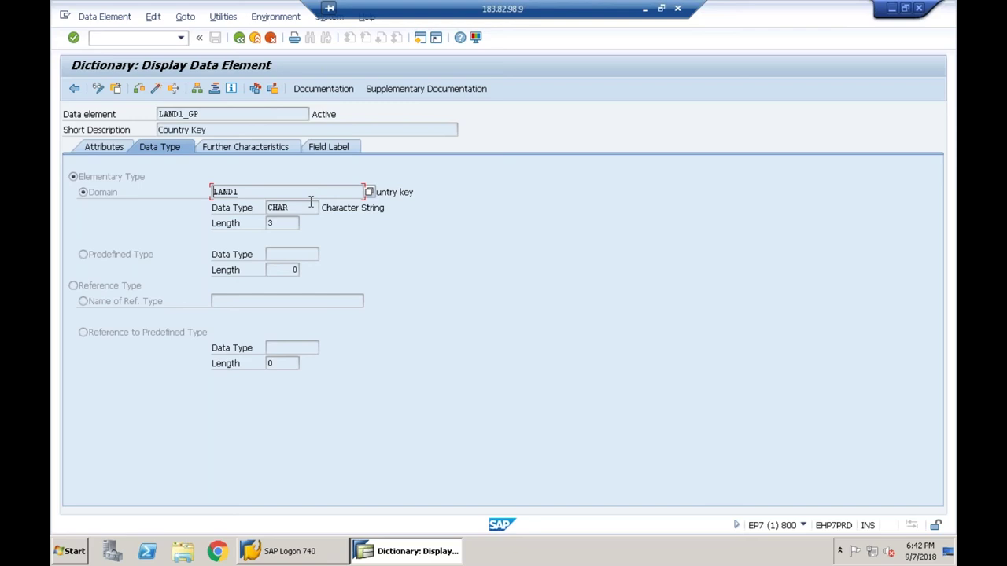
pyautogui.moveTo(285, 225); pyautogui.dragTo(262, 235)
pyautogui.click(239, 38)
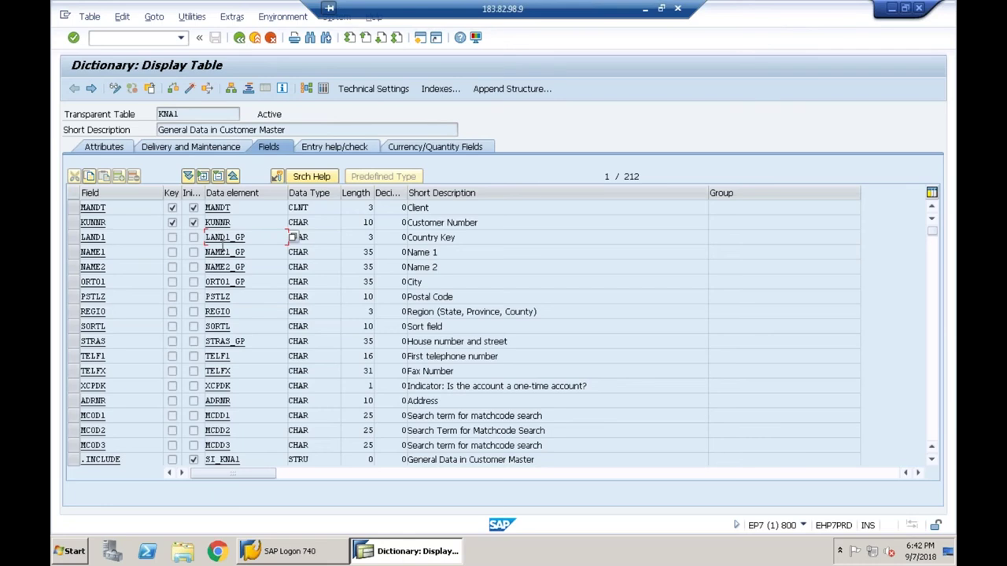
# - Open data element NAME1_GP, showing domain NAME, CHAR length 35, and highlight its name
pyautogui.doubleClick(224, 238)
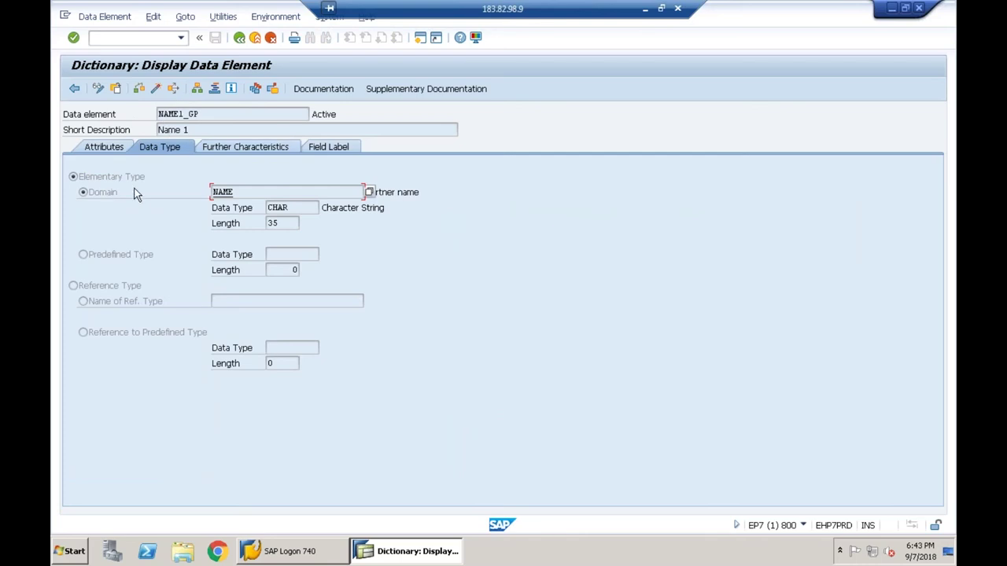
pyautogui.click(203, 114)
pyautogui.moveTo(203, 114); pyautogui.dragTo(149, 113)
pyautogui.click(158, 114)
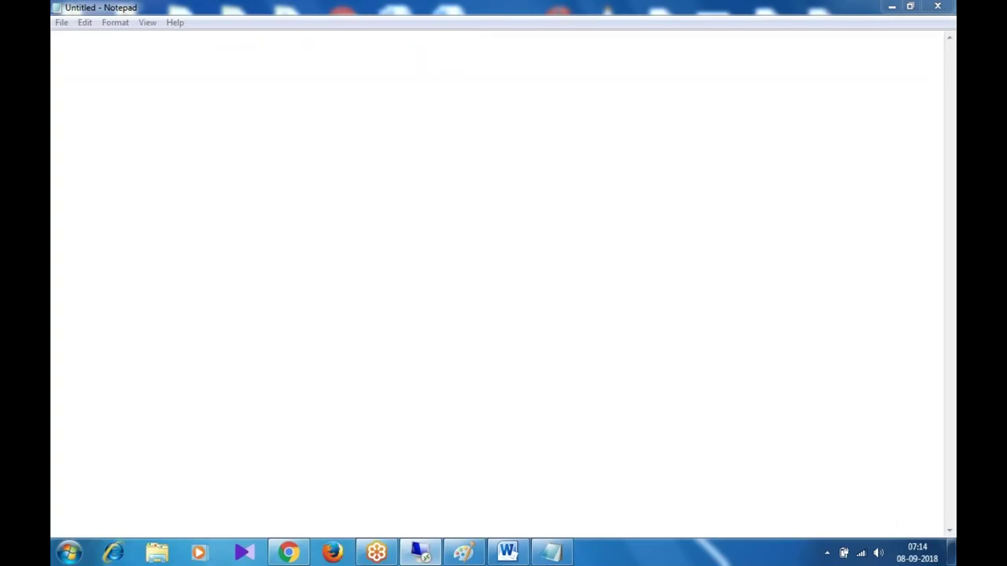
# - Start a new line in the blank untitled Notepad document
pyautogui.press('Return')
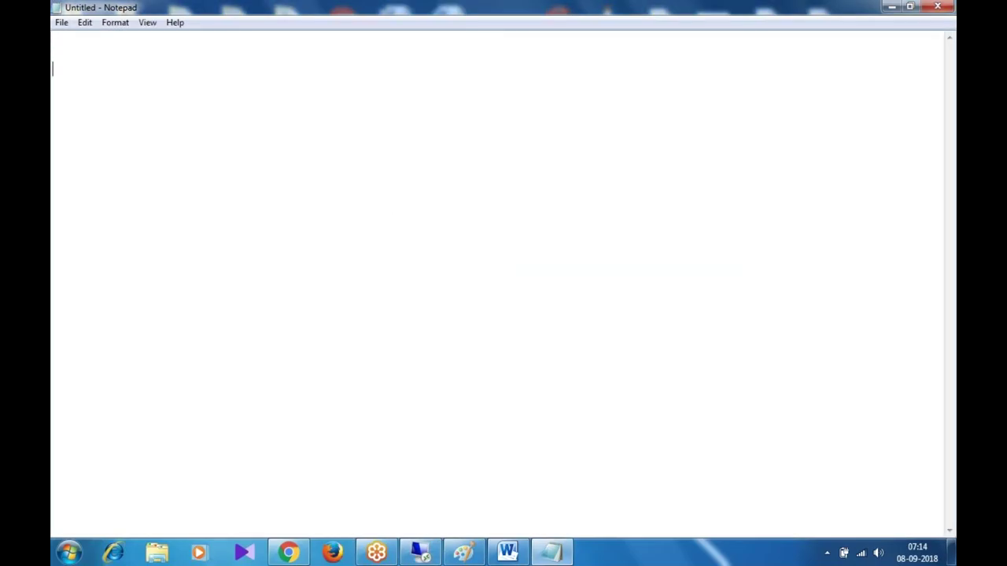
# - Write the heading 'table: z645_emp' and begin an indented line below it
pyautogui.write('table:')
pyautogui.write('z645')
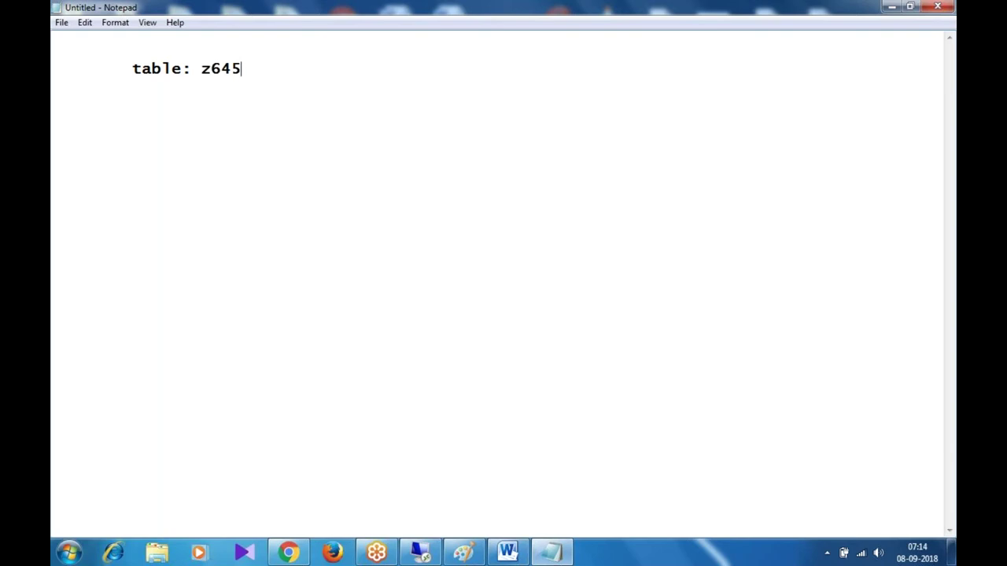
pyautogui.write('_emp')
pyautogui.press('Return')
pyautogui.press('Tab')
# - List the fields mandt, empno, ename and empdesig on indented lines under the heading
pyautogui.write('maNDT')
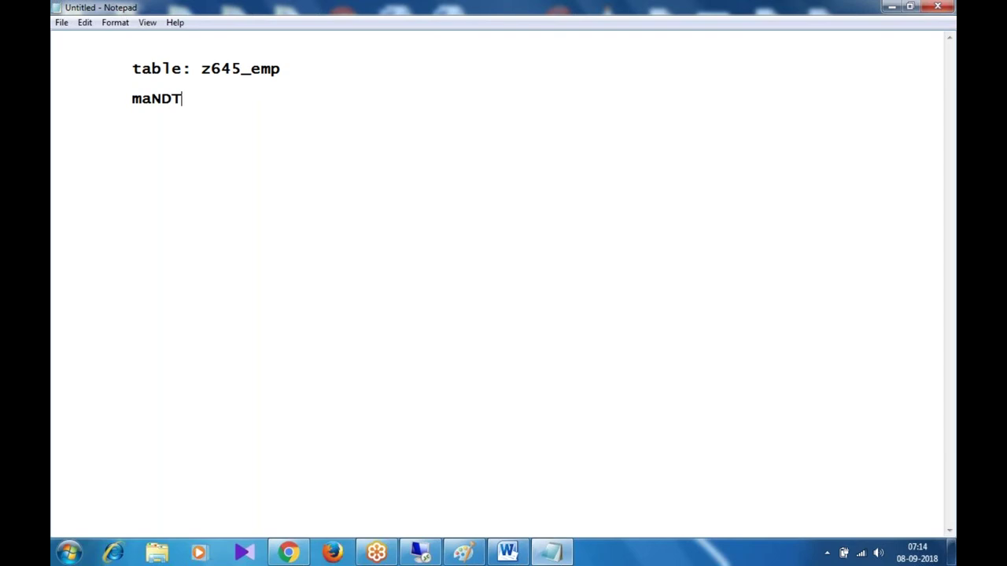
pyautogui.press('BackSpace')
pyautogui.press('BackSpace')
pyautogui.press('BackSpace')
pyautogui.write('ndt')
pyautogui.press('Return')
pyautogui.write('empno')
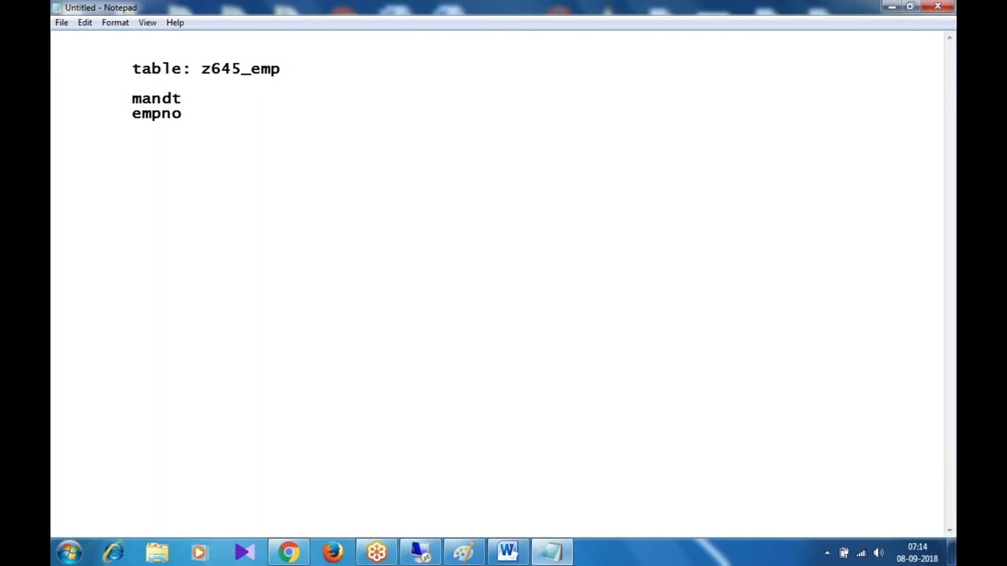
pyautogui.press('Tab')
pyautogui.write('ename')
pyautogui.press('Tab')
pyautogui.write('empdesig')
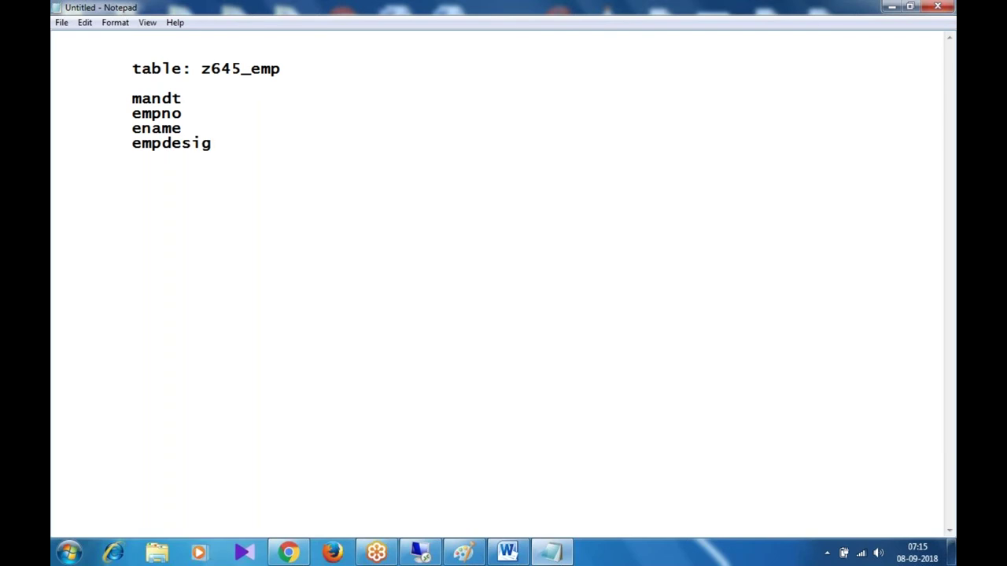
# - Select the four field names and switch back to the SAP window
pyautogui.click(182, 114)
pyautogui.hotkey('shift', 'Down')
pyautogui.hotkey('shift', 'Down')
pyautogui.hotkey('shift', 'Down')
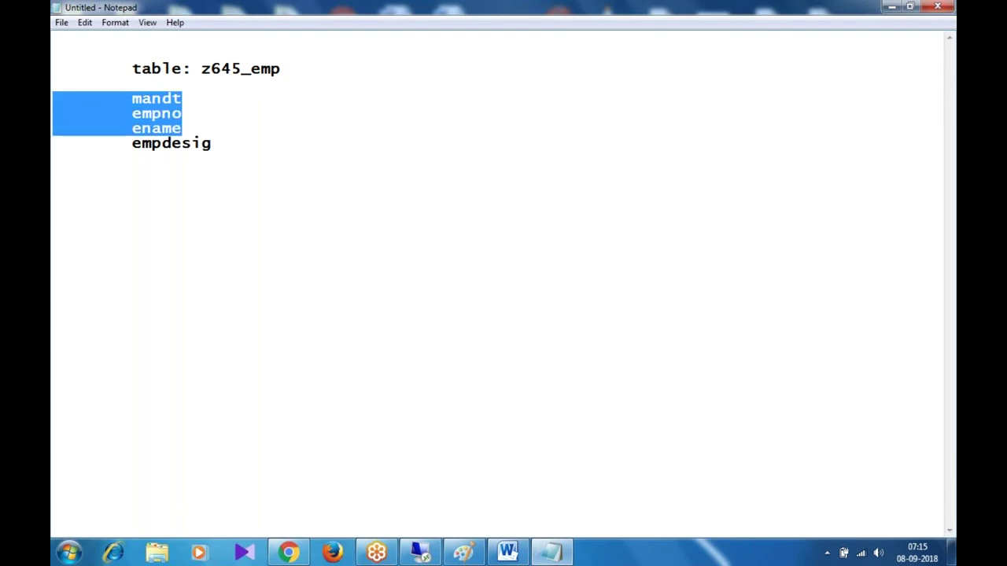
pyautogui.hotkey('shift', 'Down')
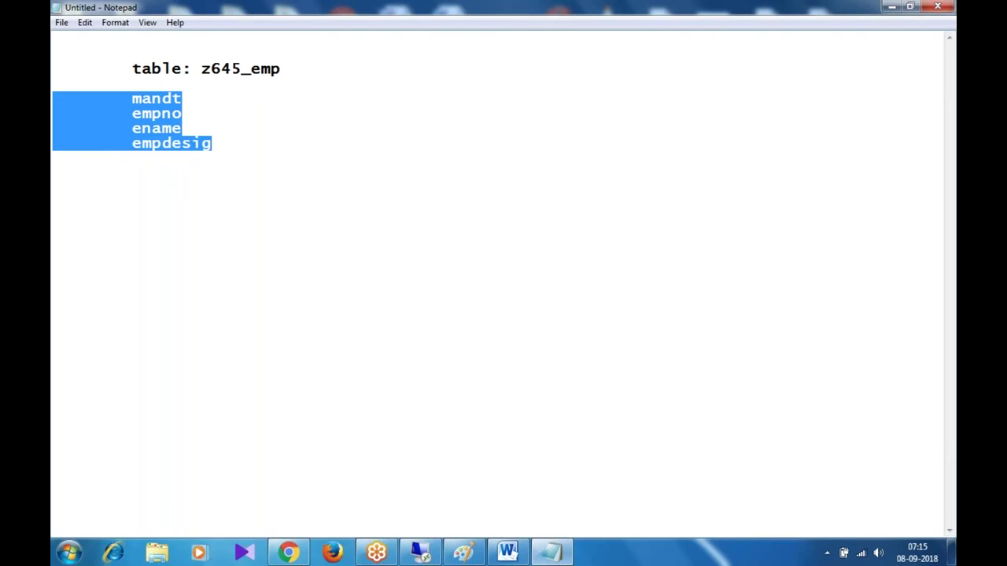
pyautogui.click(420, 554)
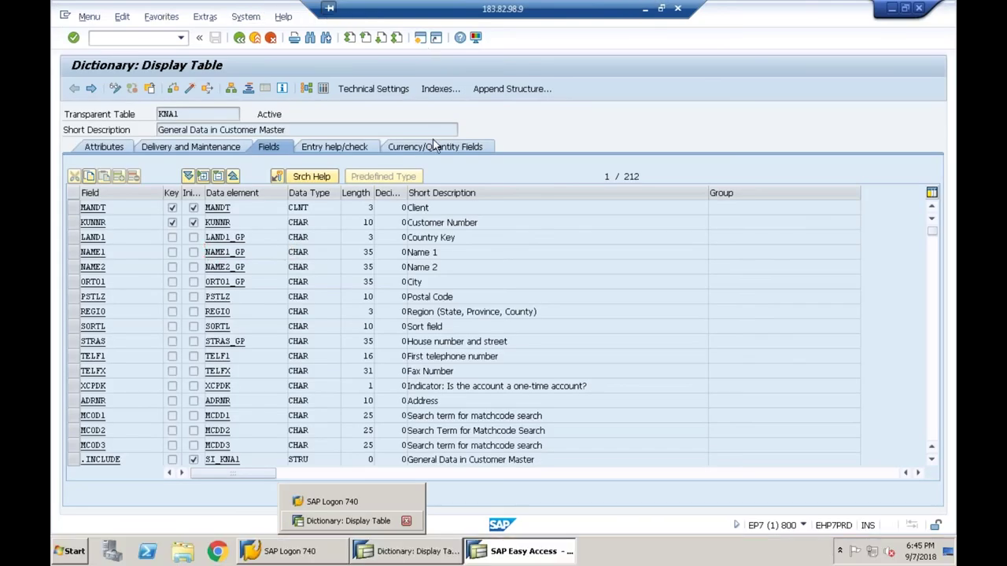
# - Run se11 and enter z645_emp as the database table to create
pyautogui.write('se11')
pyautogui.press('Return')
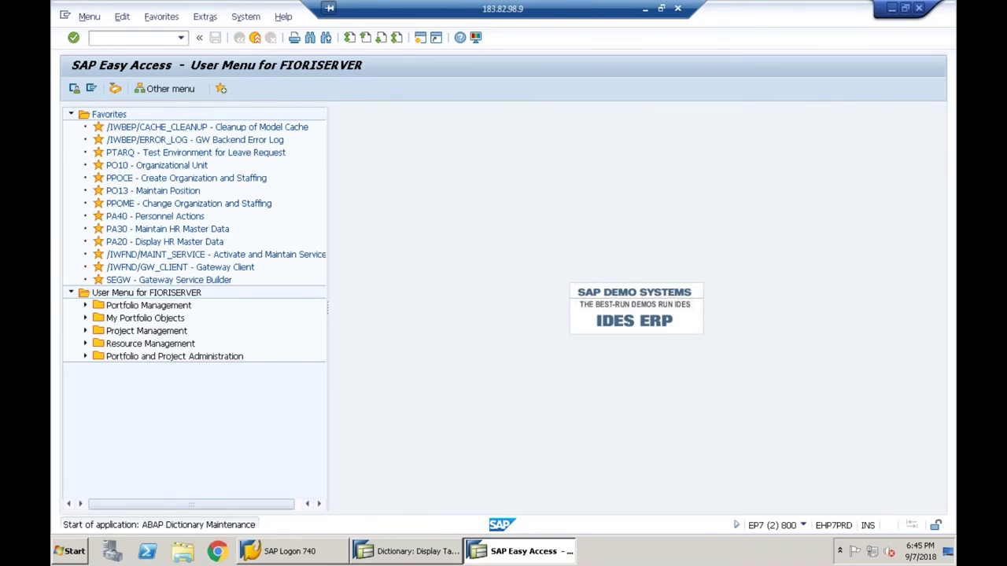
pyautogui.write('z')
pyautogui.press('BackSpace')
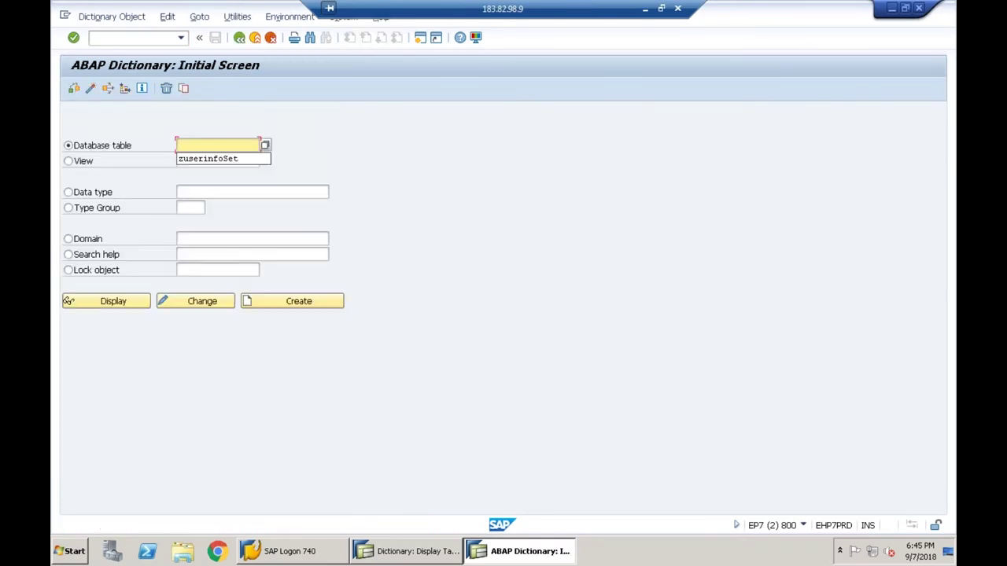
pyautogui.write('z')
pyautogui.press('BackSpace')
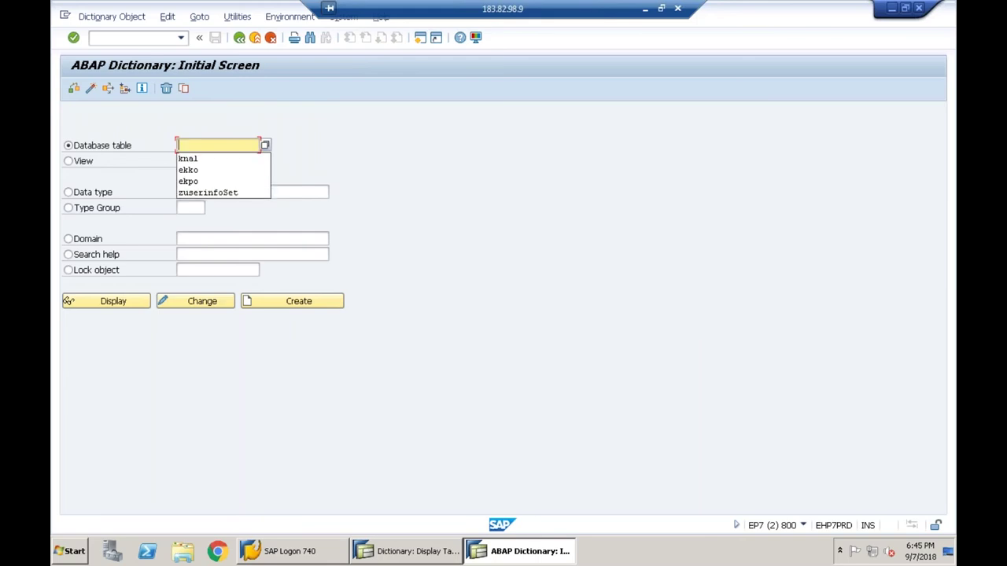
pyautogui.write('z')
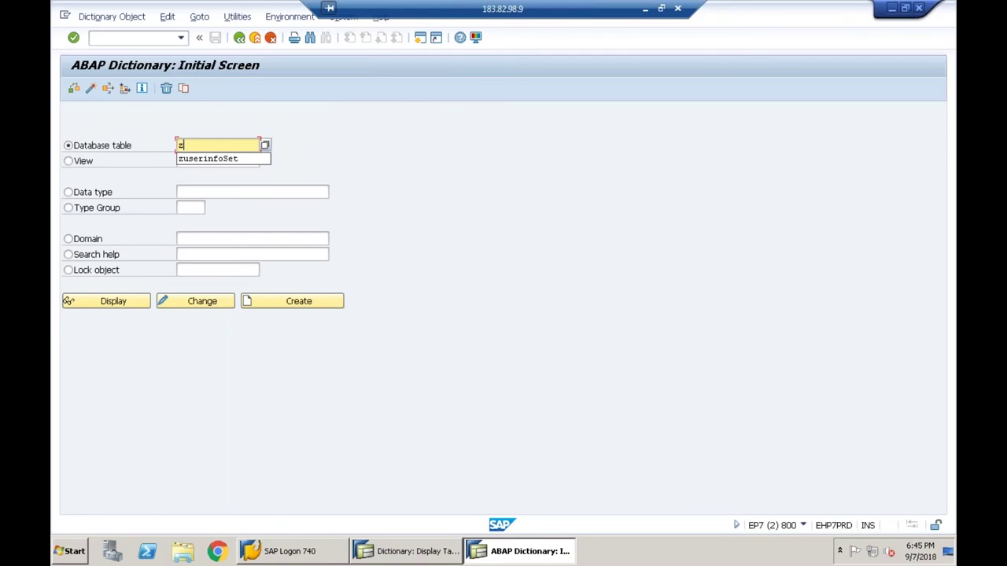
pyautogui.write('6')
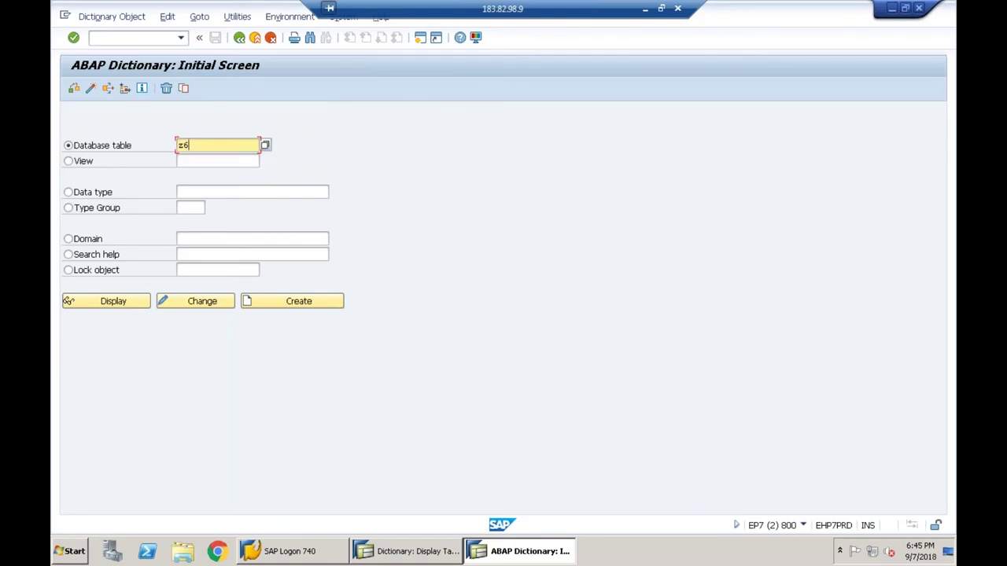
pyautogui.write('45_emp')
pyautogui.click(69, 301)
# - Create table Z645_EMP with short description 'Employee Data' and delivery class C
pyautogui.click(68, 301)
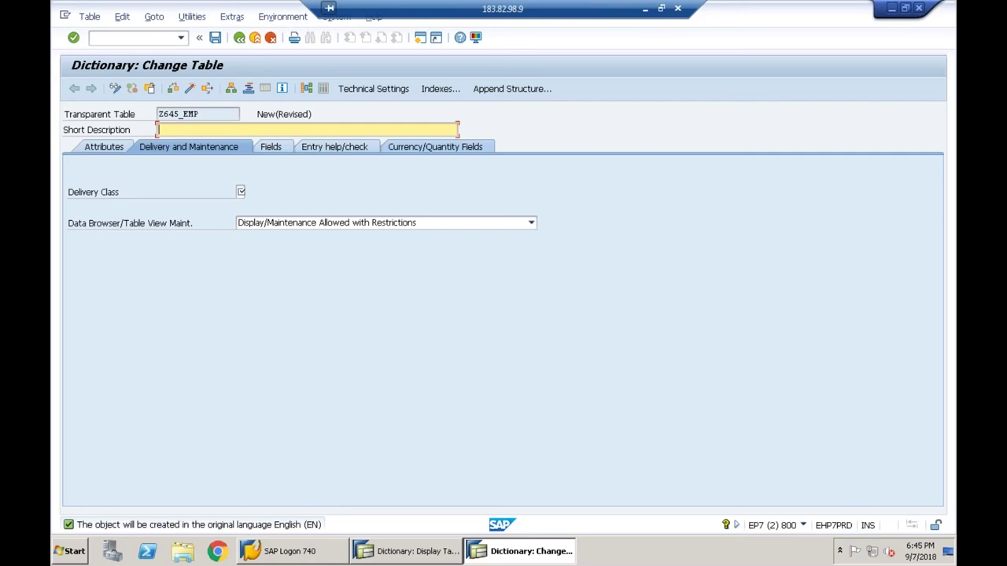
pyautogui.write('Employee Data')
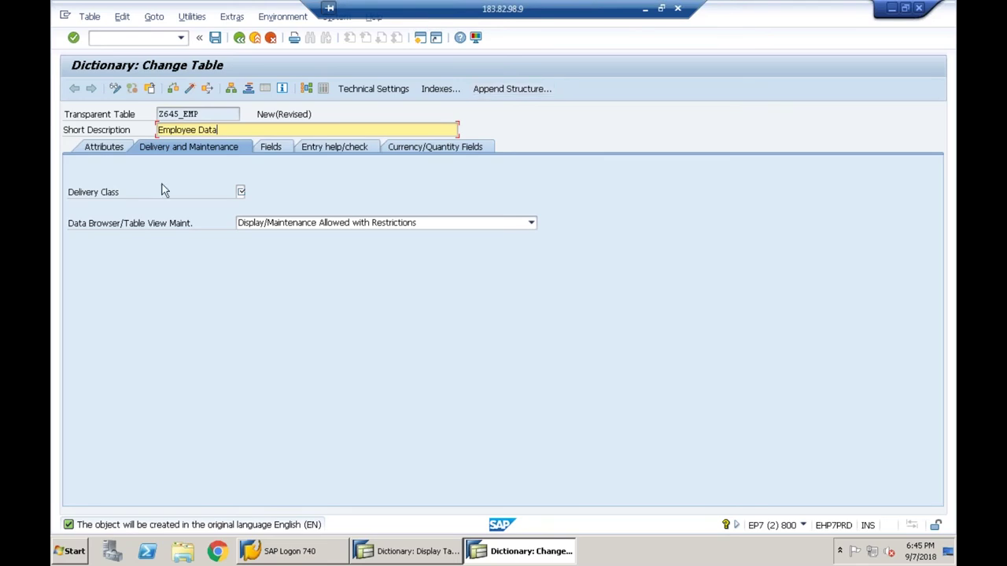
pyautogui.click(241, 192)
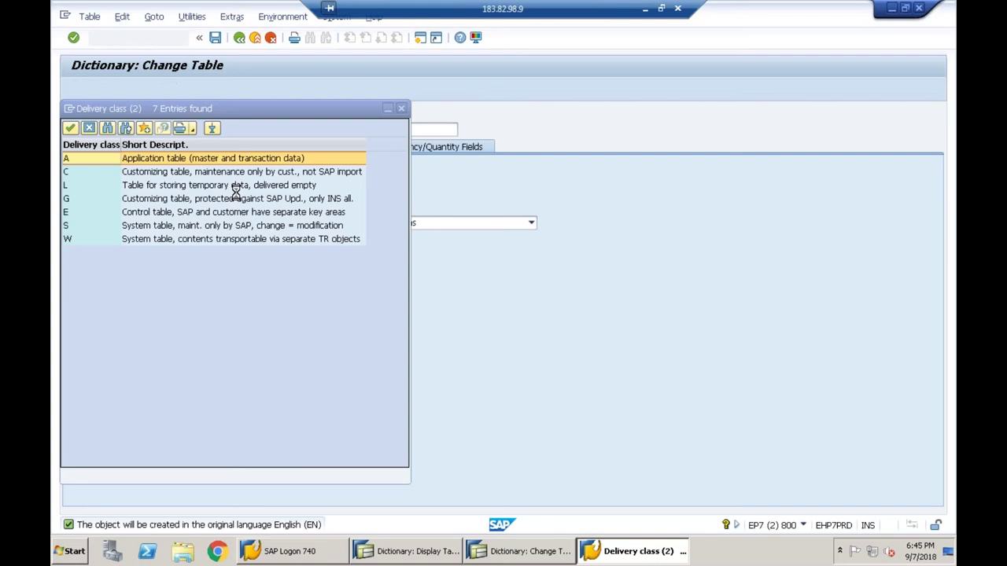
pyautogui.click(76, 172)
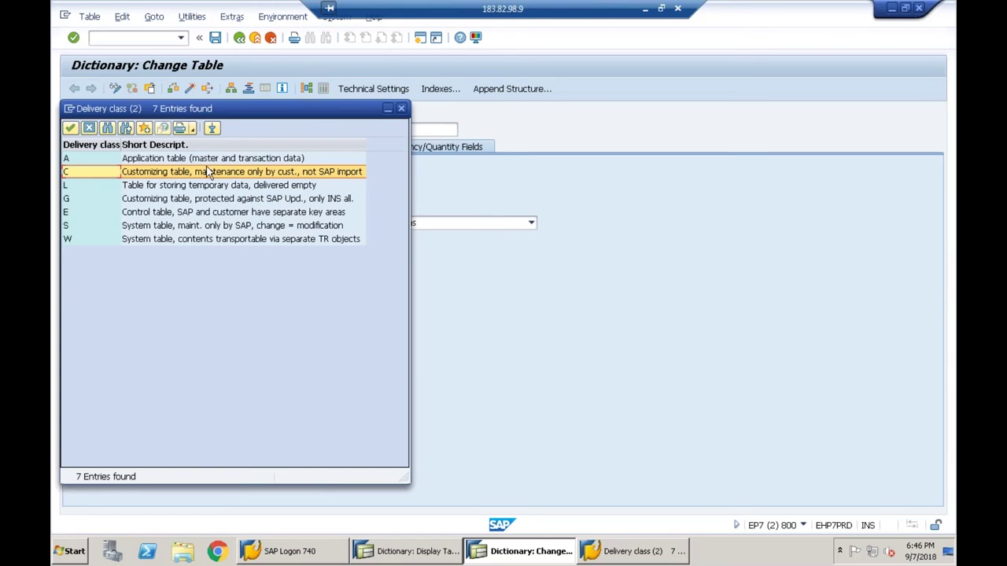
pyautogui.click(181, 176)
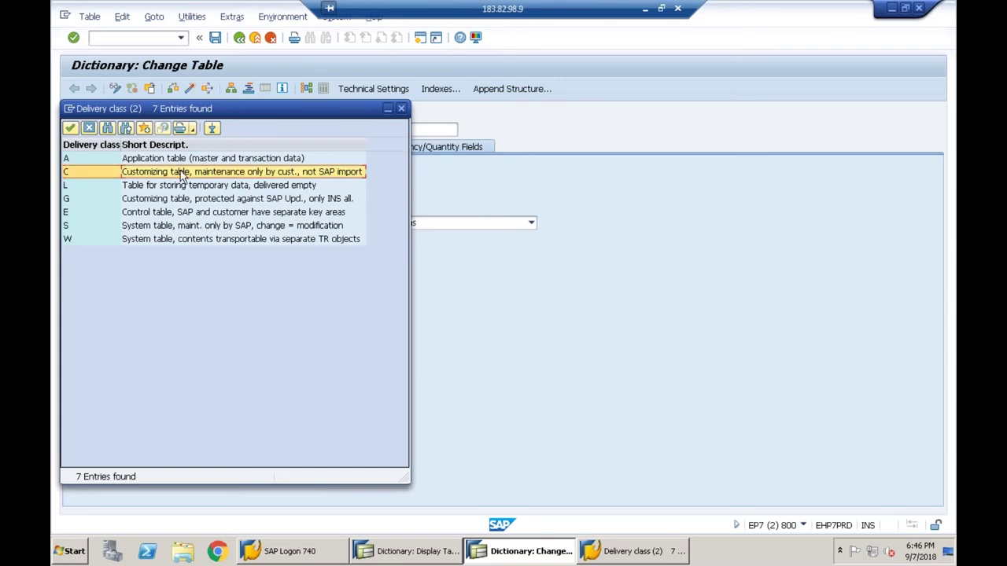
pyautogui.doubleClick(181, 175)
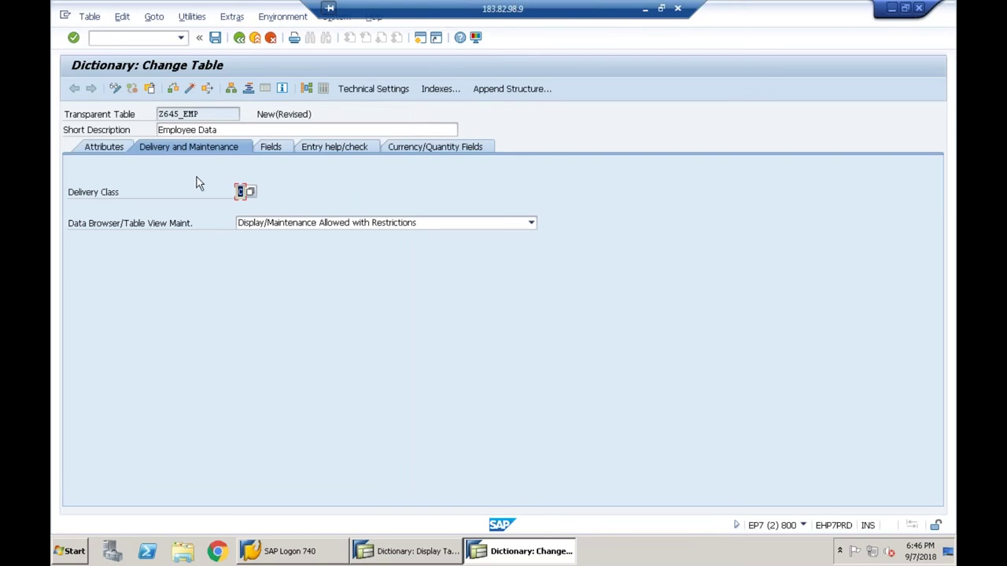
# - Set the Data Browser option to Display/Maintenance Allowed and begin entering fields
pyautogui.click(276, 224)
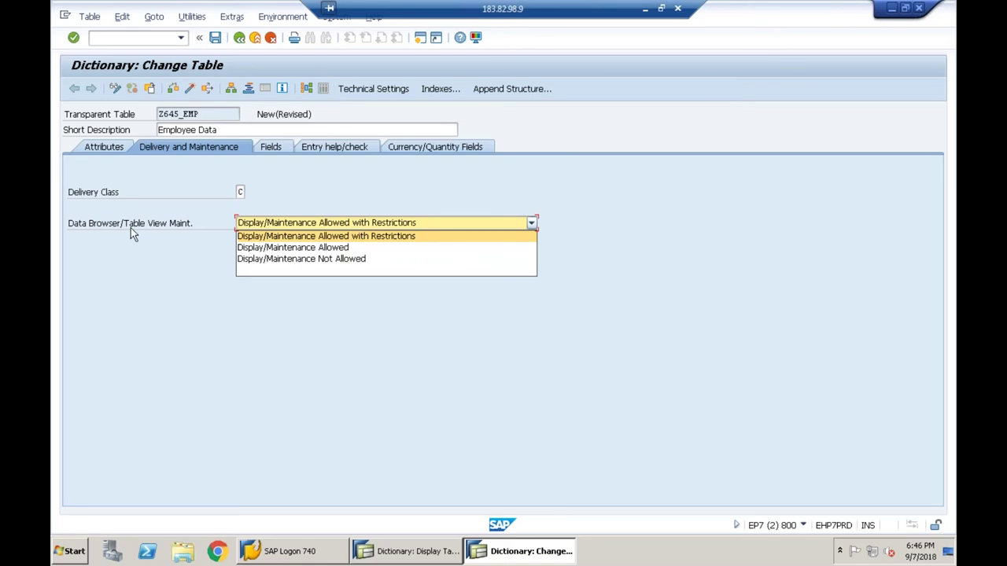
pyautogui.click(266, 249)
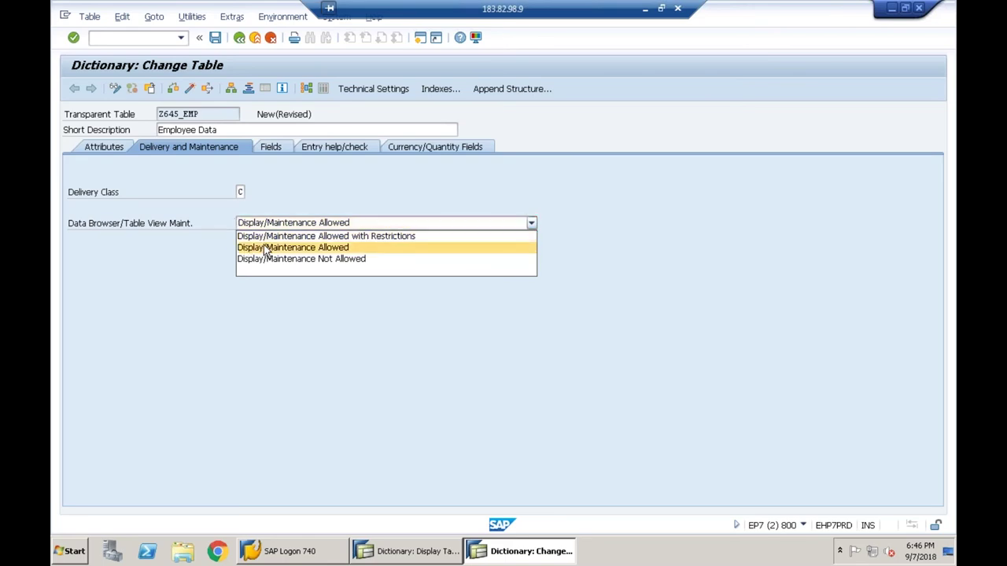
pyautogui.click(266, 249)
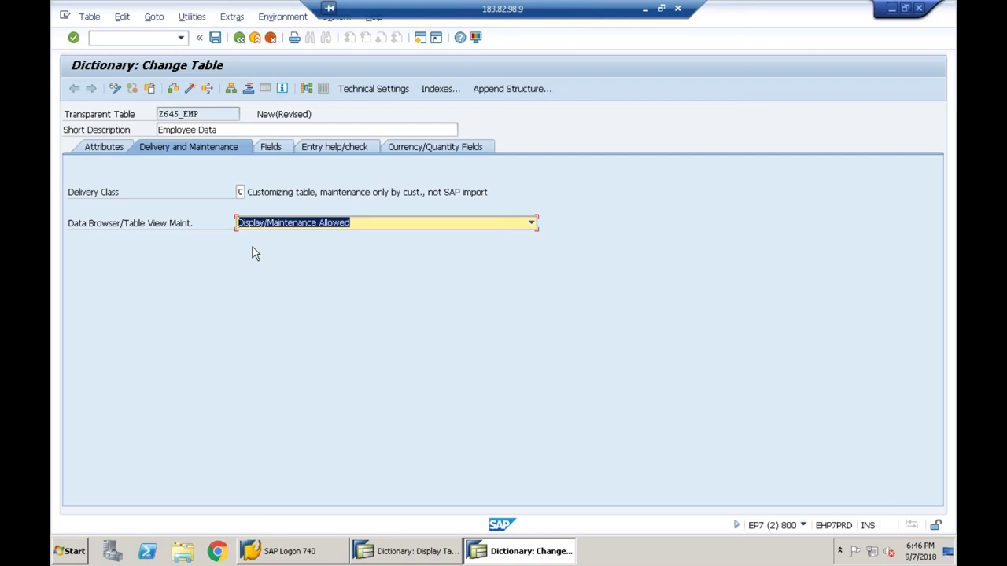
pyautogui.click(271, 150)
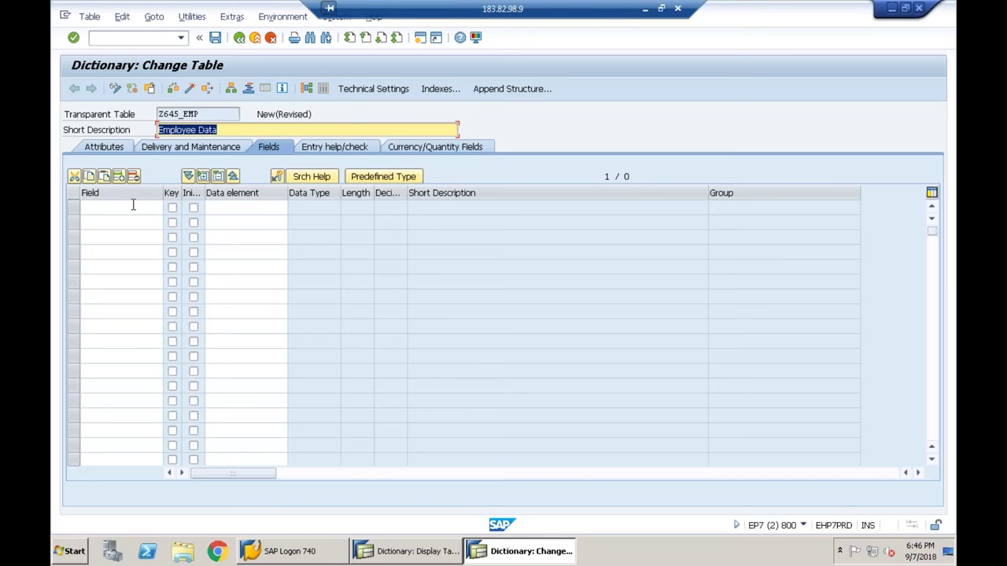
pyautogui.click(133, 205)
# - Enter field MANDT and give it the predefined data type CLNT by direct type entry
pyautogui.write('mandt')
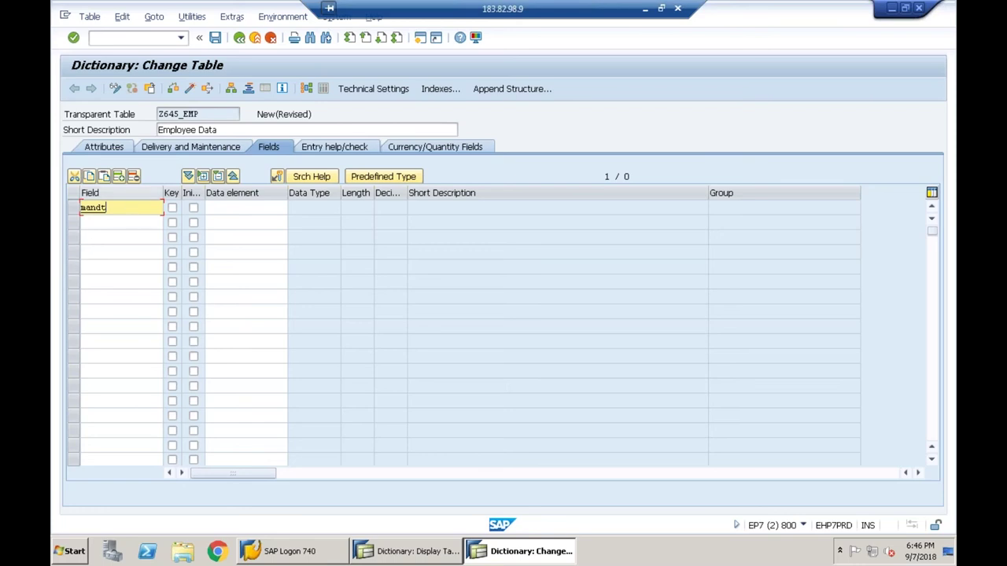
pyautogui.click(385, 177)
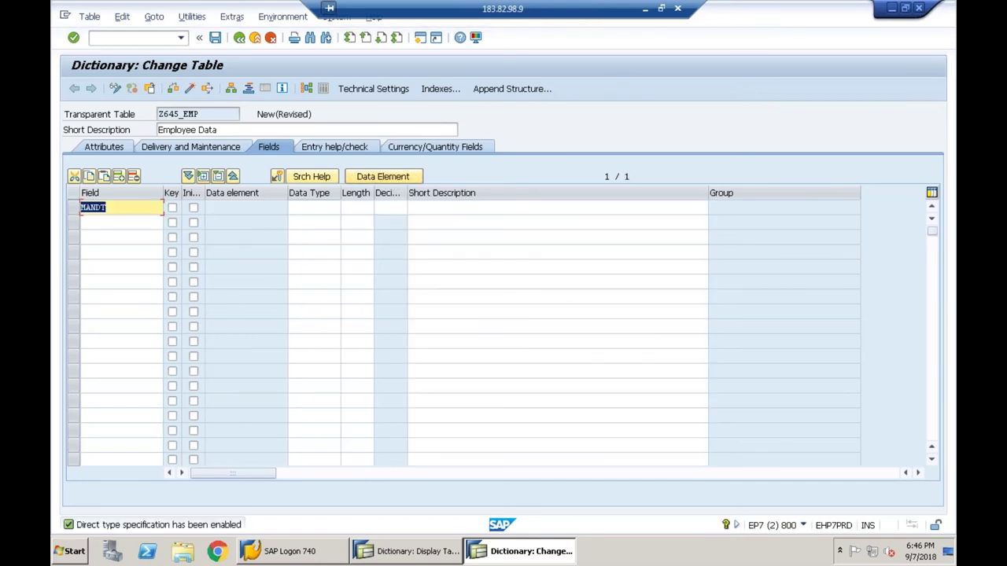
pyautogui.click(141, 206)
pyautogui.click(317, 208)
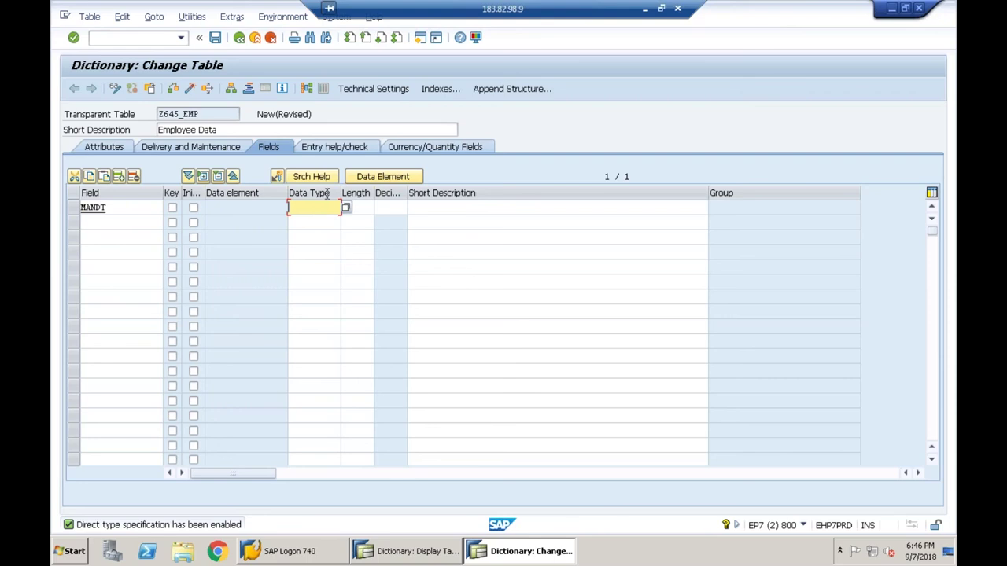
pyautogui.press('F4')
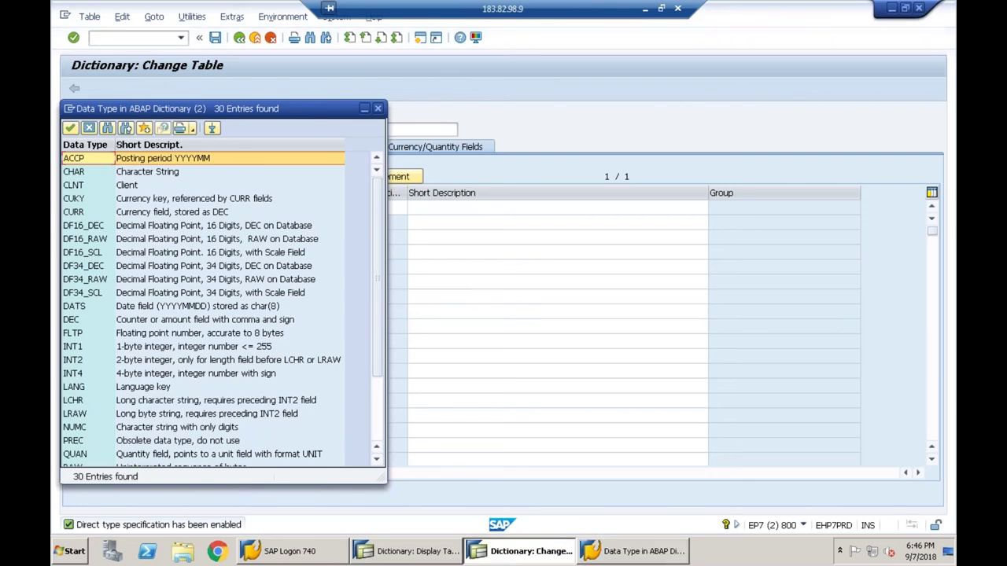
pyautogui.click(77, 185)
pyautogui.doubleClick(77, 185)
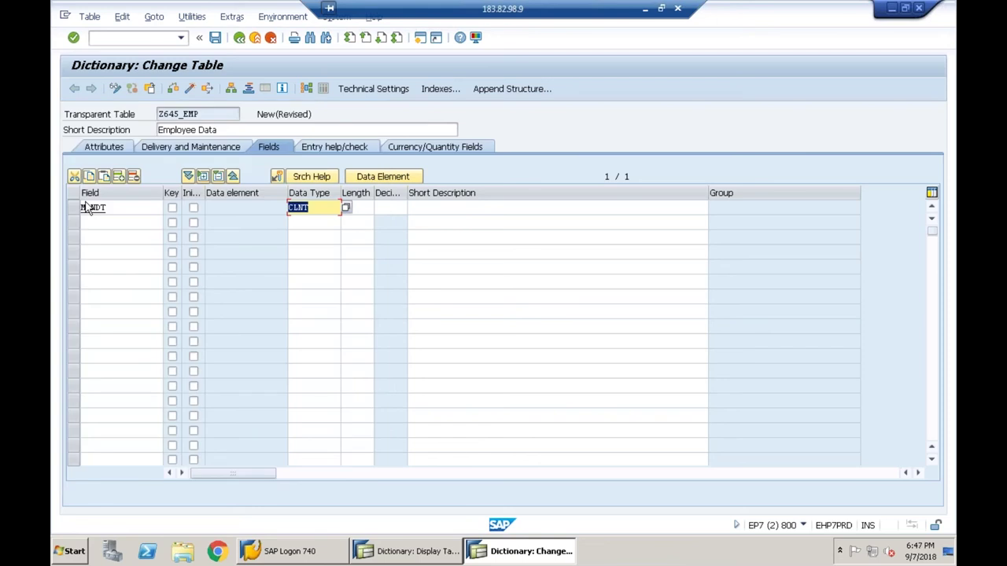
pyautogui.press('Return')
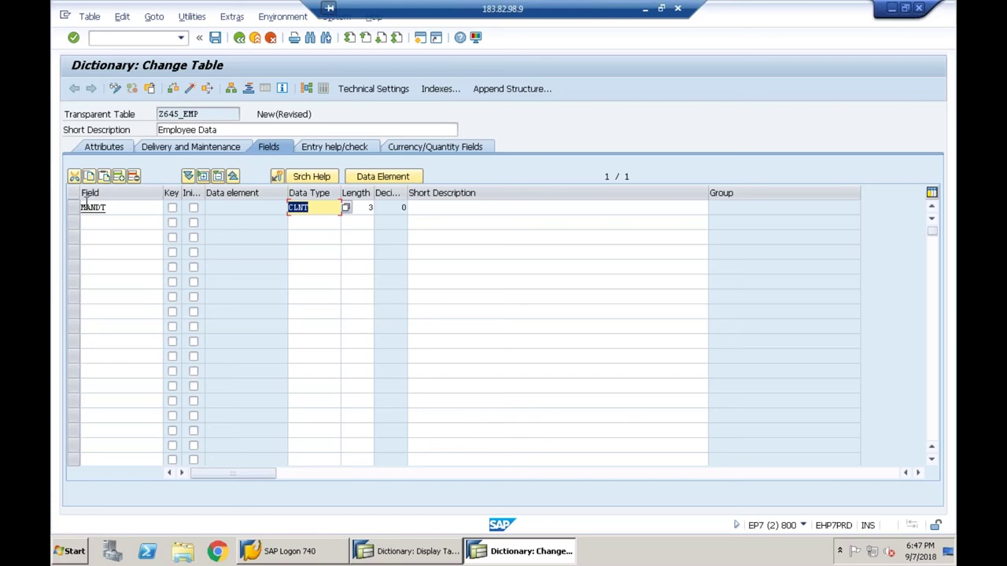
# - Remove the CLNT type and the length 3 from the MANDT row
pyautogui.press('Delete')
pyautogui.press('Tab')
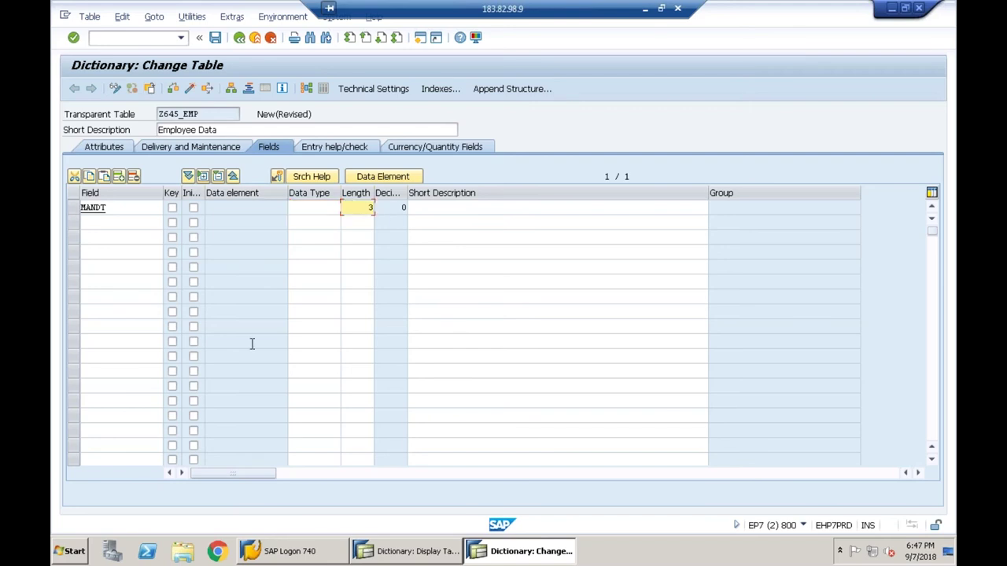
pyautogui.press('BackSpace')
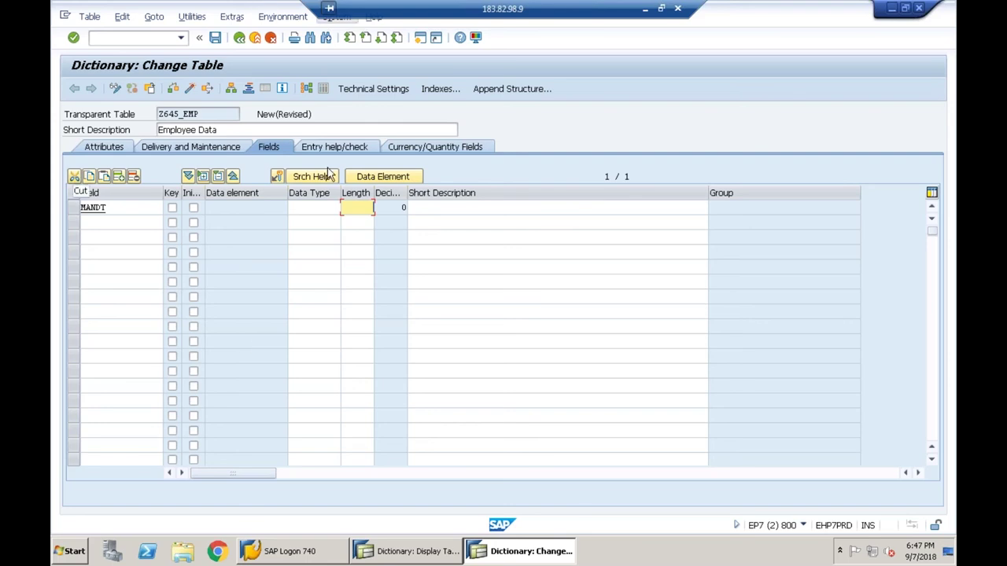
pyautogui.click(295, 208)
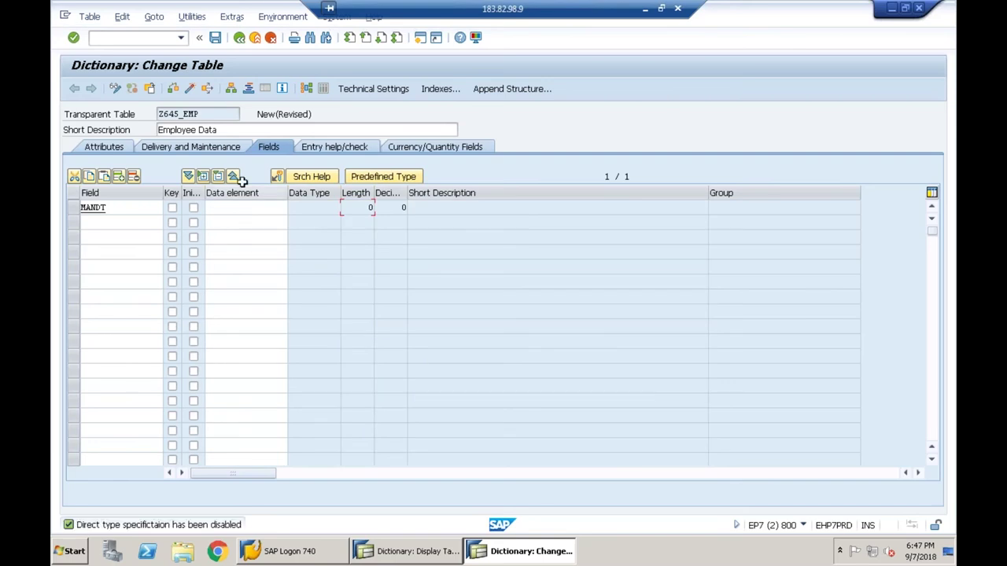
# - Assign data element MANDT to the MANDT field and navigate into its definition
pyautogui.moveTo(111, 208); pyautogui.dragTo(57, 201)
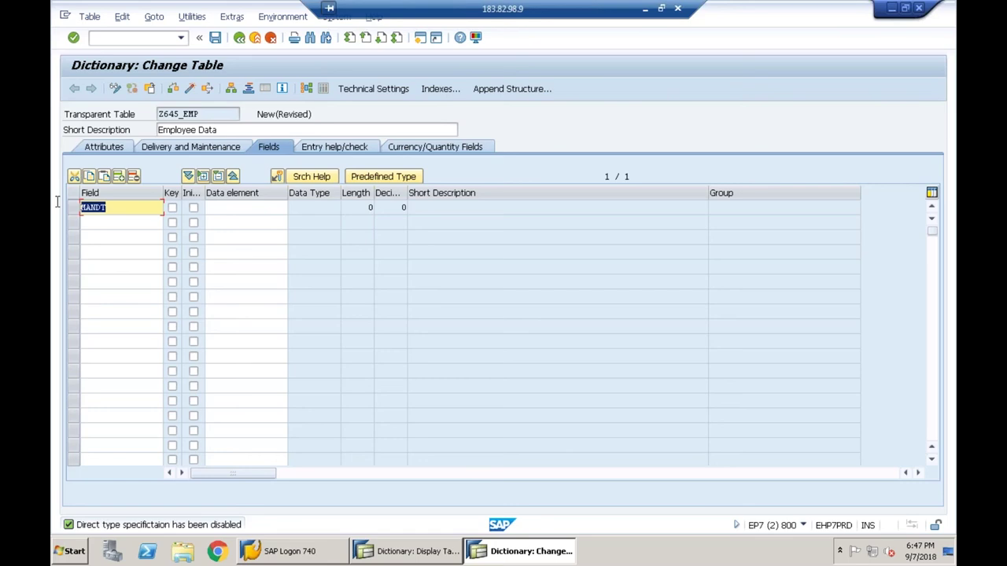
pyautogui.click(78, 207)
pyautogui.click(222, 209)
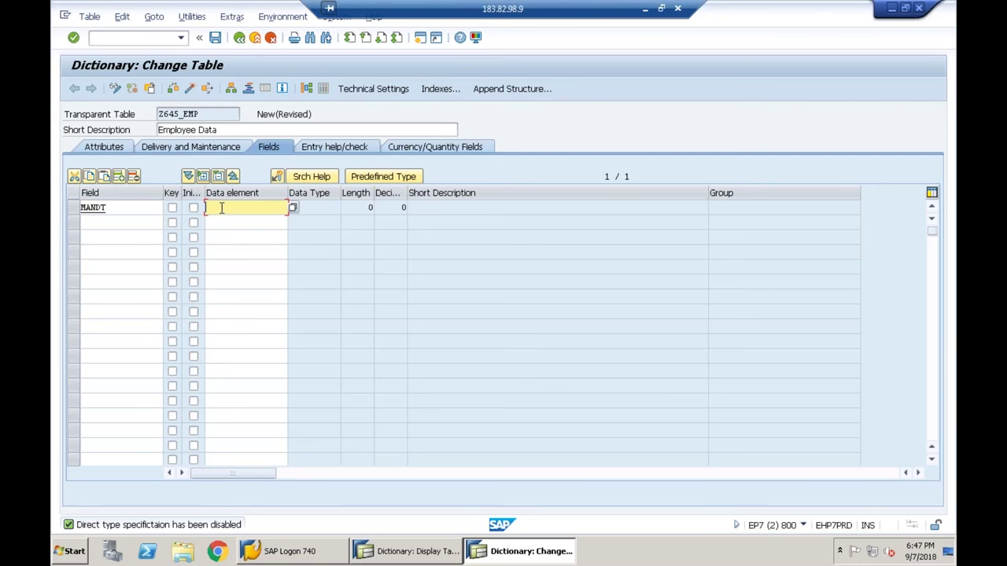
pyautogui.write('m')
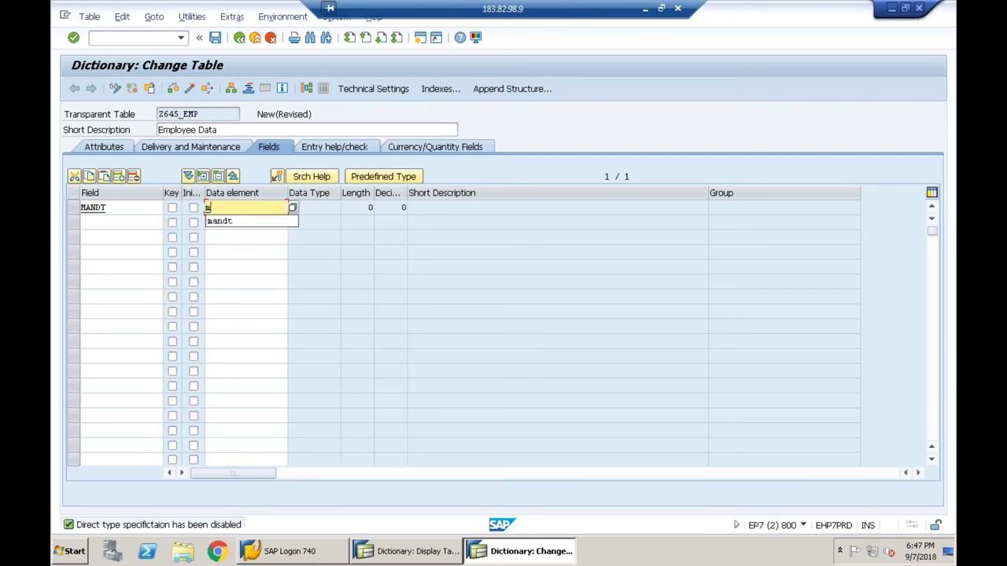
pyautogui.write('andt')
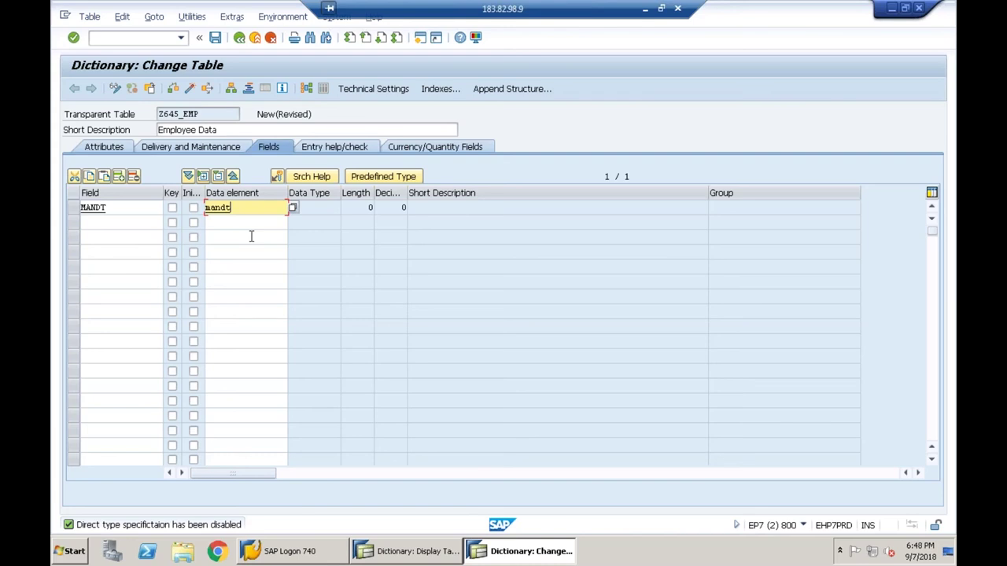
pyautogui.press('Return')
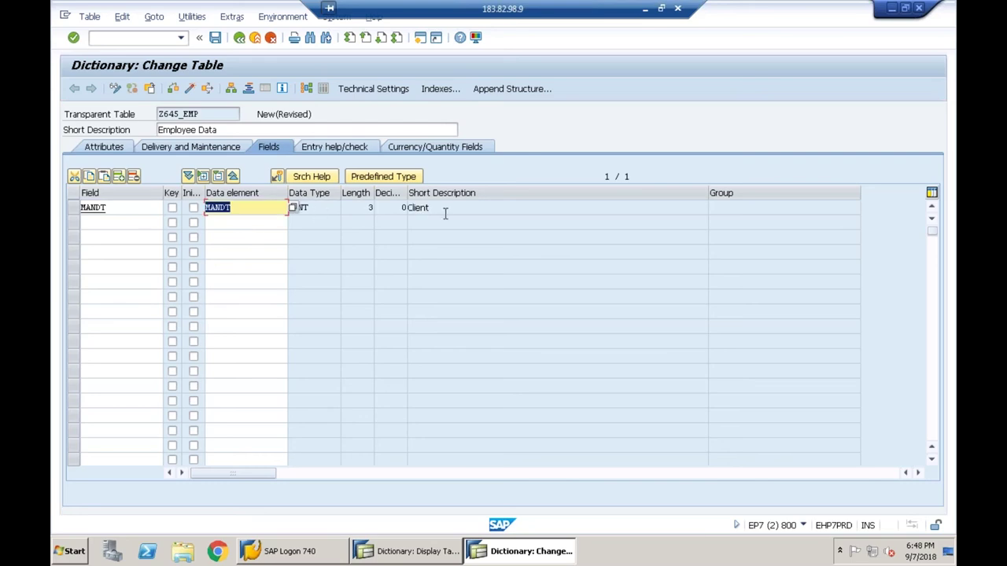
pyautogui.click(242, 209)
pyautogui.press('Left')
pyautogui.press('F3')
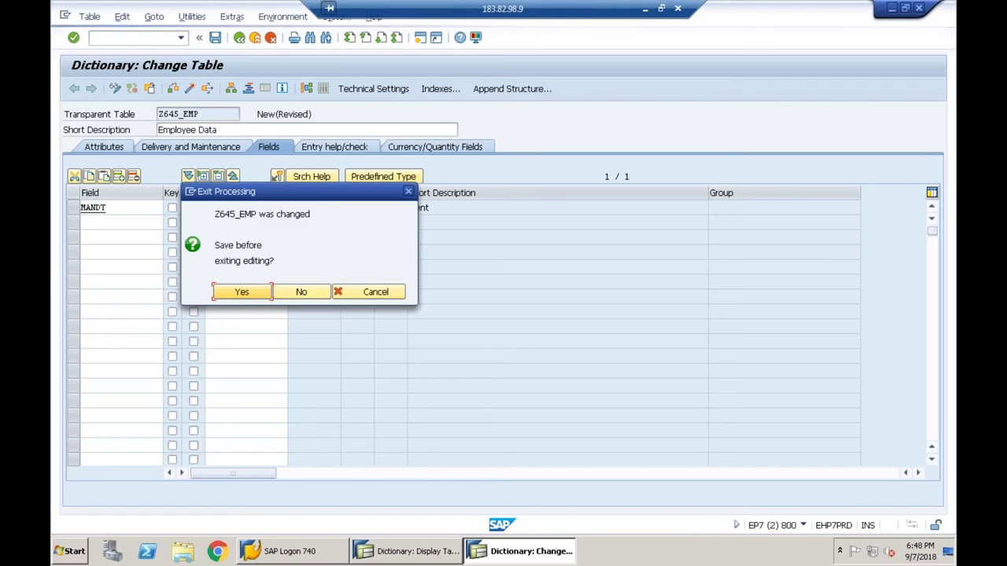
# - Save table Z645_EMP as a local object
pyautogui.click(244, 293)
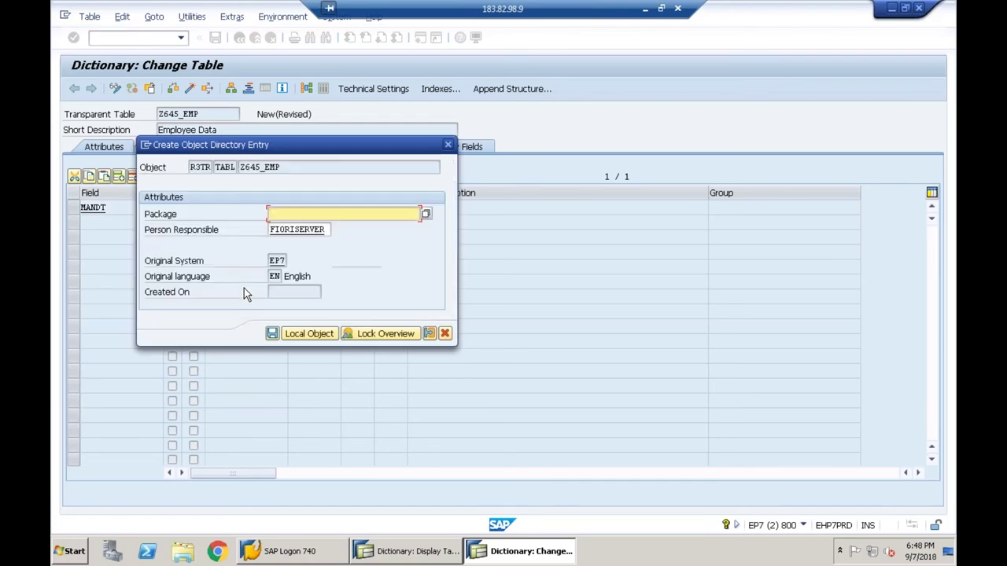
pyautogui.click(303, 334)
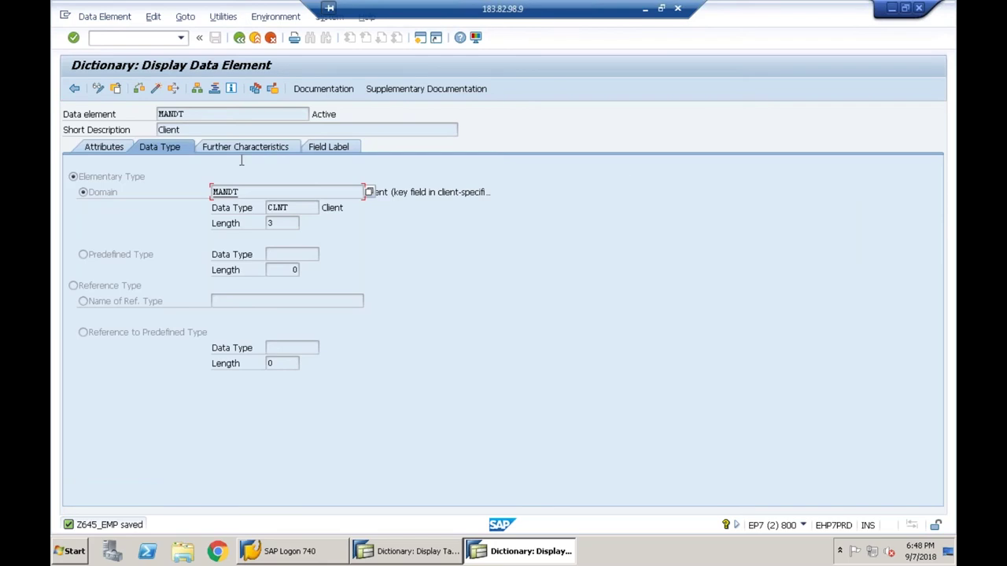
pyautogui.click(334, 147)
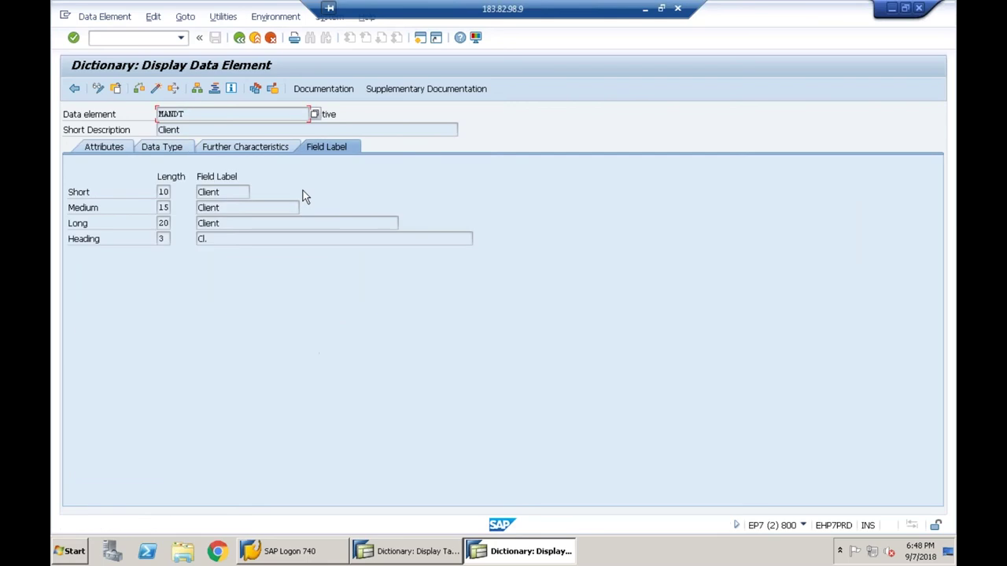
pyautogui.click(180, 151)
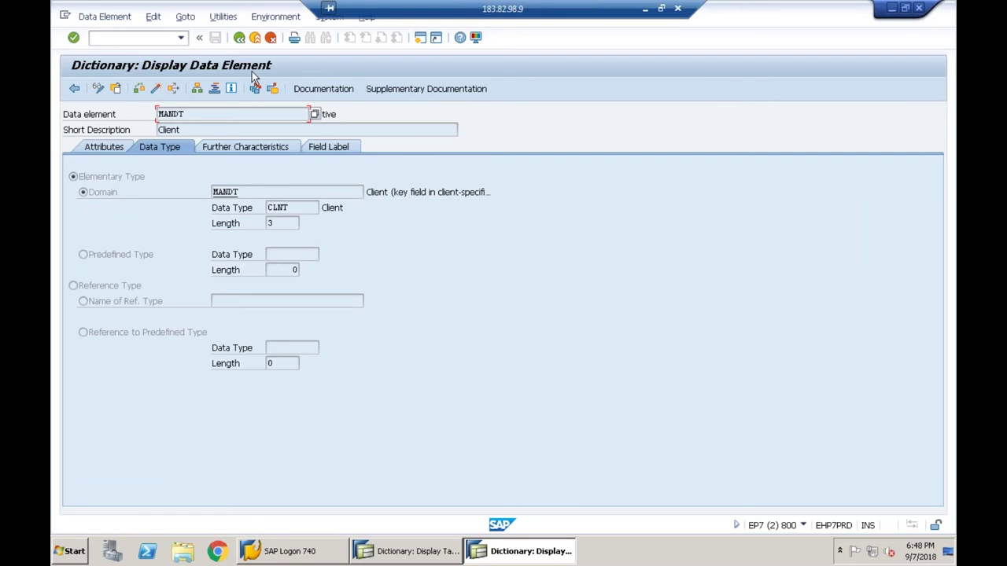
pyautogui.click(243, 40)
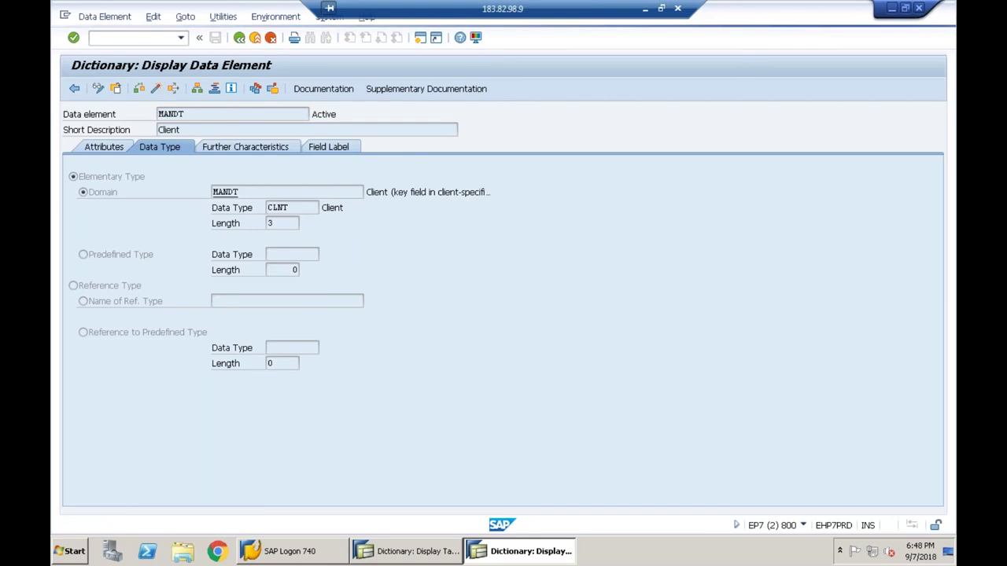
# - Add field EMPNO with data element ZEMPNO, which gives type CHAR and length 15
pyautogui.write('empno')
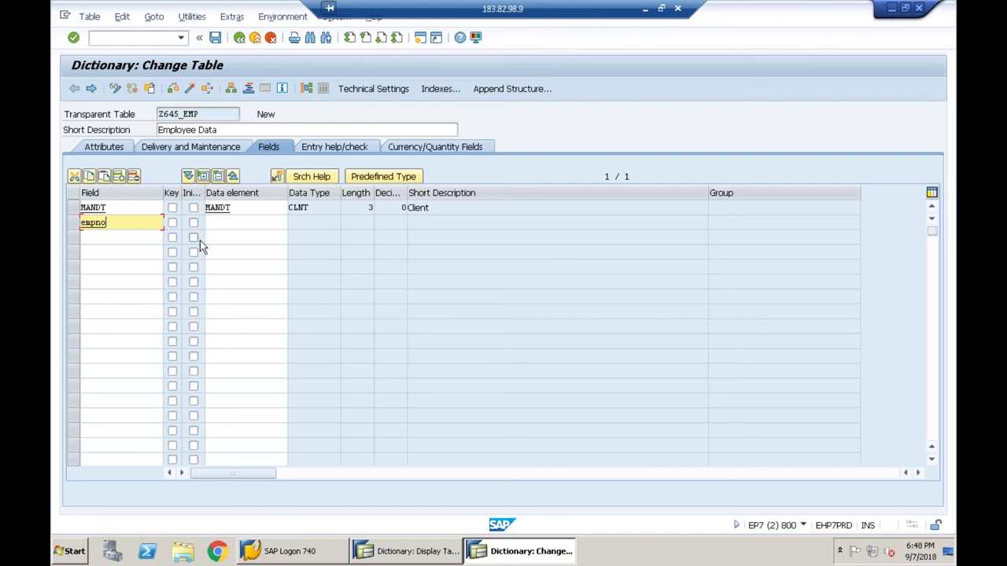
pyautogui.click(236, 224)
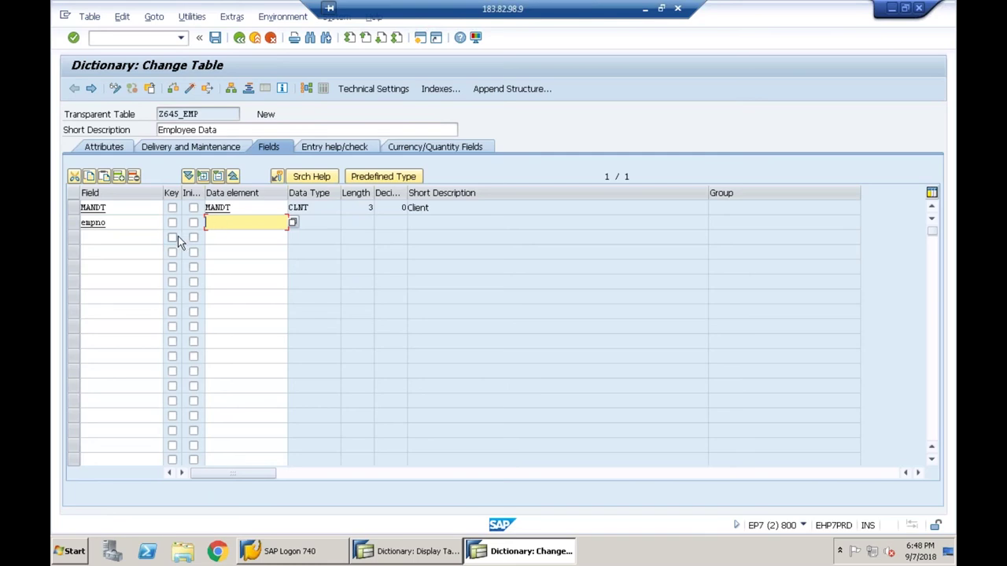
pyautogui.write('ze')
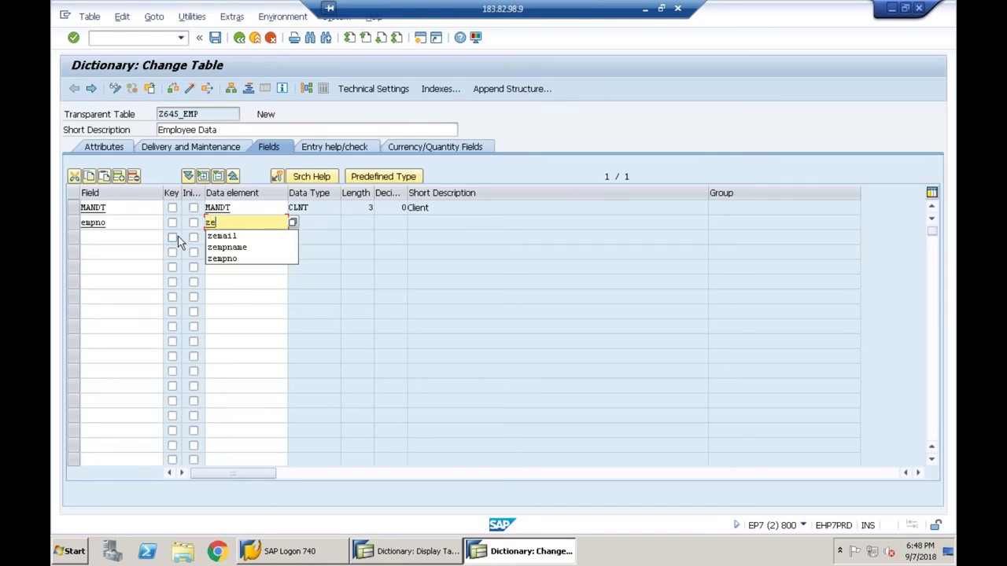
pyautogui.write('mpno')
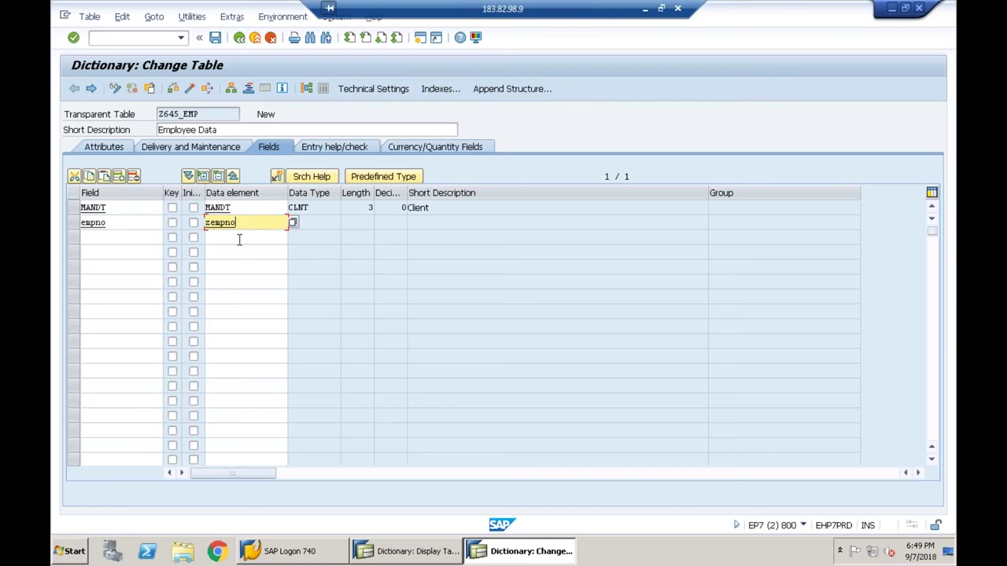
pyautogui.press('Return')
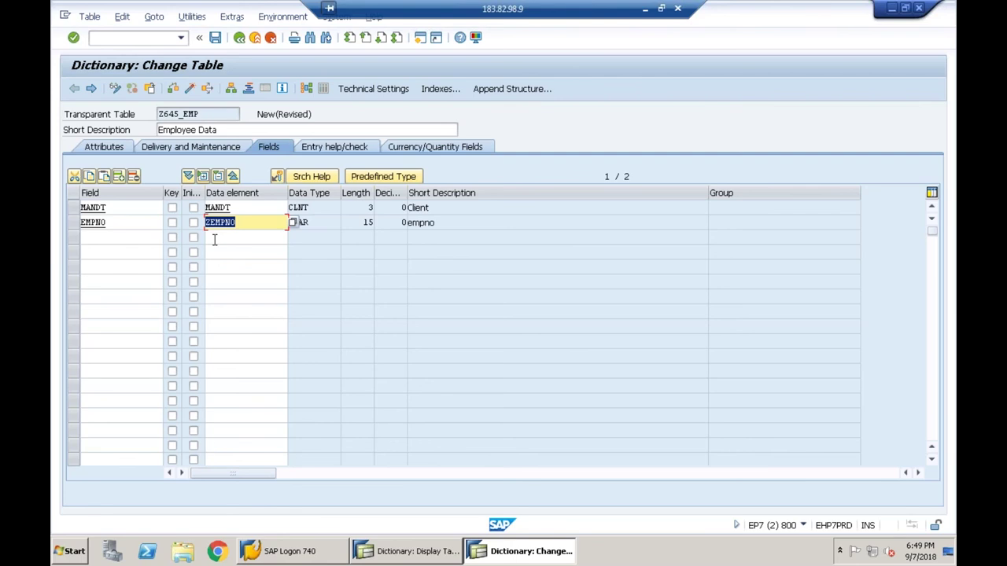
pyautogui.click(305, 225)
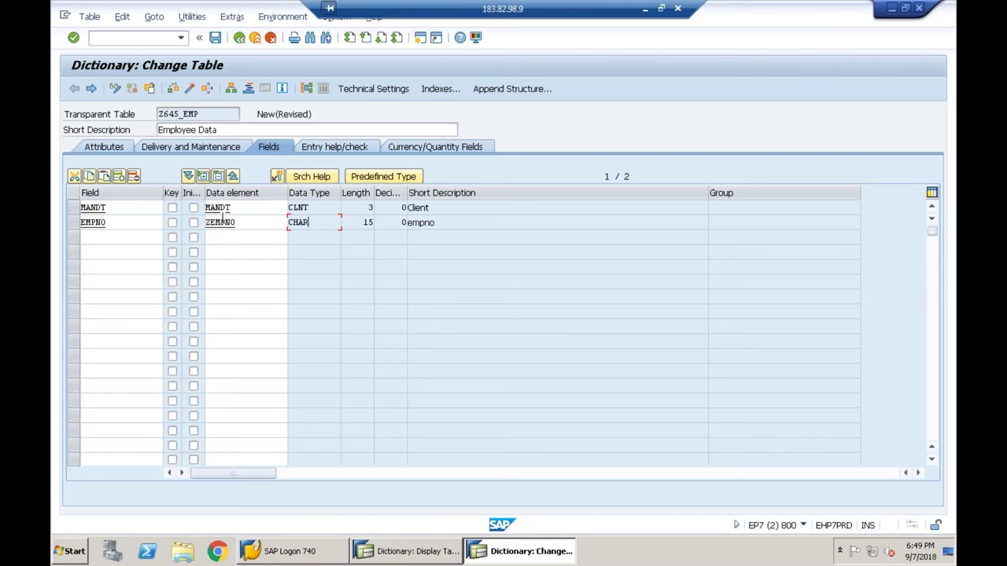
pyautogui.click(246, 223)
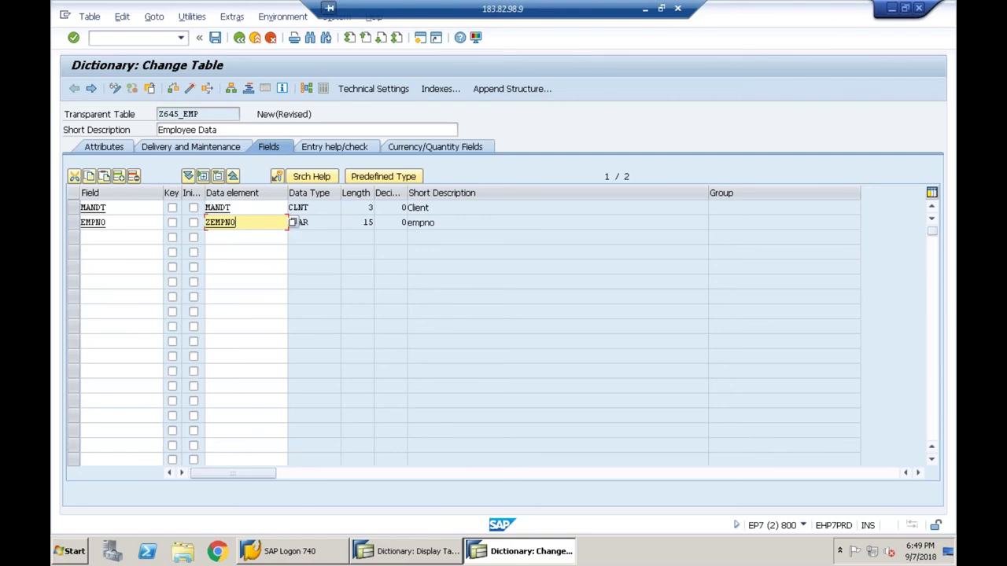
# - Save the table, review ZEMPNO's field labels and CHAR 15 domain, then go back
pyautogui.doubleClick(245, 223)
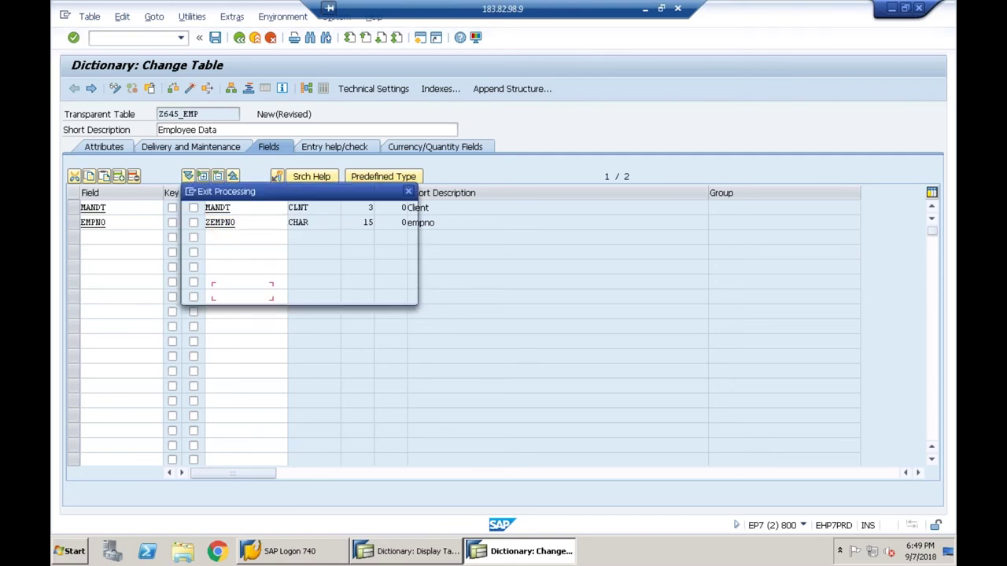
pyautogui.click(241, 295)
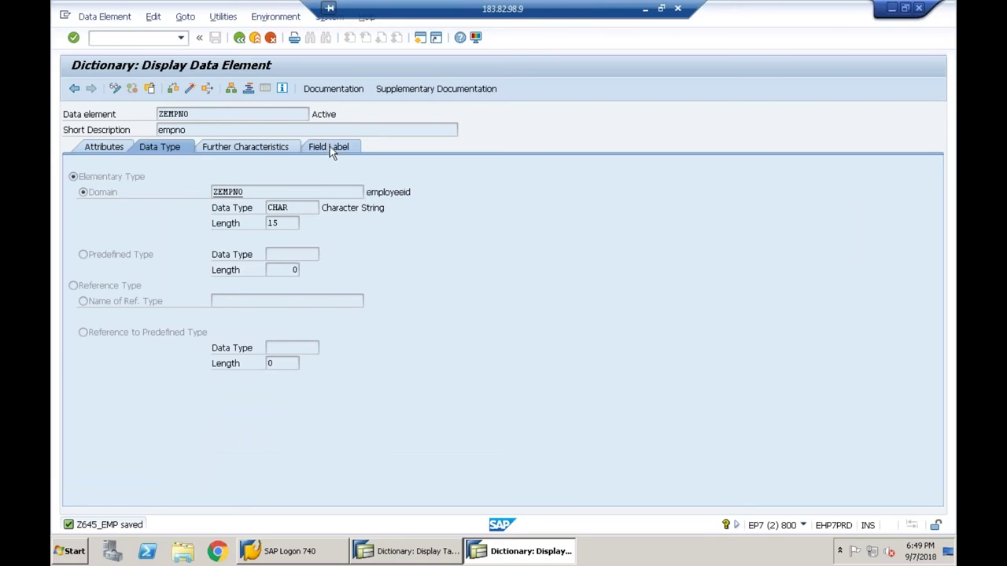
pyautogui.click(329, 147)
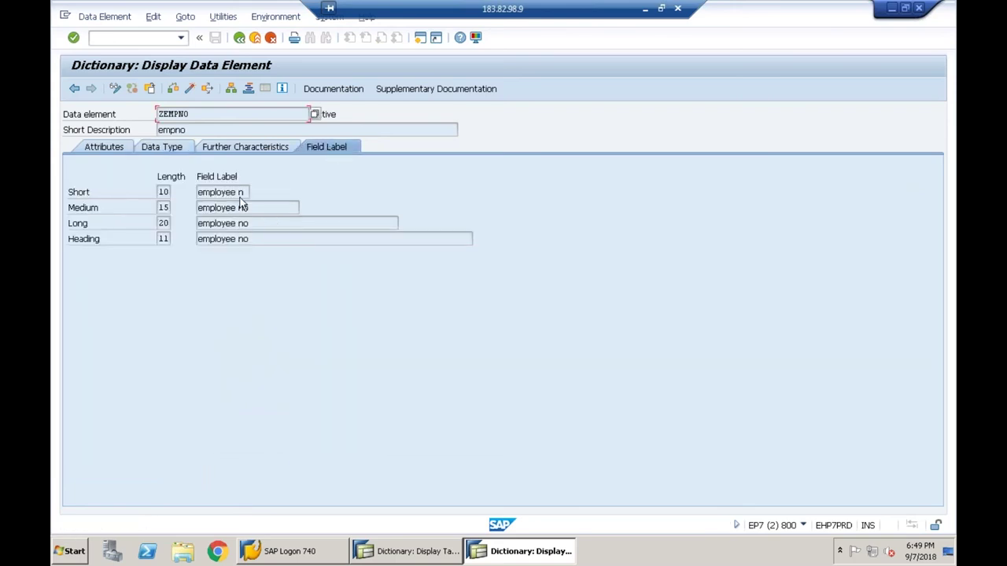
pyautogui.click(177, 147)
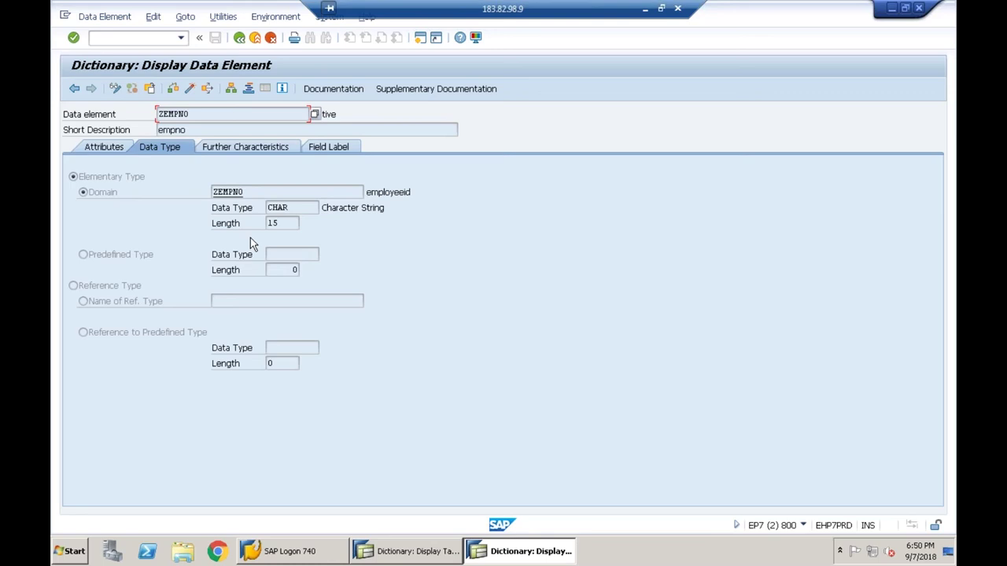
pyautogui.click(240, 40)
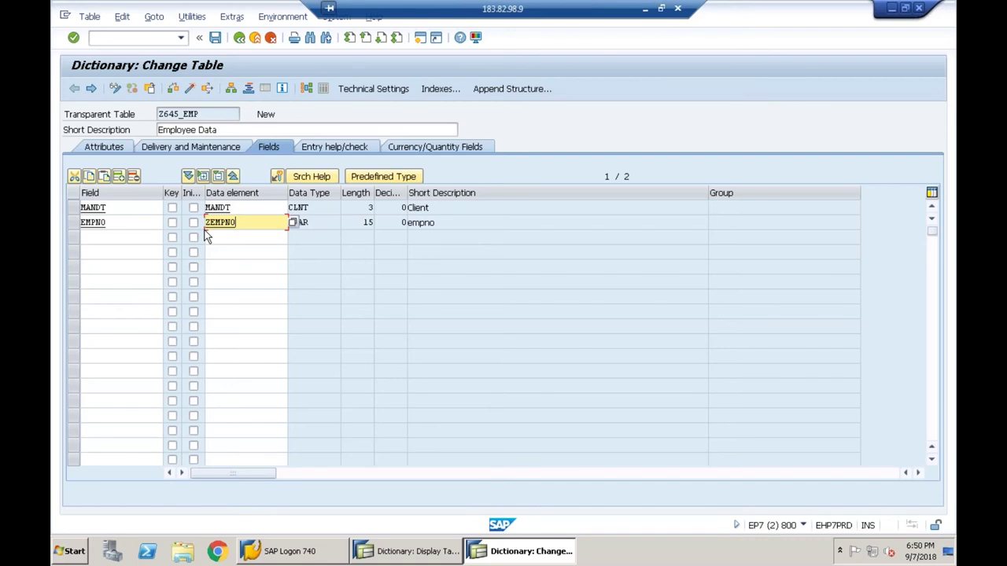
# - Change EMPNO's data element to ZEMP_NO and validate it
pyautogui.press('BackSpace')
pyautogui.press('BackSpace')
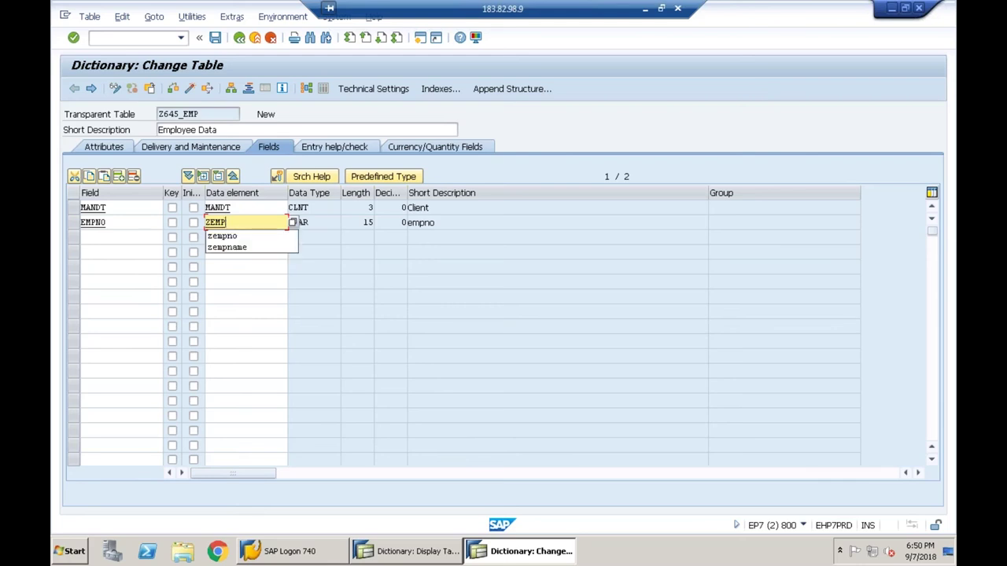
pyautogui.write('_')
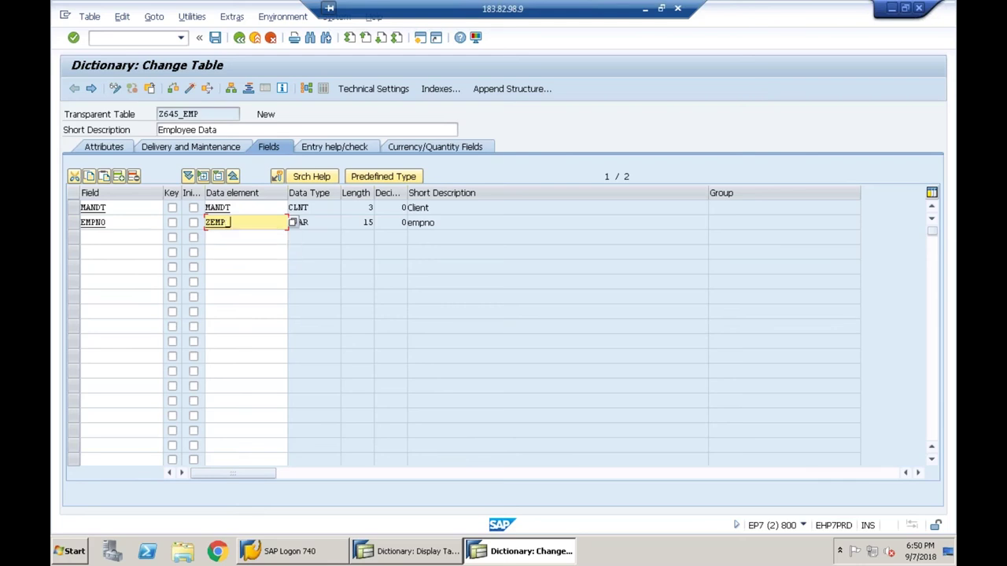
pyautogui.write('no')
pyautogui.press('Return')
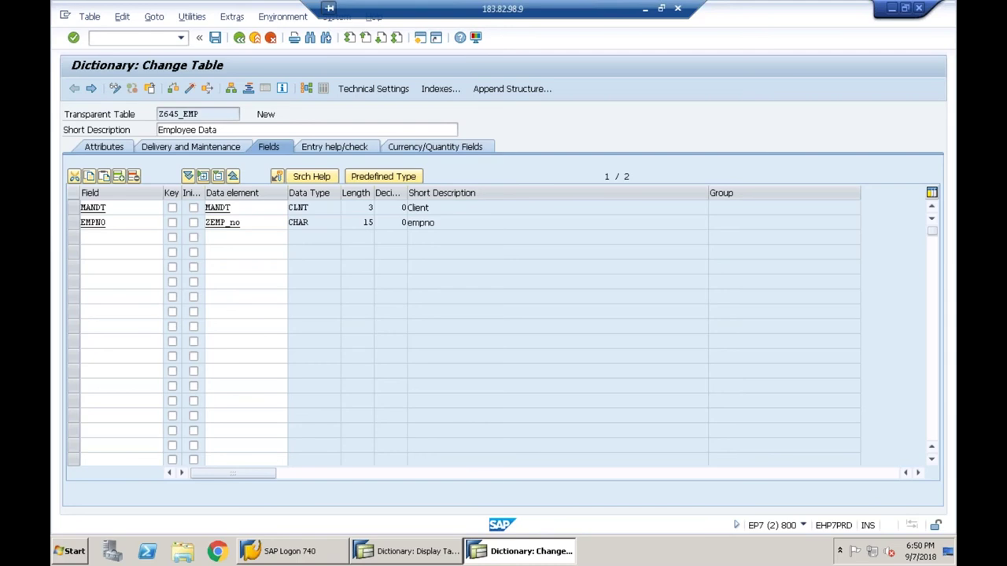
pyautogui.press('Return')
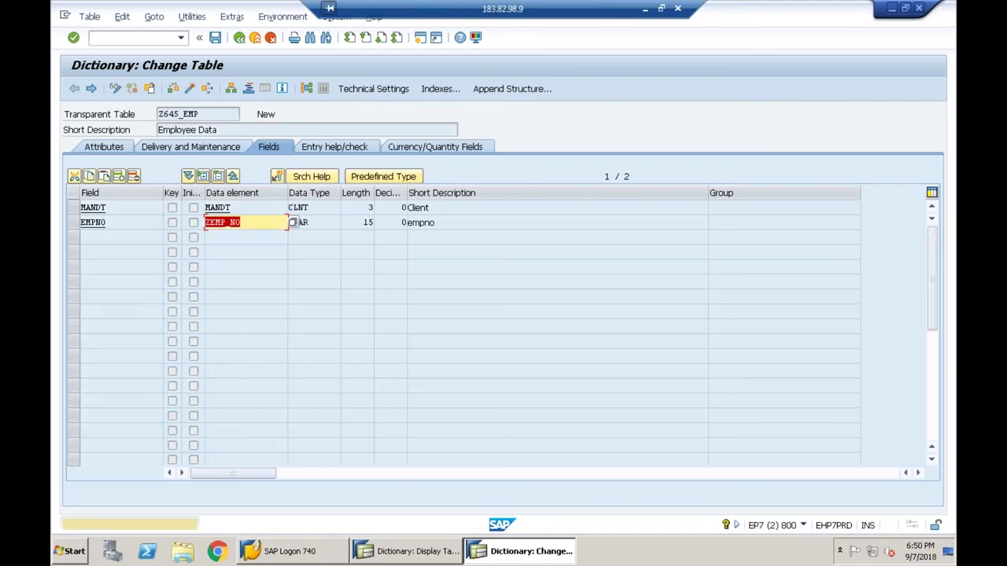
pyautogui.press('Return')
pyautogui.press('Return')
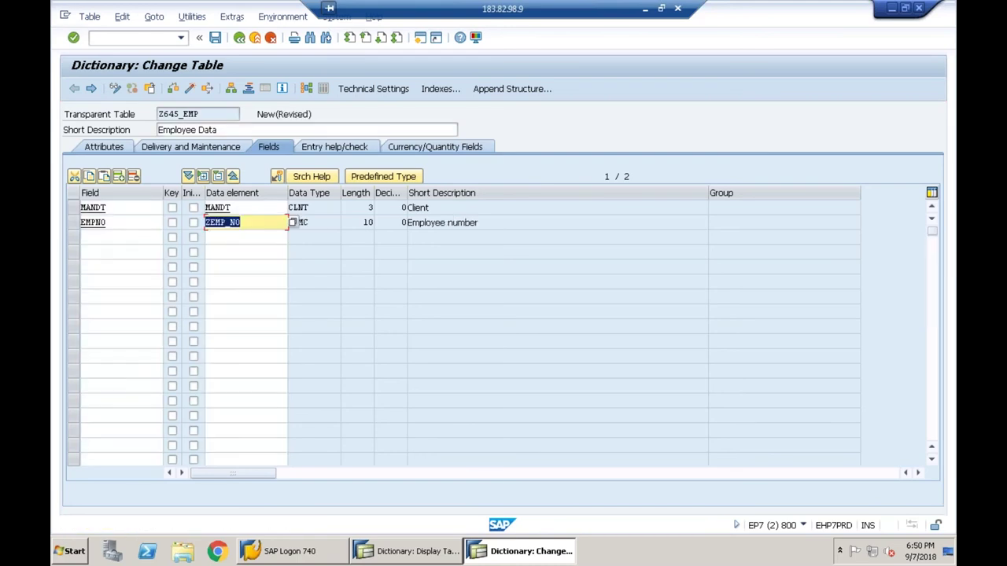
# - Rename EMPNO's data element to ZEMPNUM, then ZEMP_NUM, and start editing it again
pyautogui.click(248, 223)
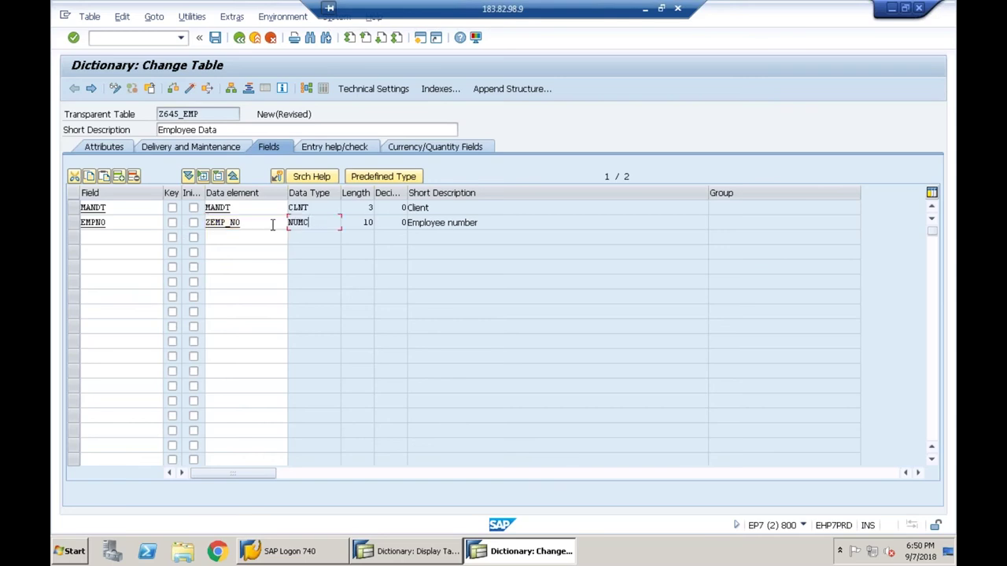
pyautogui.press('BackSpace')
pyautogui.press('BackSpace')
pyautogui.press('BackSpace')
pyautogui.write('num')
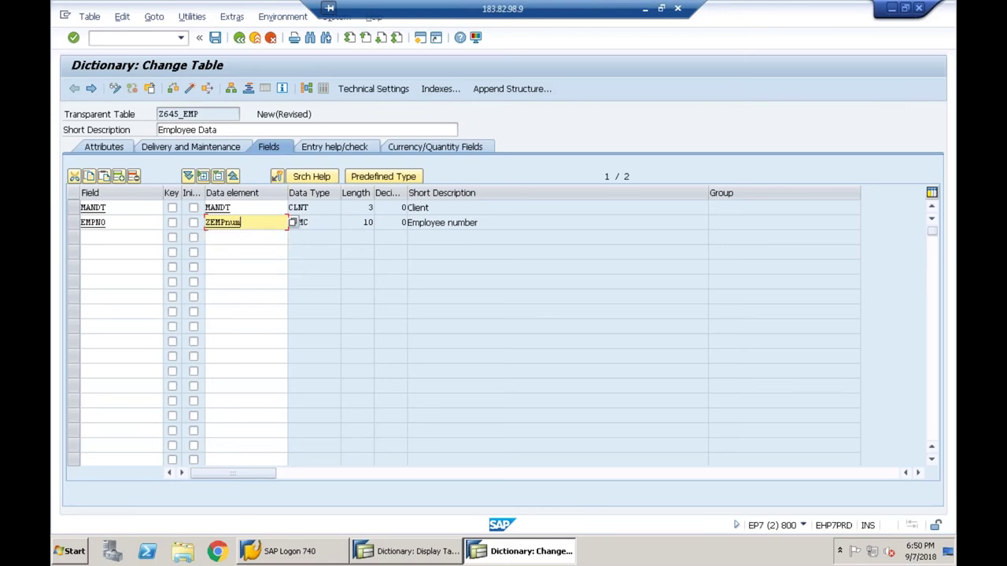
pyautogui.press('Return')
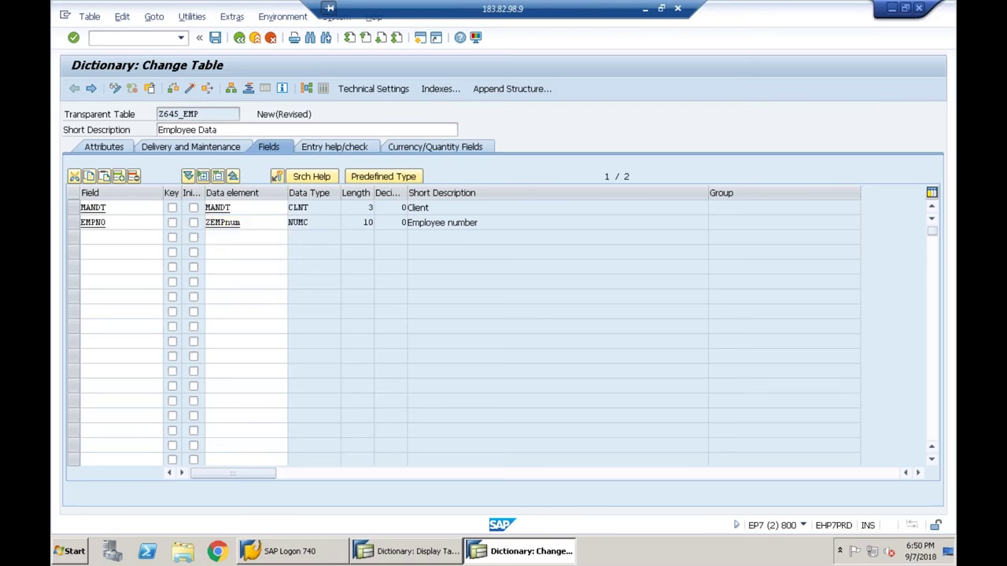
pyautogui.press('Return')
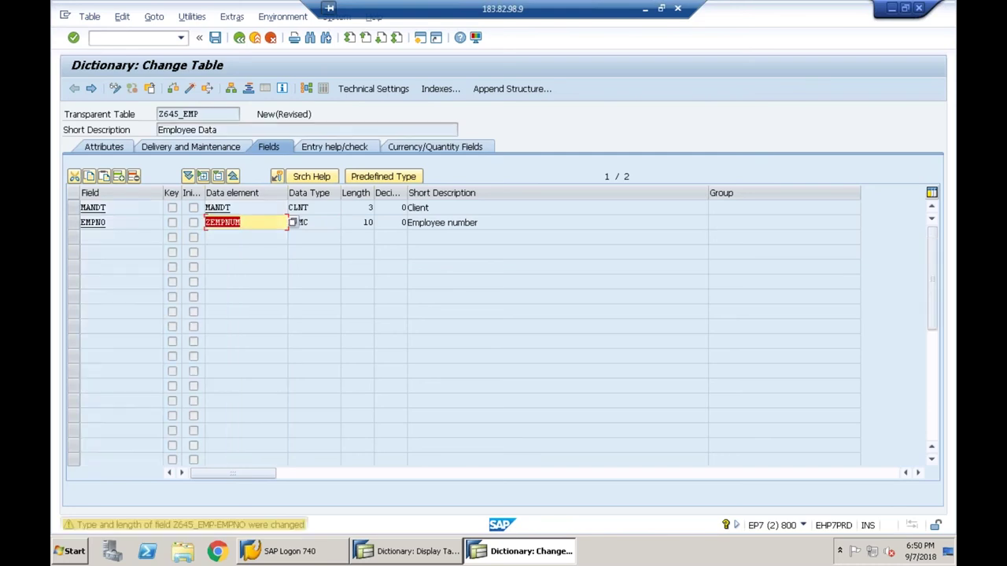
pyautogui.click(274, 224)
pyautogui.press('Left')
pyautogui.press('Left')
pyautogui.press('Left')
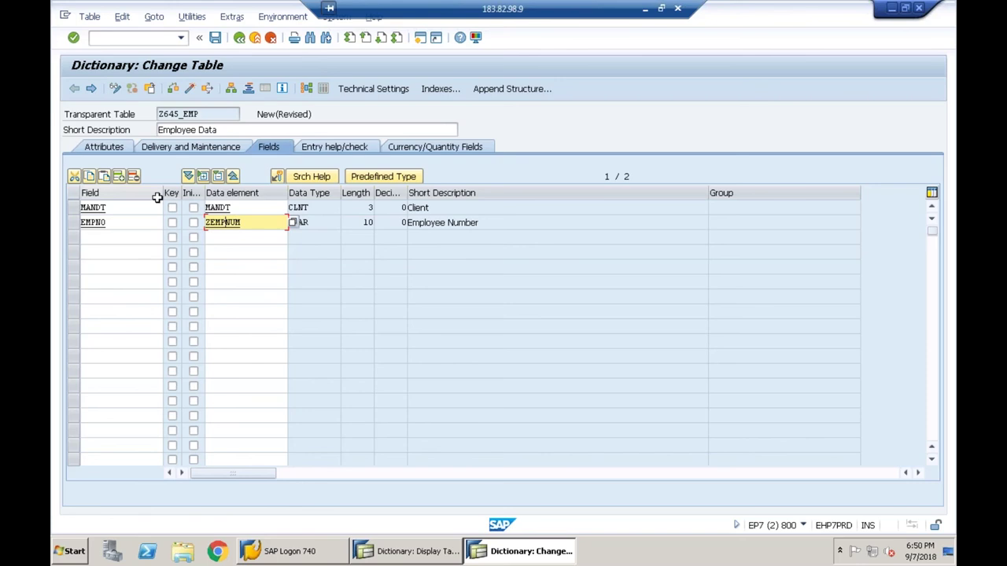
pyautogui.write('_')
pyautogui.press('Return')
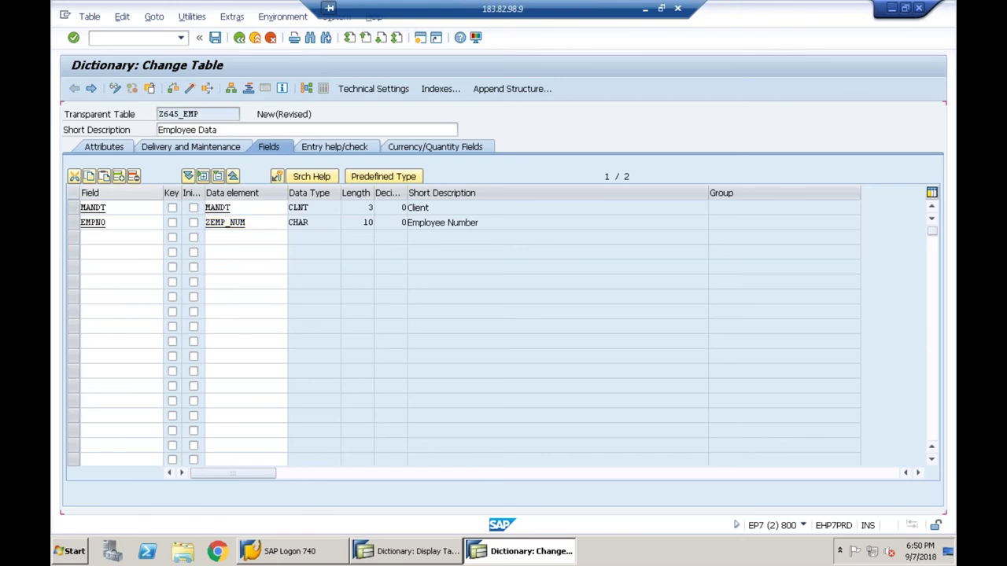
pyautogui.click(245, 223)
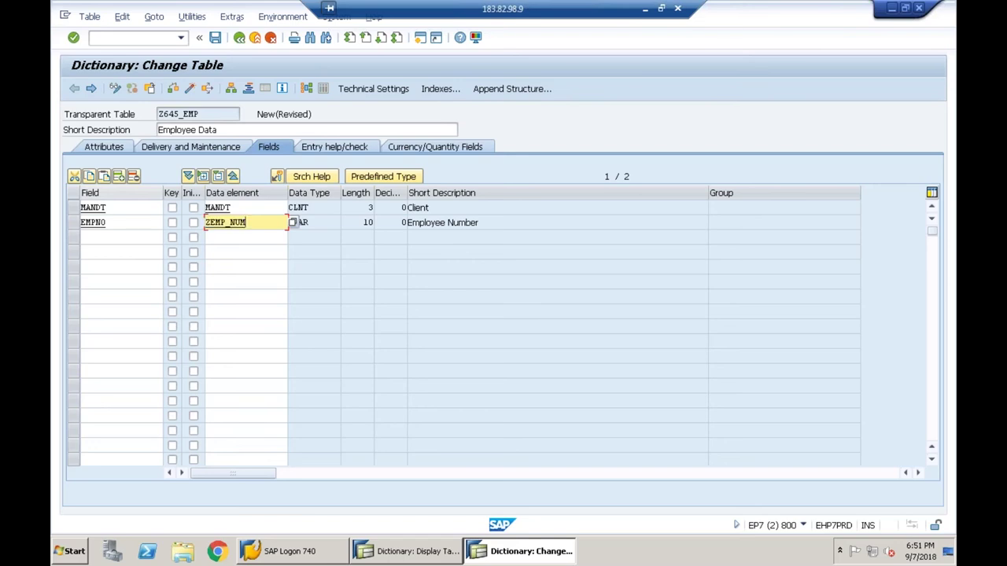
pyautogui.press('BackSpace')
pyautogui.press('BackSpace')
pyautogui.press('BackSpace')
pyautogui.press('BackSpace')
# - Set EMPNO's data element to ZEMPLOY_NO and forward-navigate into it to create it
pyautogui.write('1oy_no')
pyautogui.press('Return')
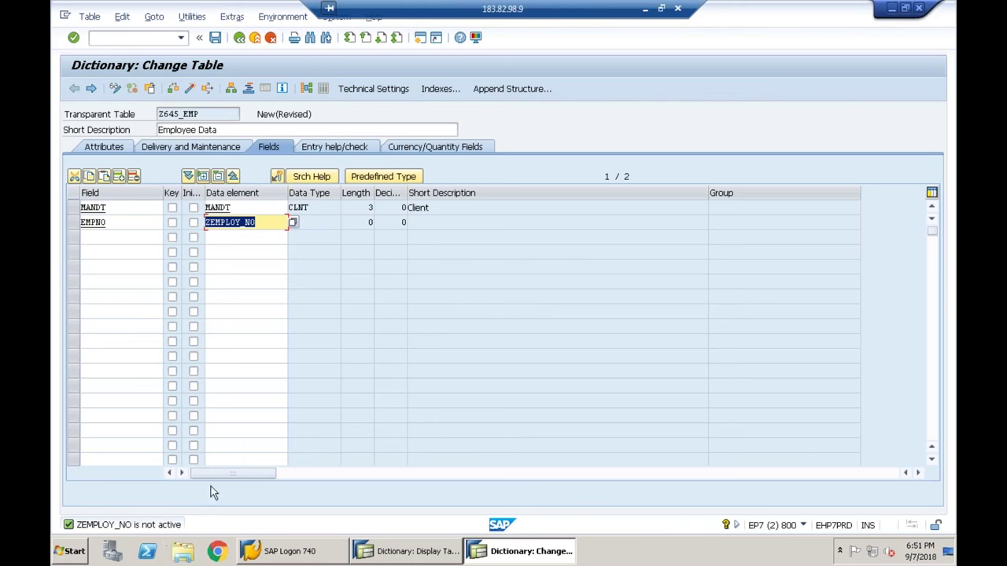
pyautogui.click(269, 222)
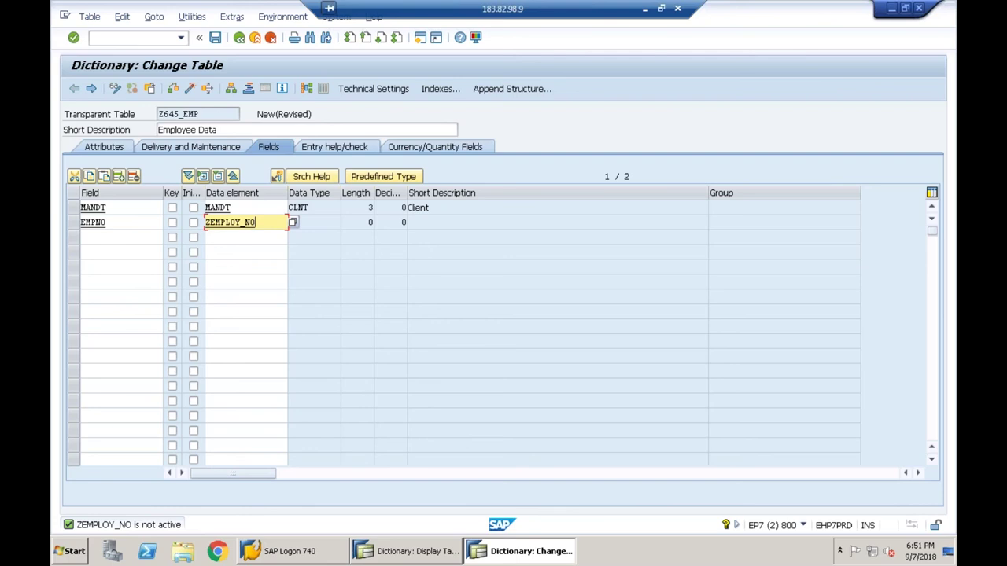
pyautogui.click(242, 222)
pyautogui.press('F3')
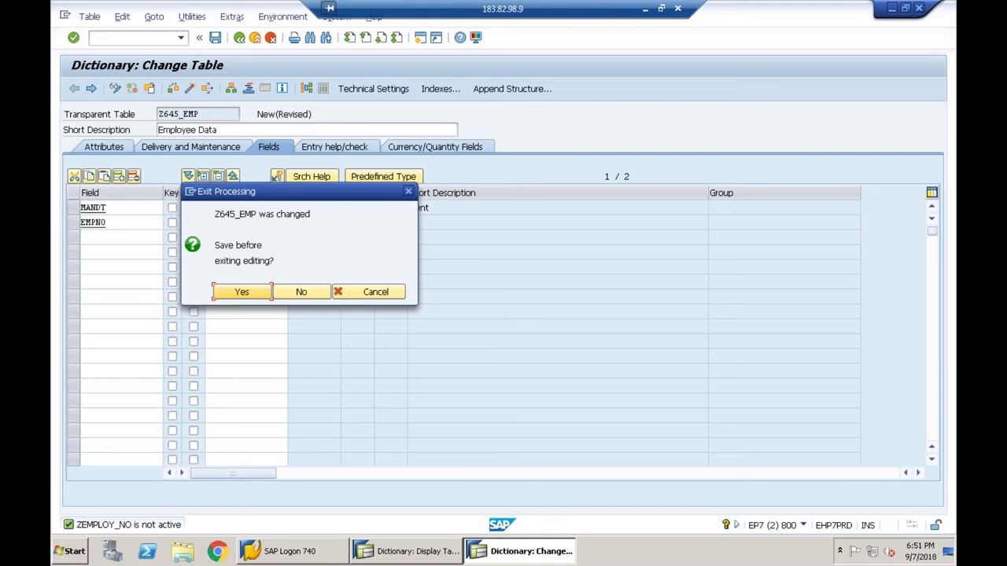
# - Save the table and confirm creating data element ZEMPLOY_NO
pyautogui.click(244, 293)
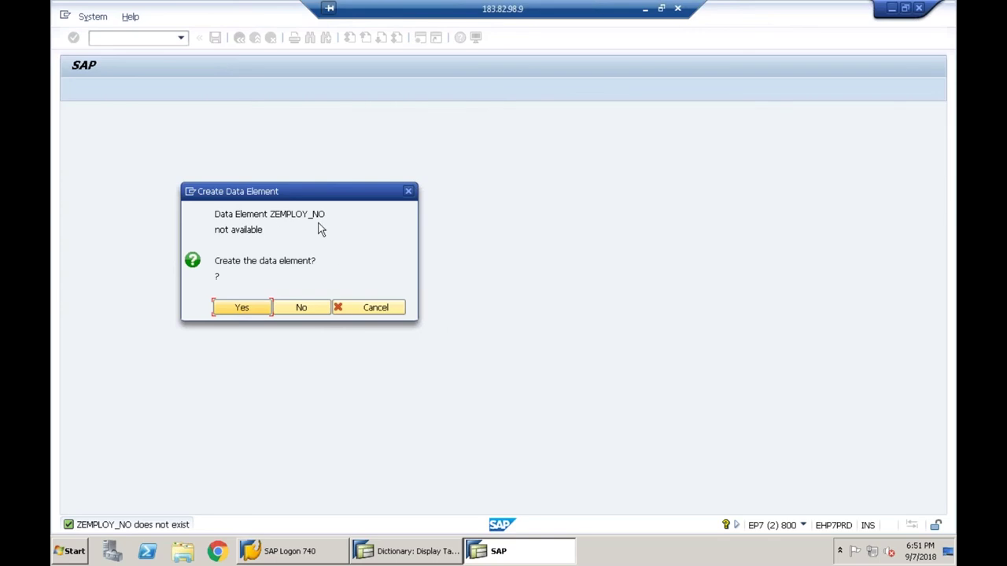
pyautogui.click(249, 309)
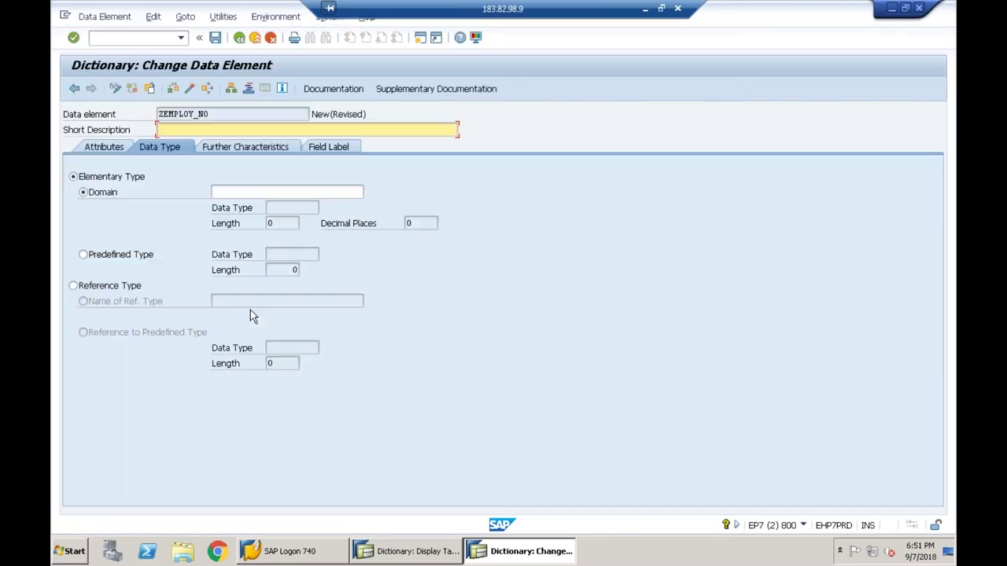
# - Enter short description 'Employ No' and short field label 'Empno'
pyautogui.write('Employ No')
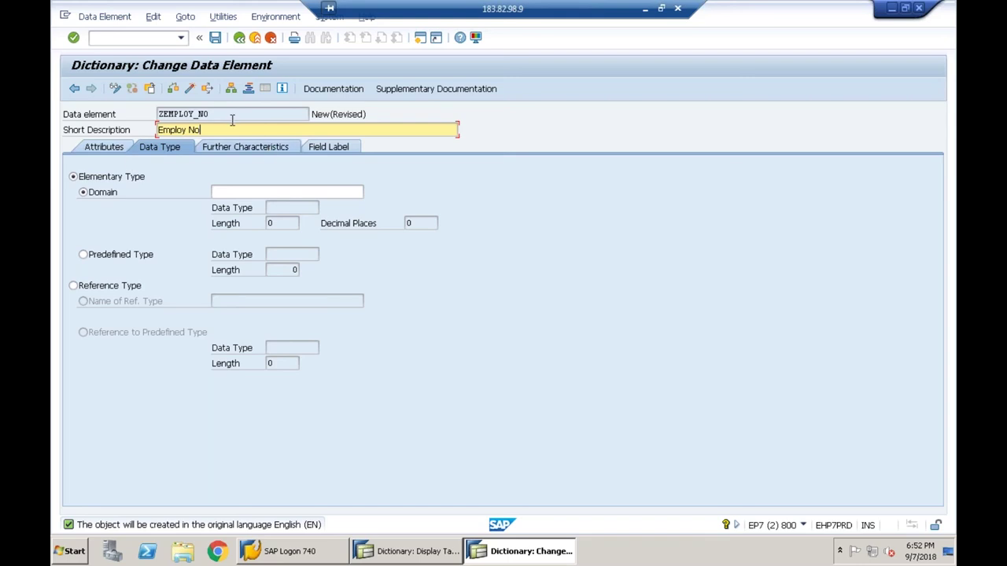
pyautogui.click(326, 147)
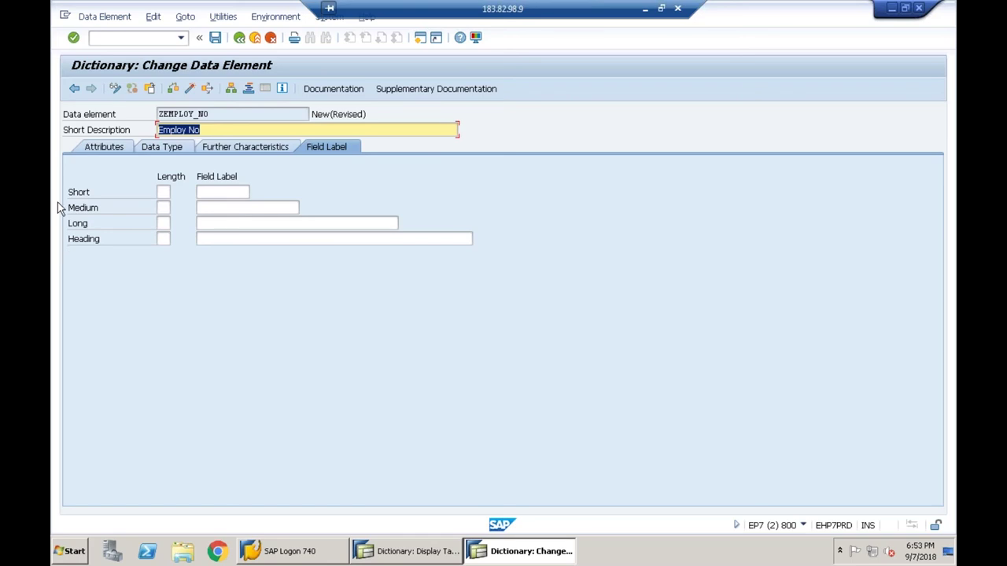
pyautogui.click(231, 207)
pyautogui.click(199, 192)
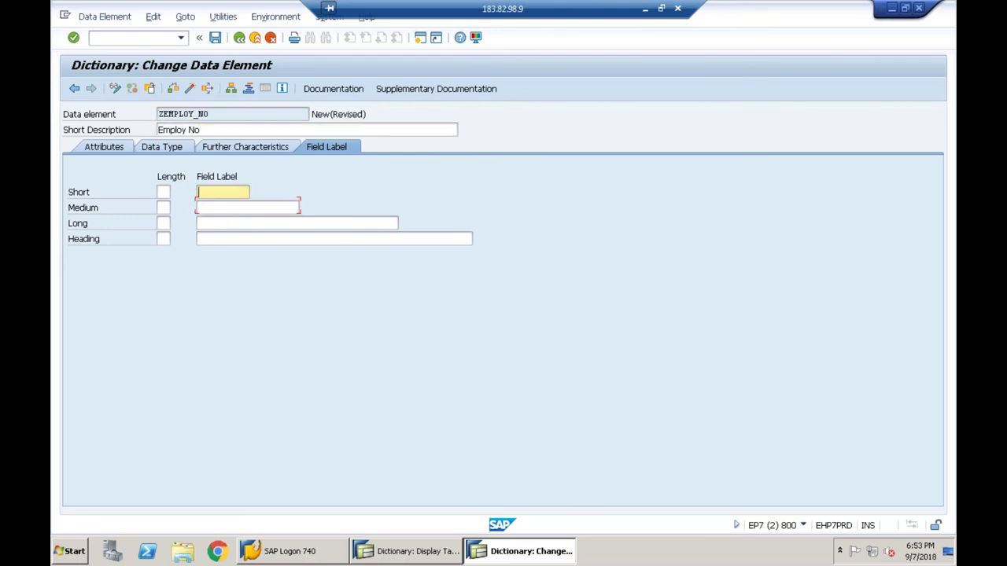
pyautogui.write('E')
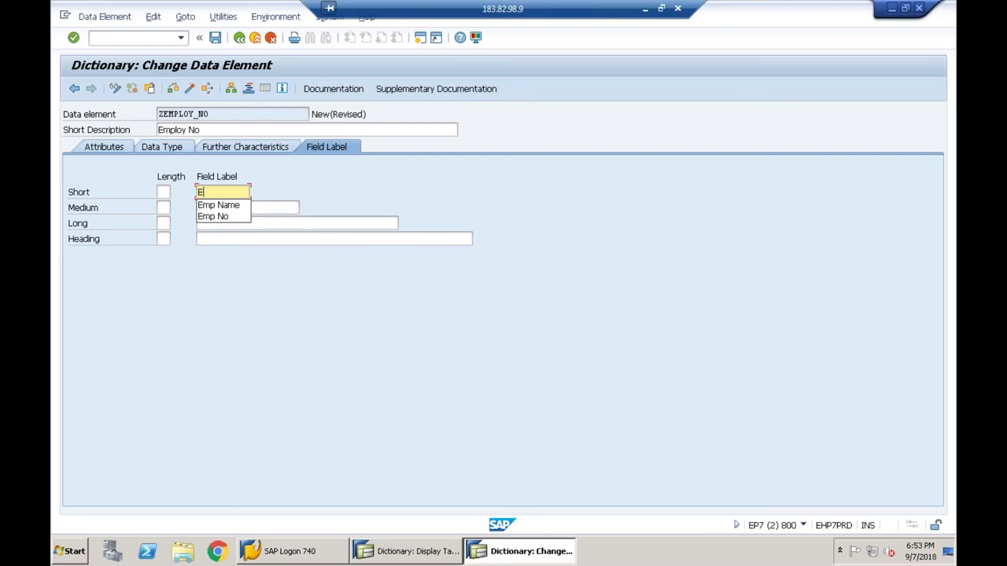
pyautogui.write('mpno')
# - Fill in medium 'Employ No', long 'Employee No' and heading 'Employee Number' labels and confirm them
pyautogui.click(199, 208)
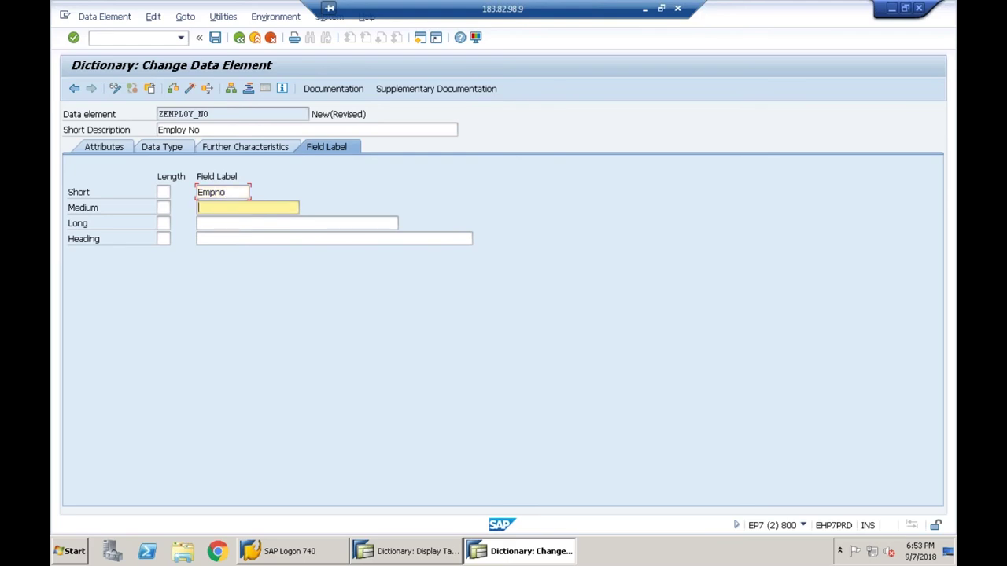
pyautogui.write('Employ No')
pyautogui.click(199, 224)
pyautogui.write('Employee No')
pyautogui.press('Tab')
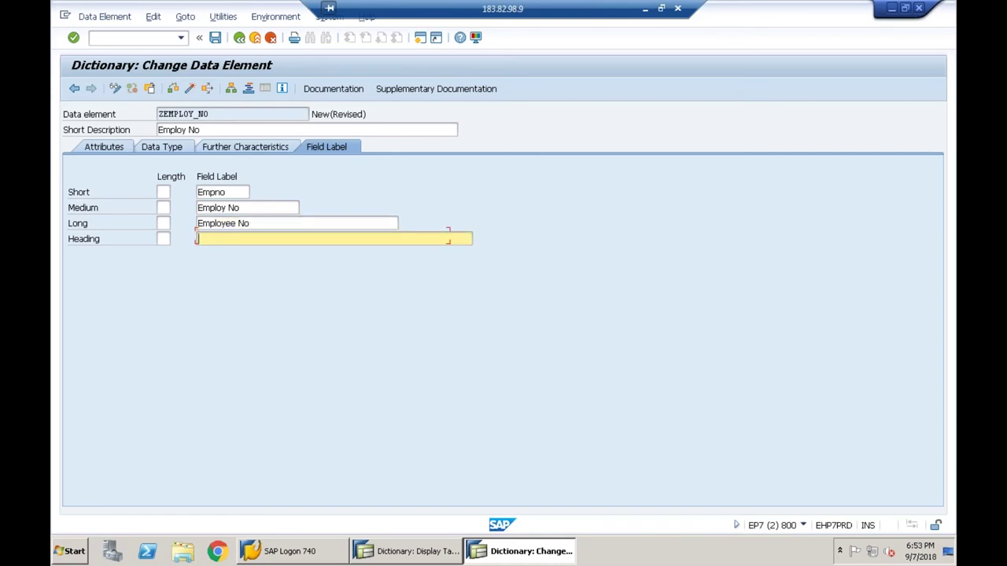
pyautogui.write('Em')
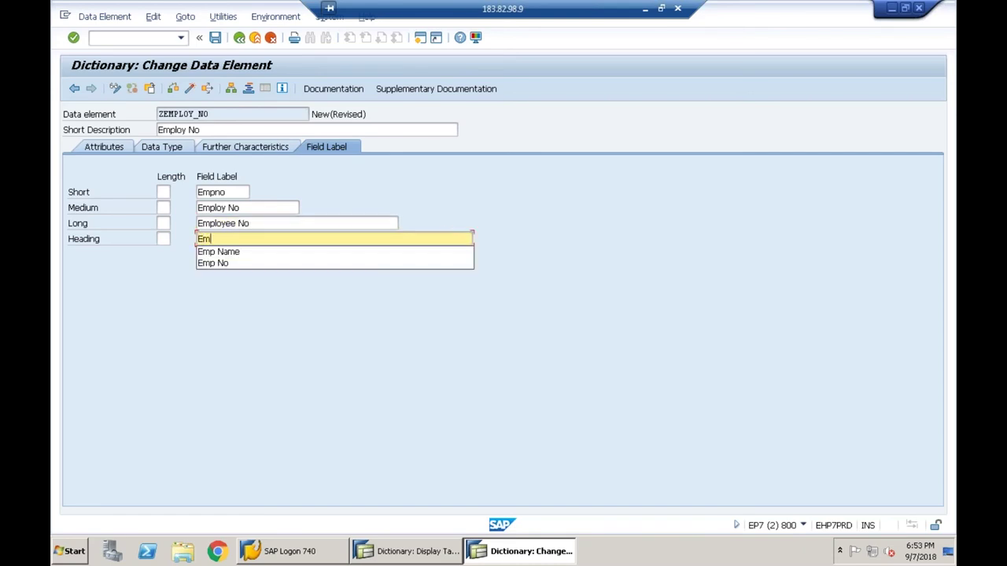
pyautogui.write('ployee Number')
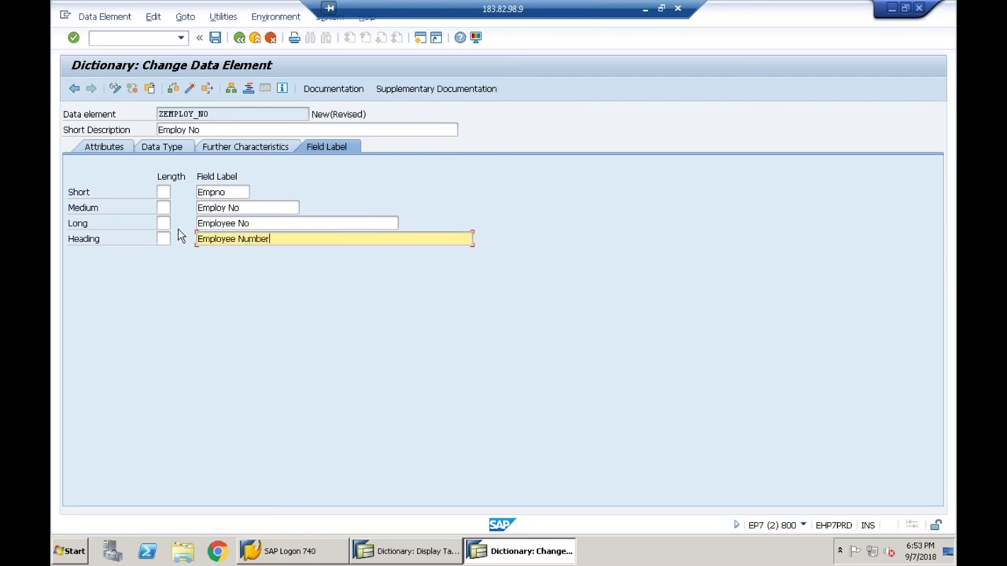
pyautogui.press('Return')
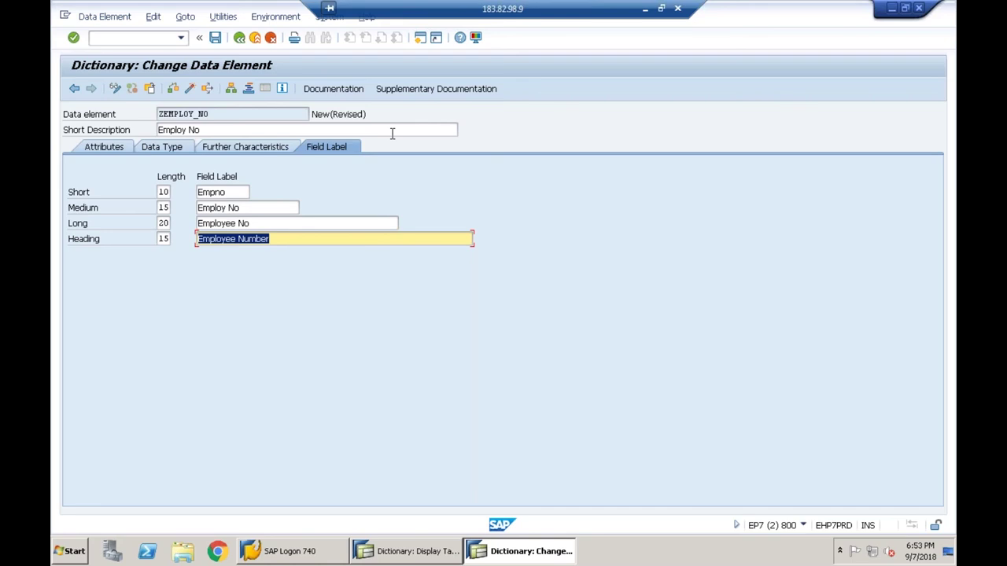
pyautogui.click(150, 114)
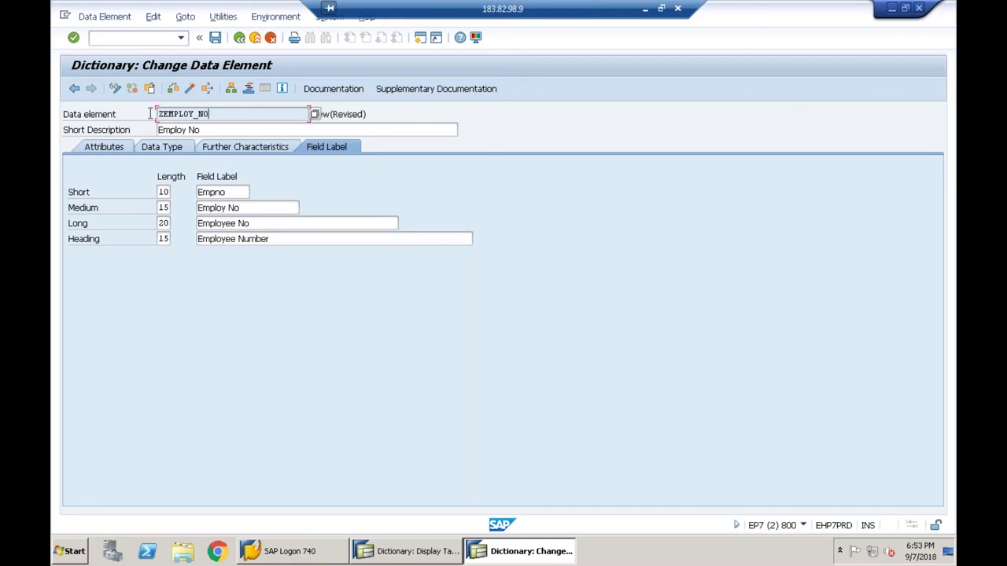
pyautogui.doubleClick(150, 114)
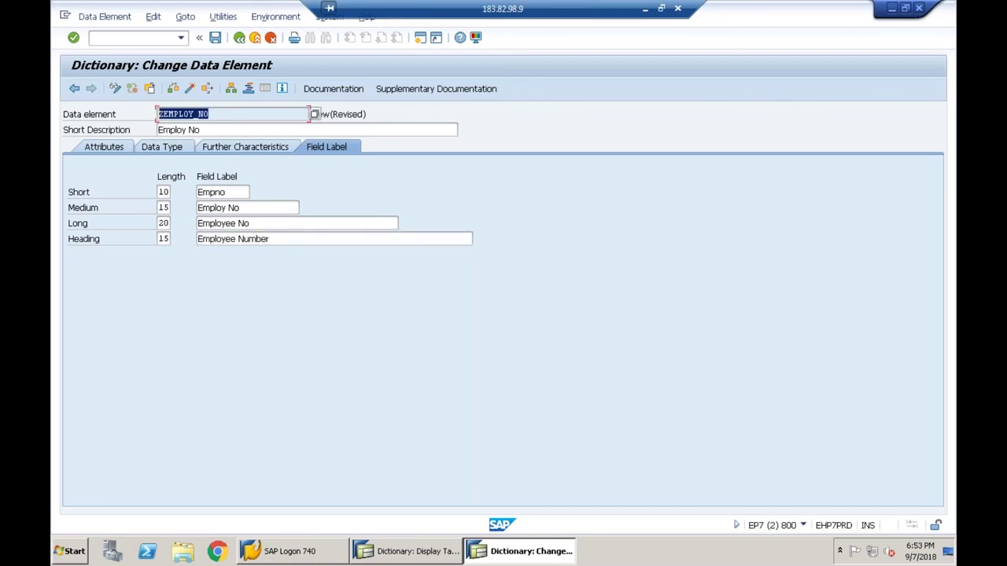
pyautogui.click(173, 152)
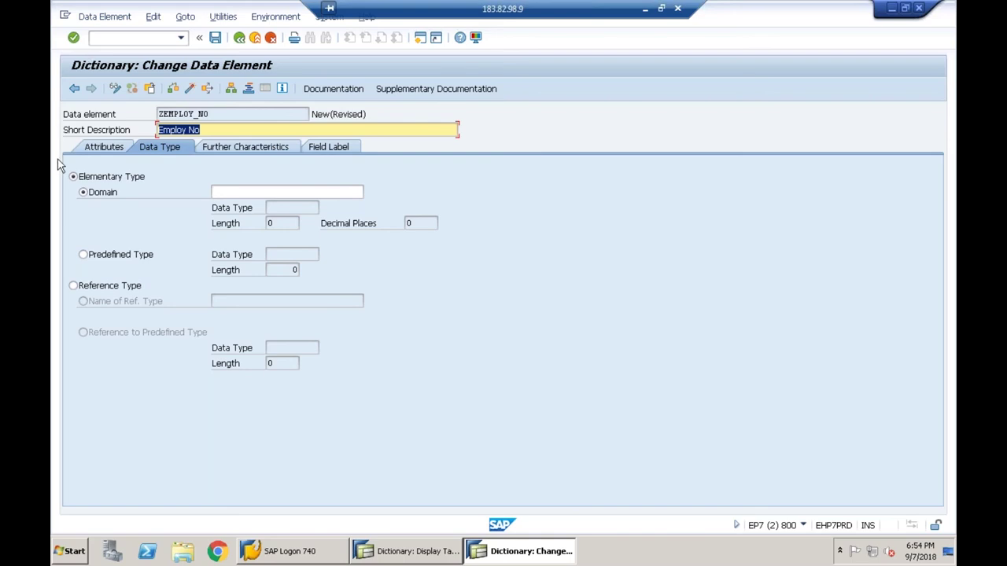
# - Give ZEMPLOY_NO the predefined type INT4 with length 10 instead of a domain
pyautogui.click(85, 257)
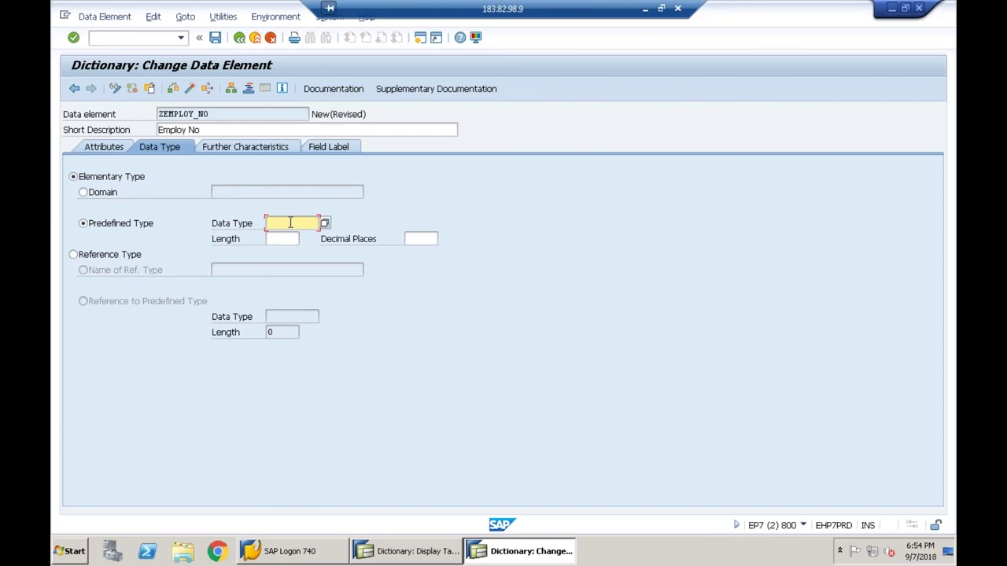
pyautogui.click(324, 224)
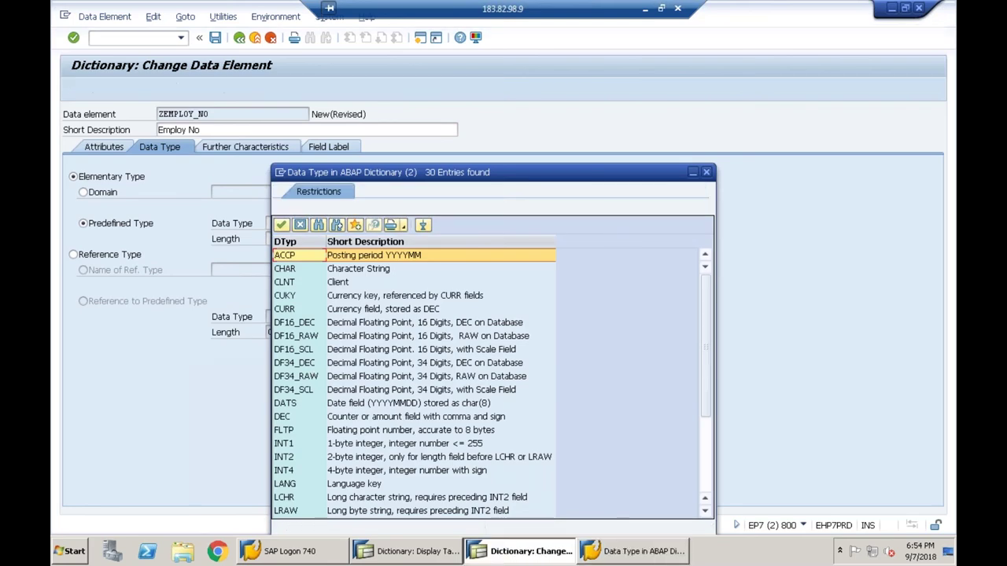
pyautogui.click(284, 471)
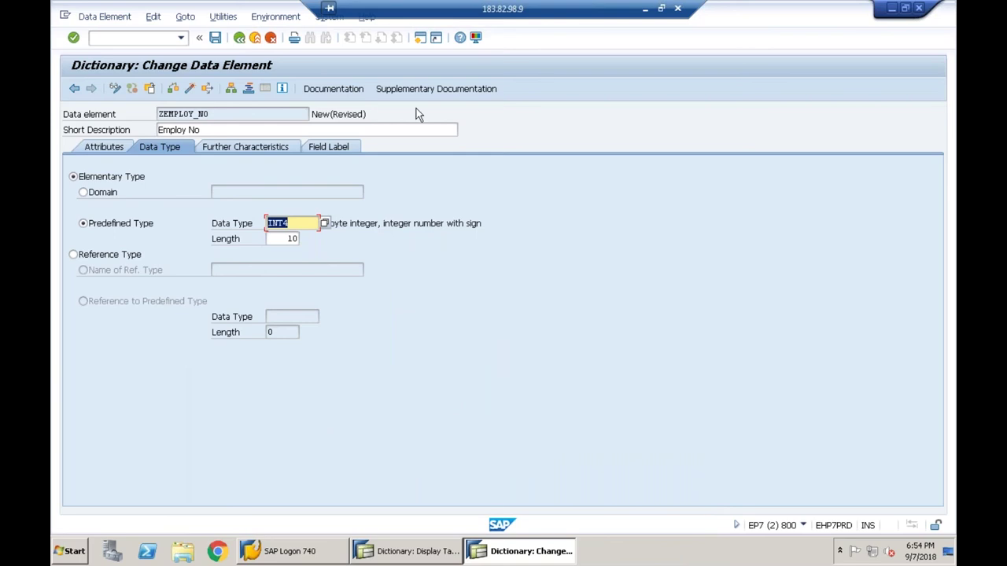
# - Review the field labels, then the data type and further characteristics settings
pyautogui.click(241, 116)
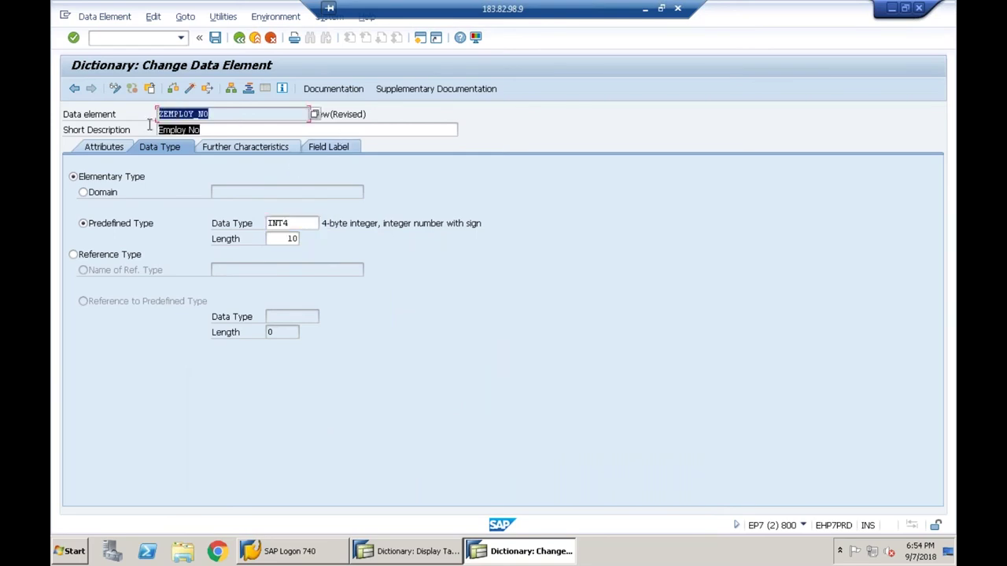
pyautogui.click(326, 151)
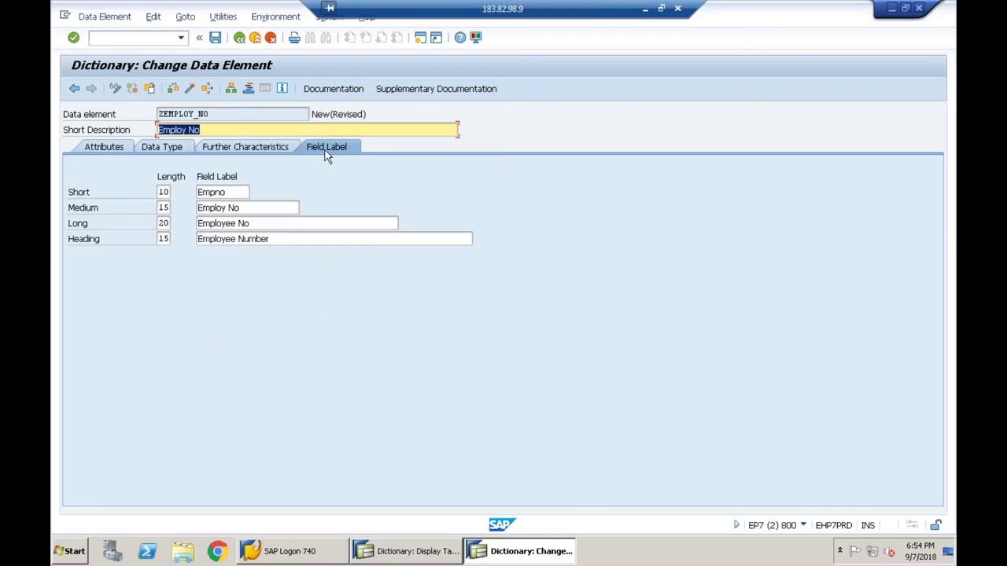
pyautogui.click(227, 114)
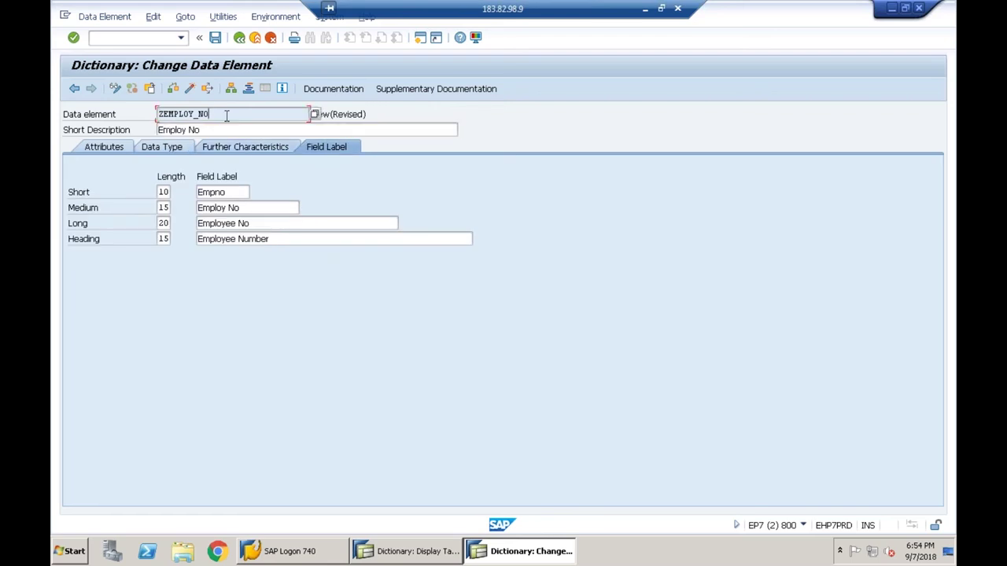
pyautogui.click(173, 150)
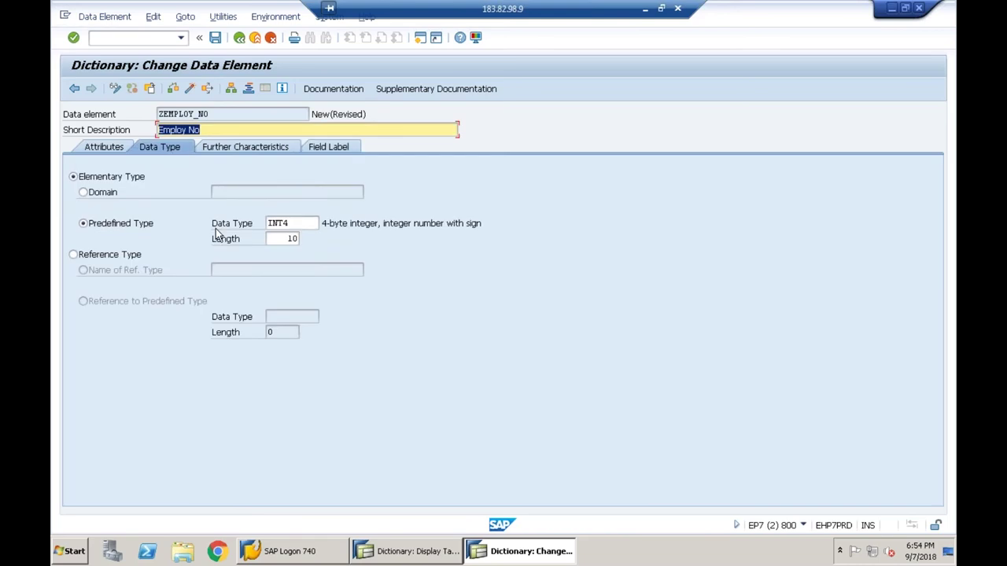
pyautogui.click(239, 147)
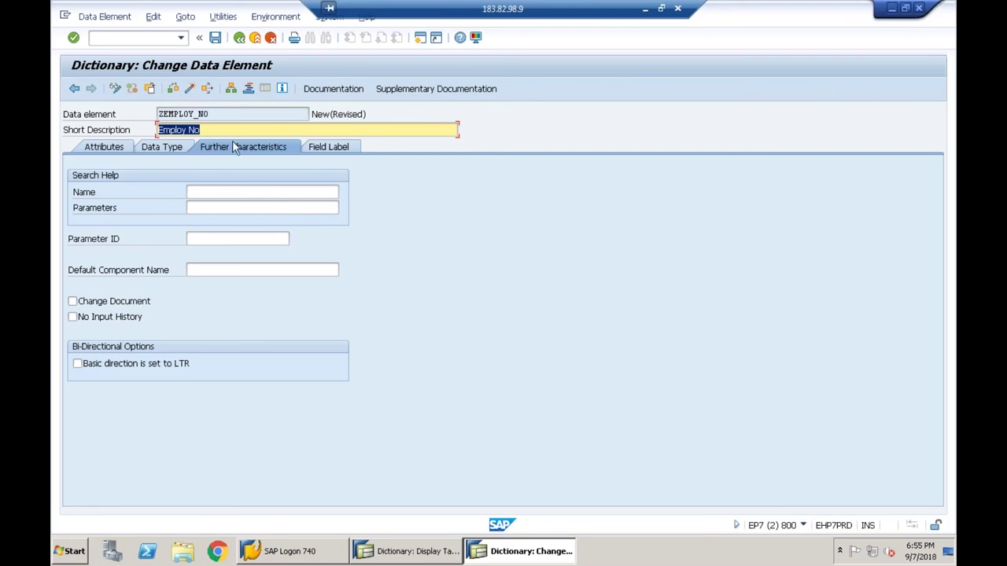
pyautogui.click(329, 148)
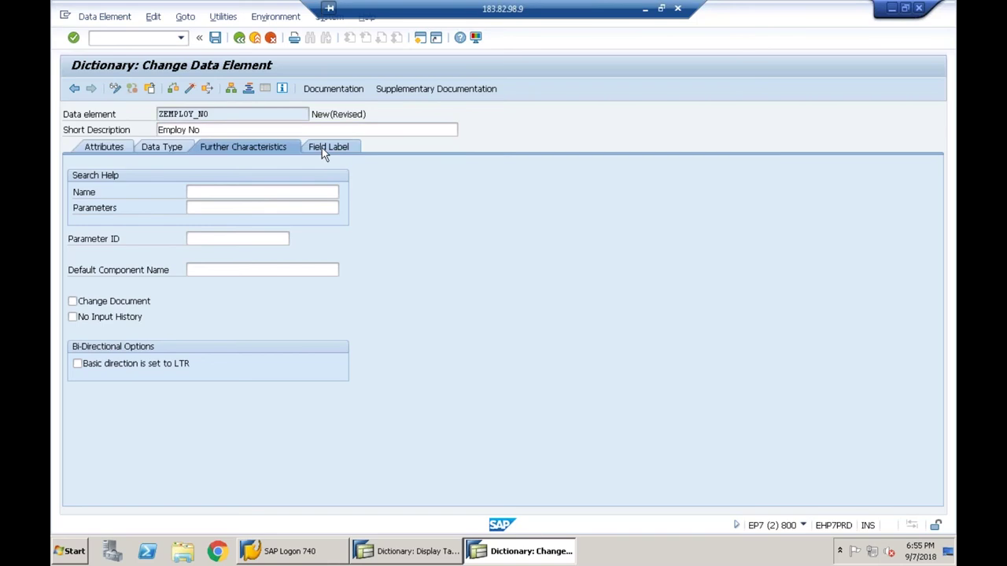
pyautogui.click(180, 154)
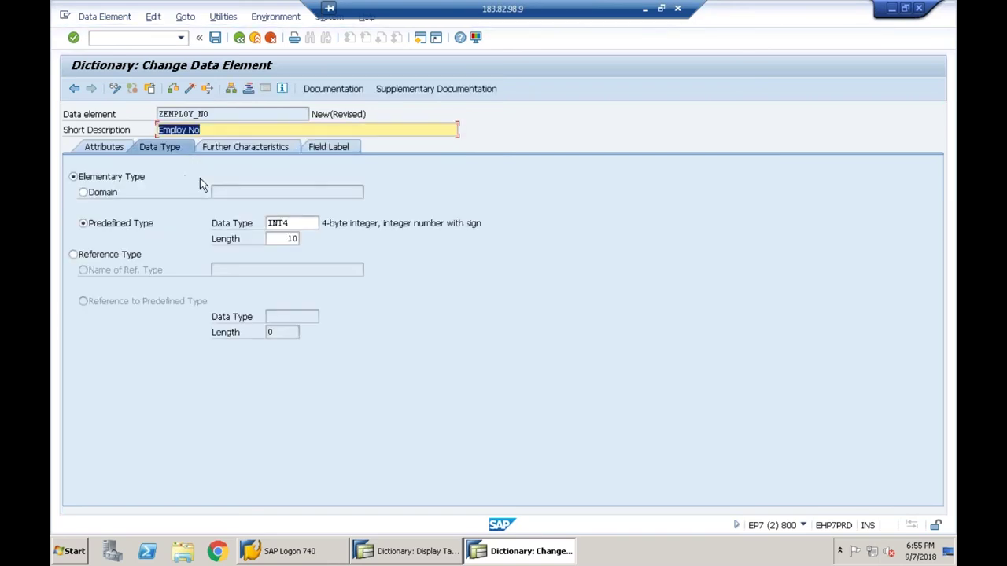
pyautogui.click(313, 117)
pyautogui.moveTo(313, 116); pyautogui.dragTo(341, 116)
pyautogui.click(340, 117)
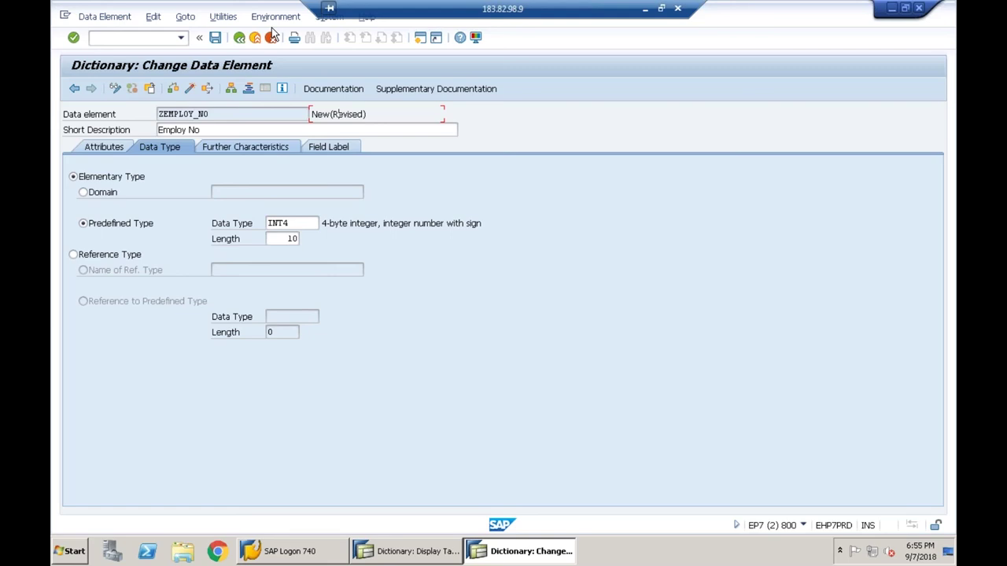
# - Save data element ZEMPLOY_NO as a local object
pyautogui.click(215, 39)
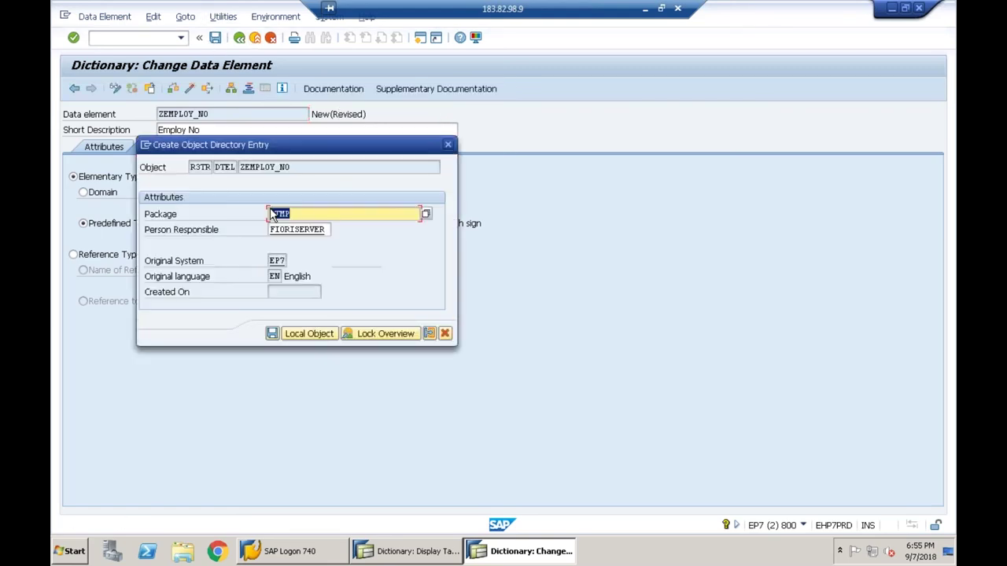
pyautogui.click(307, 333)
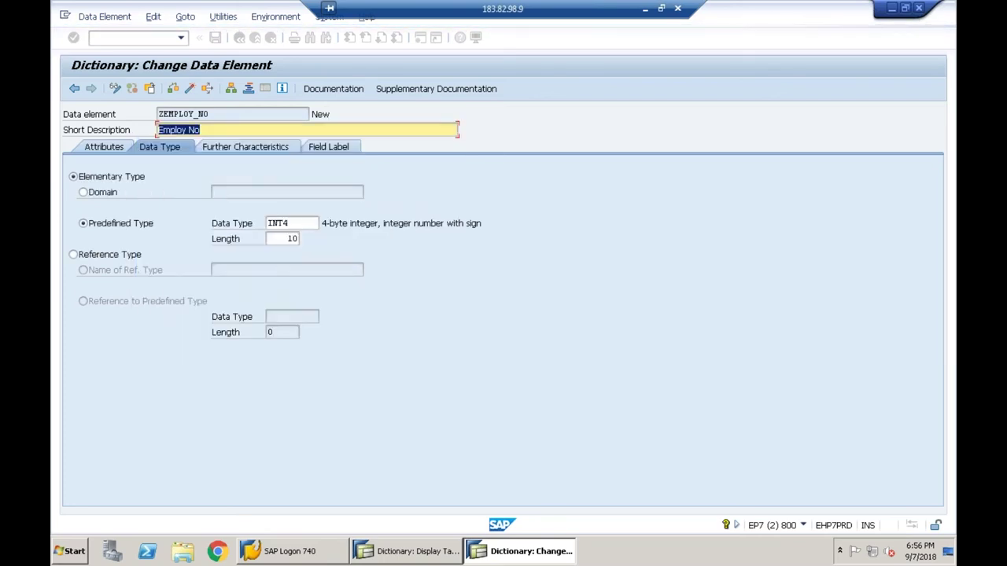
pyautogui.hotkey('ctrl', 's')
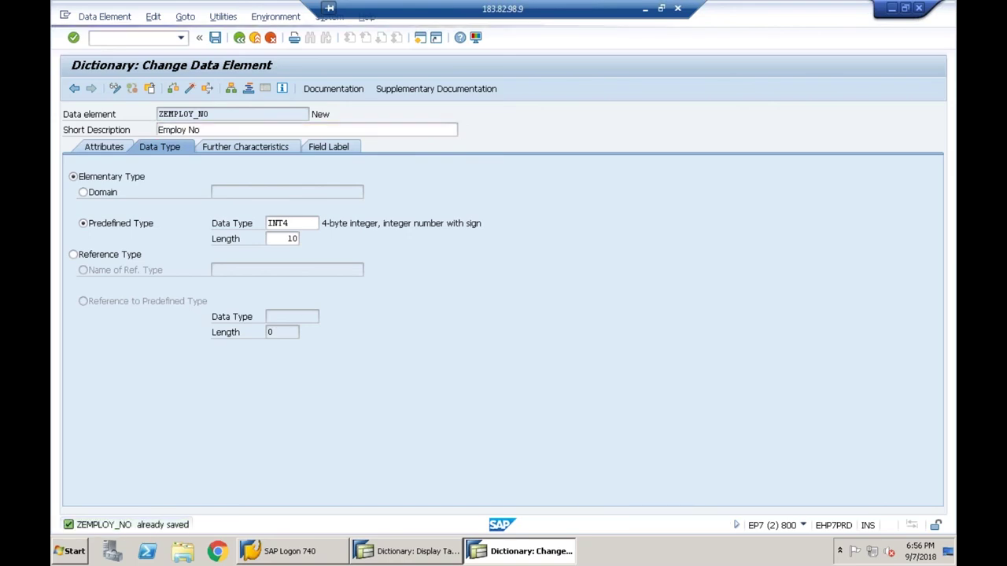
# - Check and activate data element ZEMPLOY_NO, then return to table Z645_EMP
pyautogui.hotkey('ctrl', 'F2')
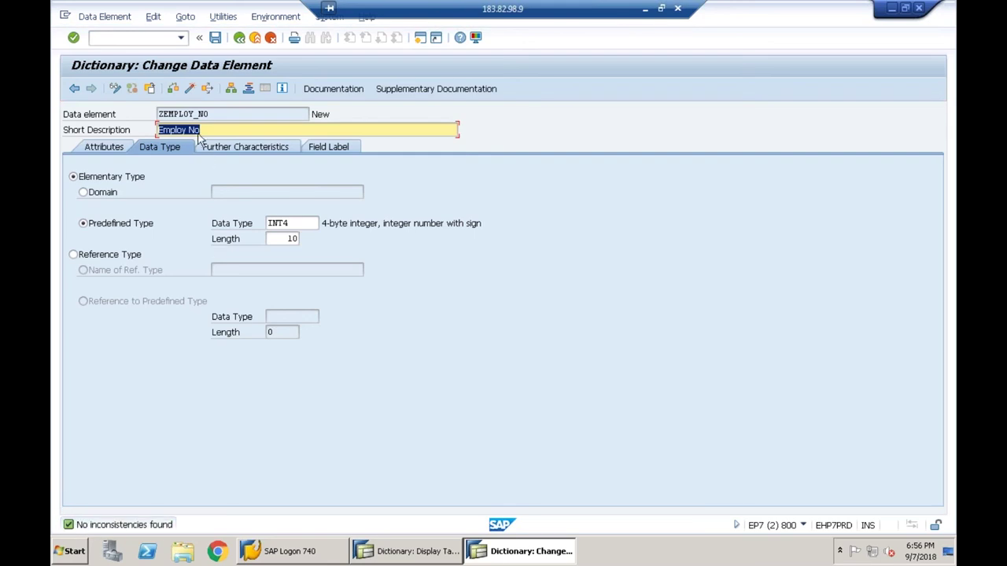
pyautogui.click(190, 88)
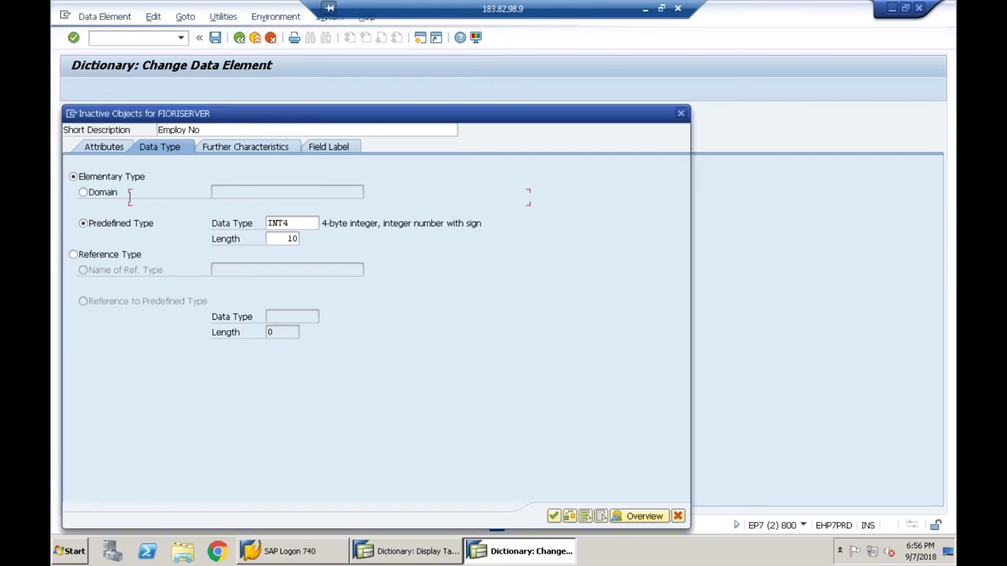
pyautogui.press('Return')
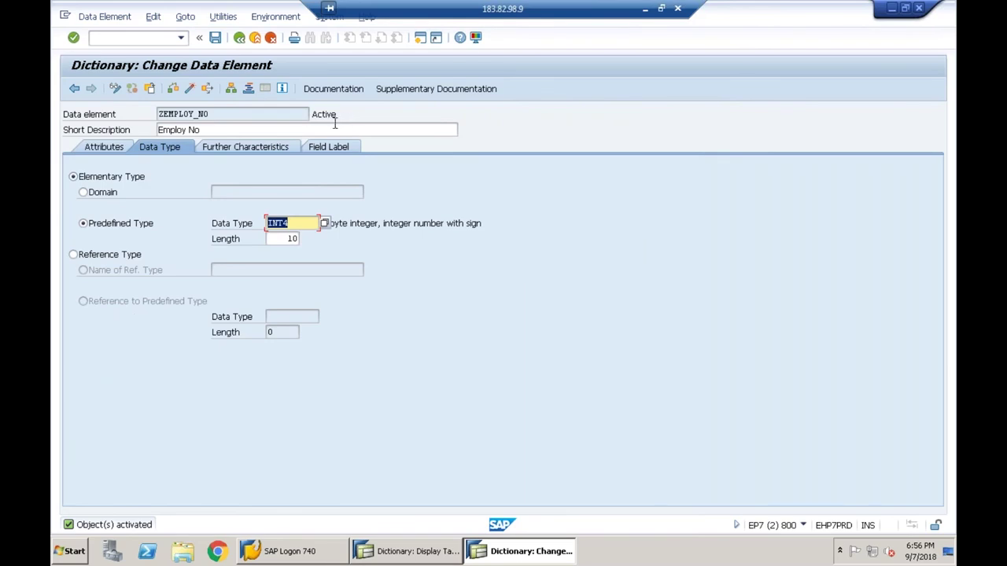
pyautogui.click(240, 38)
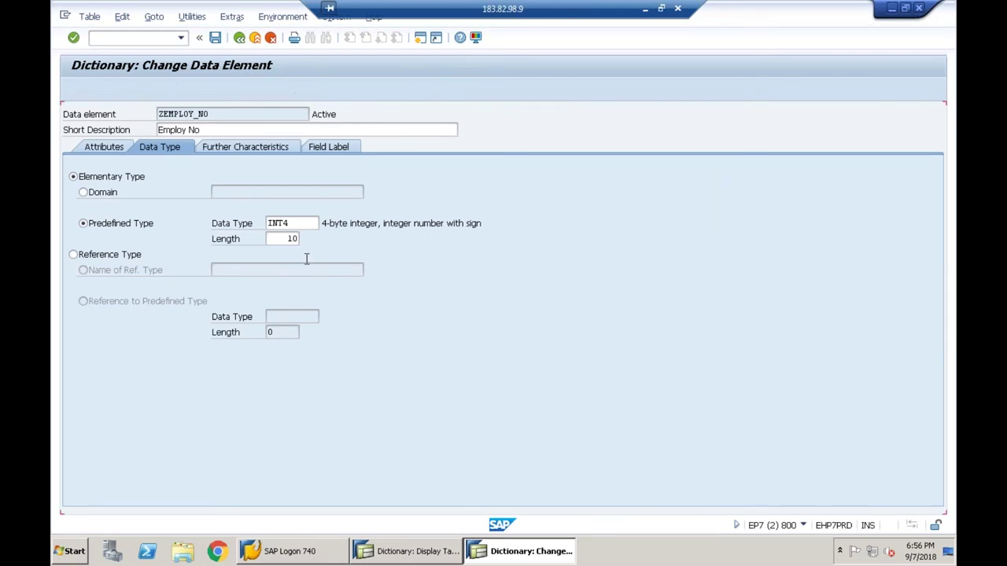
# - Add field ENAME in row 3 of Z645_EMP with a first data element entry
pyautogui.click(323, 224)
pyautogui.click(355, 223)
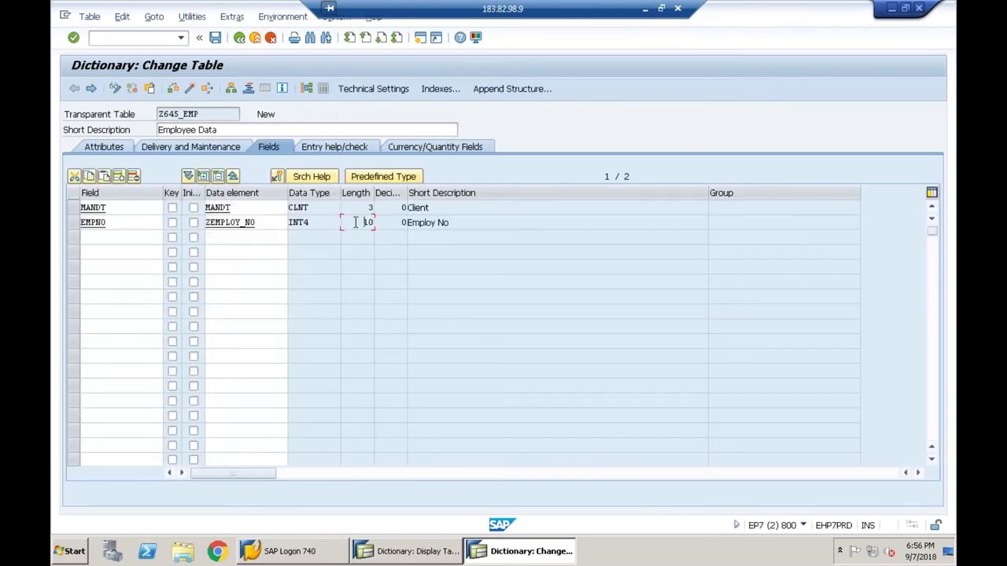
pyautogui.click(139, 237)
pyautogui.write('ename')
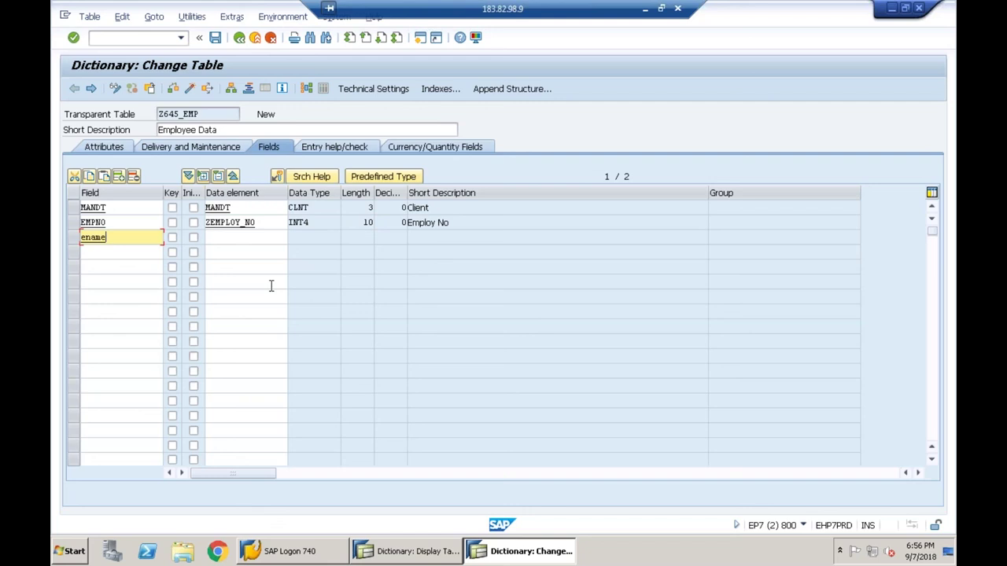
pyautogui.click(221, 236)
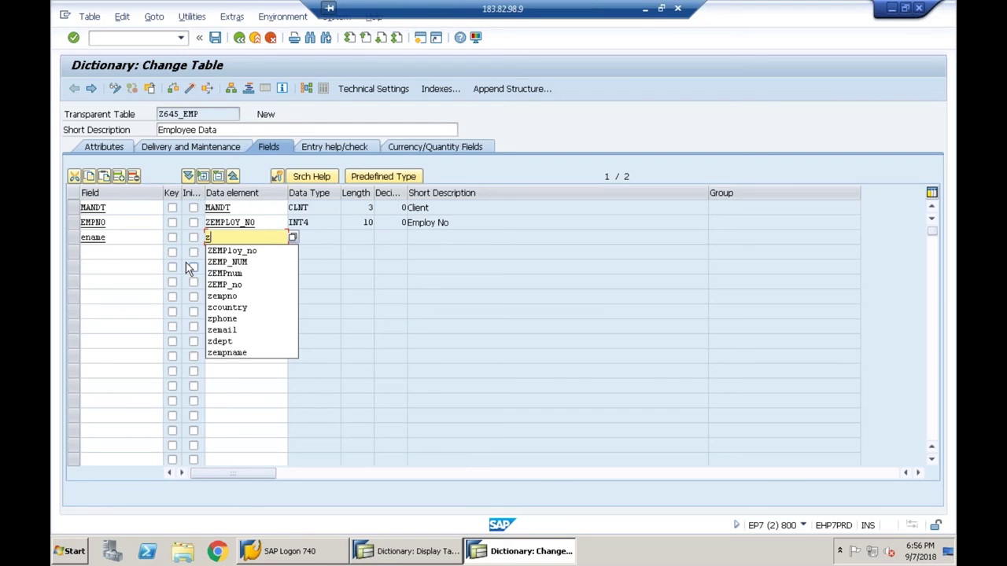
pyautogui.write('ename')
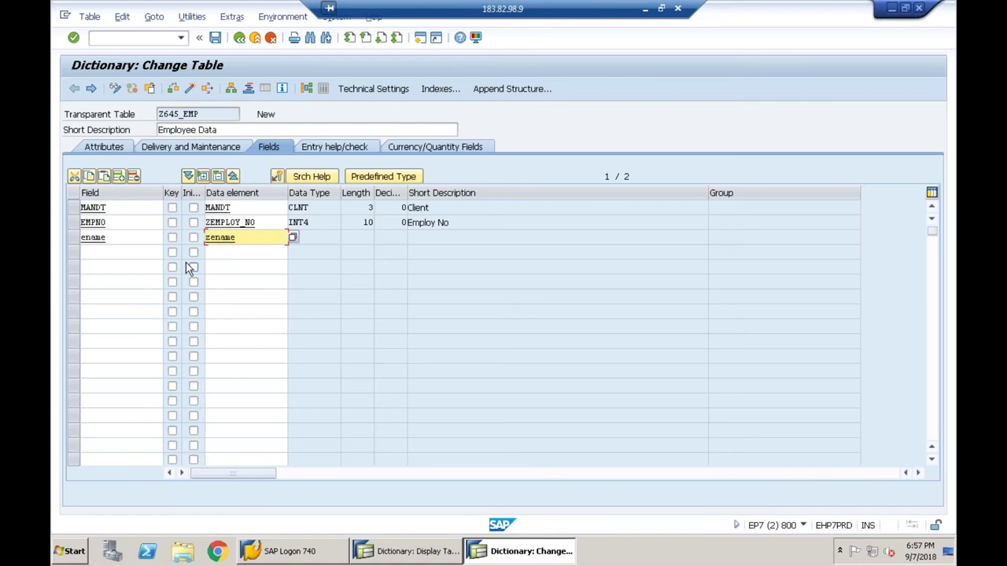
pyautogui.click(189, 268)
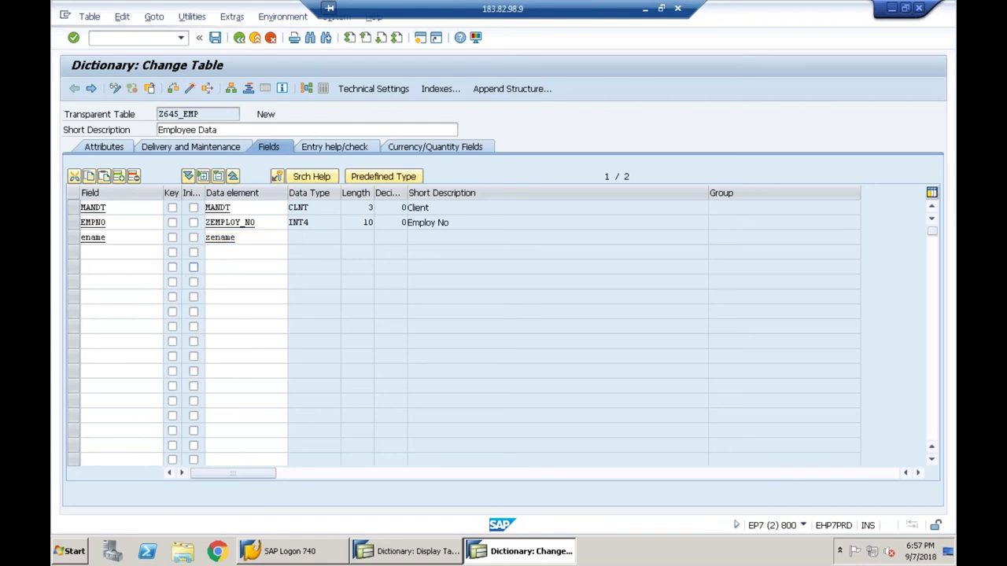
pyautogui.press('Return')
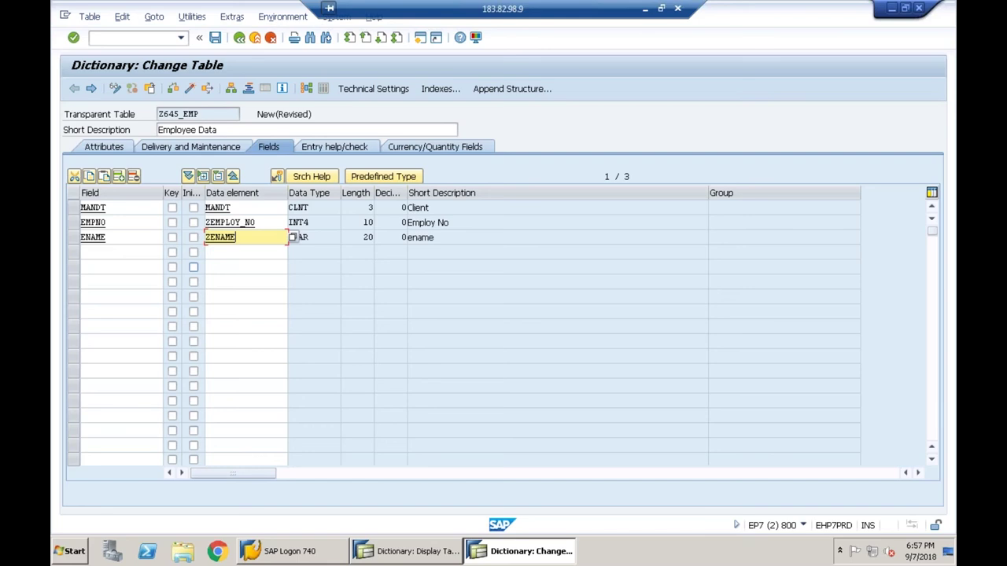
# - Correct ENAME's data element to ZEMPLOY_NAME, jump to its definition, and save the table
pyautogui.press('BackSpace')
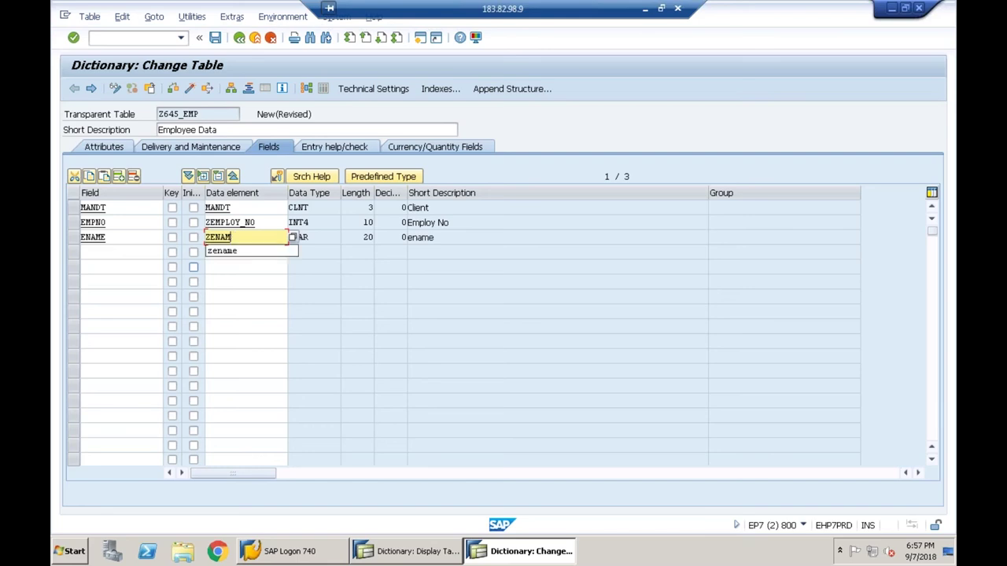
pyautogui.press('BackSpace')
pyautogui.press('BackSpace')
pyautogui.press('BackSpace')
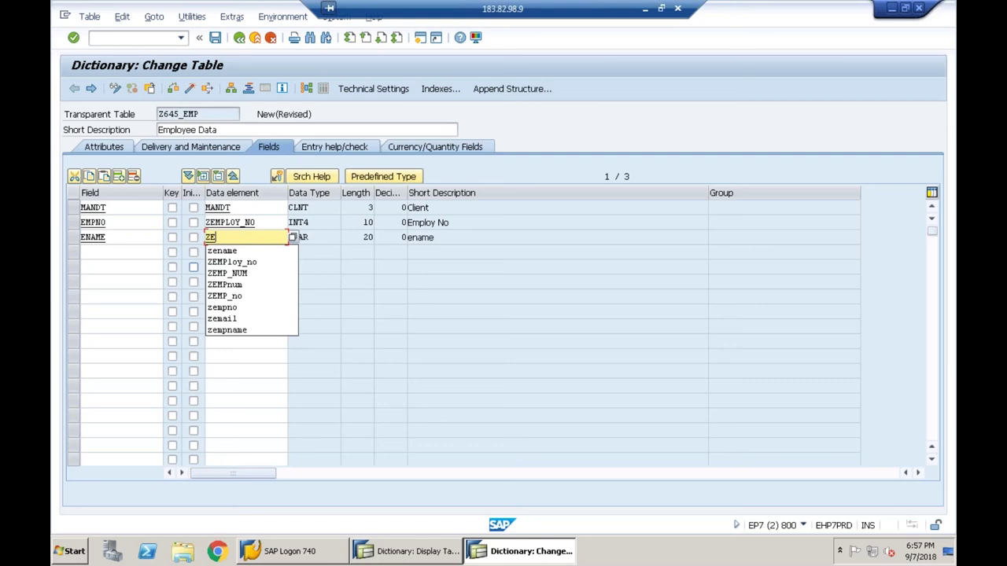
pyautogui.write('m')
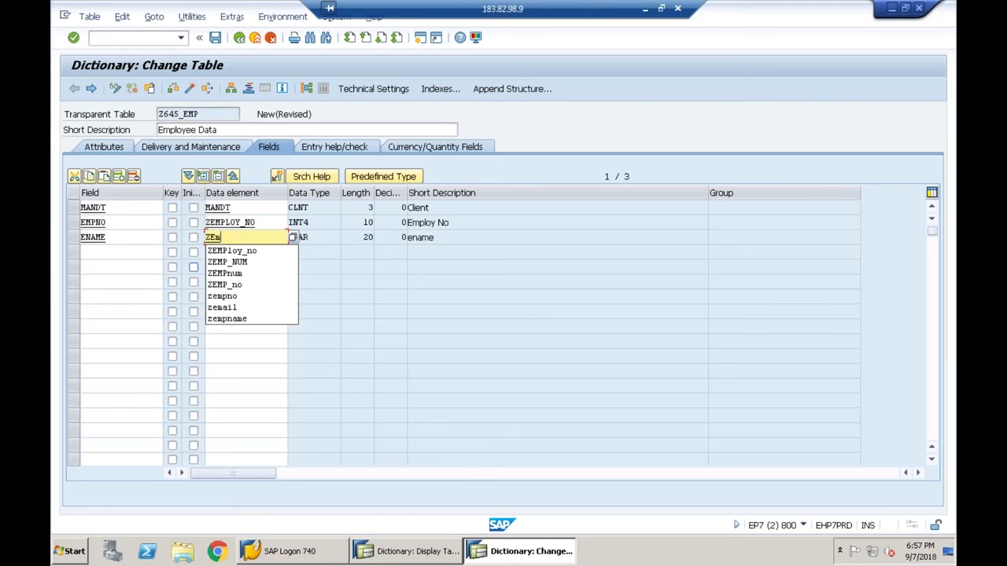
pyautogui.write('ploy')
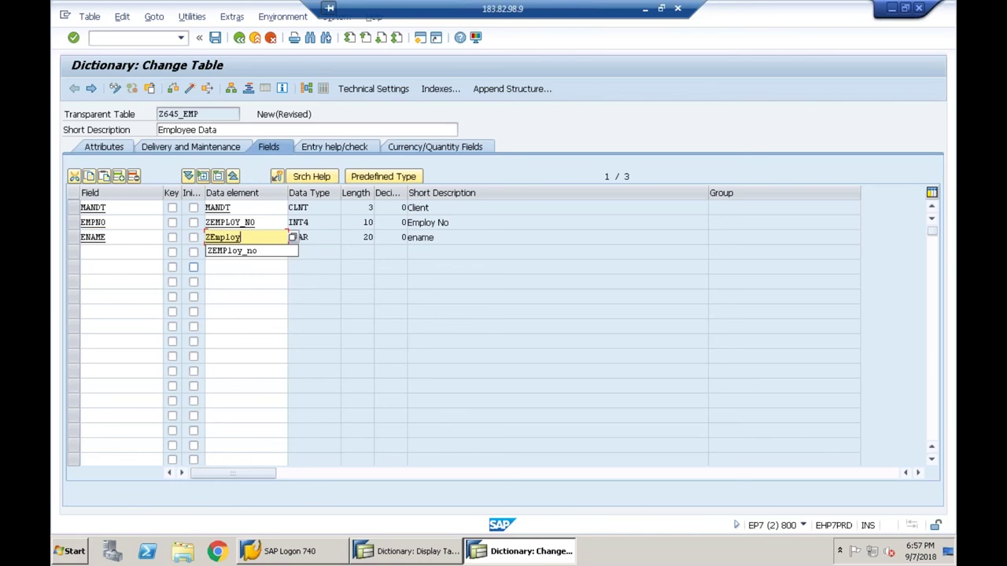
pyautogui.write('_name')
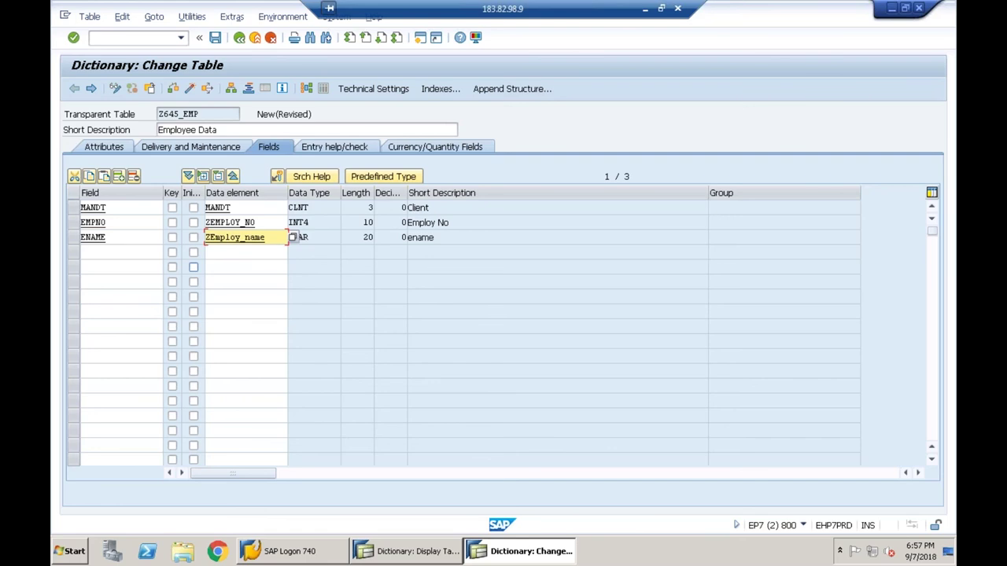
pyautogui.press('Return')
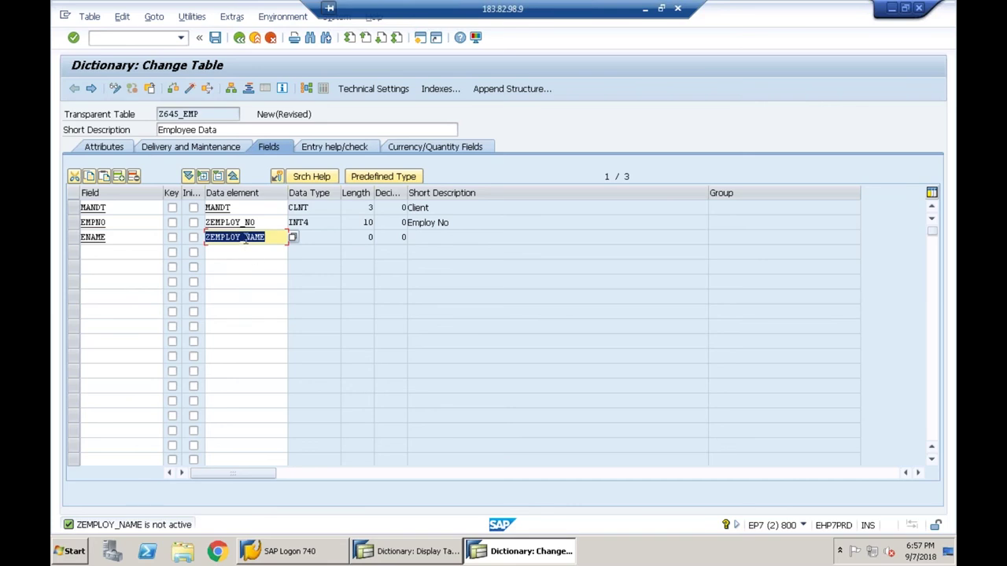
pyautogui.click(245, 237)
pyautogui.press('F3')
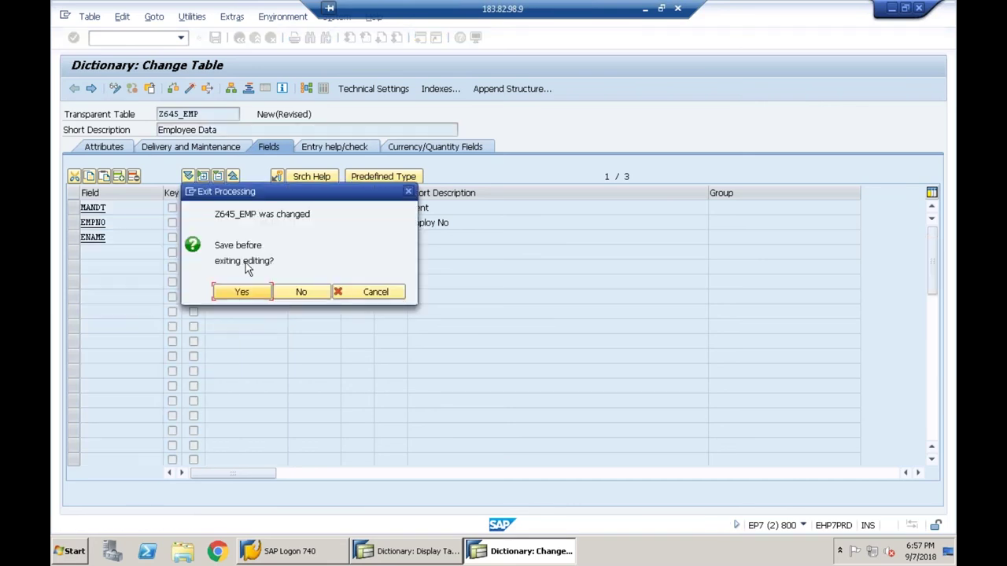
pyautogui.click(247, 290)
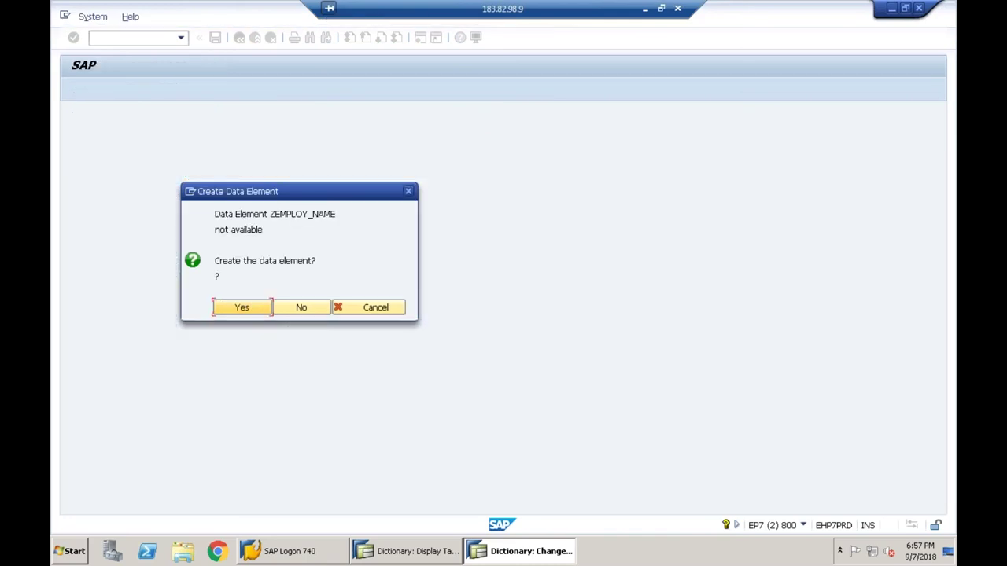
# - Create data element ZEMPLOY_NAME described 'Employ Name' with medium label 'Employee Name', length 15
pyautogui.click(253, 309)
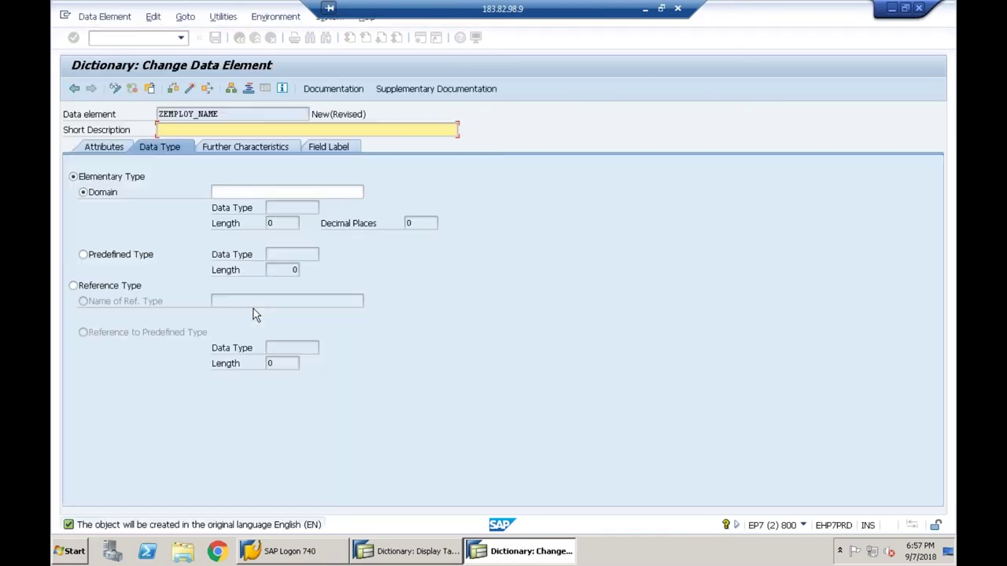
pyautogui.write('Employ Name')
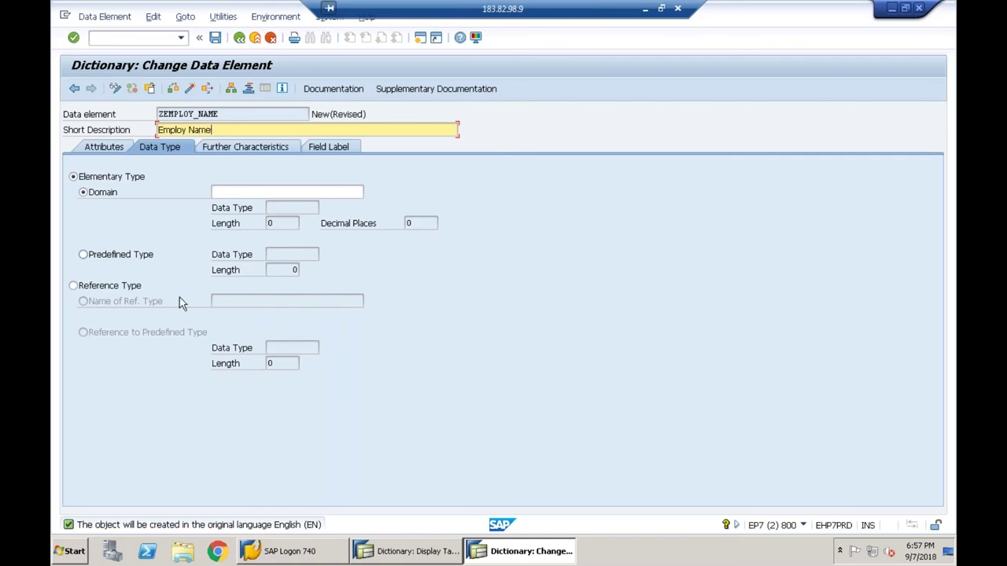
pyautogui.click(340, 153)
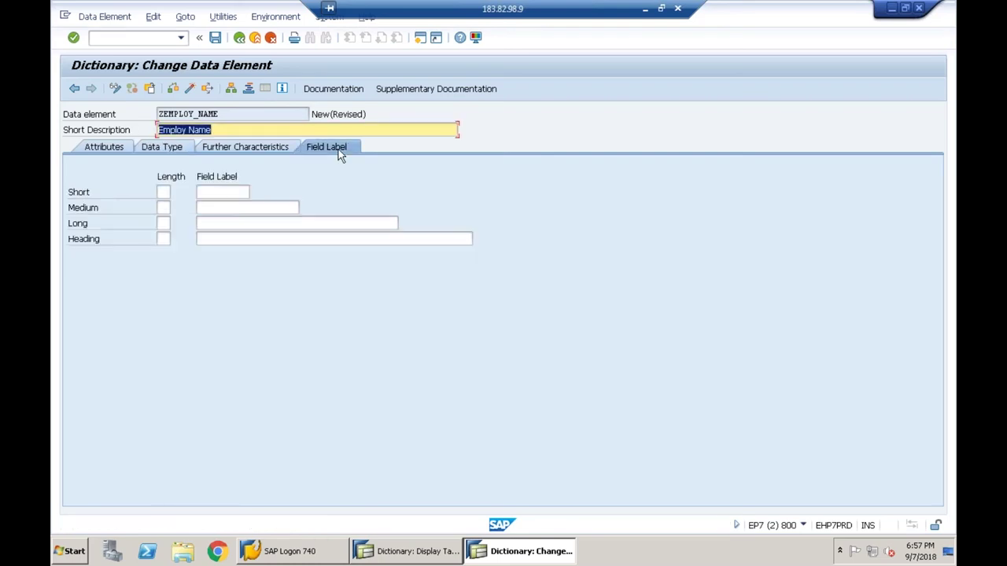
pyautogui.click(260, 206)
pyautogui.write('Employee Name')
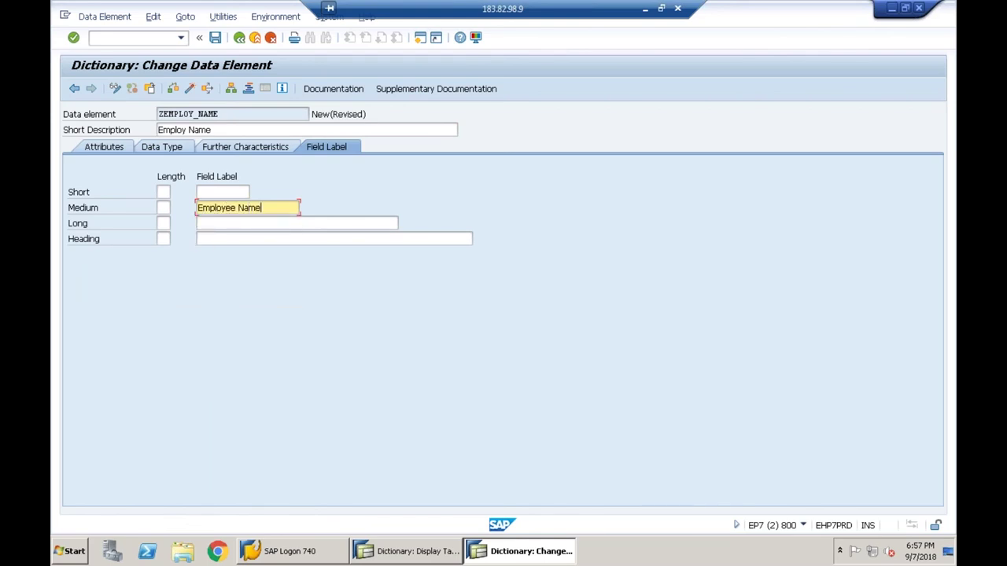
pyautogui.press('Return')
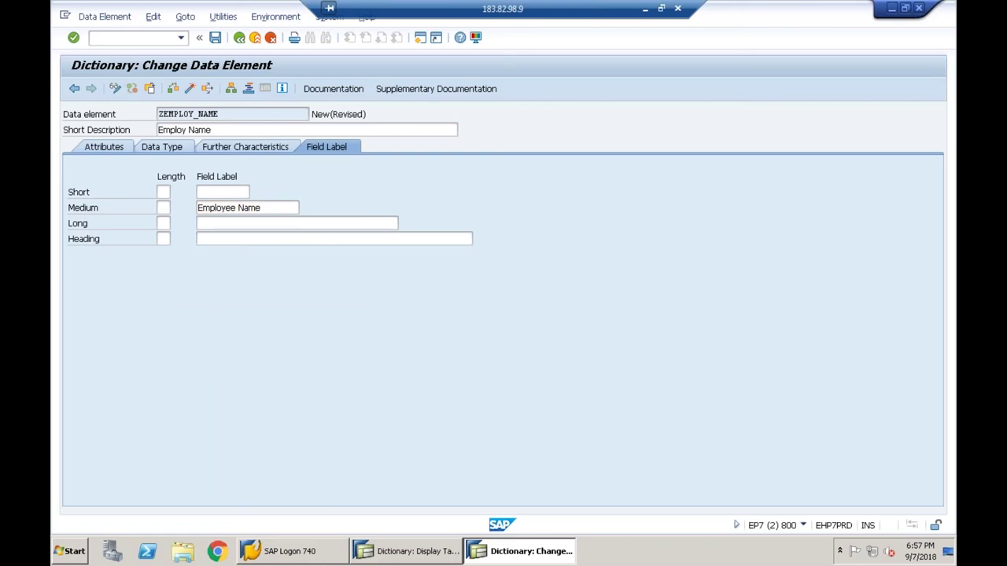
pyautogui.press('Return')
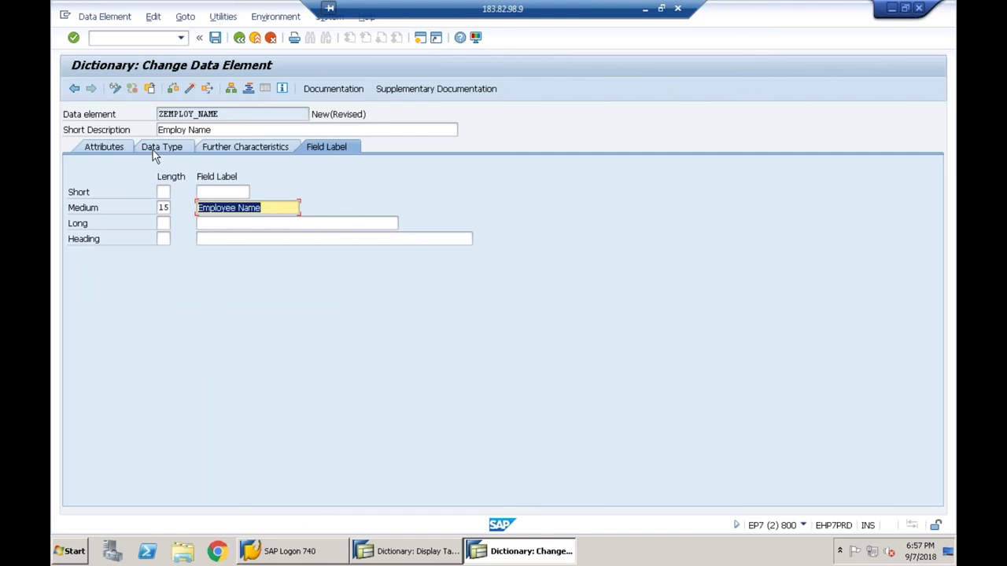
pyautogui.click(158, 151)
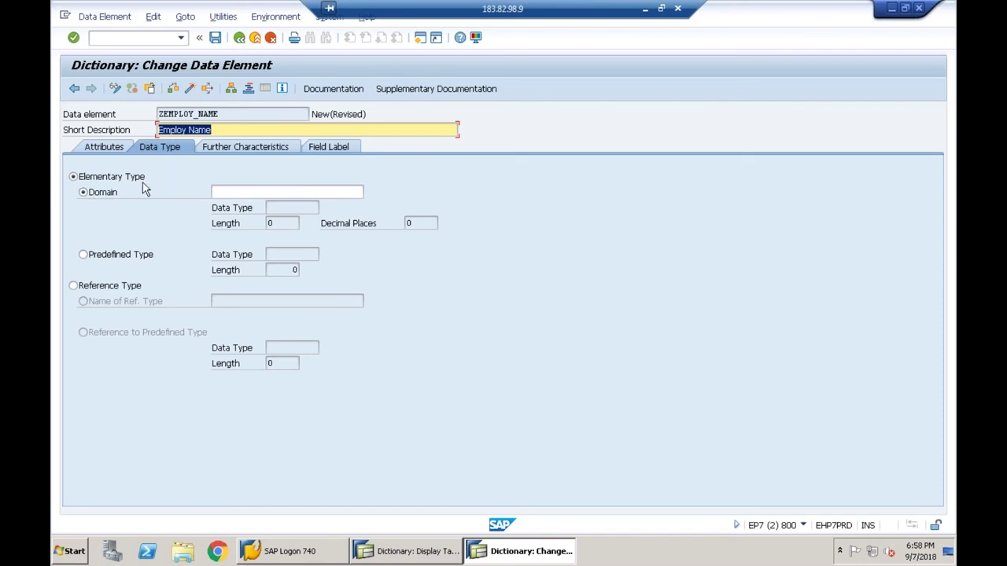
pyautogui.click(97, 255)
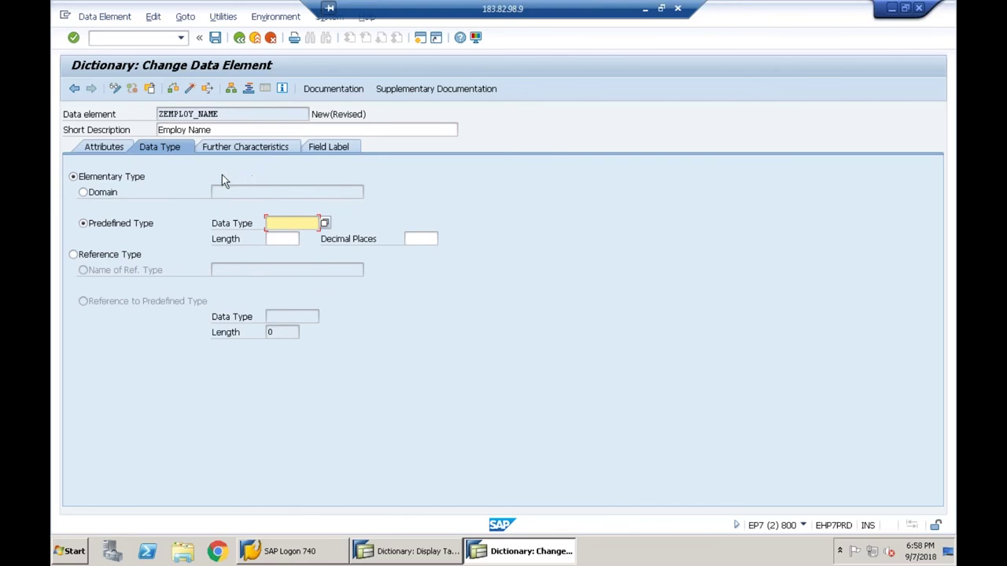
pyautogui.write('char')
pyautogui.press('Tab')
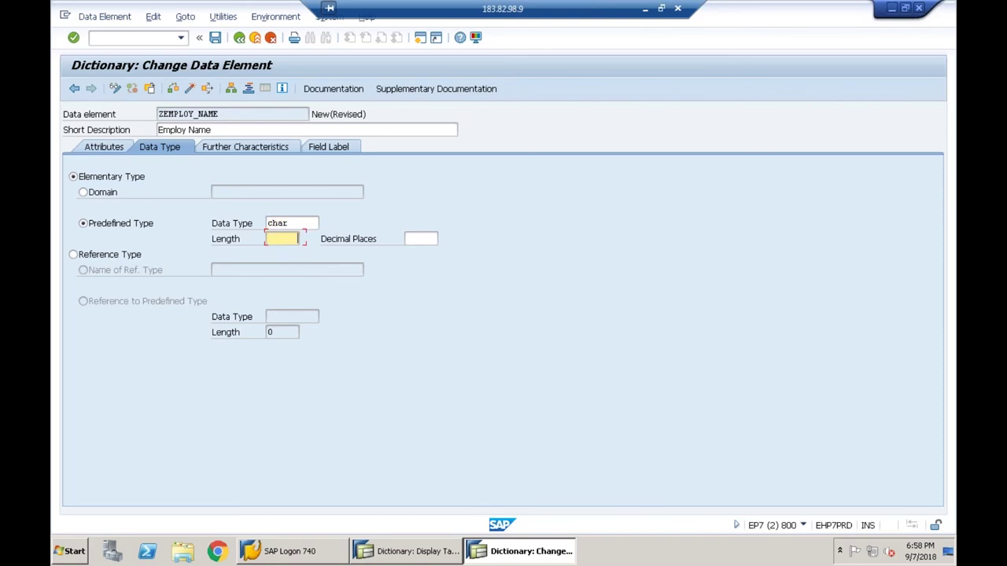
pyautogui.write('20')
pyautogui.press('Return')
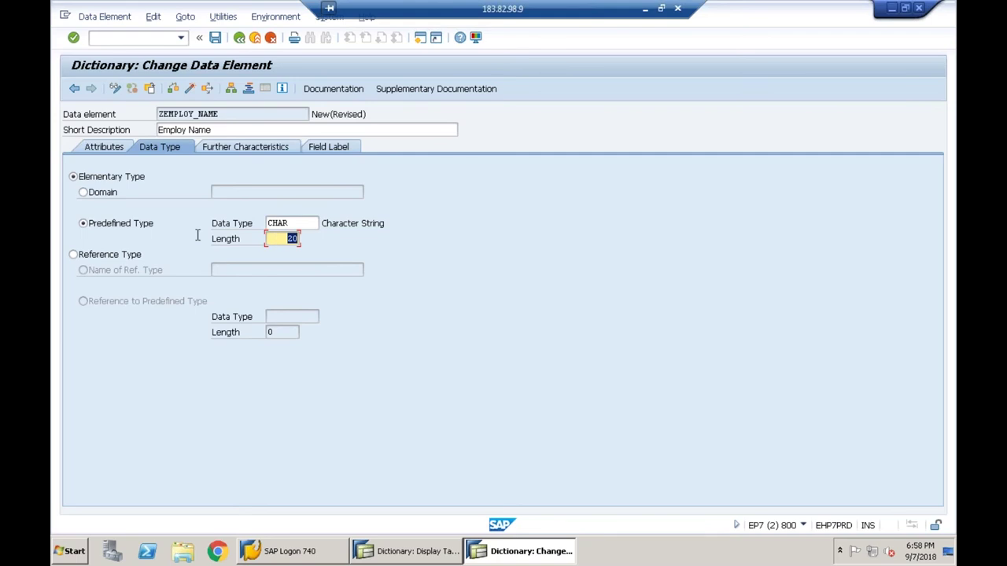
pyautogui.click(110, 196)
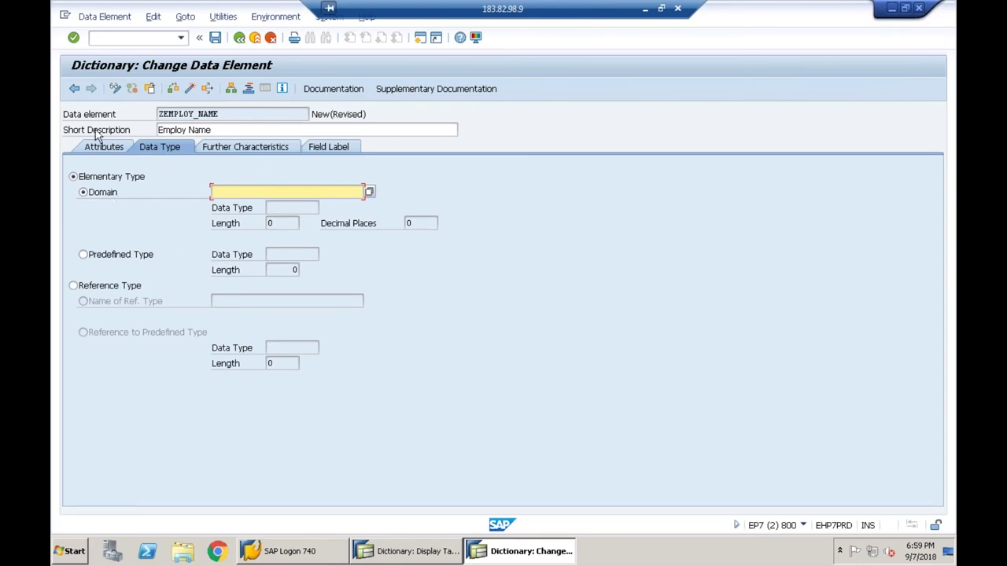
# - Enter ZEMPLOY_NAME in the data element's Domain field, fixing a typo
pyautogui.click(320, 116)
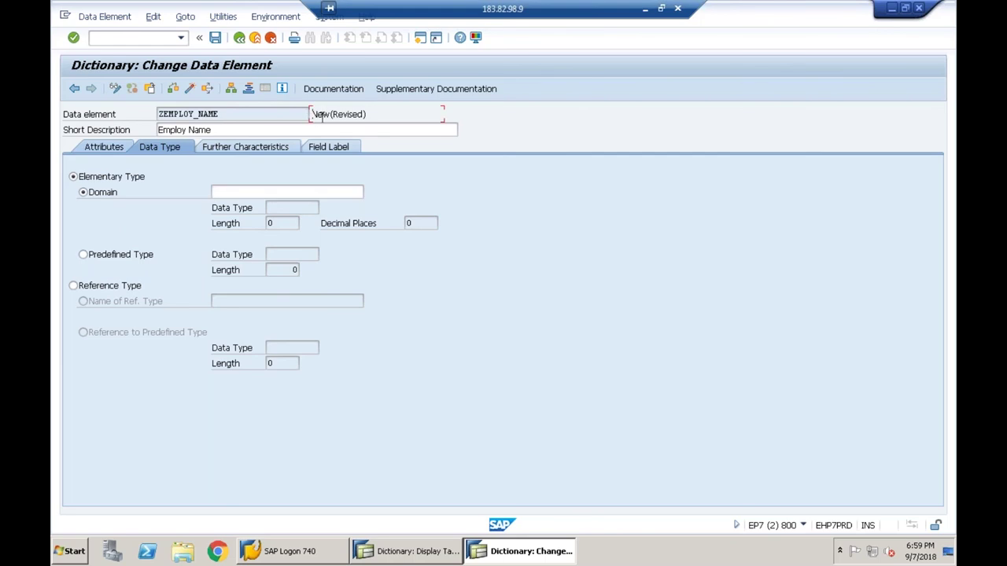
pyautogui.moveTo(320, 116); pyautogui.dragTo(184, 162)
pyautogui.click(228, 192)
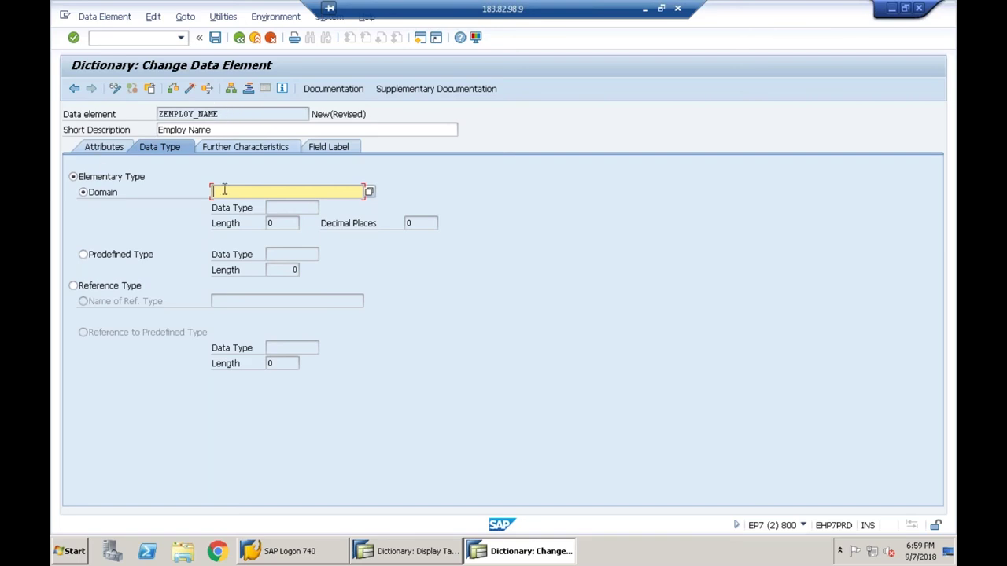
pyautogui.write('zename')
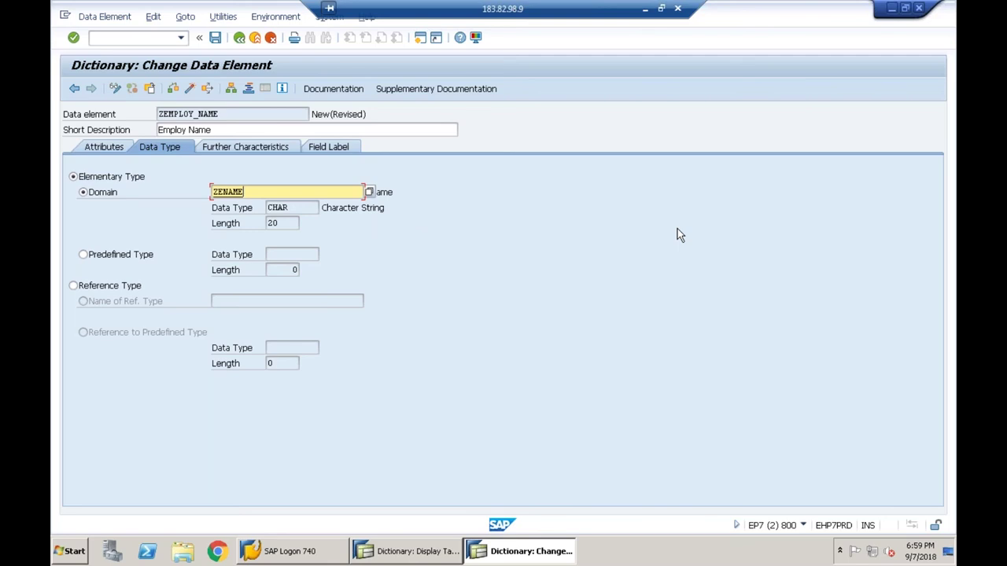
pyautogui.press('BackSpace')
pyautogui.press('BackSpace')
pyautogui.press('BackSpace')
pyautogui.press('BackSpace')
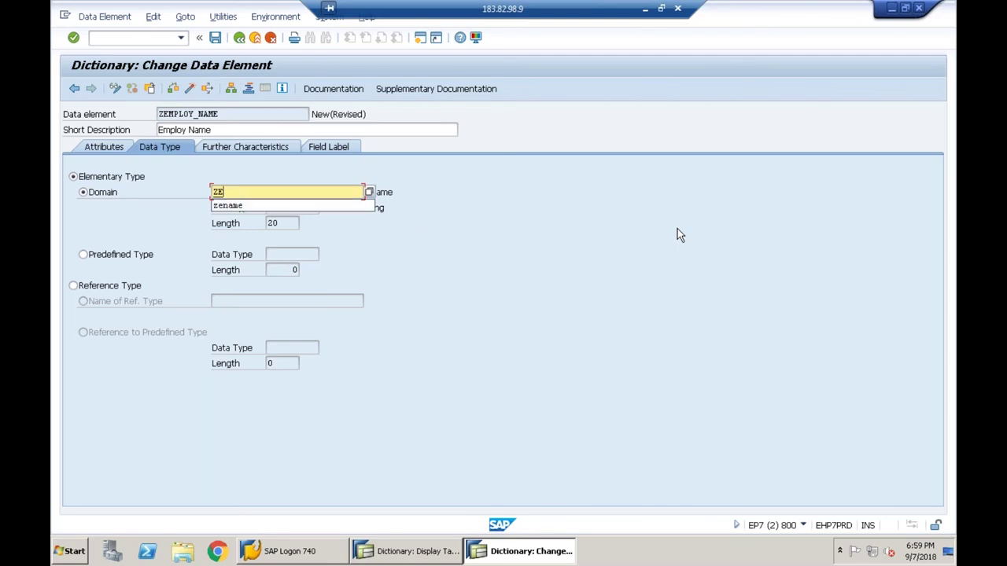
pyautogui.write('mploy_')
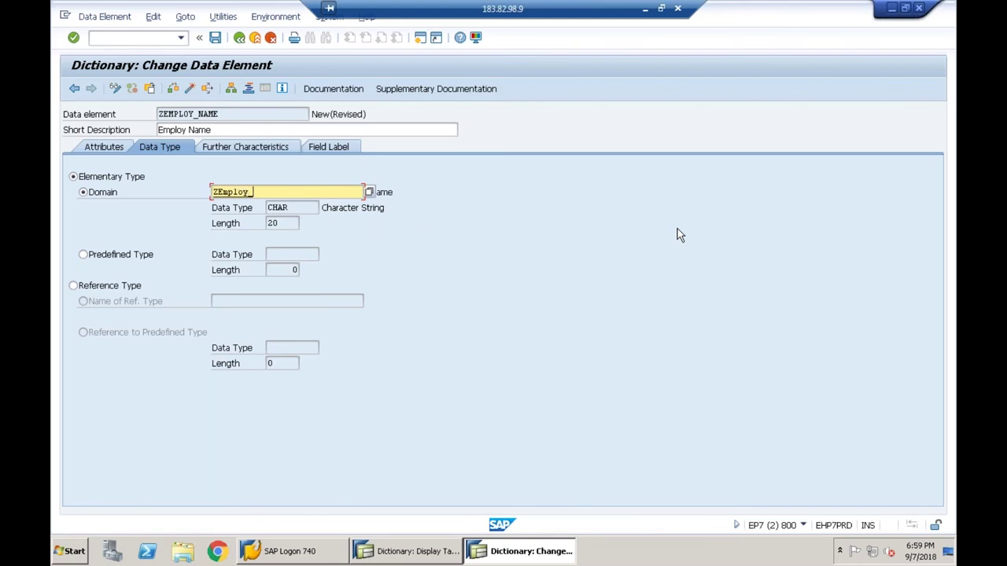
pyautogui.write('name')
# - Validate domain ZEMPLOY_NAME, dismiss the information message, and navigate to the domain
pyautogui.moveTo(258, 114); pyautogui.dragTo(150, 129)
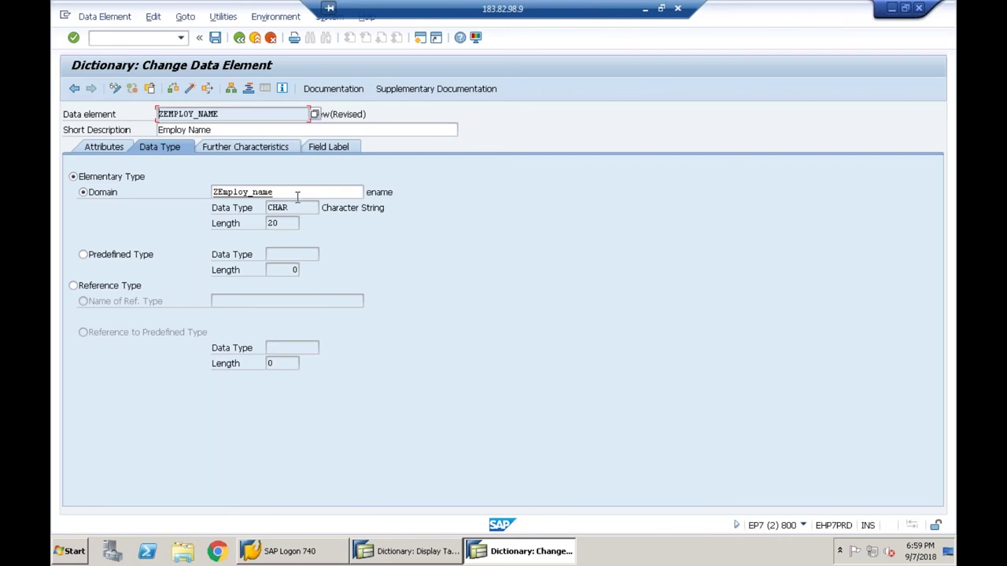
pyautogui.moveTo(297, 196); pyautogui.dragTo(160, 193)
pyautogui.click(160, 194)
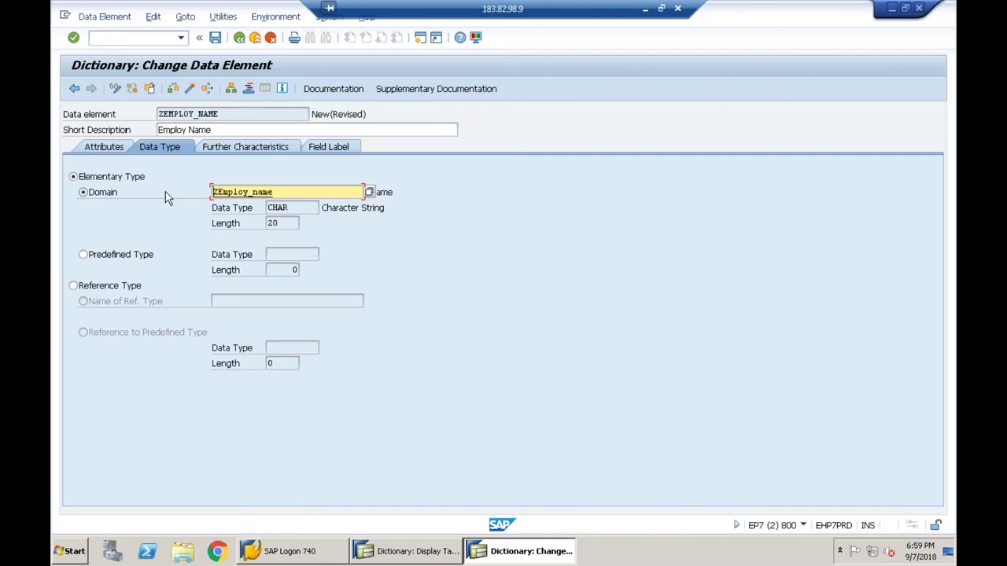
pyautogui.click(252, 192)
pyautogui.press('Return')
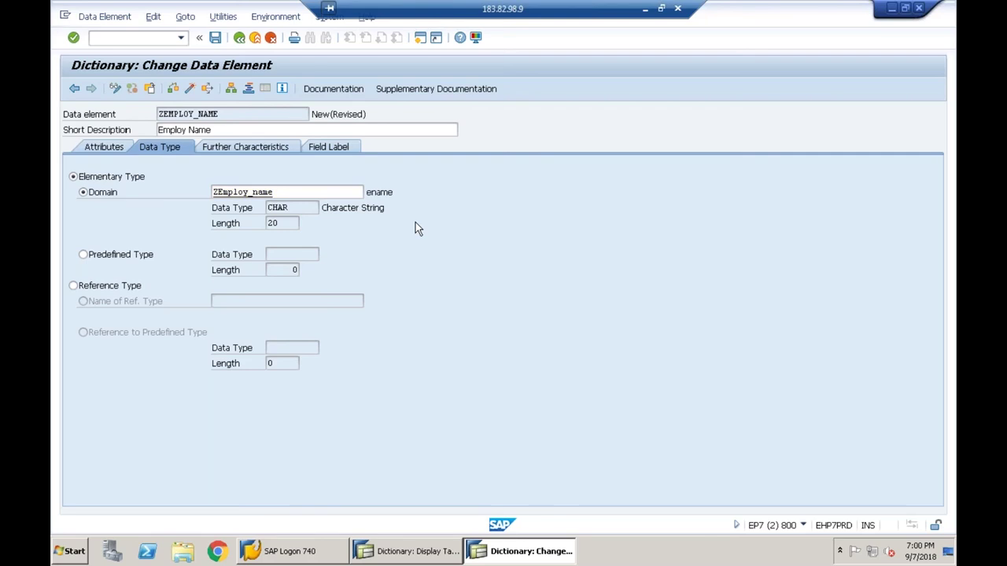
pyautogui.press('Return')
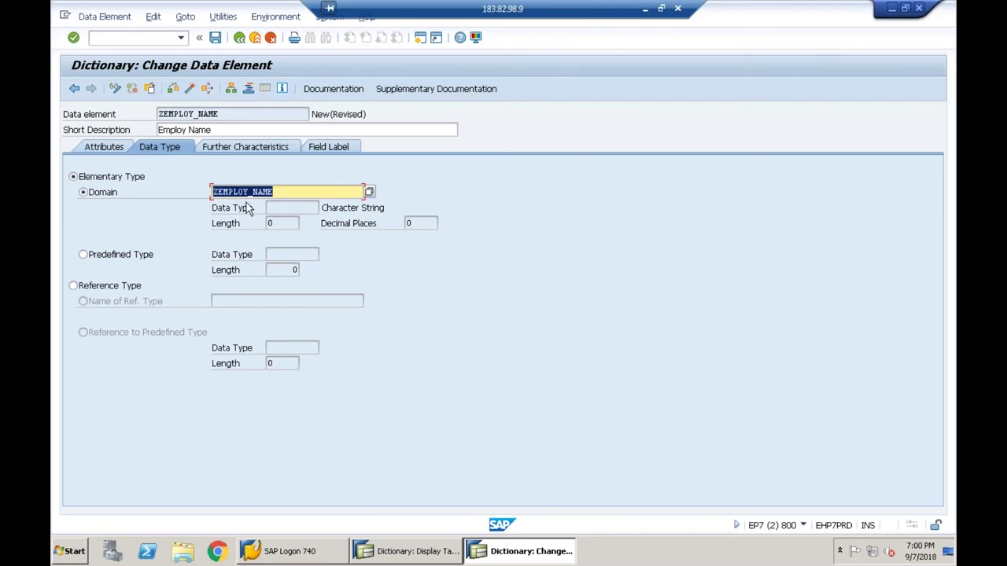
pyautogui.press('F3')
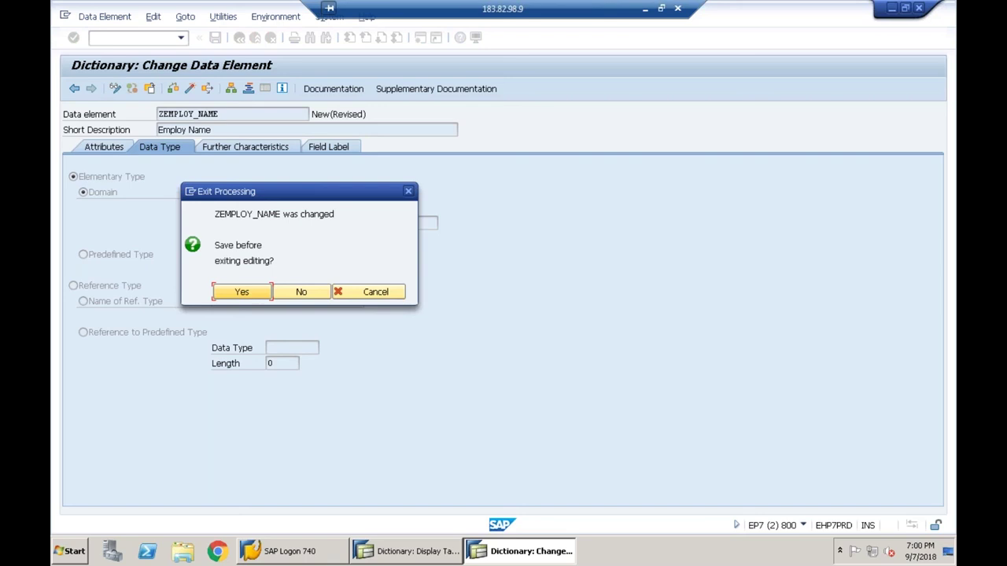
# - Save data element ZEMPLOY_NAME as a local object and confirm creating domain ZEMPLOY_NAME
pyautogui.click(243, 292)
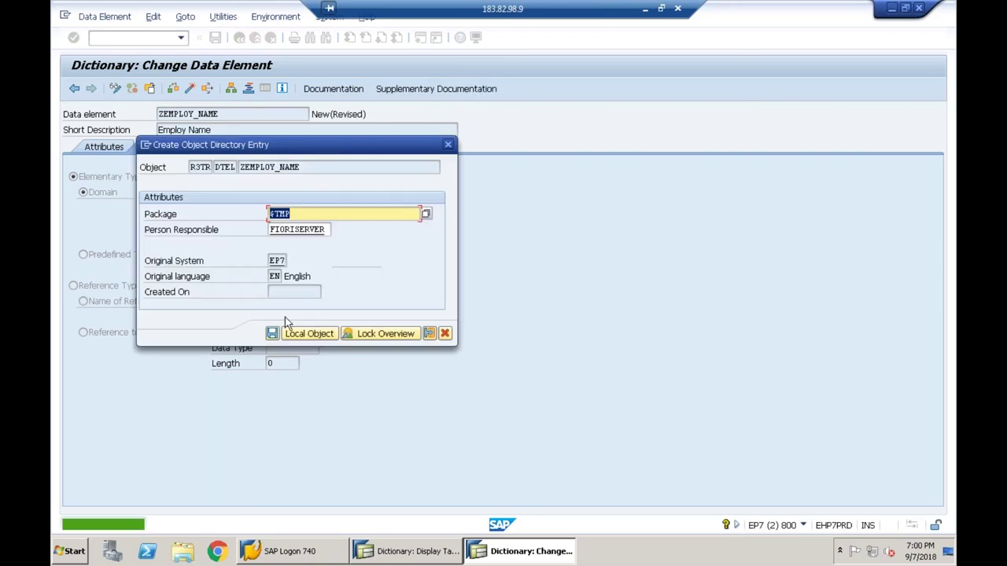
pyautogui.click(307, 333)
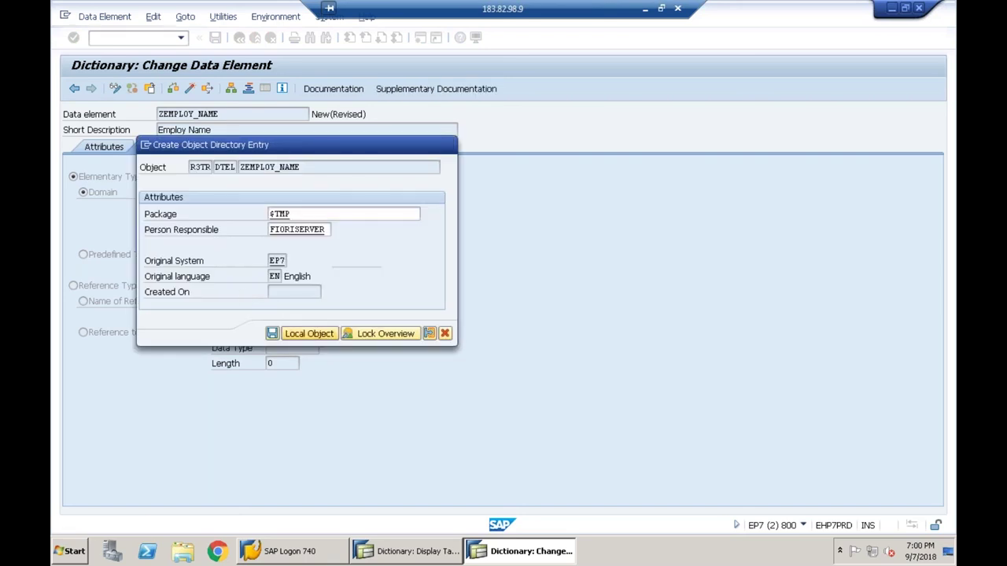
pyautogui.click(306, 335)
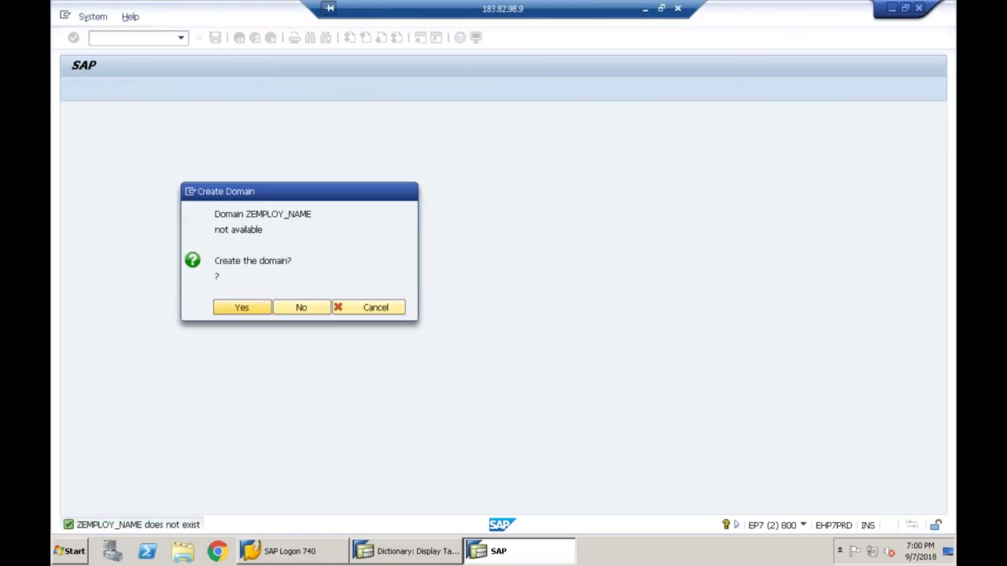
pyautogui.click(245, 307)
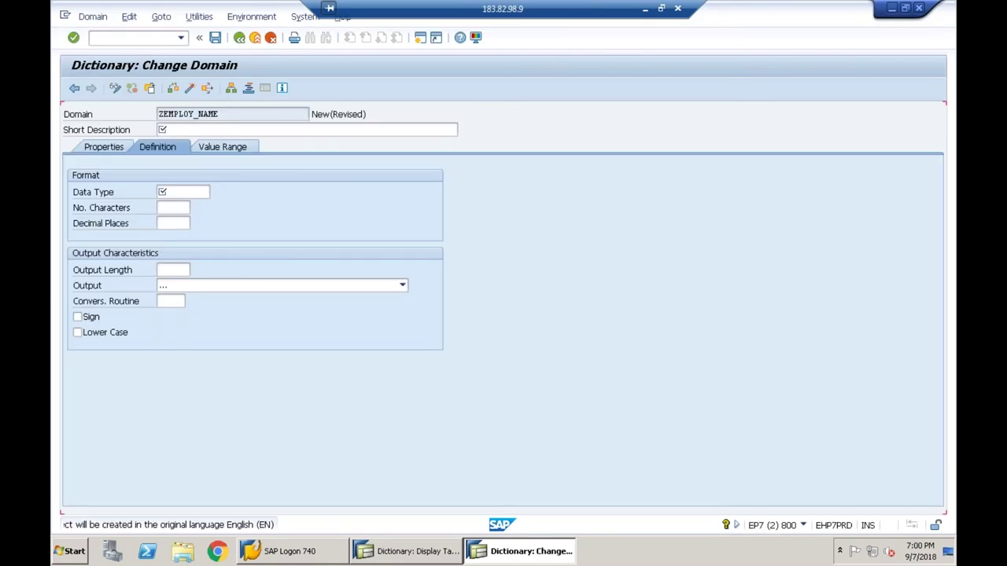
# - Give domain ZEMPLOY_NAME description 'Employ Name', data type CHAR, and 20 characters
pyautogui.write('Employ Name')
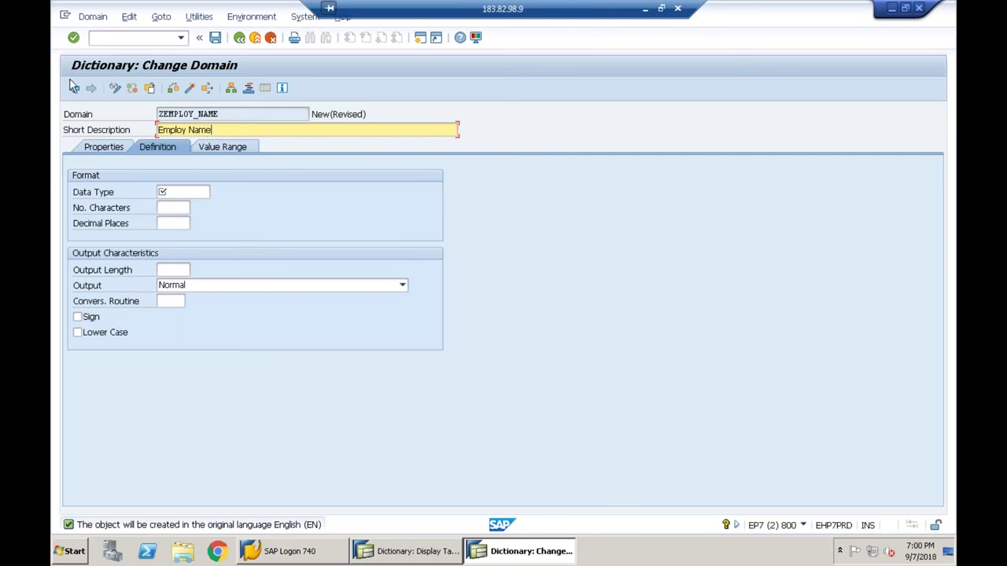
pyautogui.click(181, 194)
pyautogui.write('c')
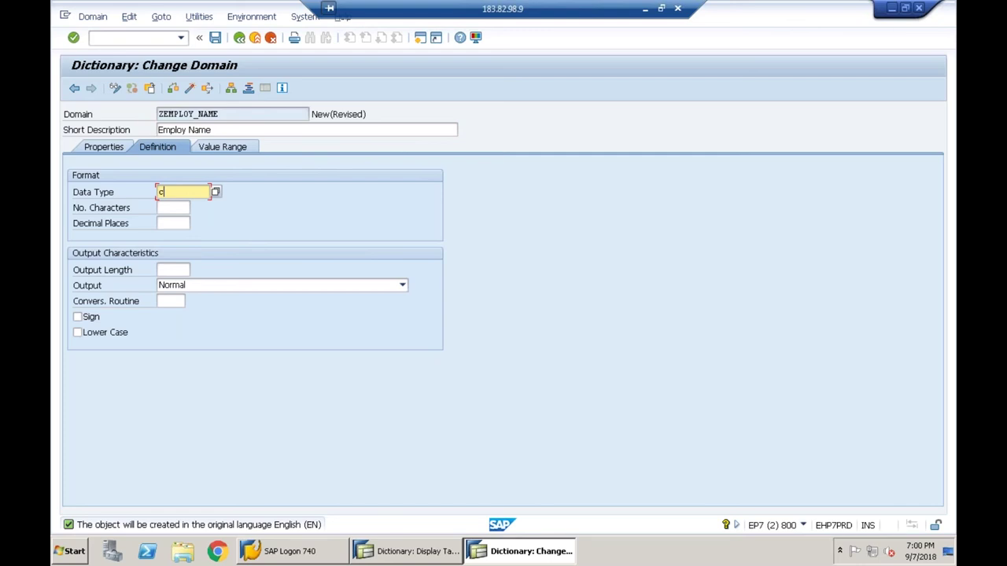
pyautogui.write('har')
pyautogui.press('Tab')
pyautogui.write('20')
pyautogui.press('Return')
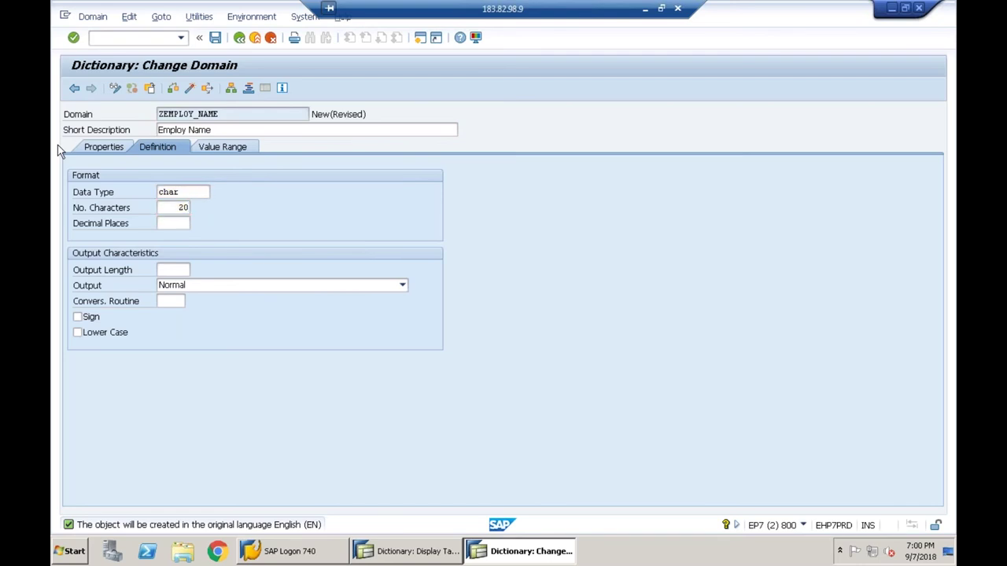
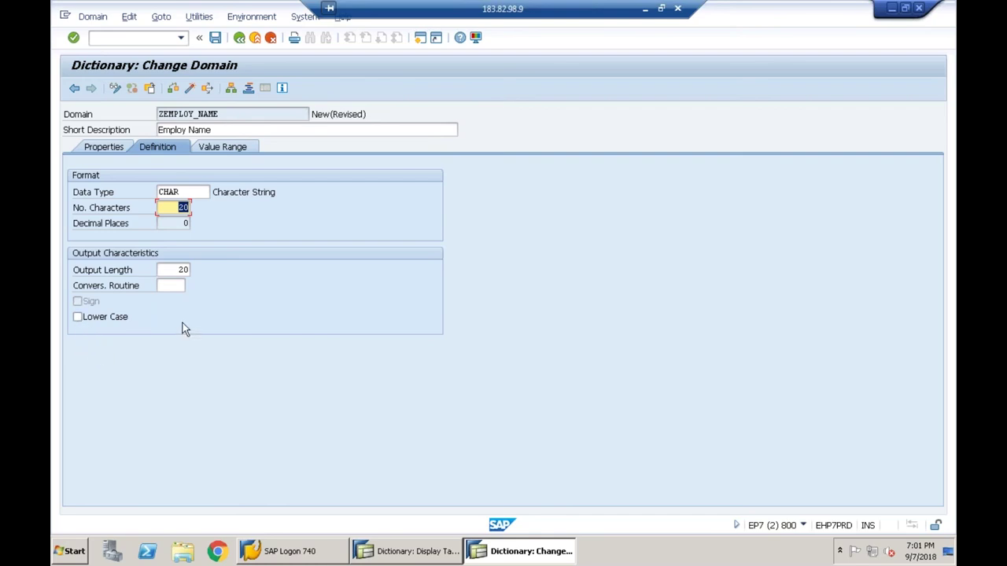
# - Tick Lower Case on the ZEMPLOY_NAME domain definition, glancing at its value range
pyautogui.click(77, 317)
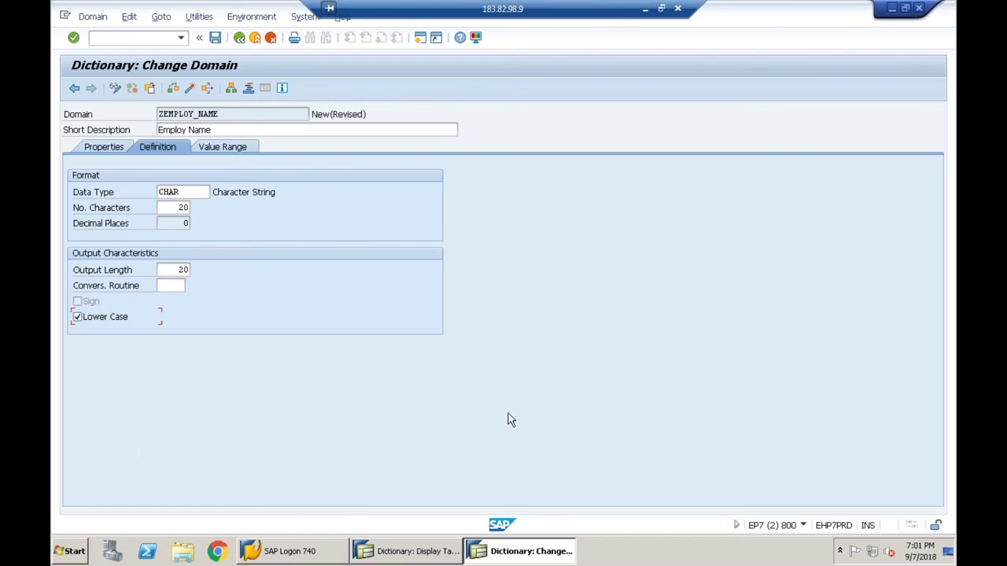
pyautogui.click(223, 147)
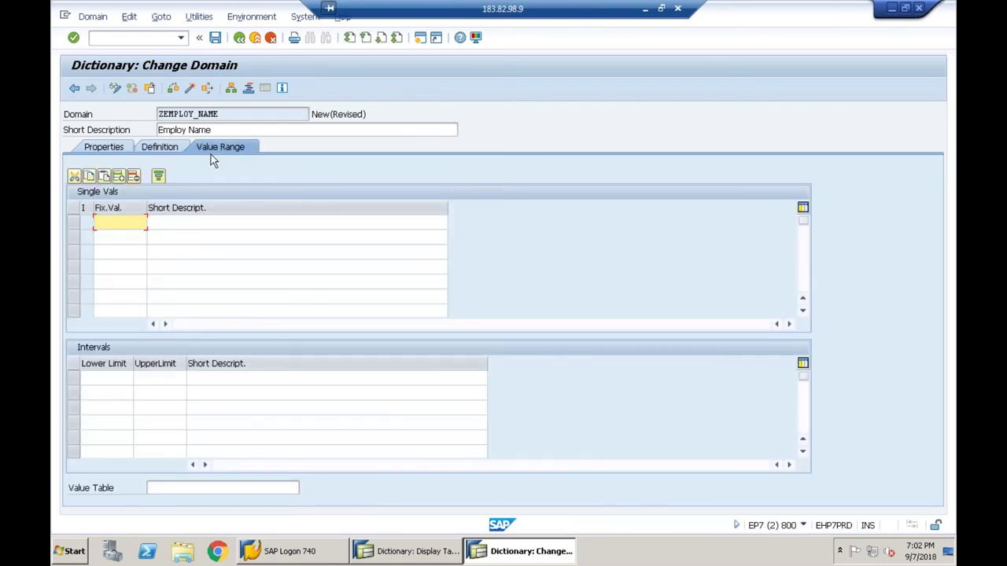
pyautogui.click(163, 152)
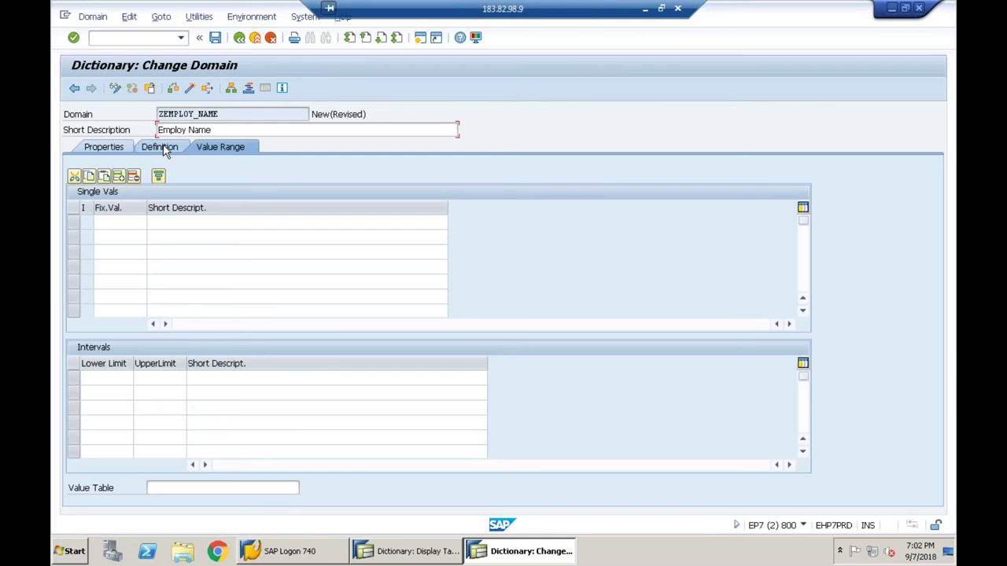
# - Save domain ZEMPLOY_NAME as a local object, check it and activate it
pyautogui.click(214, 38)
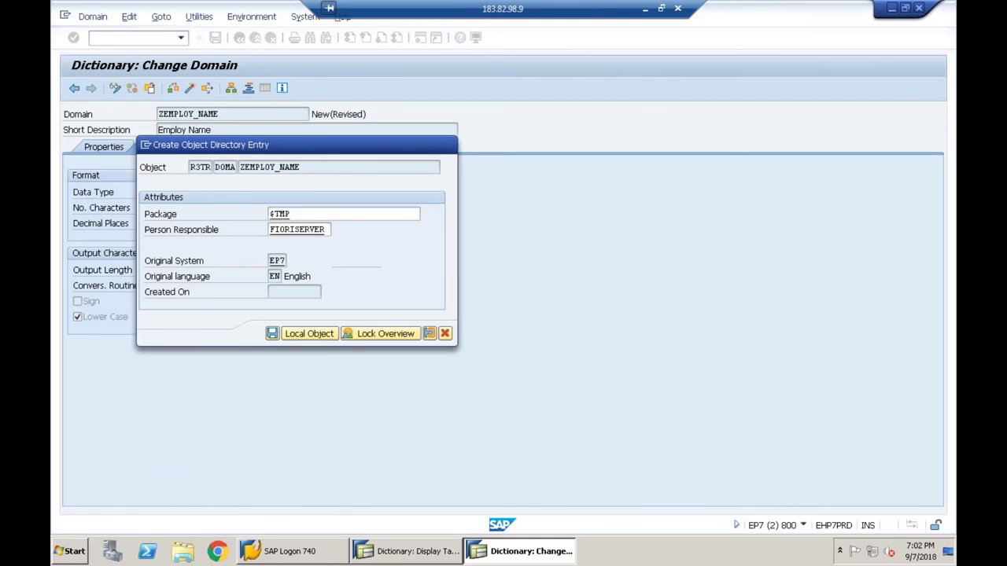
pyautogui.press('Return')
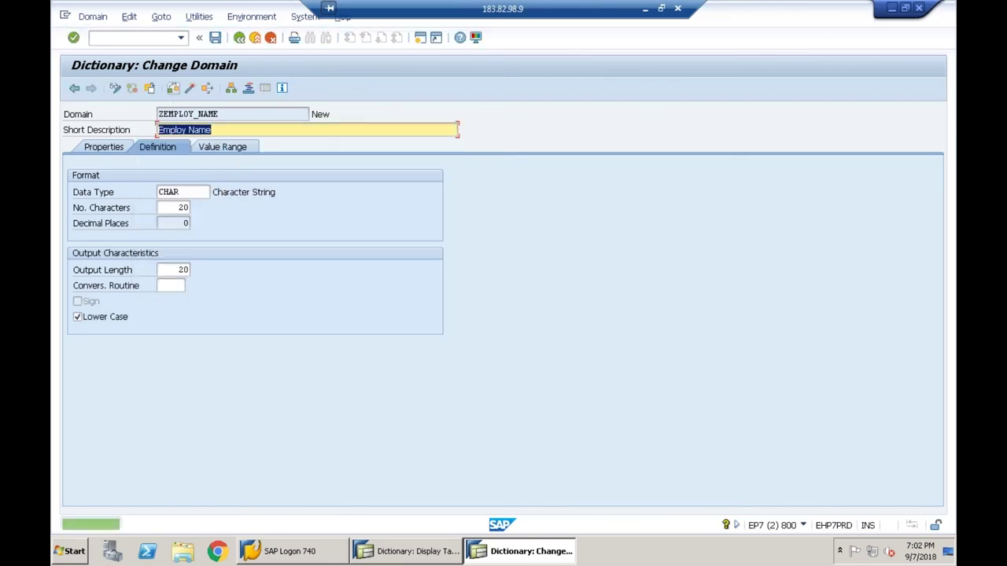
pyautogui.click(173, 89)
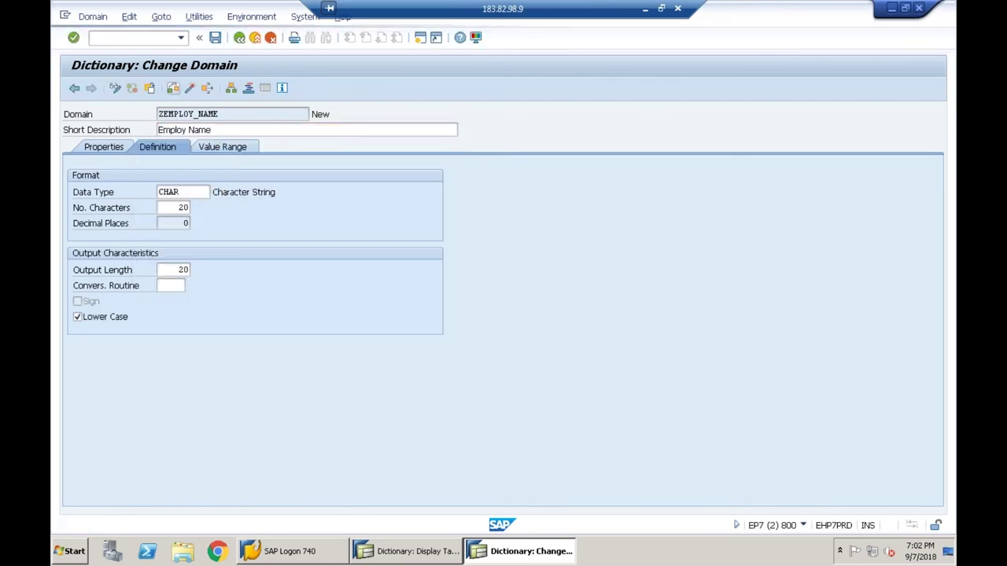
pyautogui.click(191, 90)
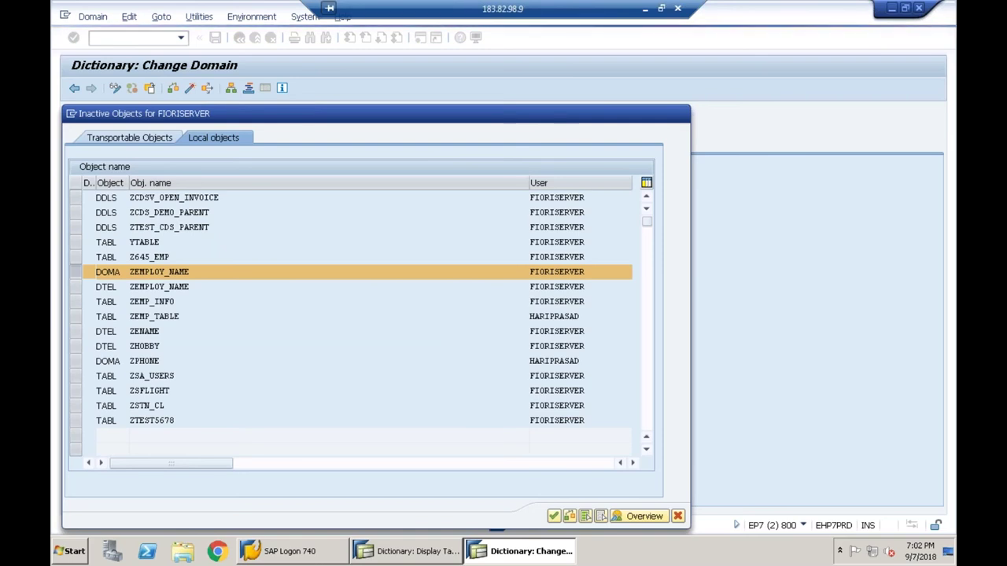
pyautogui.press('Return')
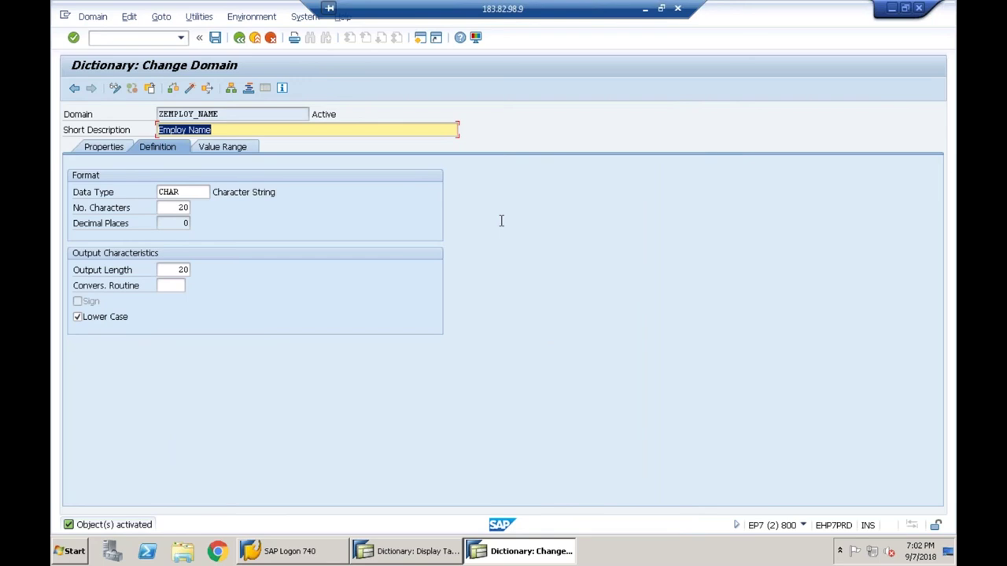
pyautogui.click(334, 115)
# - Save, check and activate data element ZEMPLOY_NAME, then return to table Z645_EMP's fields
pyautogui.click(238, 38)
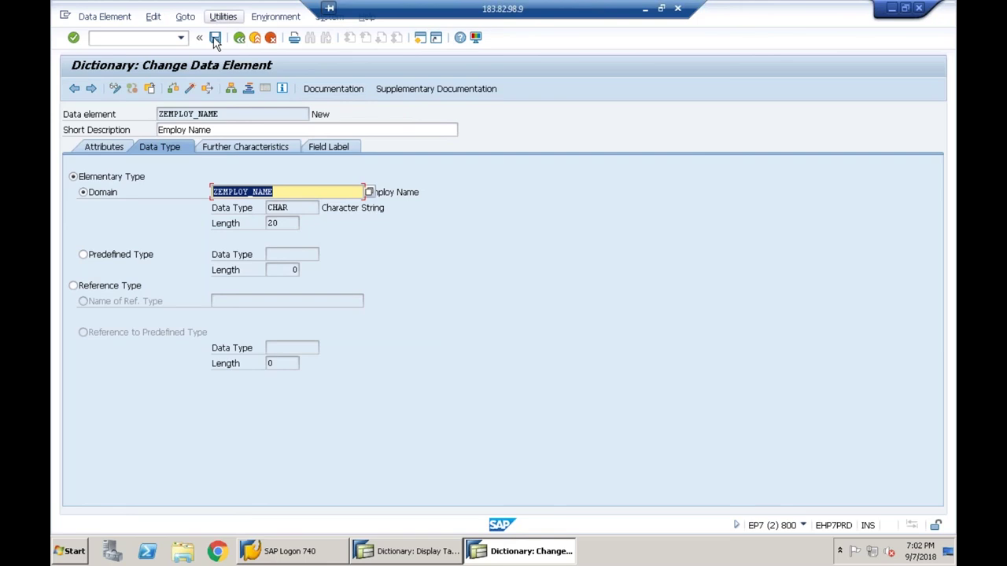
pyautogui.click(215, 39)
pyautogui.click(189, 90)
pyautogui.click(189, 90)
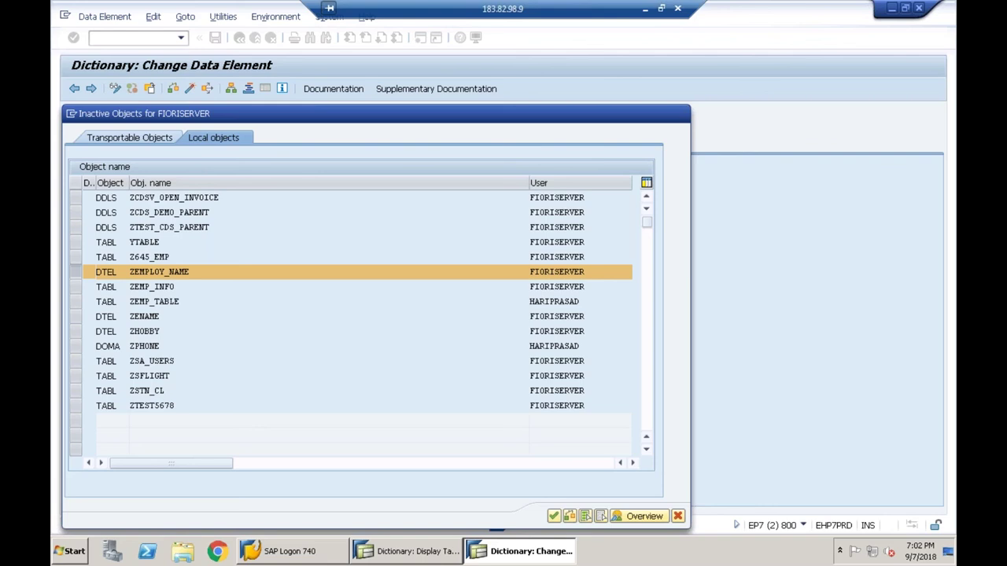
pyautogui.click(239, 38)
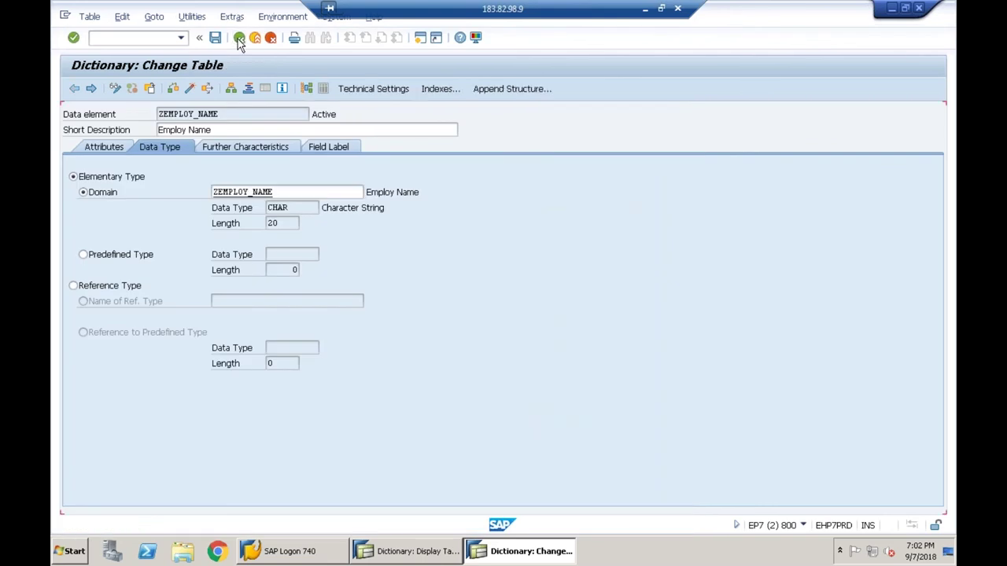
pyautogui.click(330, 239)
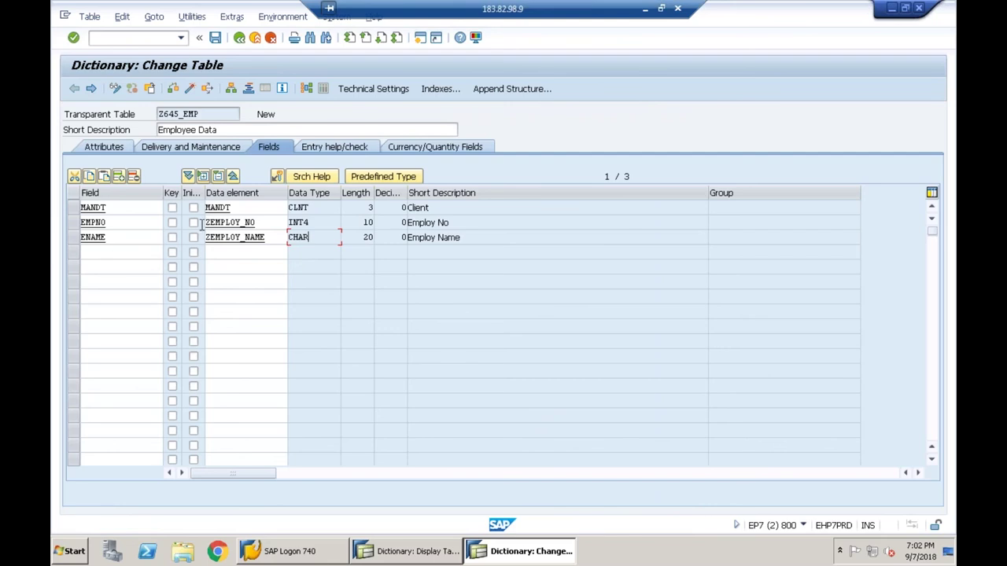
pyautogui.doubleClick(252, 222)
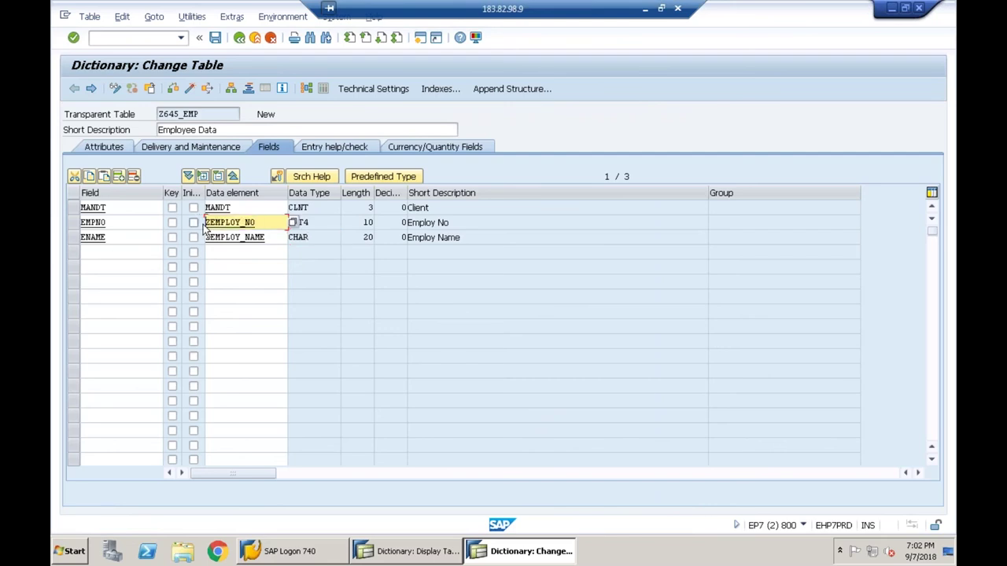
pyautogui.doubleClick(223, 224)
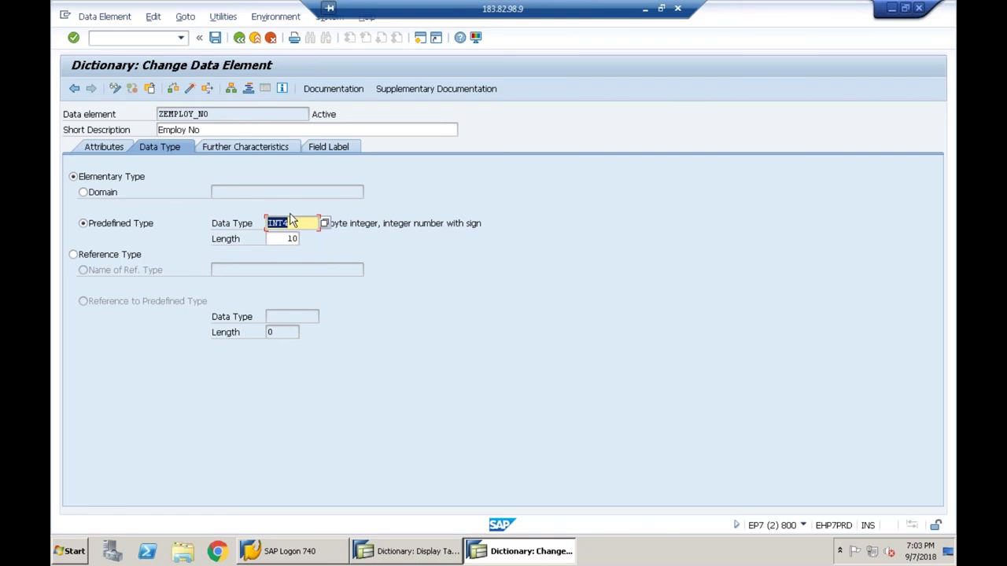
pyautogui.click(246, 42)
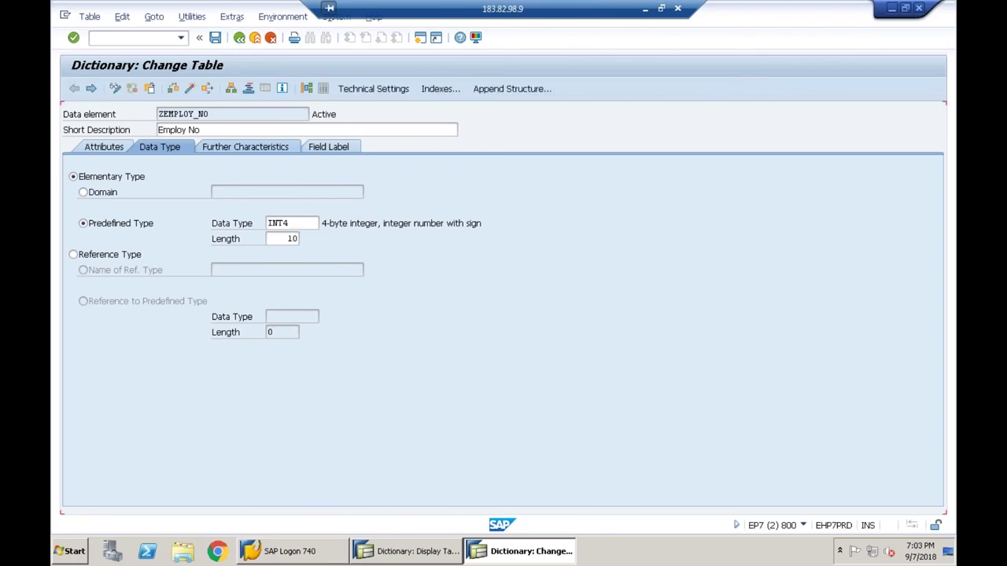
pyautogui.doubleClick(240, 239)
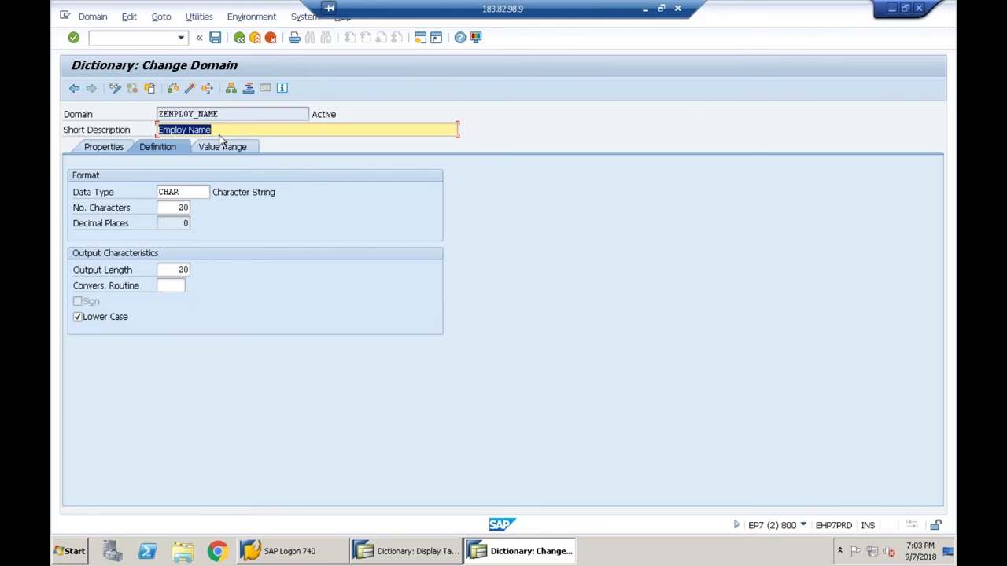
pyautogui.click(240, 39)
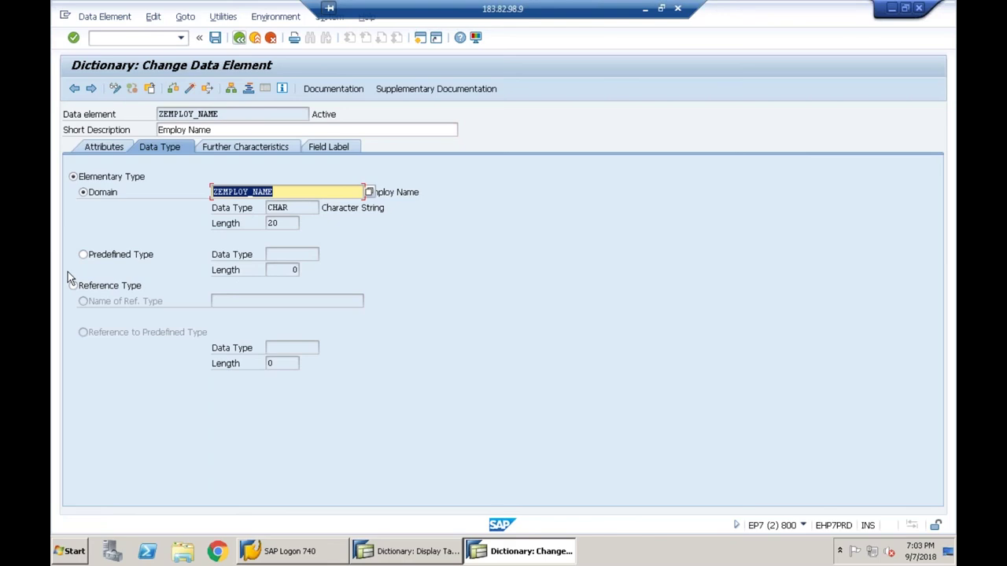
pyautogui.press('F3')
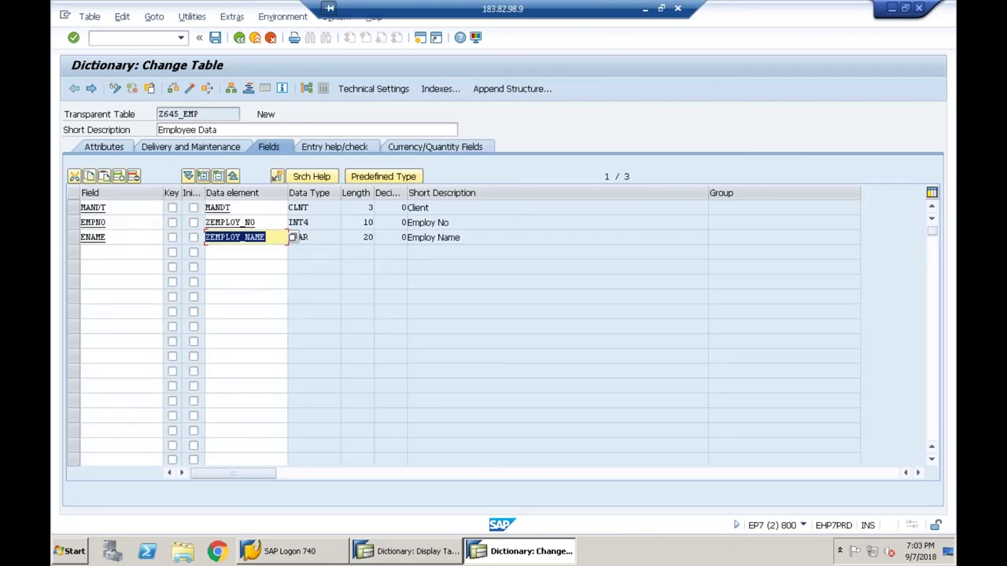
pyautogui.click(92, 252)
pyautogui.write('empdesig')
# - Give the new EMPDESIG field data element ZEMPLOY_DESIG and open it for creation
pyautogui.click(233, 253)
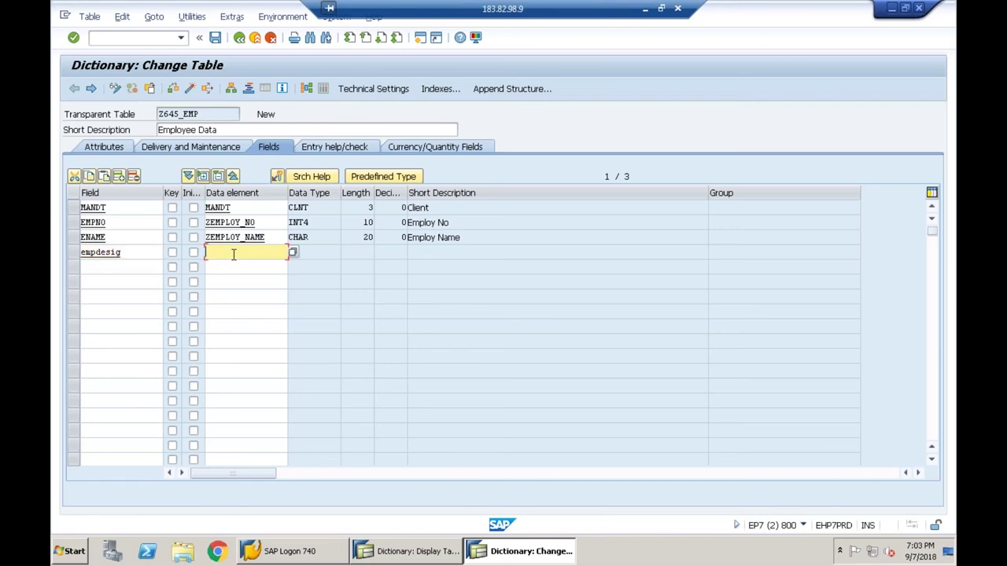
pyautogui.write('zemploy_desig')
pyautogui.press('Return')
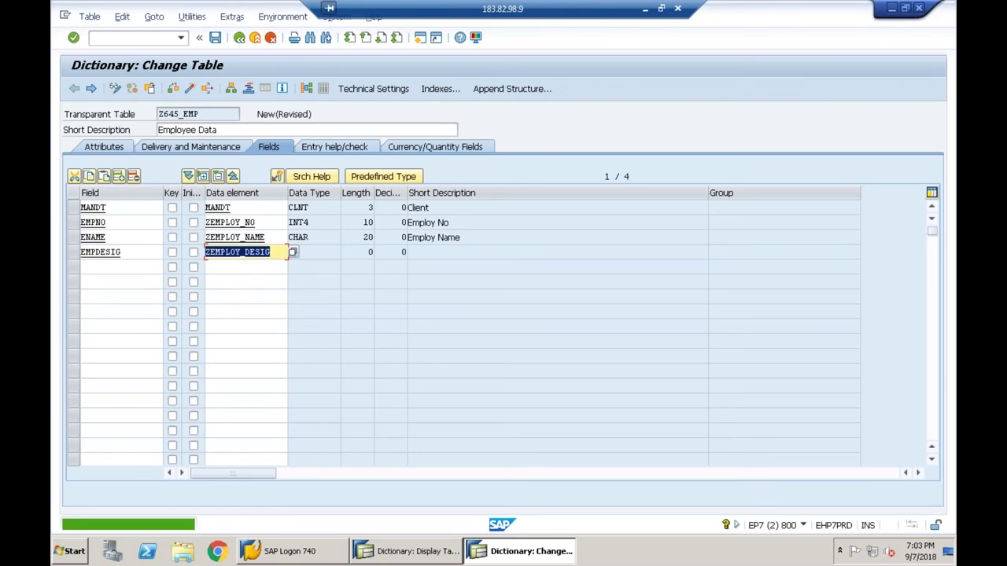
pyautogui.press('Return')
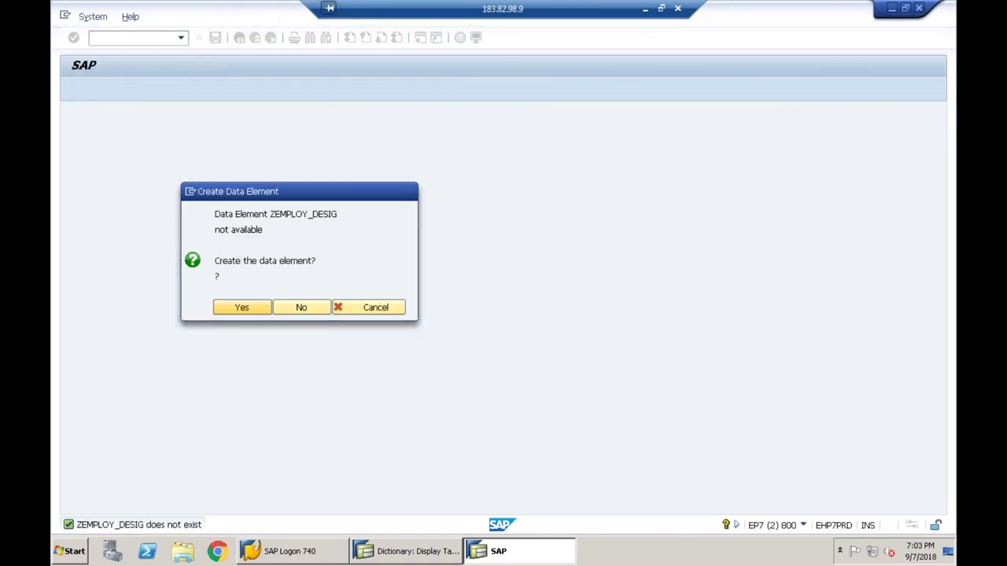
# - Create data element ZEMPLOY_DESIG with short description 'Desig', reviewing its field labels
pyautogui.press('Return')
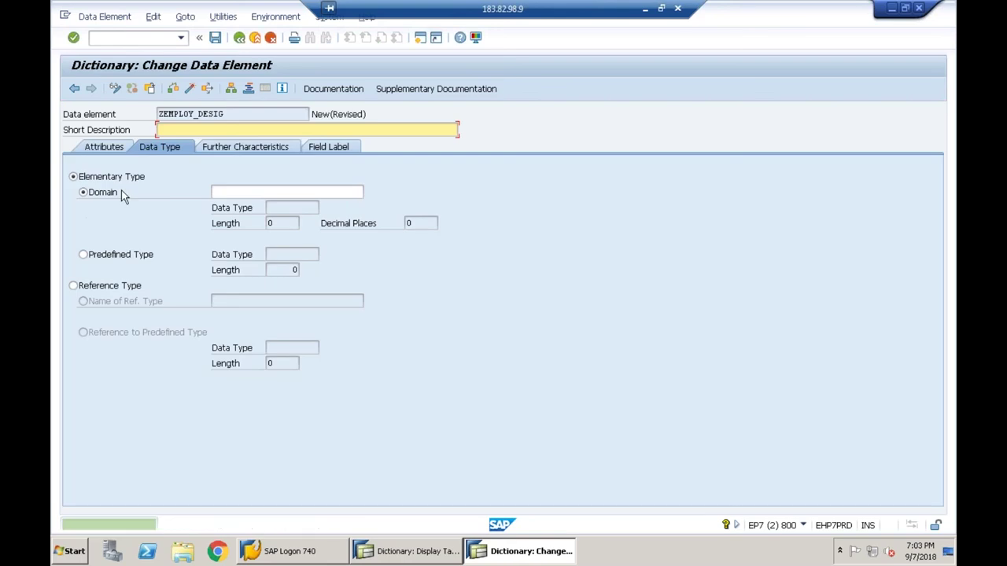
pyautogui.write('Desig')
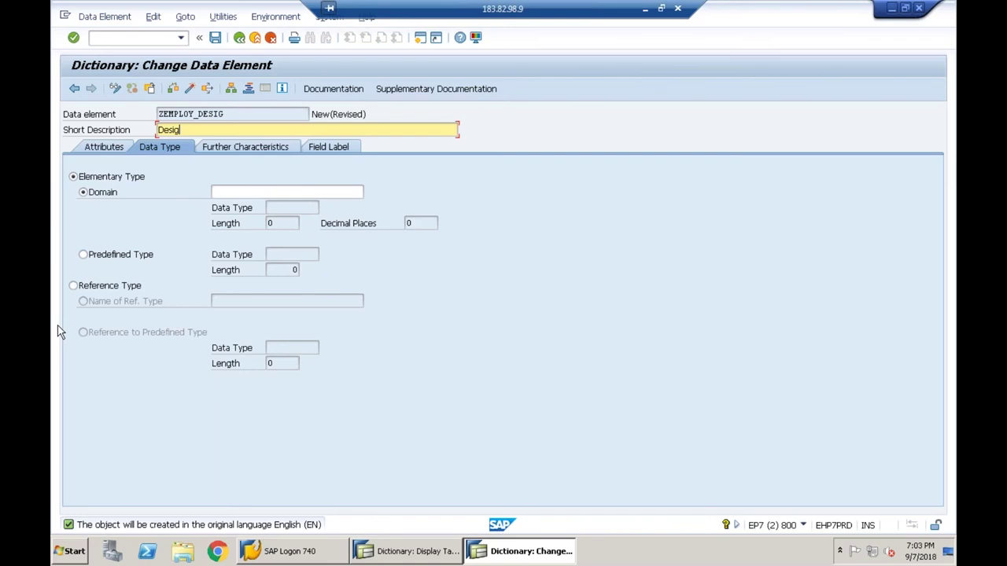
pyautogui.click(350, 149)
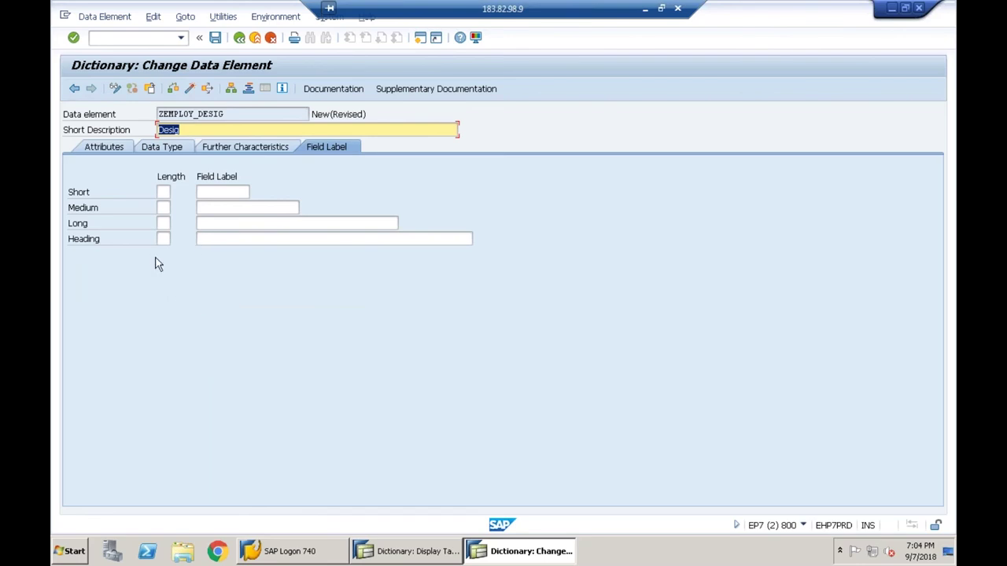
pyautogui.click(160, 148)
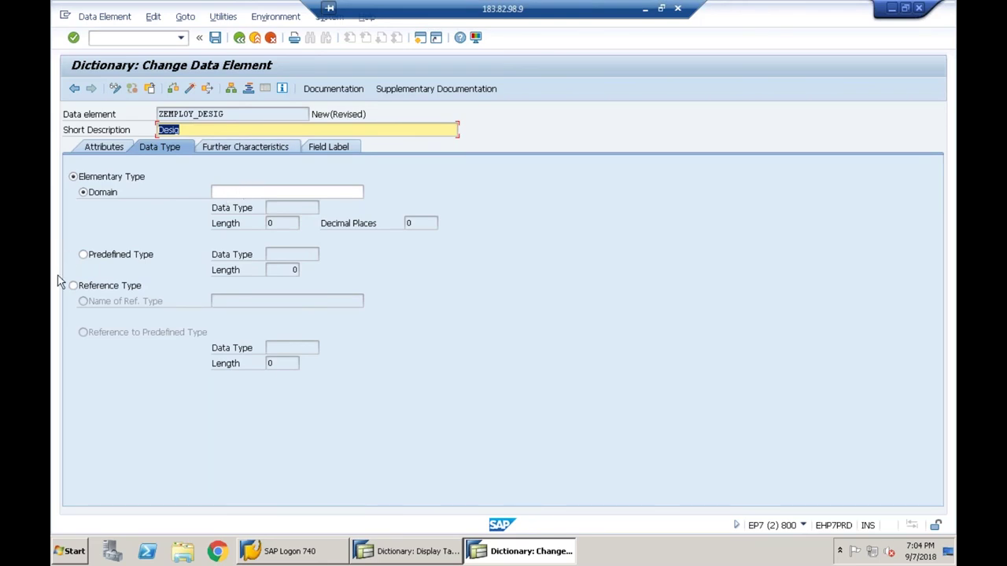
# - Assign the not-yet-existing domain ZEMPLOYDESIG to data element ZEMPLOY_DESIG
pyautogui.click(295, 195)
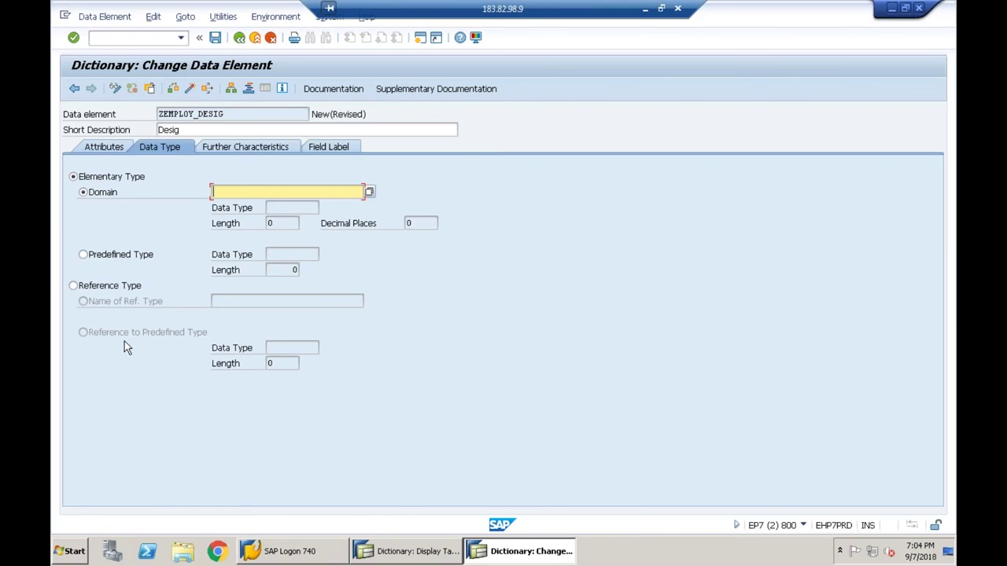
pyautogui.write('zemp')
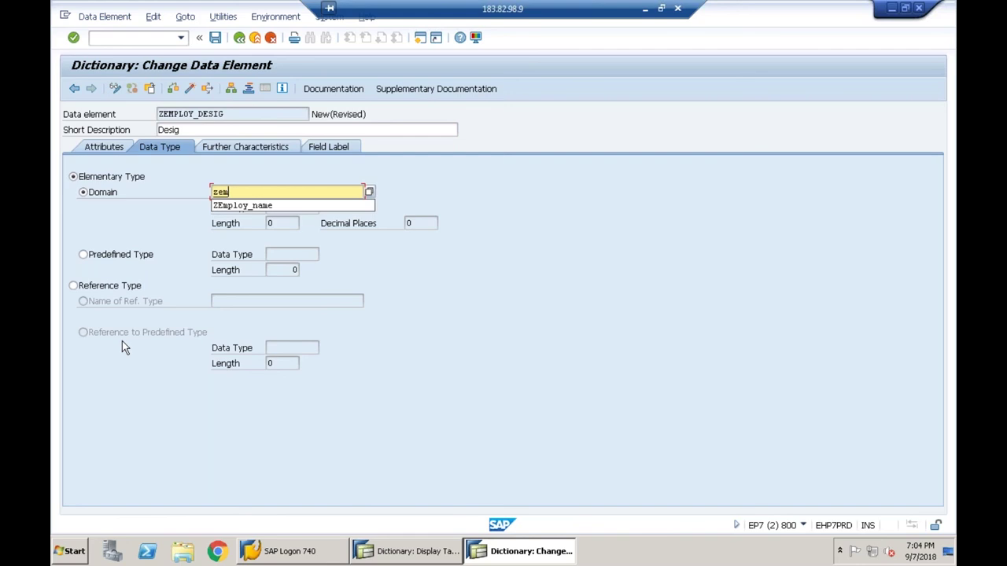
pyautogui.write('loy_desg')
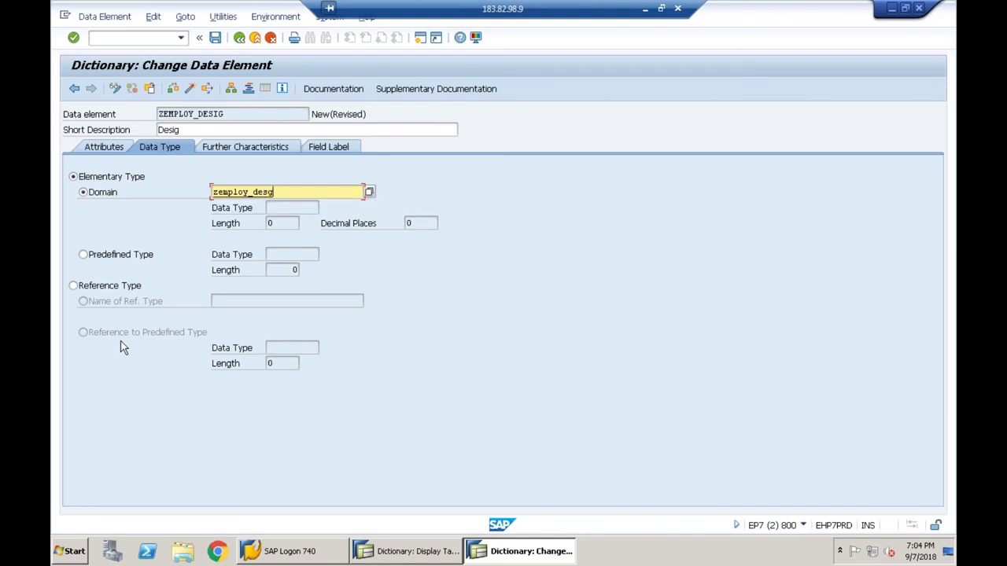
pyautogui.press('BackSpace')
pyautogui.press('BackSpace')
pyautogui.press('BackSpace')
pyautogui.press('BackSpace')
pyautogui.press('BackSpace')
pyautogui.write('desig')
pyautogui.press('Return')
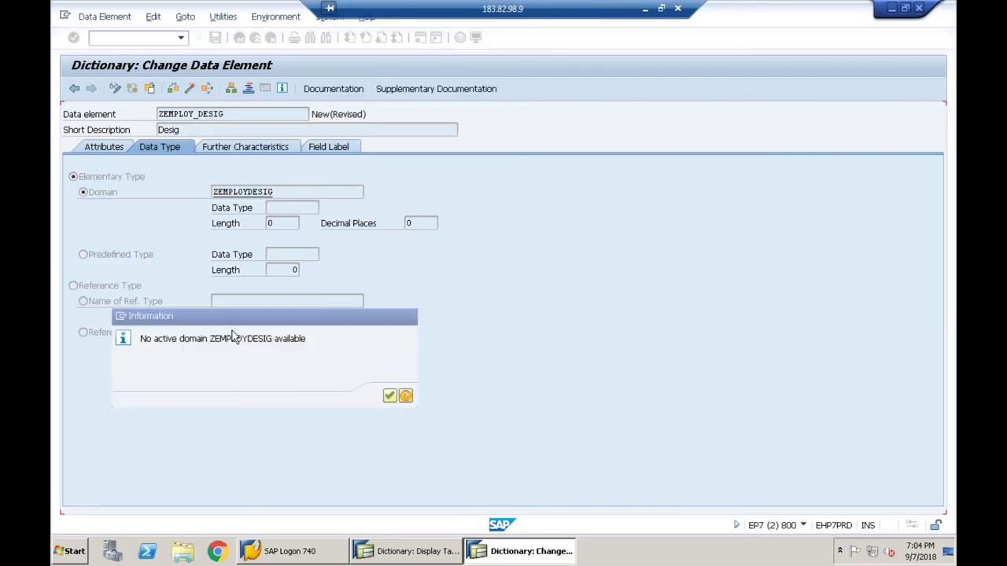
pyautogui.press('Return')
# - Save data element ZEMPLOY_DESIG as a local object while heading to domain ZEMPLOYDESIG
pyautogui.doubleClick(266, 192)
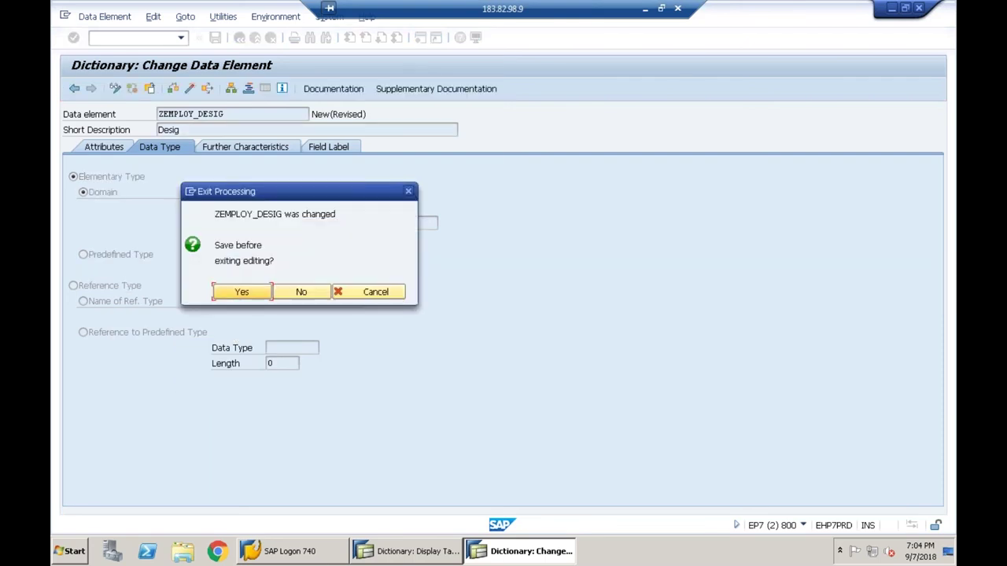
pyautogui.click(239, 289)
pyautogui.click(309, 334)
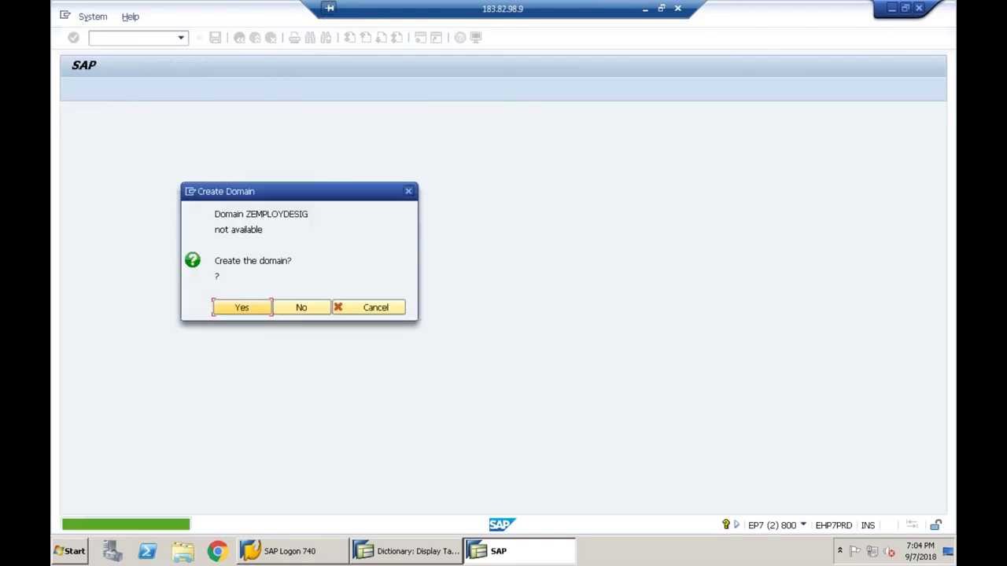
# - Create domain ZEMPLOYDESIG described 'Desig' as CHAR, 25 characters, with Lower Case ticked
pyautogui.press('Return')
pyautogui.write('Desig')
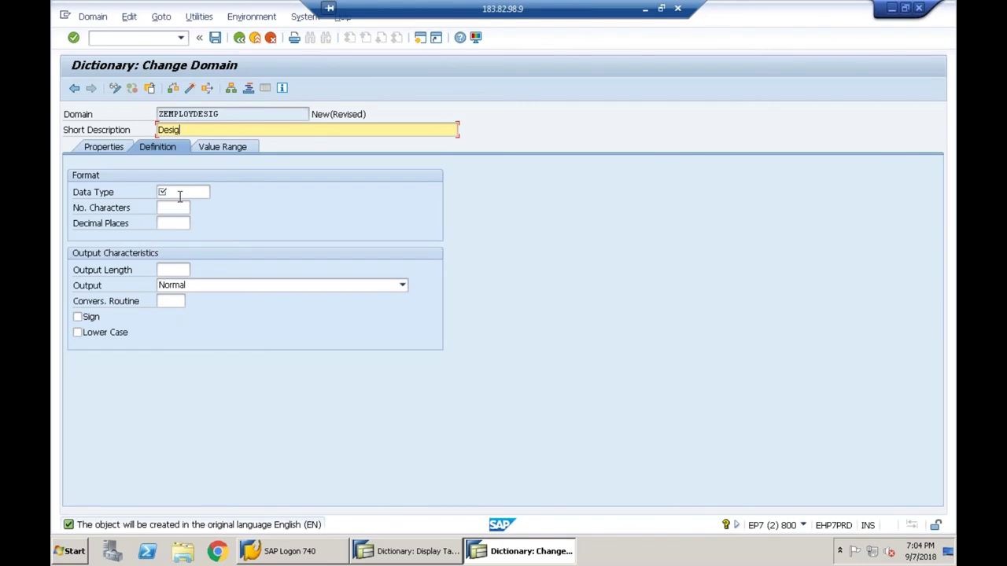
pyautogui.click(178, 192)
pyautogui.write('char')
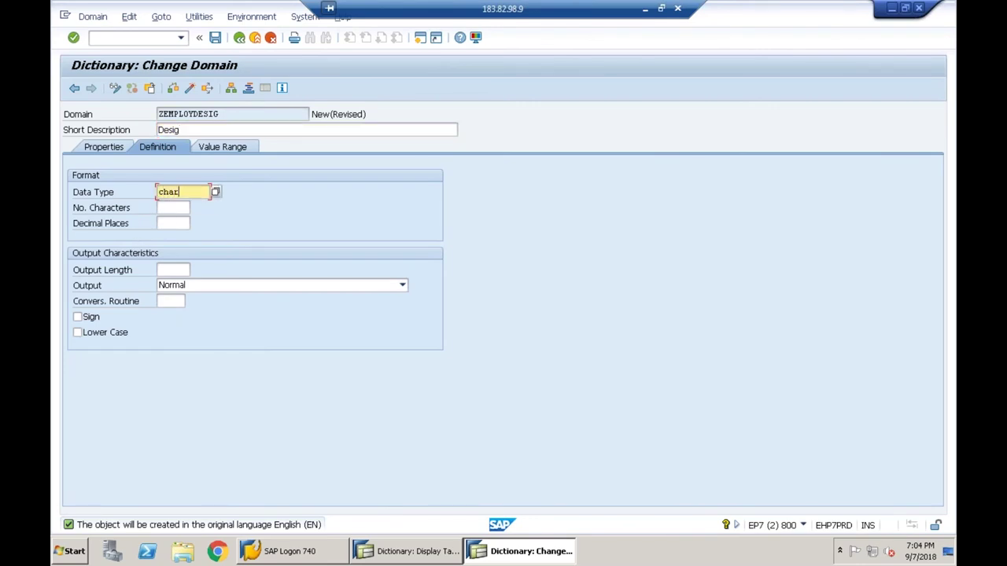
pyautogui.press('Tab')
pyautogui.write('25')
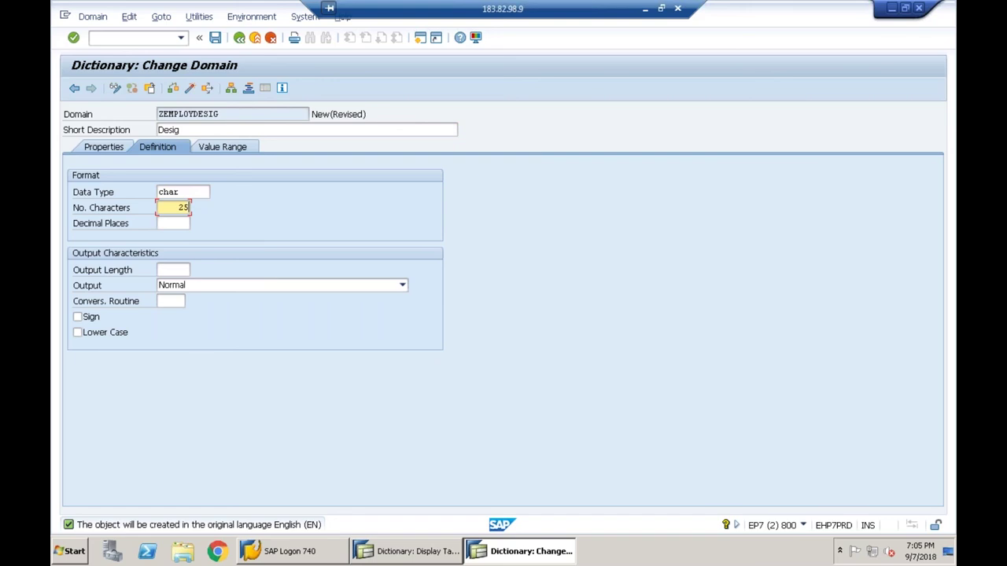
pyautogui.press('Return')
pyautogui.click(100, 320)
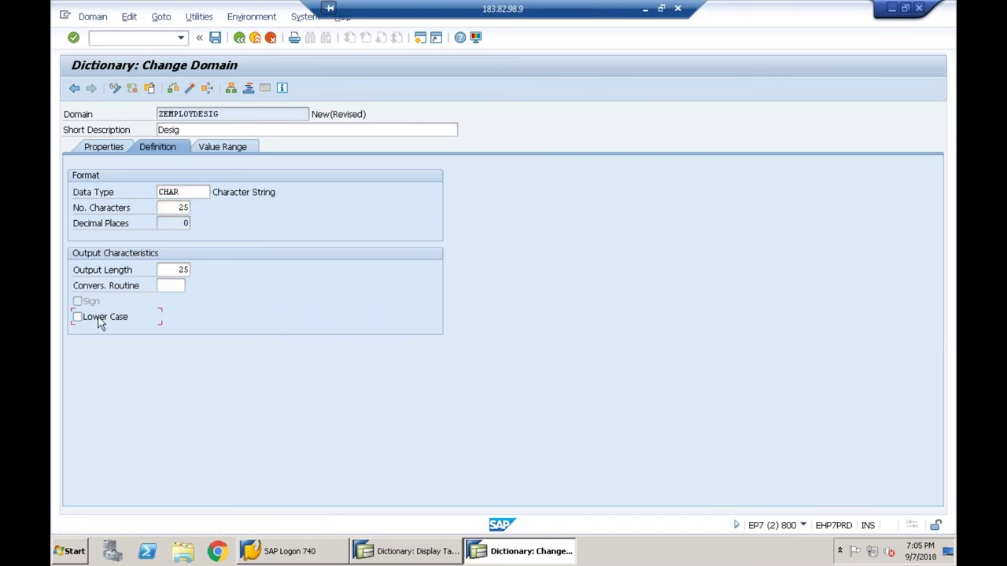
pyautogui.click(100, 323)
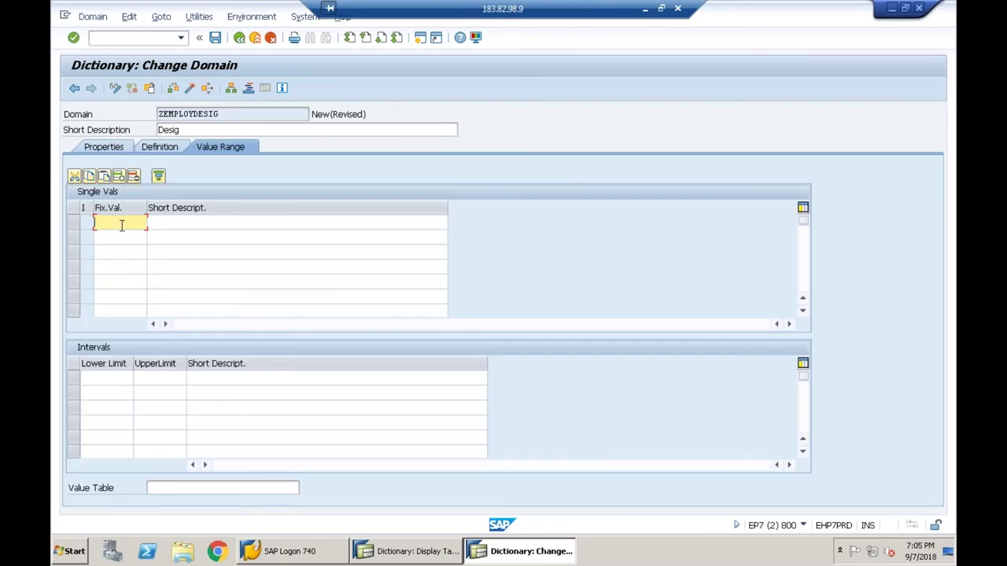
# - Enter the fixed values Employee, Manager and Supervisor for domain ZEMPLOYDESIG
pyautogui.write('Employee')
pyautogui.press('Down')
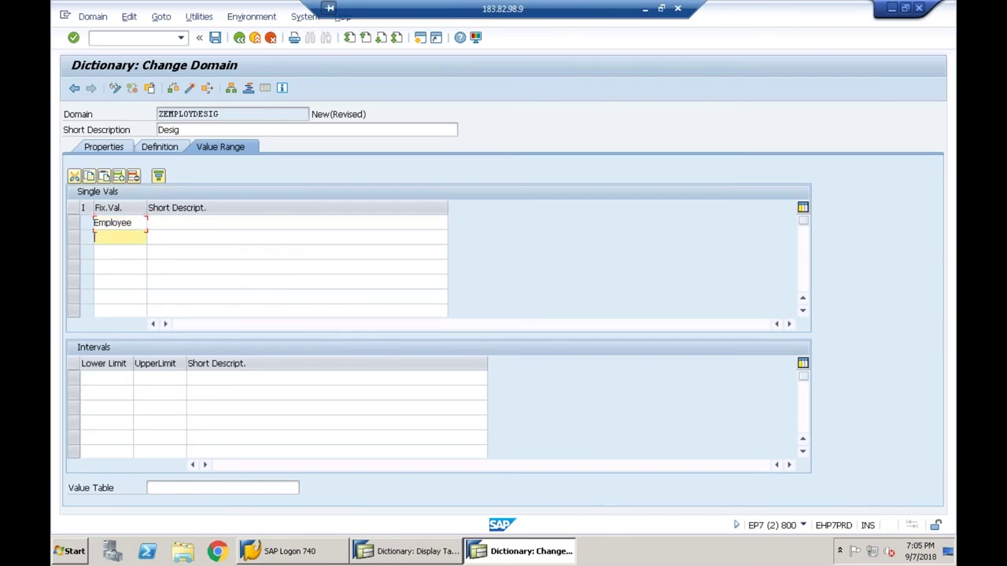
pyautogui.write('Manager')
pyautogui.press('Down')
pyautogui.write('Superv')
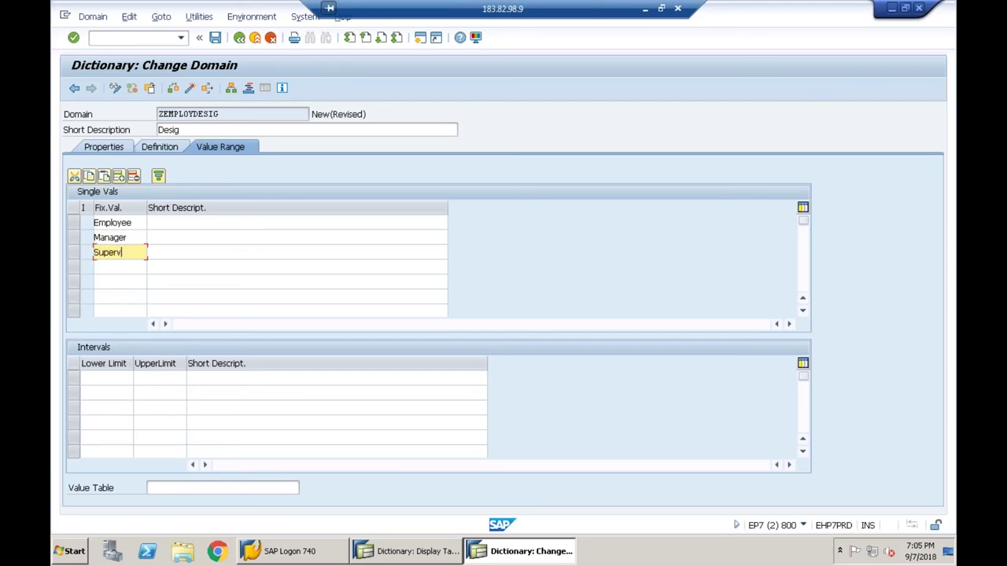
pyautogui.write('isor')
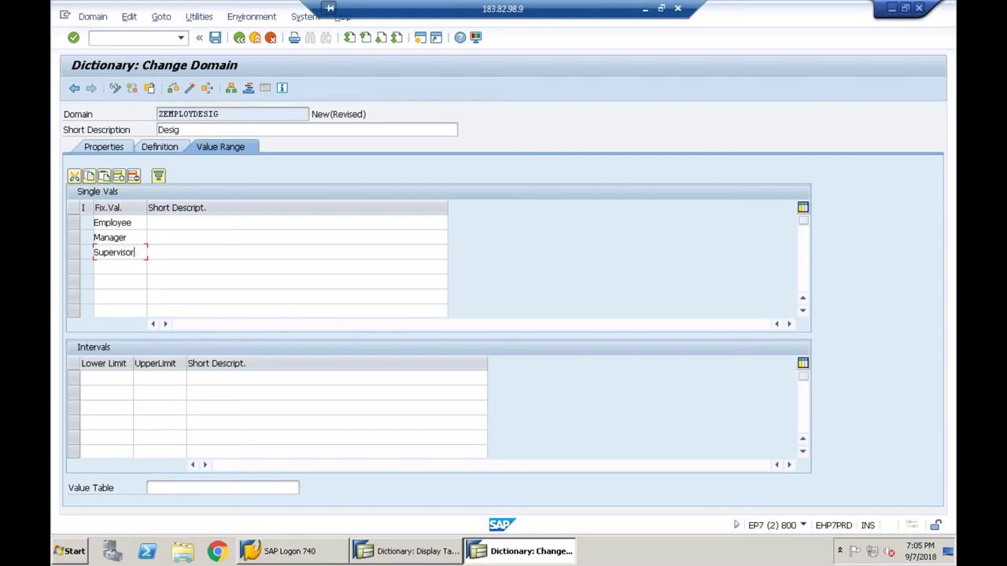
pyautogui.hotkey('shift', 'Home')
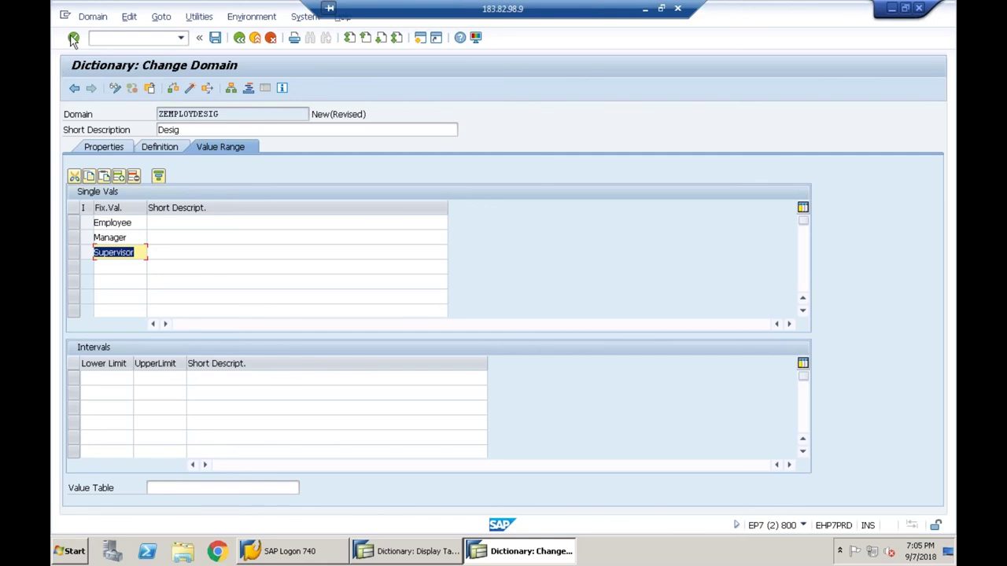
# - Save ZEMPLOYDESIG as a local object, check and activate it, then go back to ZEMPLOY_DESIG
pyautogui.click(214, 38)
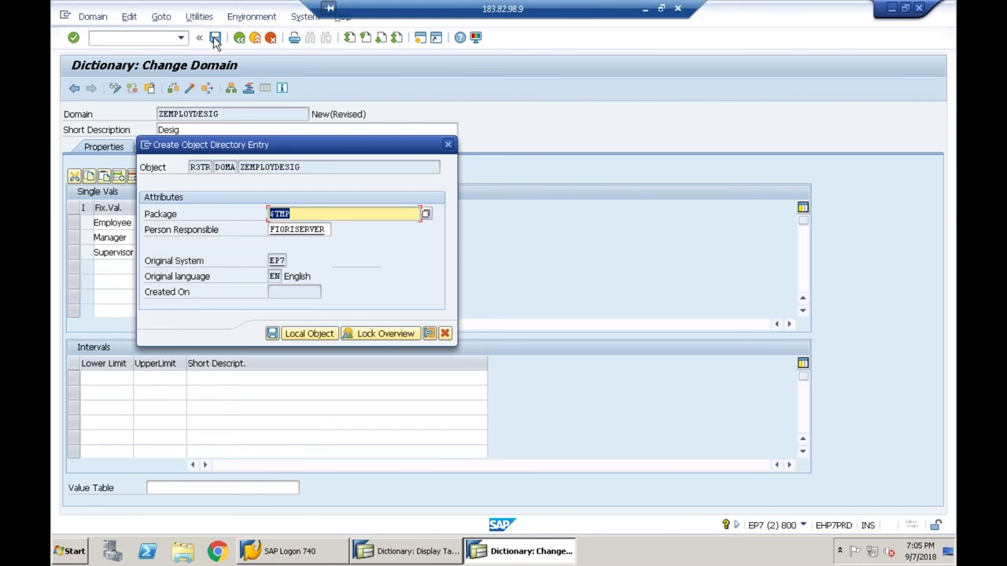
pyautogui.click(309, 334)
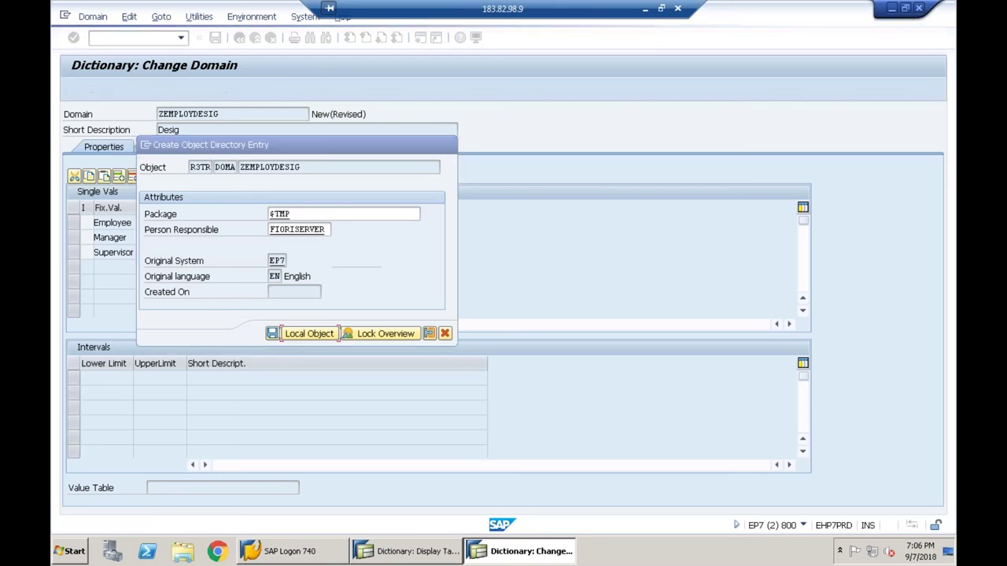
pyautogui.click(173, 88)
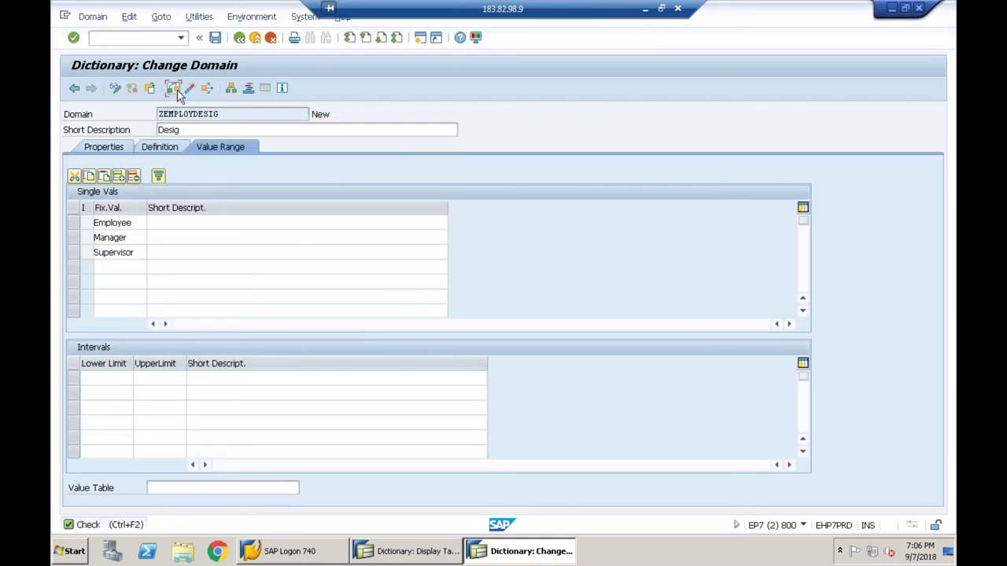
pyautogui.click(194, 88)
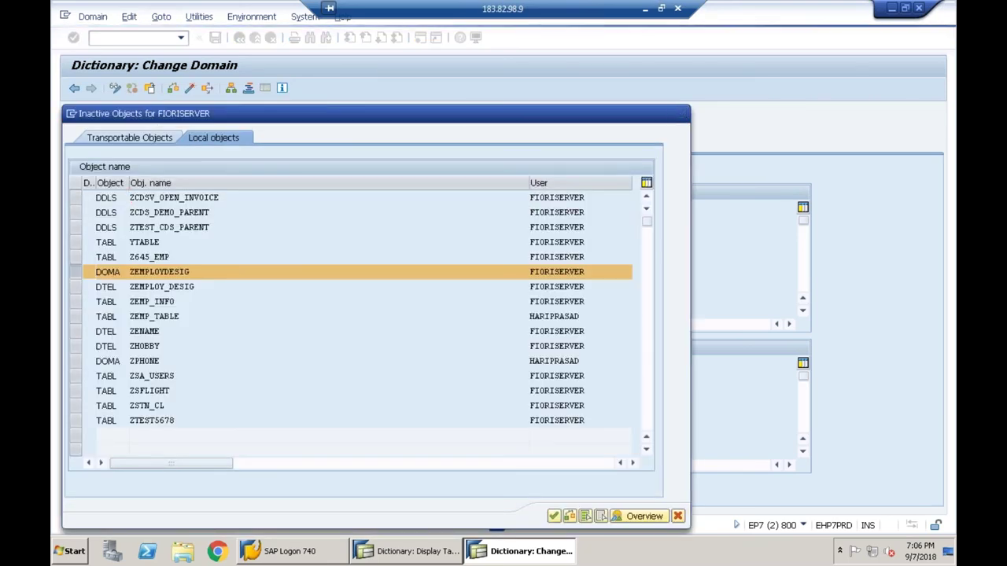
pyautogui.press('Return')
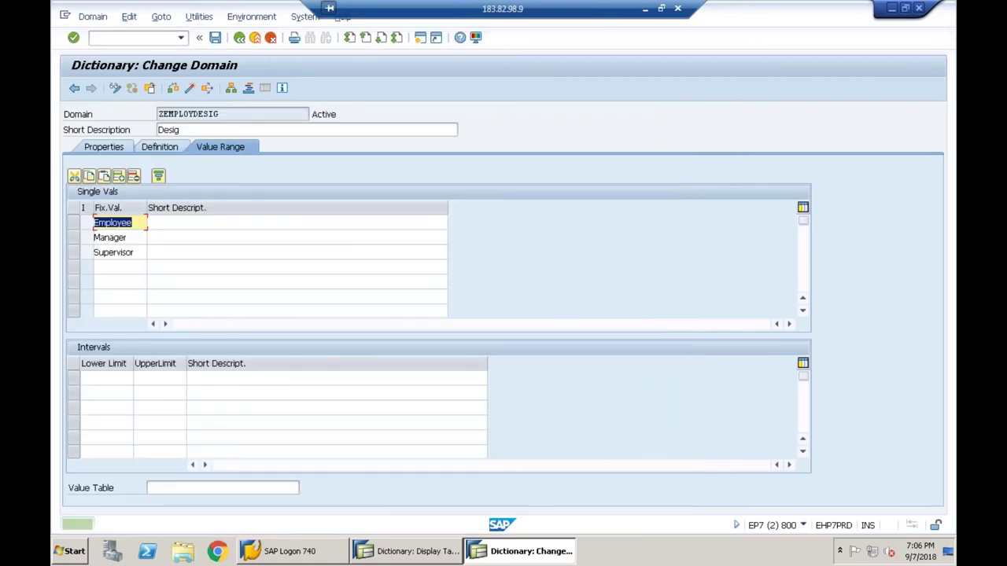
pyautogui.press('F3')
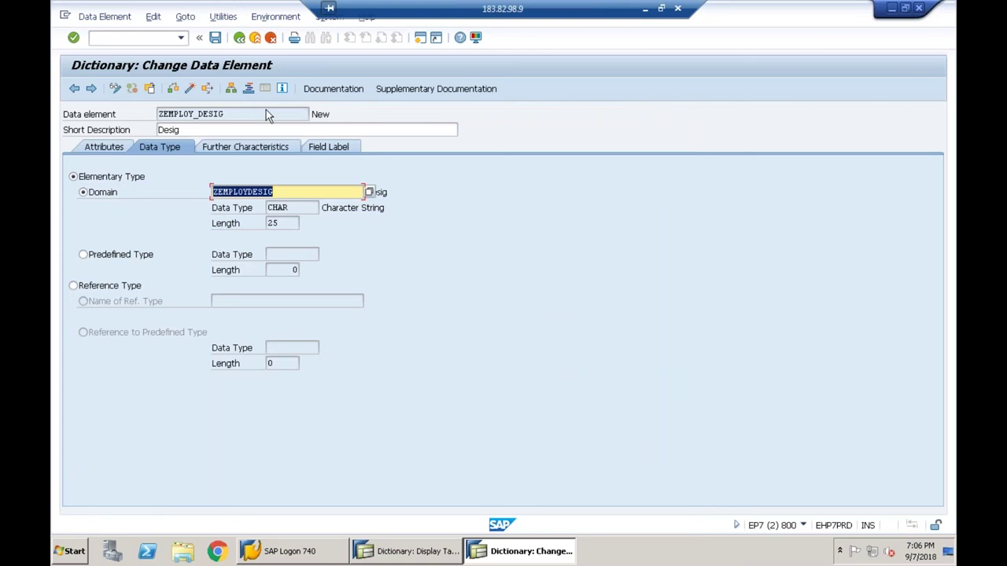
# - Activate data element ZEMPLOY_DESIG after viewing its field labels, then return to Z645_EMP
pyautogui.click(336, 150)
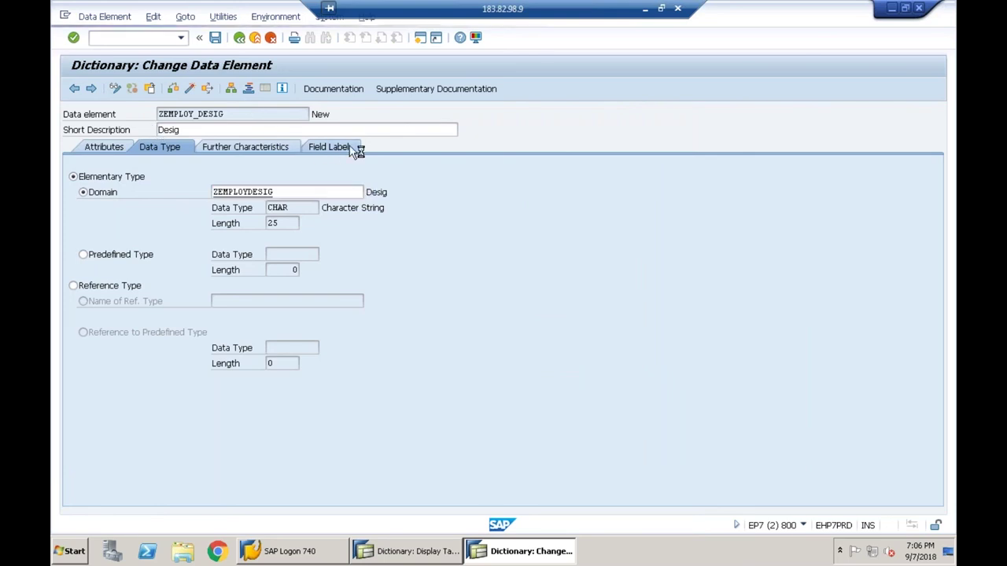
pyautogui.click(190, 89)
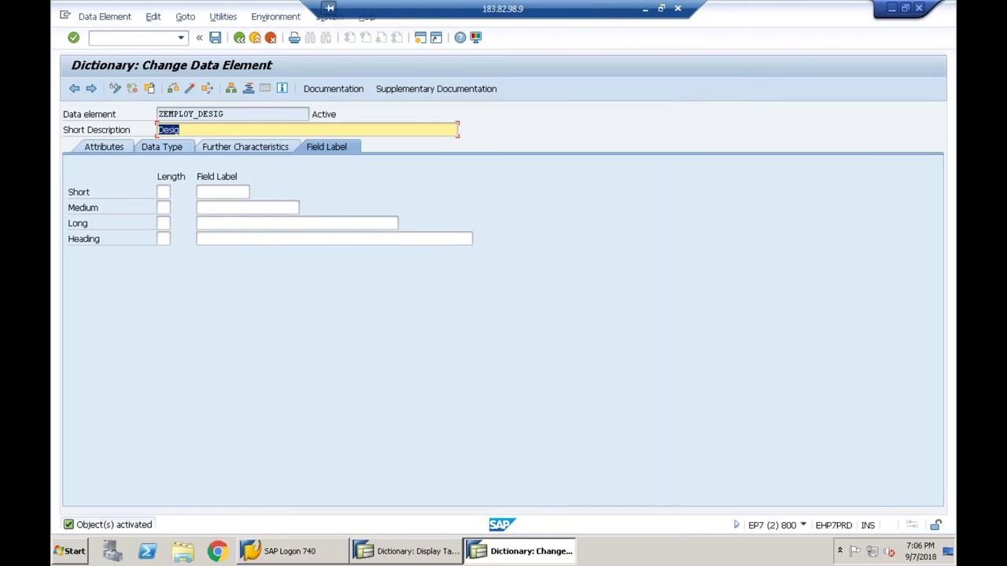
pyautogui.click(239, 39)
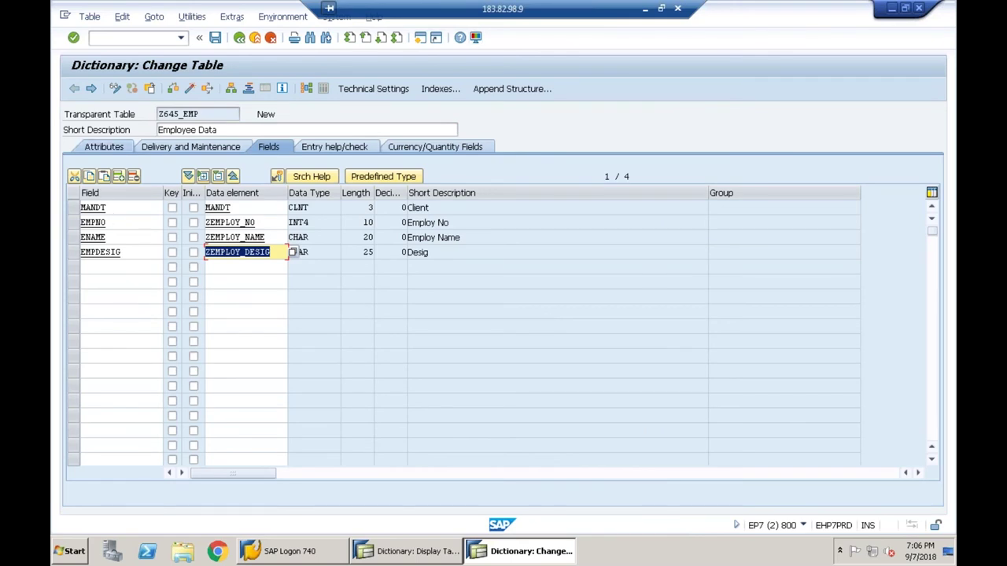
pyautogui.click(119, 208)
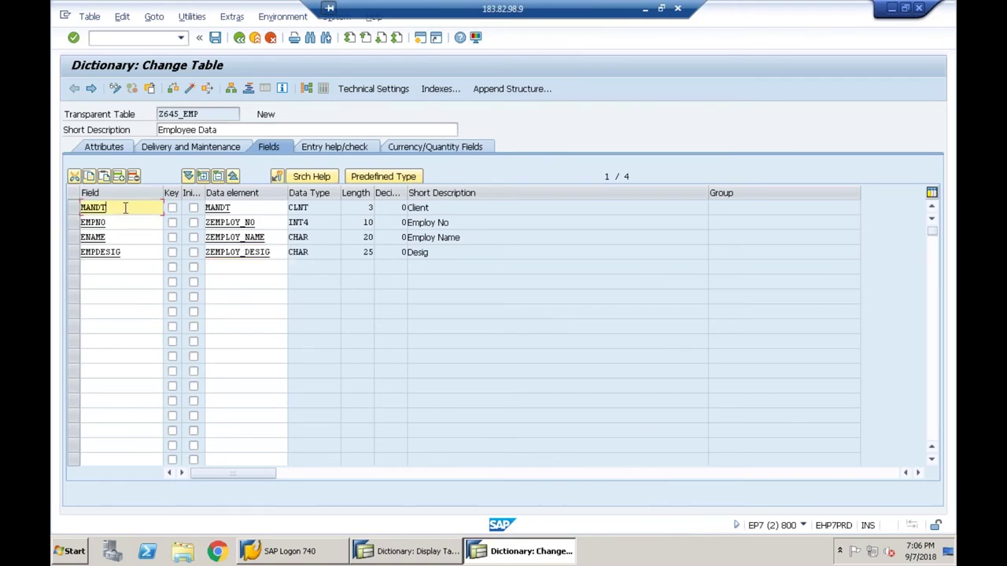
pyautogui.click(239, 208)
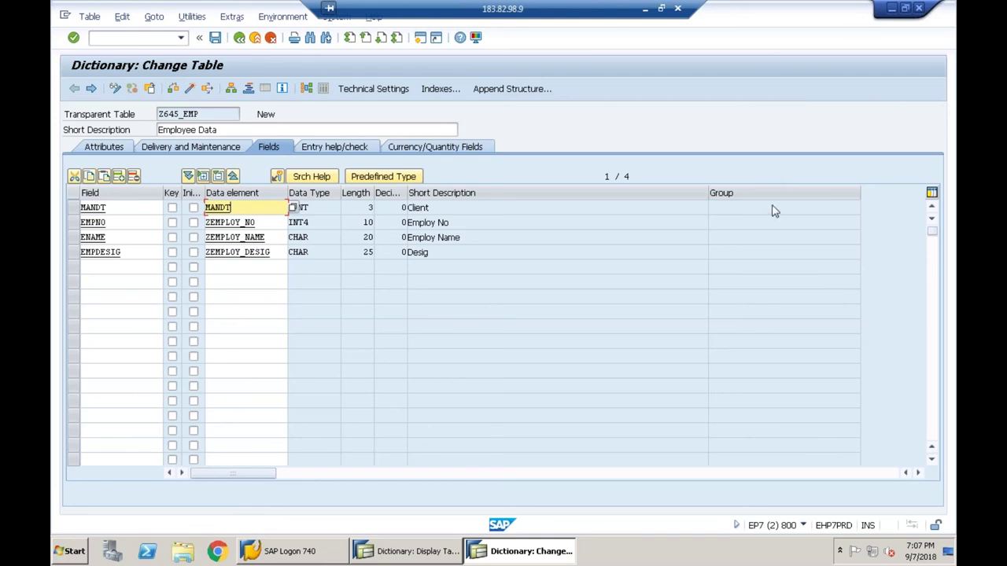
pyautogui.click(135, 266)
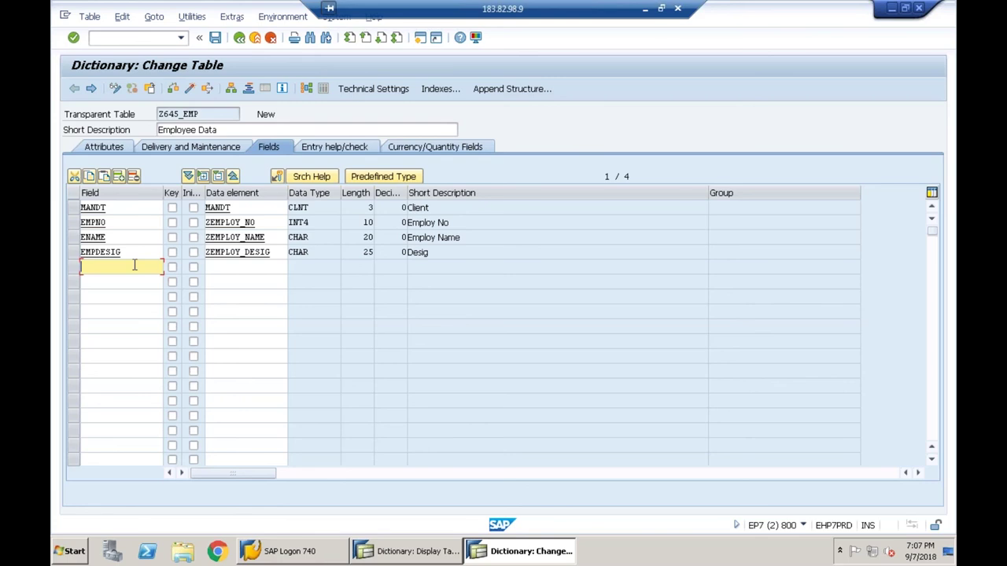
pyautogui.write('e')
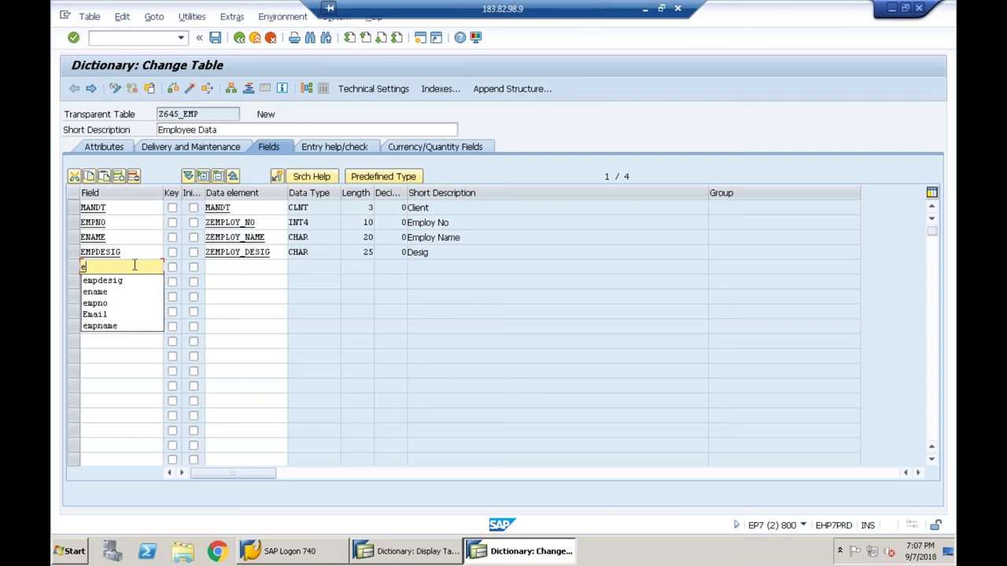
pyautogui.write('mp')
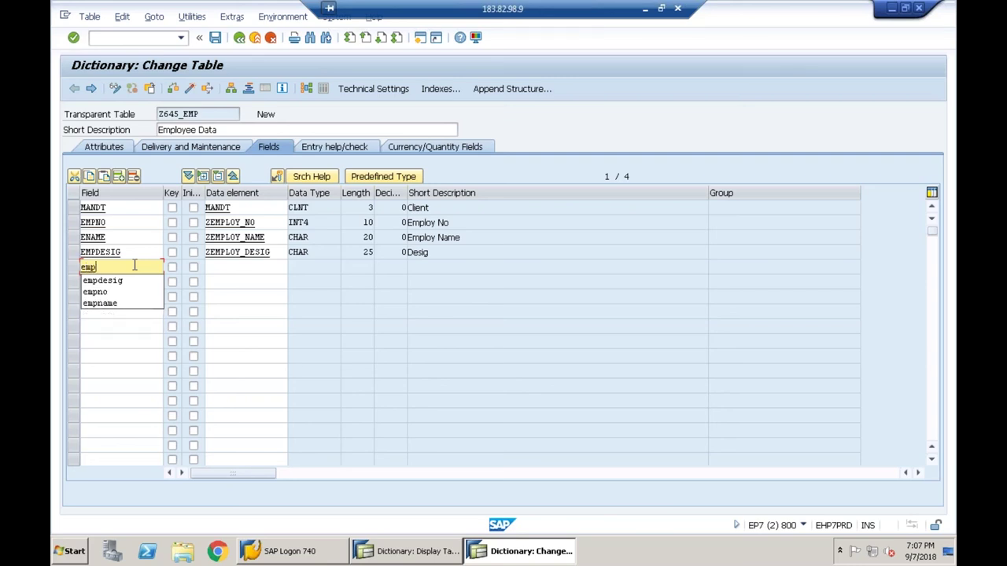
pyautogui.write('sal')
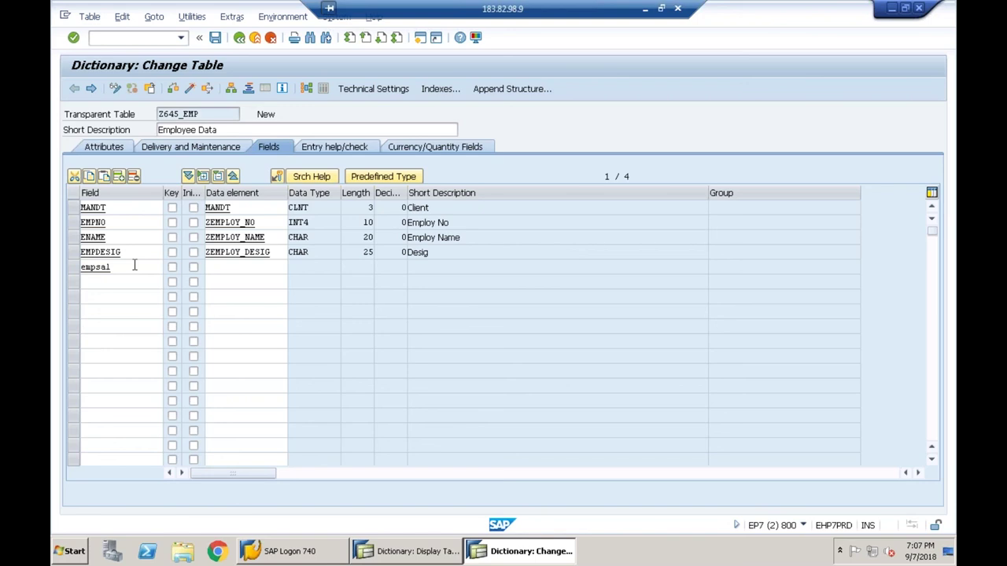
# - Add field EMPSAL with data element ZEMPLOY_SAL and navigate toward that data element
pyautogui.press('Return')
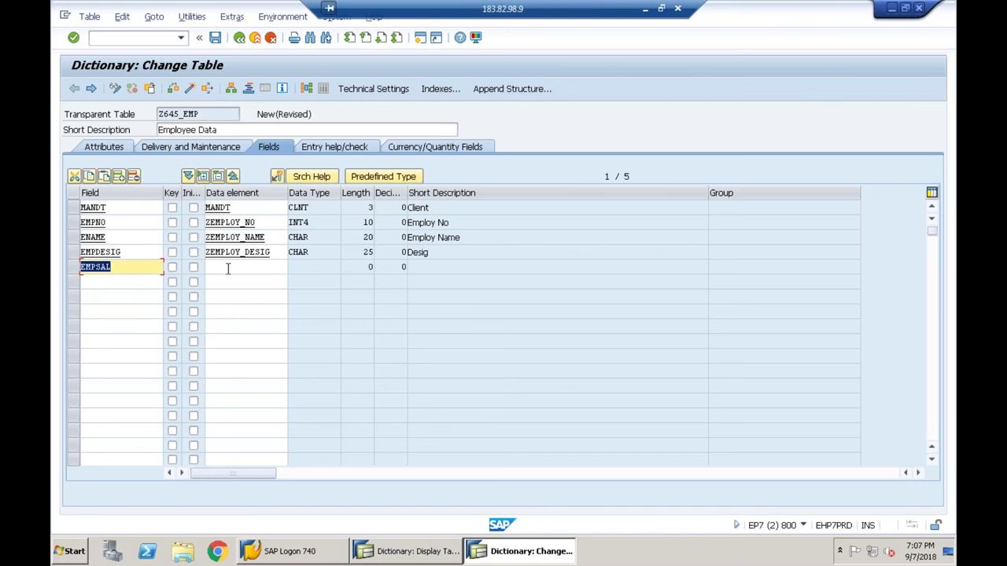
pyautogui.click(228, 266)
pyautogui.write('zem')
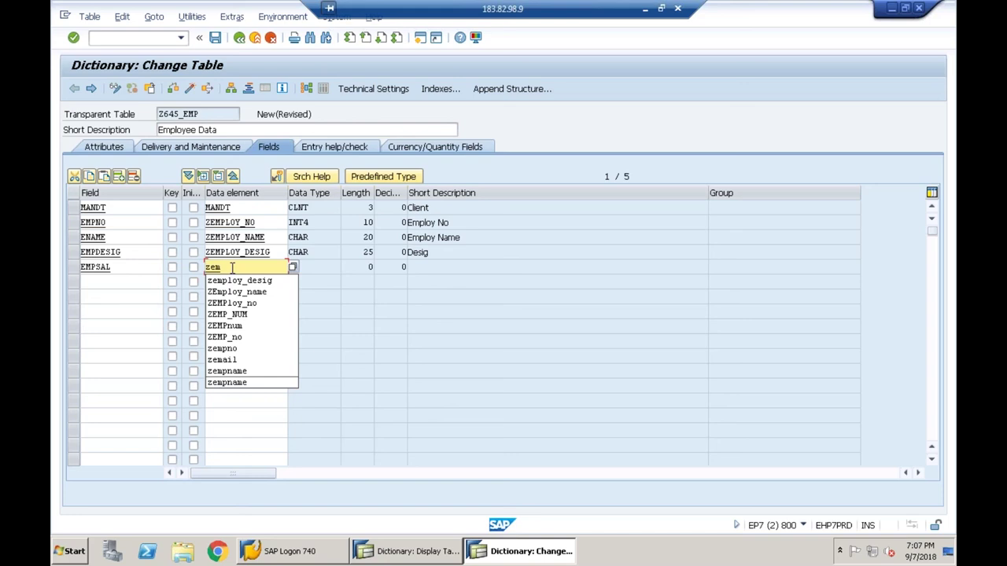
pyautogui.write('ploy_sal')
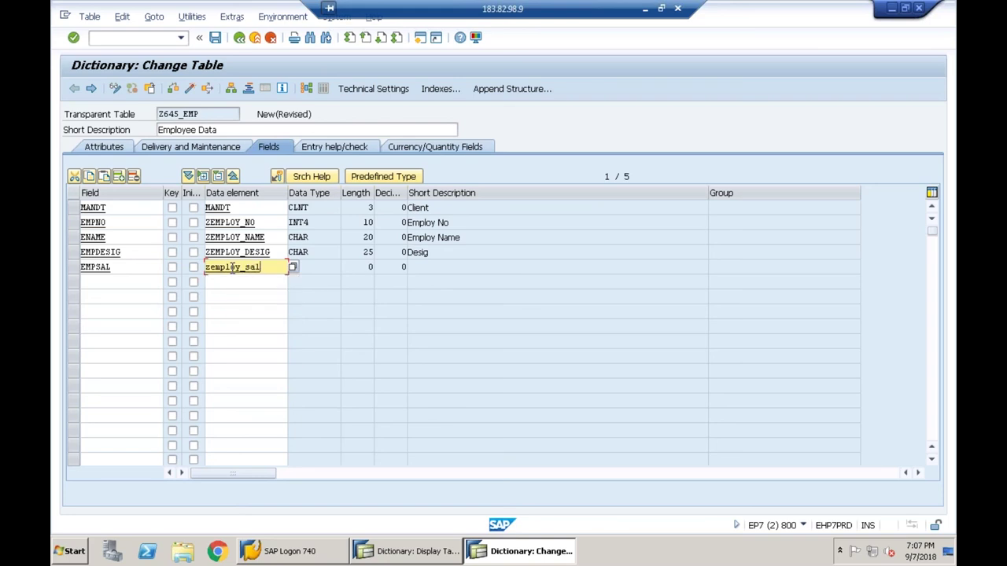
pyautogui.press('Return')
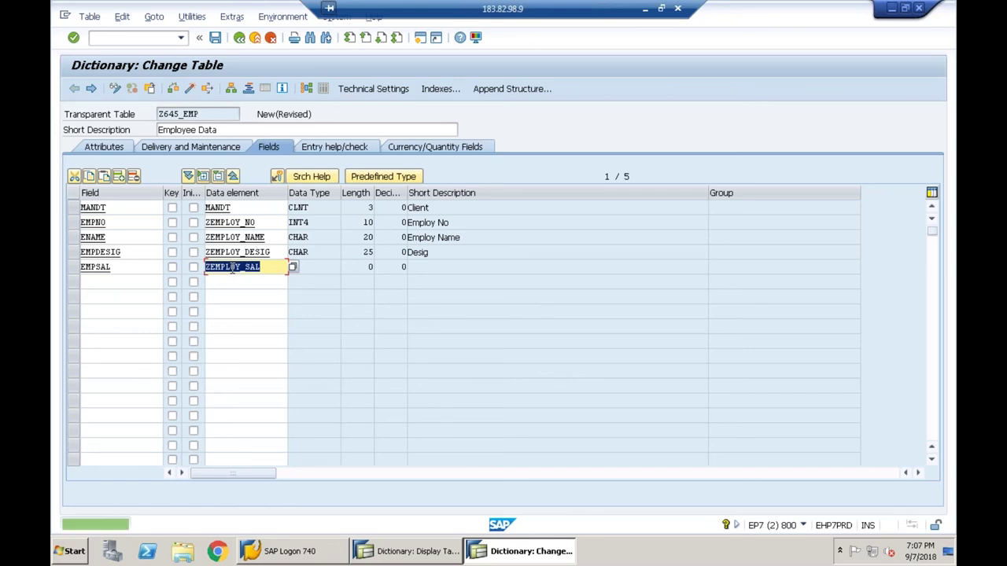
pyautogui.press('F3')
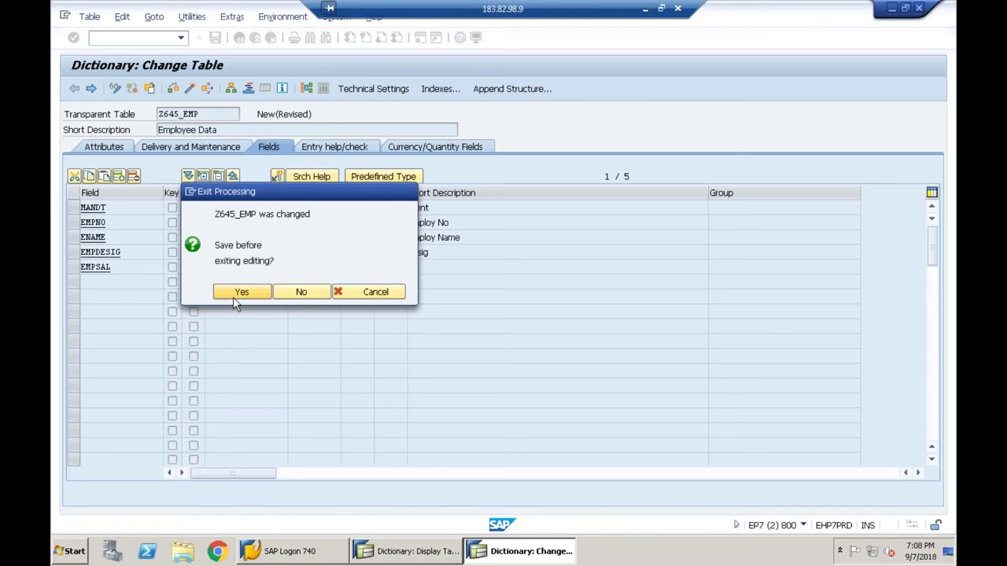
# - Save the table, create ZEMPLOY_SAL described 'Employ Sal', and select Predefined Type
pyautogui.click(235, 297)
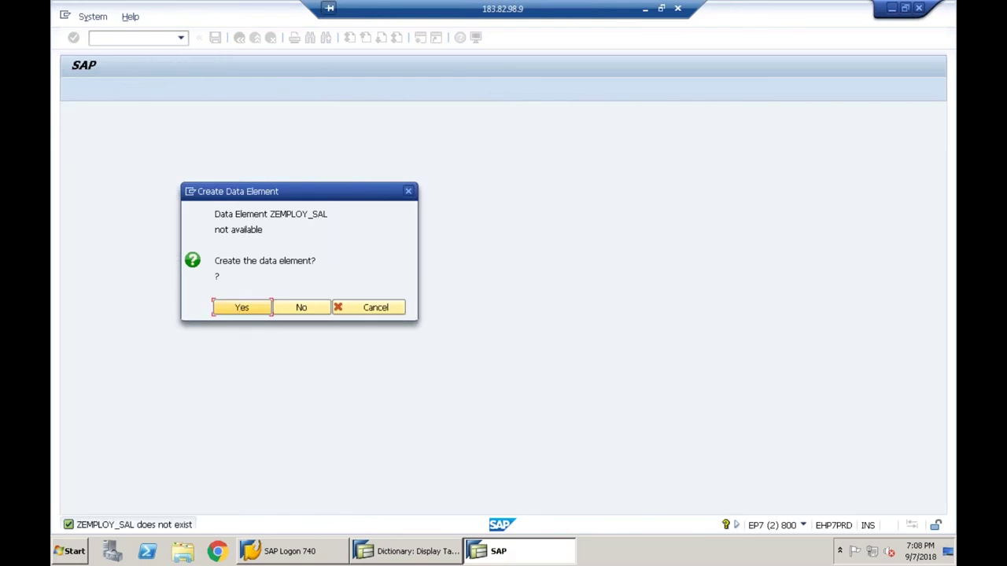
pyautogui.press('Return')
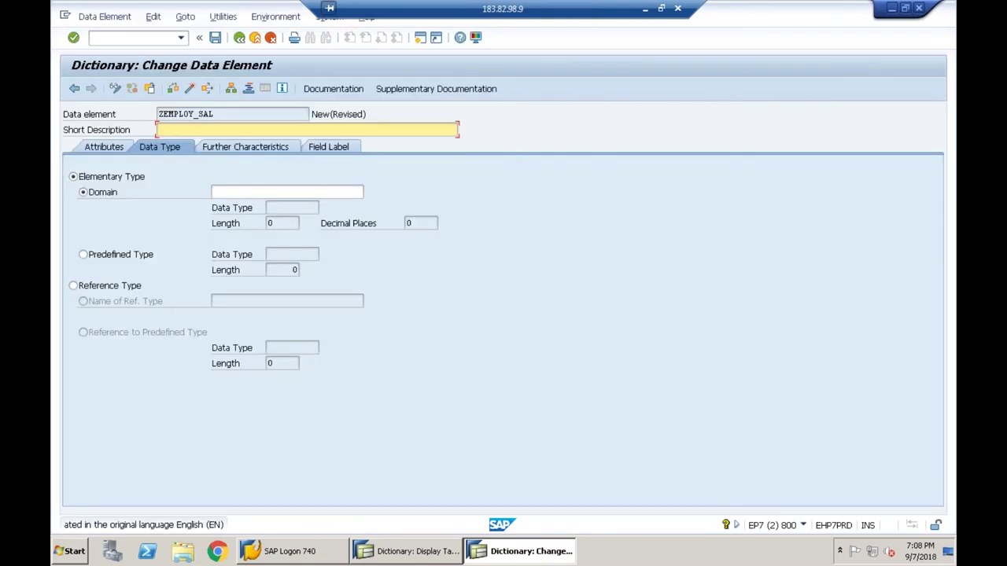
pyautogui.write('Employ Sal')
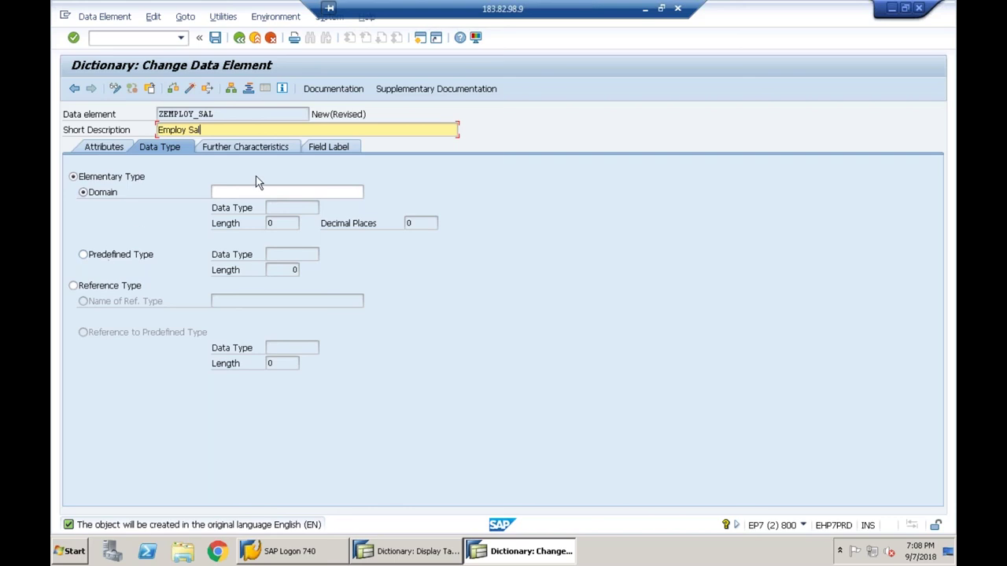
pyautogui.click(122, 260)
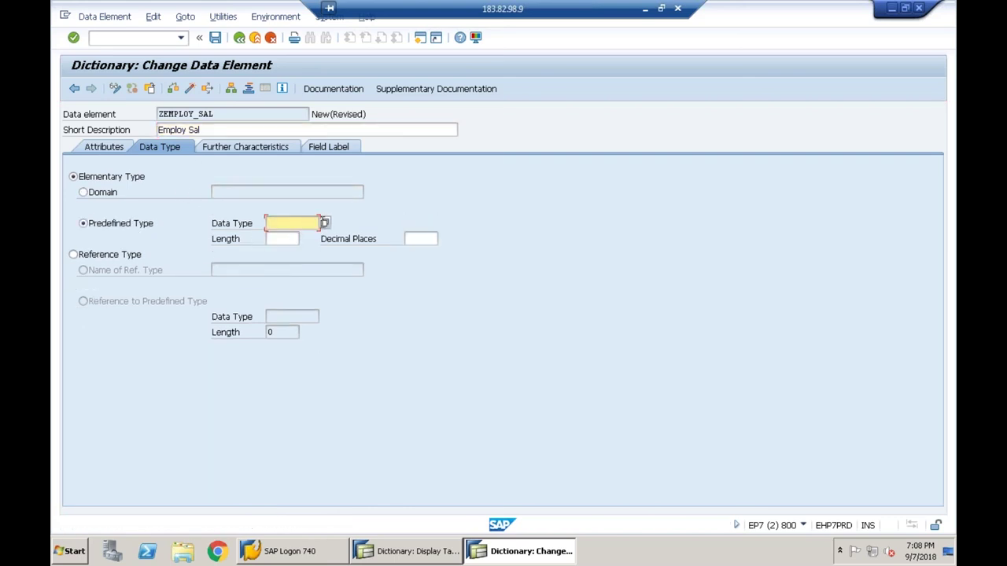
# - Pick DEC from the ABAP Dictionary data type list as ZEMPLOY_SAL's predefined type
pyautogui.click(325, 223)
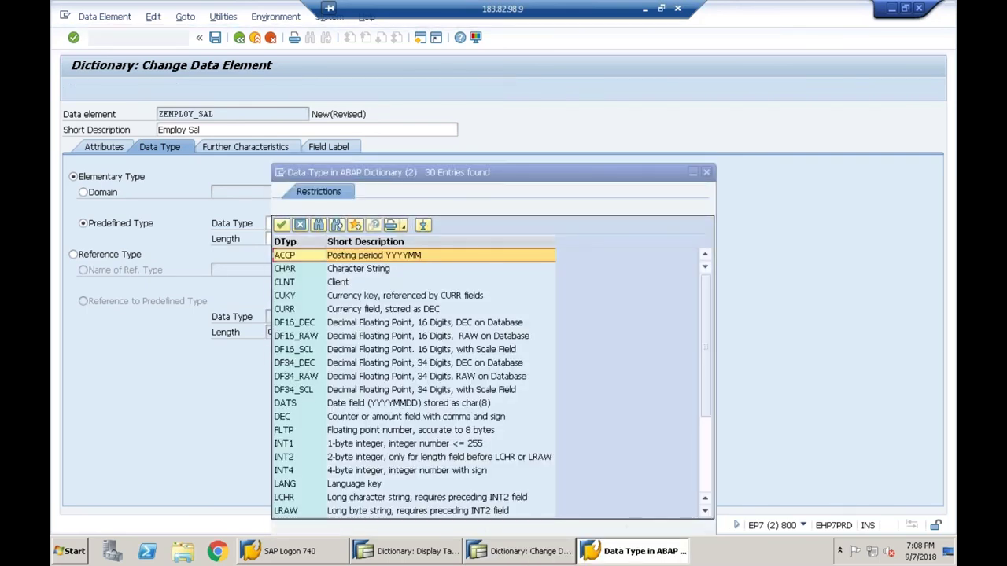
pyautogui.click(704, 512)
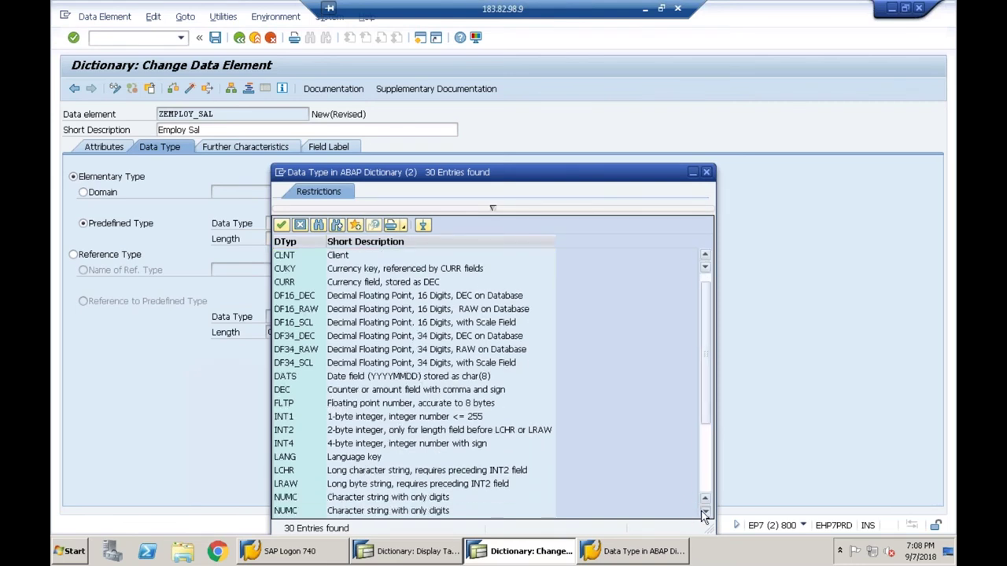
pyautogui.click(704, 512)
pyautogui.click(704, 512)
pyautogui.click(704, 512)
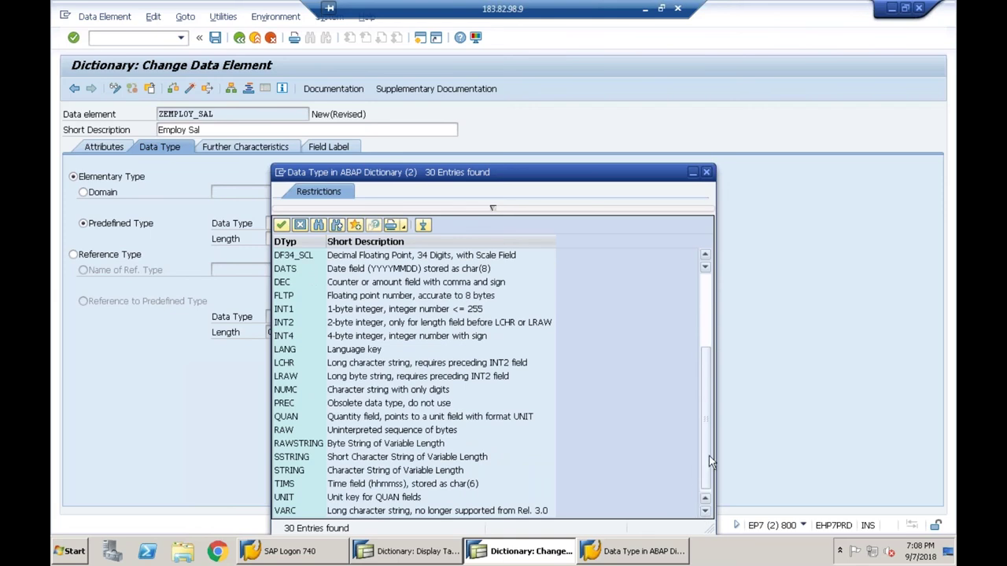
pyautogui.moveTo(707, 455); pyautogui.dragTo(696, 345)
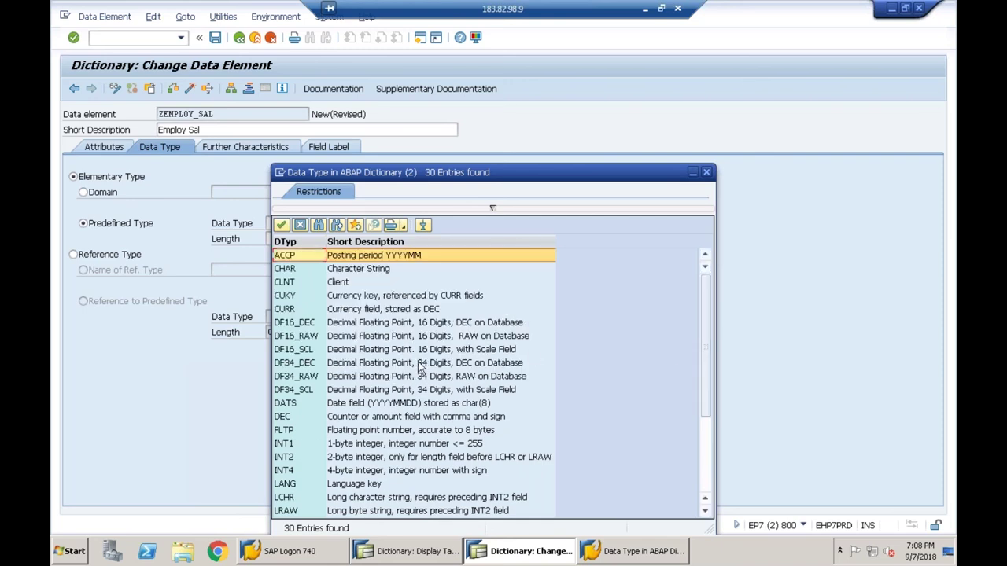
pyautogui.click(297, 417)
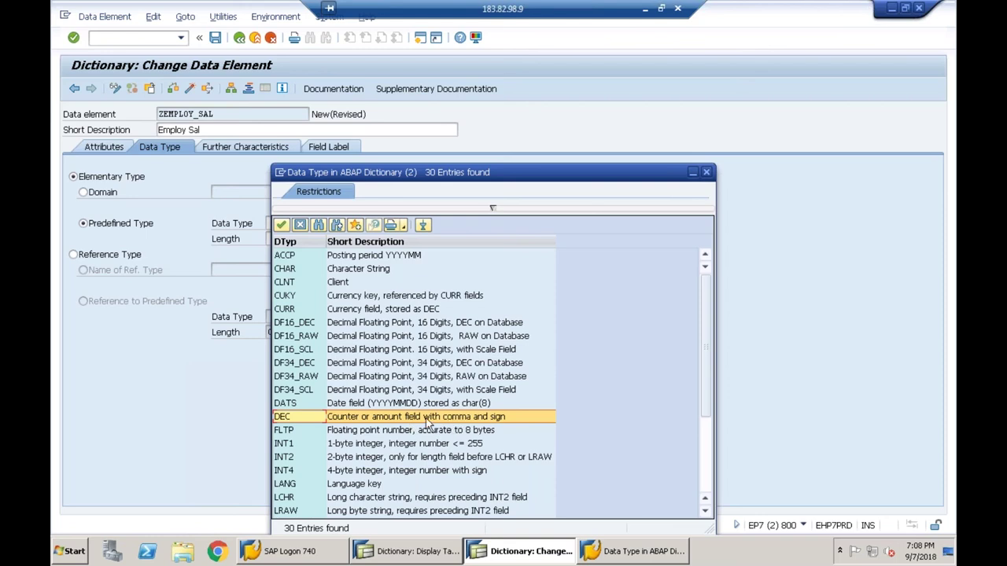
pyautogui.click(456, 422)
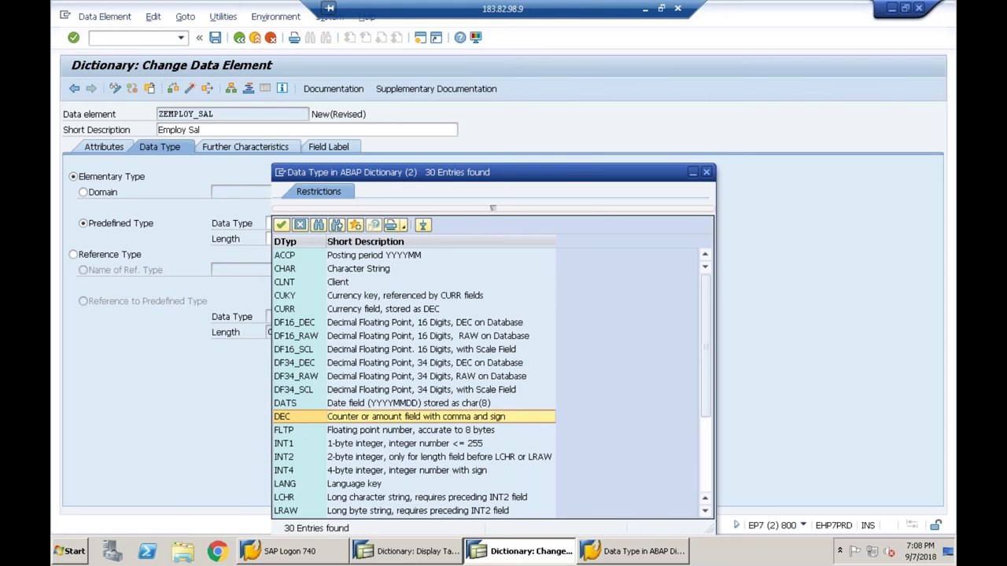
pyautogui.press('Return')
pyautogui.press('Return')
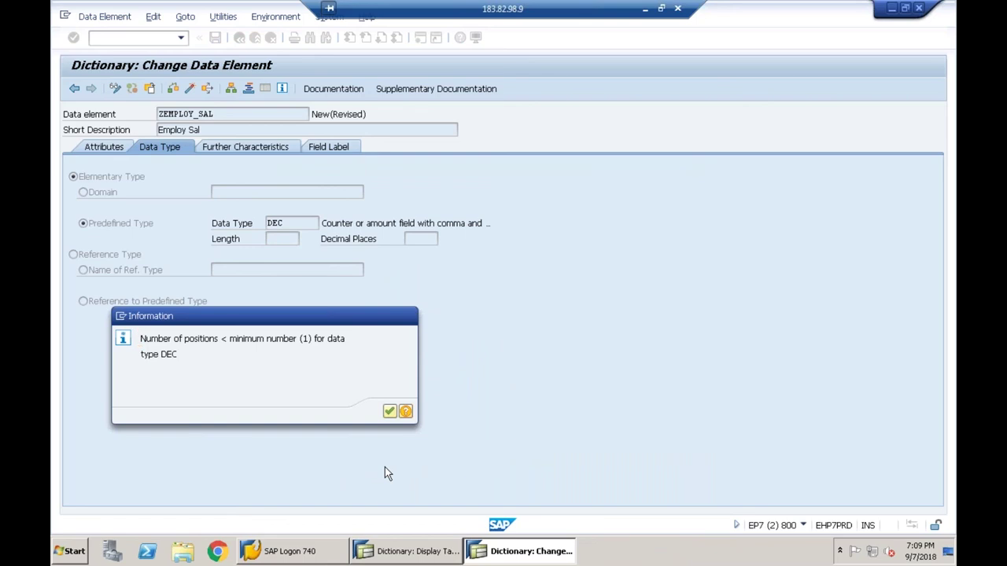
# - Give ZEMPLOY_SAL length 10 with 2 decimal places and save the data element
pyautogui.press('Return')
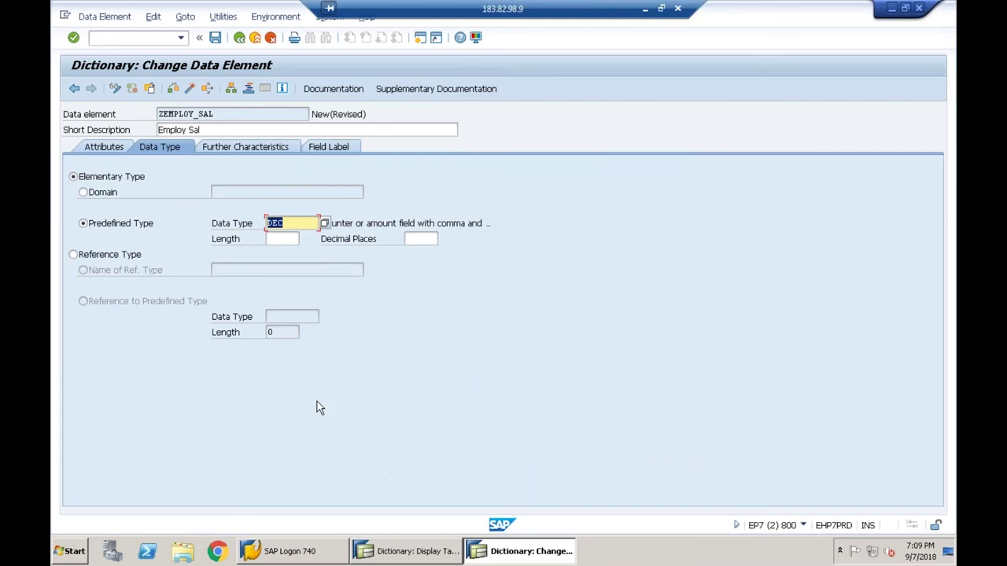
pyautogui.click(277, 238)
pyautogui.write('10')
pyautogui.press('Tab')
pyautogui.write('2')
pyautogui.press('Return')
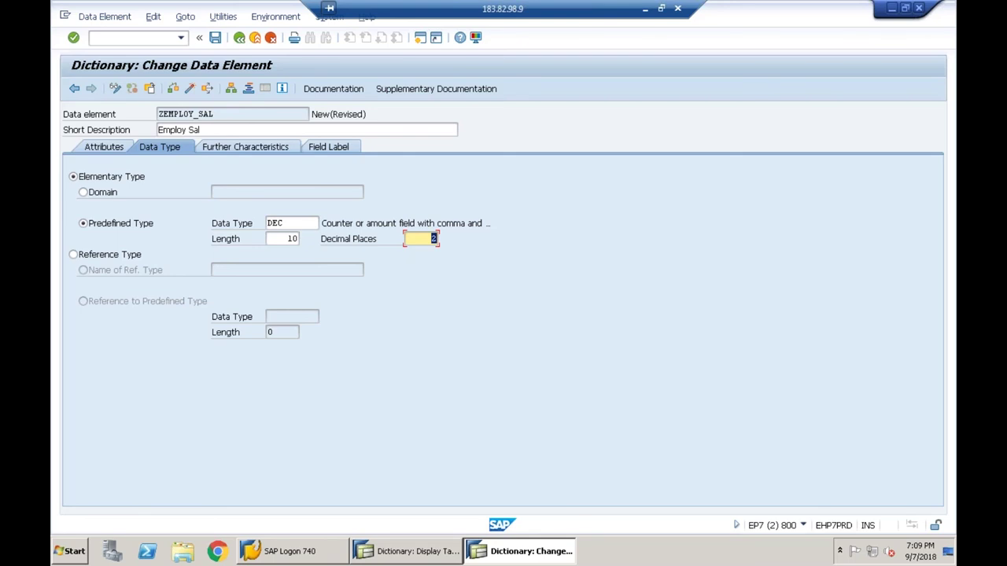
pyautogui.press('Return')
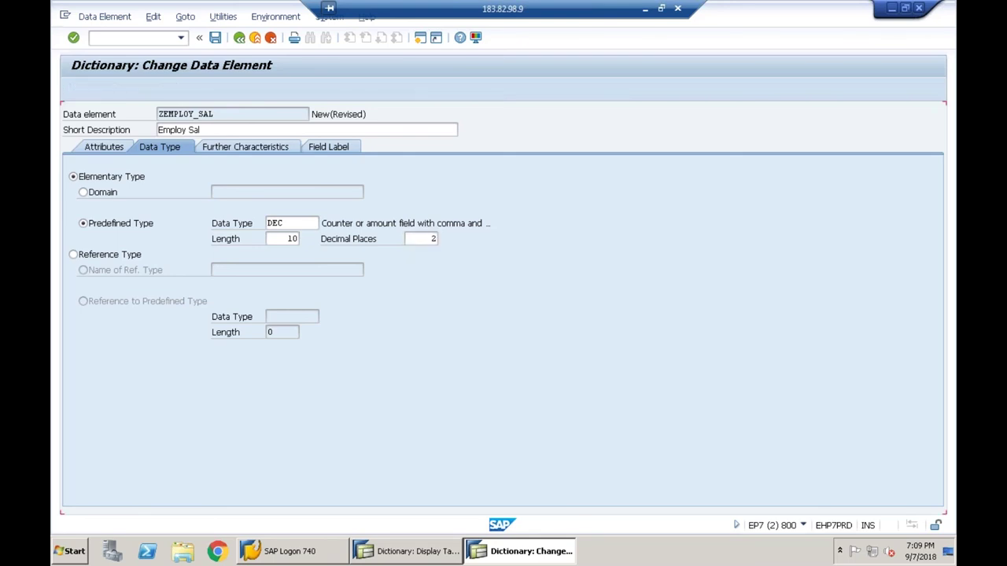
pyautogui.click(216, 37)
# - Store ZEMPLOY_SAL as a local object and enter the medium field label 'Employee Salary'
pyautogui.click(310, 334)
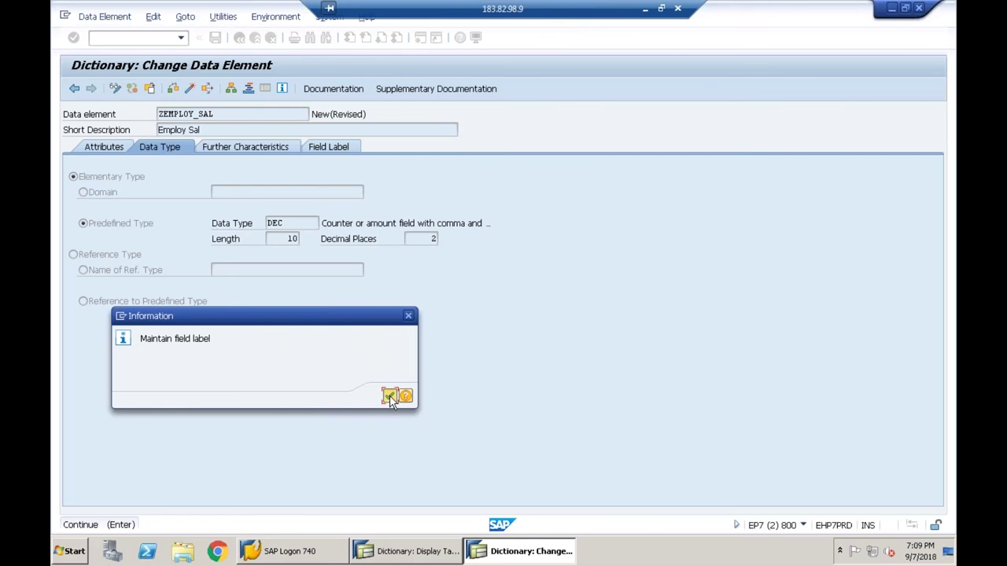
pyautogui.click(390, 396)
pyautogui.click(329, 147)
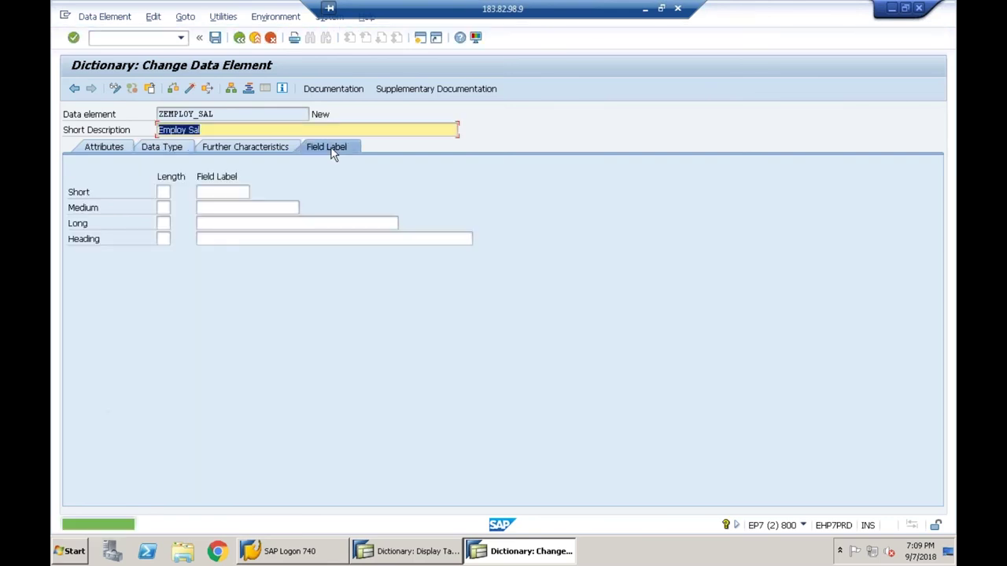
pyautogui.click(223, 211)
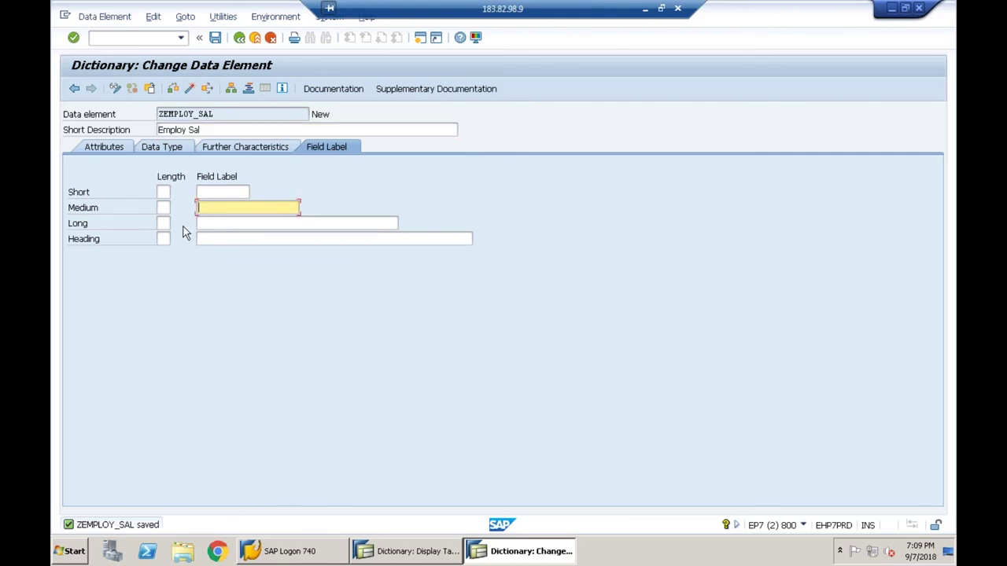
pyautogui.write('E')
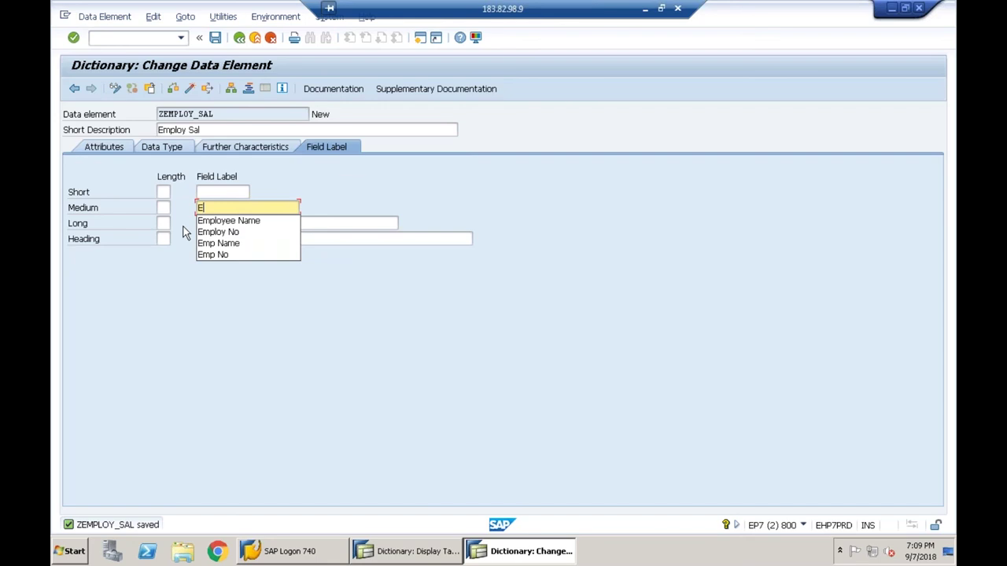
pyautogui.write('mployee Salary')
pyautogui.press('Return')
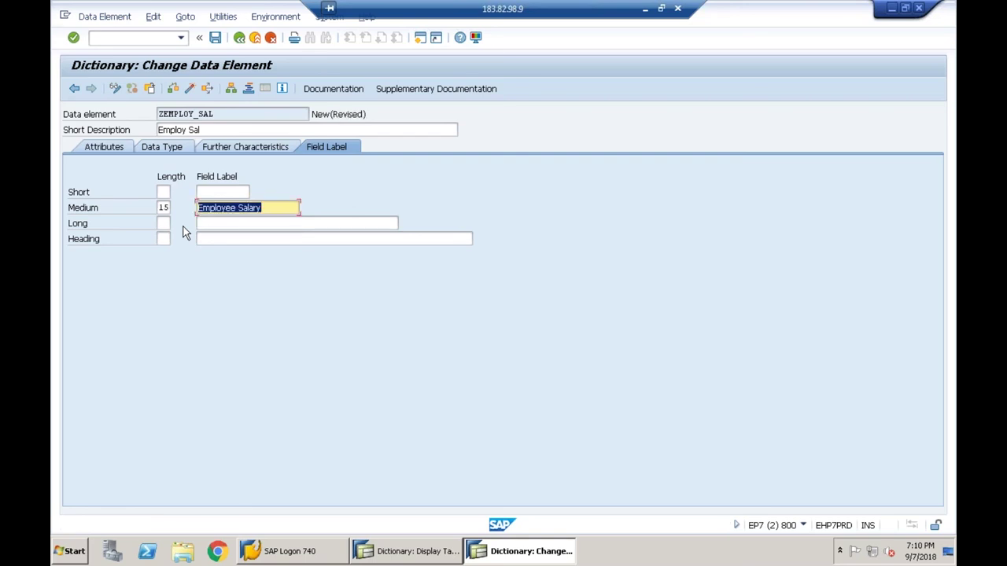
# - Save, check and activate ZEMPLOY_SAL, then return to table Z645_EMP
pyautogui.click(216, 39)
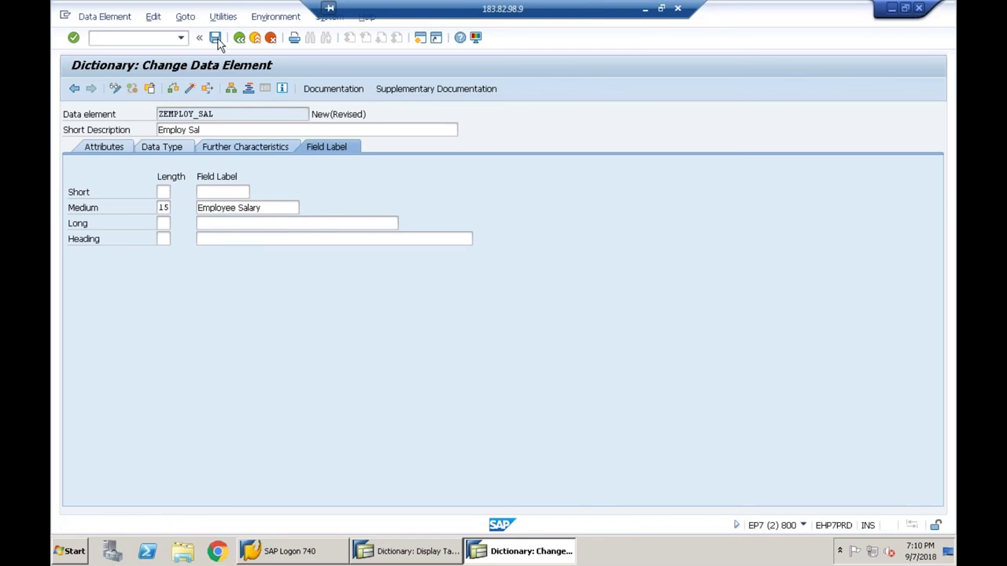
pyautogui.click(176, 90)
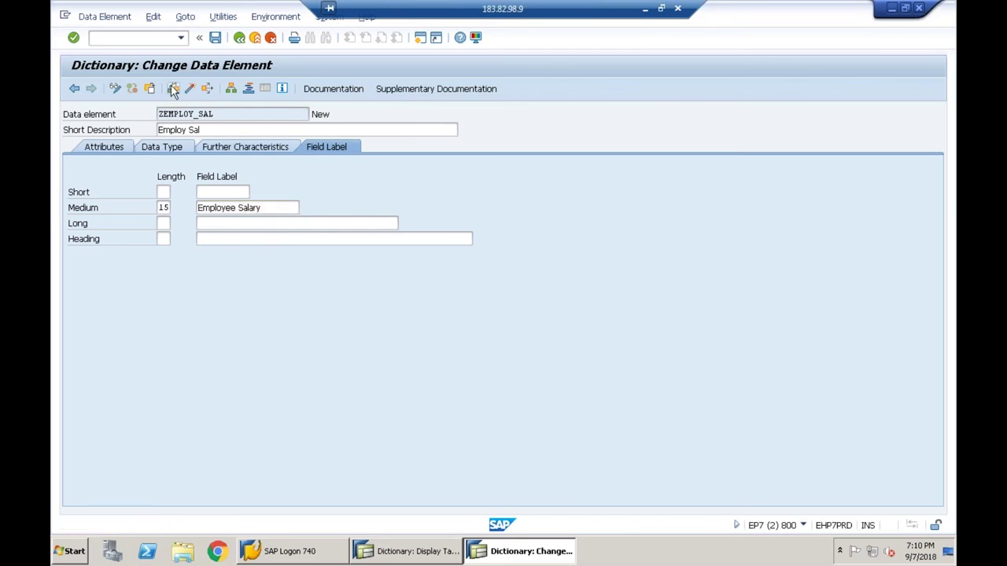
pyautogui.click(189, 90)
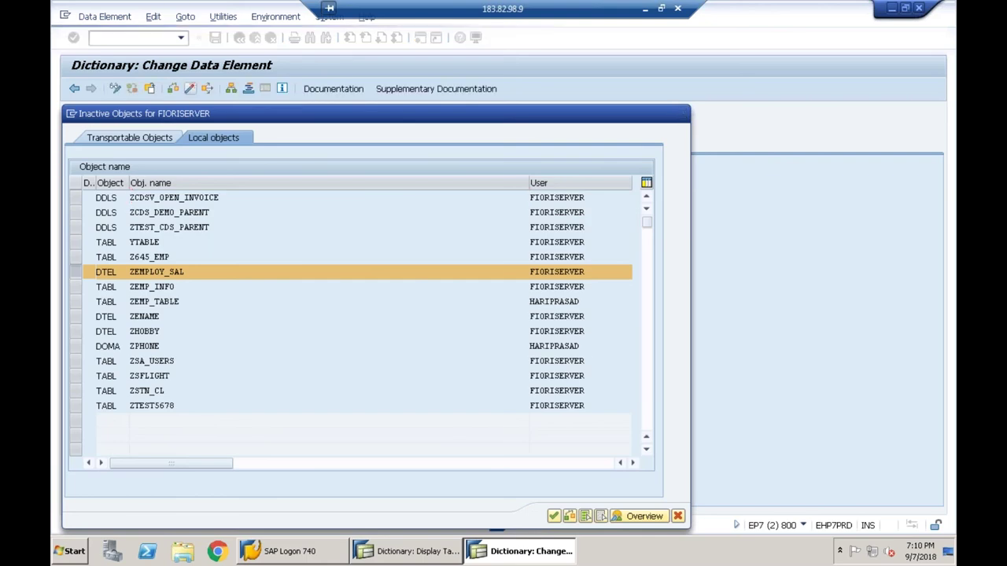
pyautogui.press('Return')
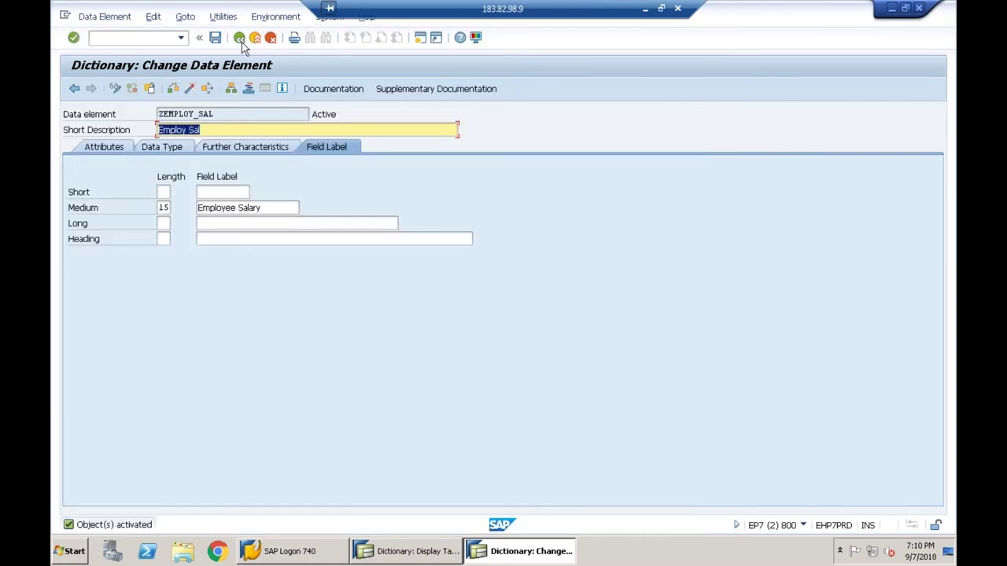
pyautogui.click(239, 38)
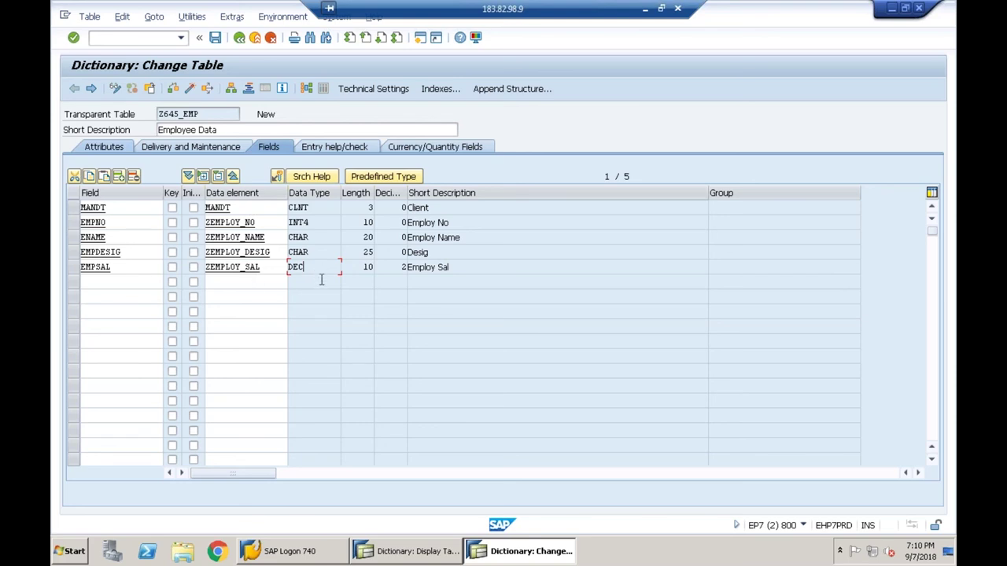
# - Review the EMPSAL row's DEC type in the Z645_EMP field list, then go to Technical Settings
pyautogui.moveTo(306, 268); pyautogui.dragTo(282, 274)
pyautogui.click(313, 277)
pyautogui.click(318, 274)
pyautogui.click(372, 93)
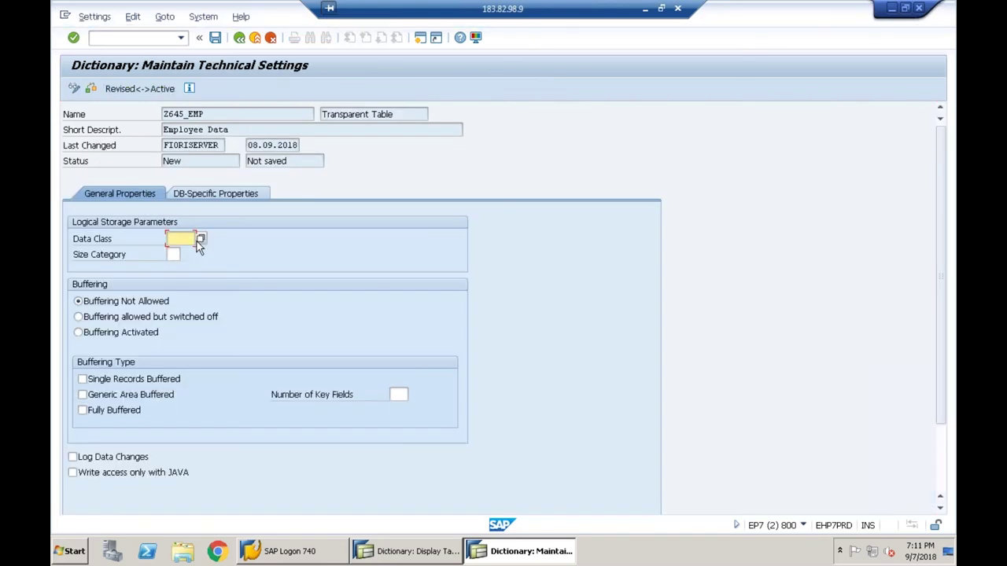
# - Set data class APPL0 and size category 0 for Z645_EMP, save, and return to the table
pyautogui.click(200, 239)
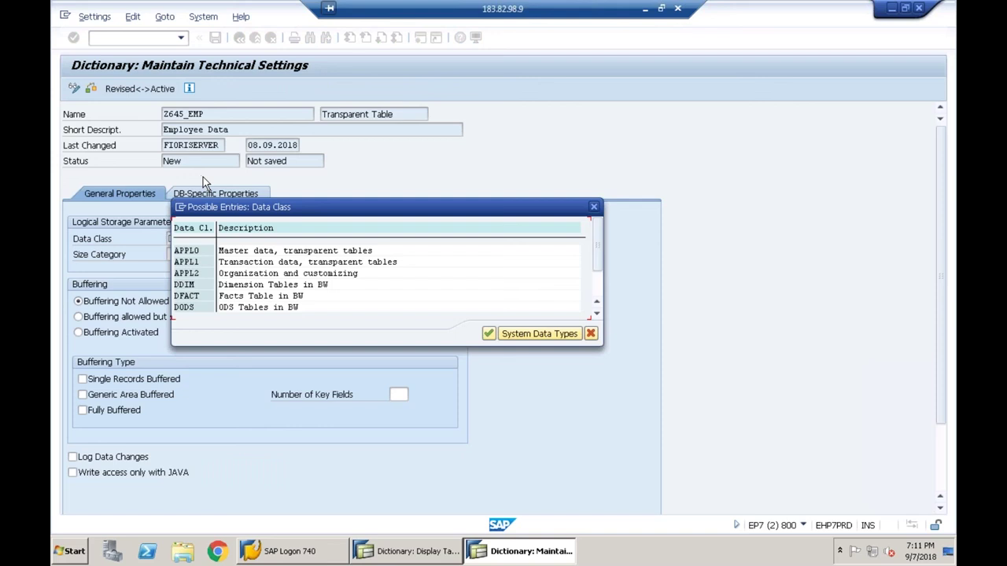
pyautogui.doubleClick(198, 251)
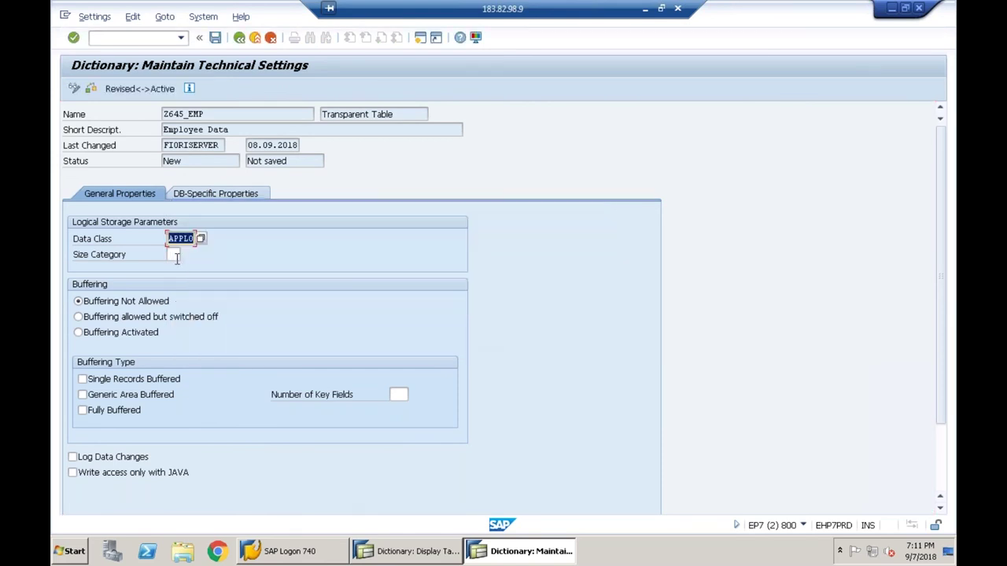
pyautogui.click(185, 256)
pyautogui.press('F4')
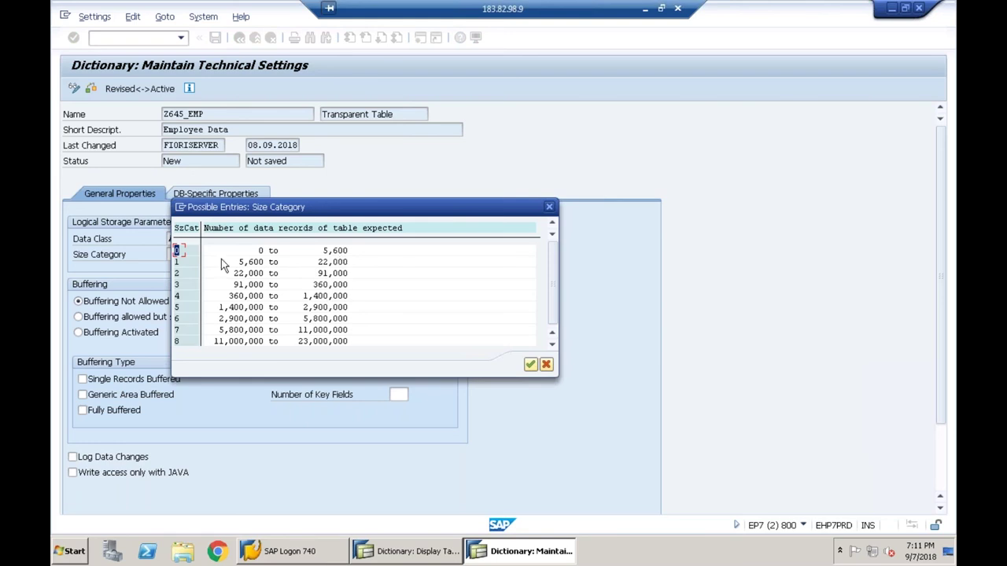
pyautogui.click(179, 251)
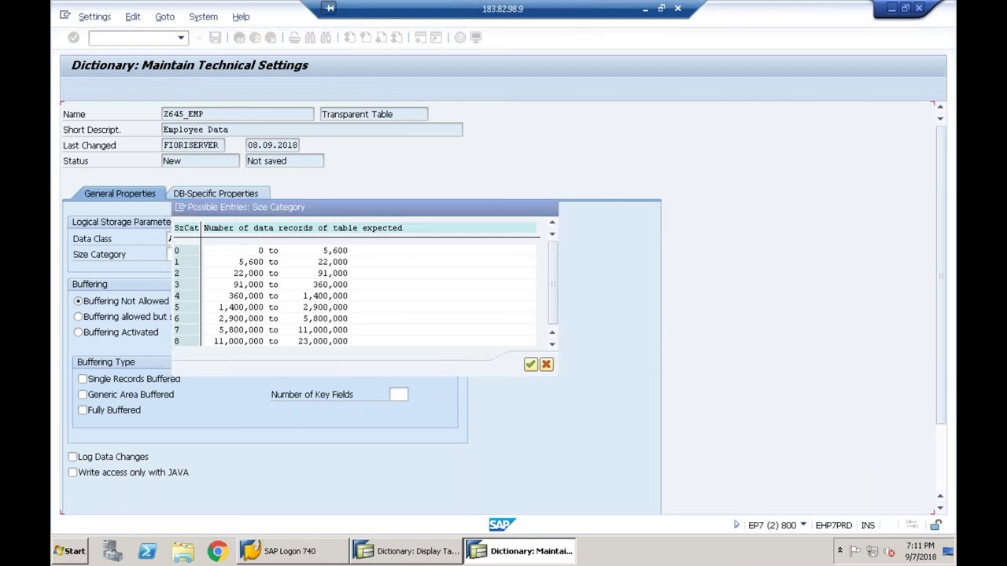
pyautogui.click(215, 37)
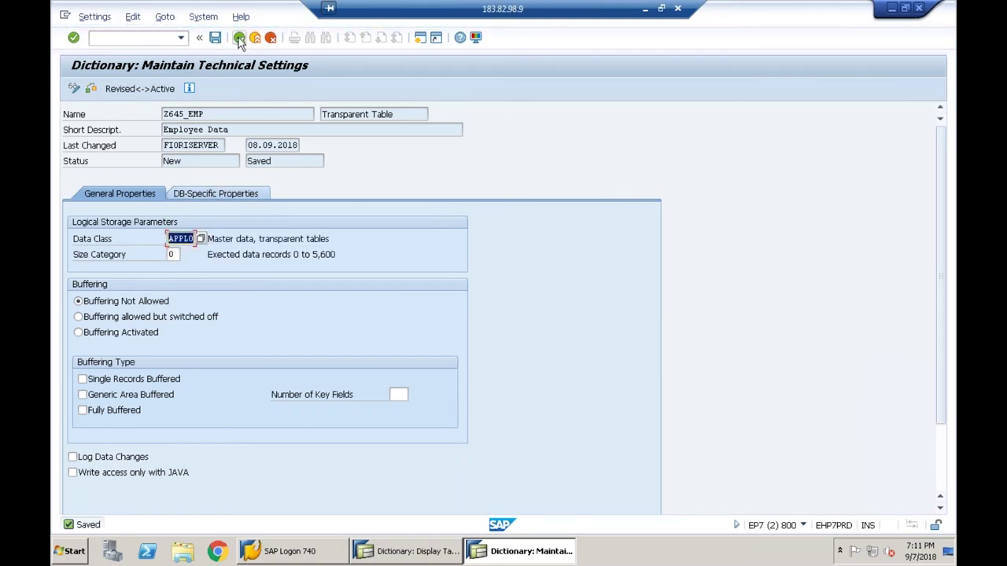
pyautogui.click(239, 38)
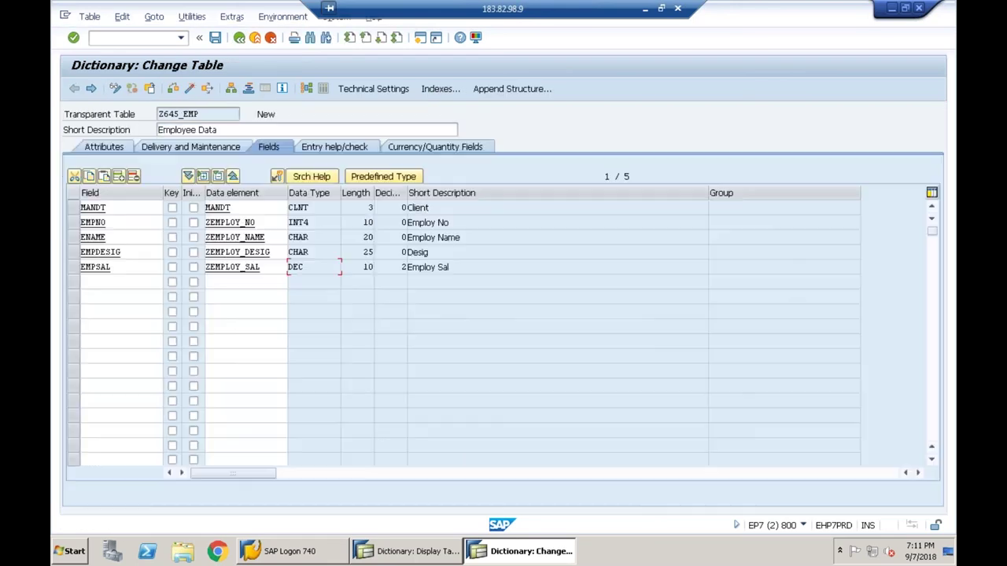
# - Set Z645_EMP's enhancement category to 'Can be enhanced (character-type or numeric)' and save
pyautogui.click(241, 19)
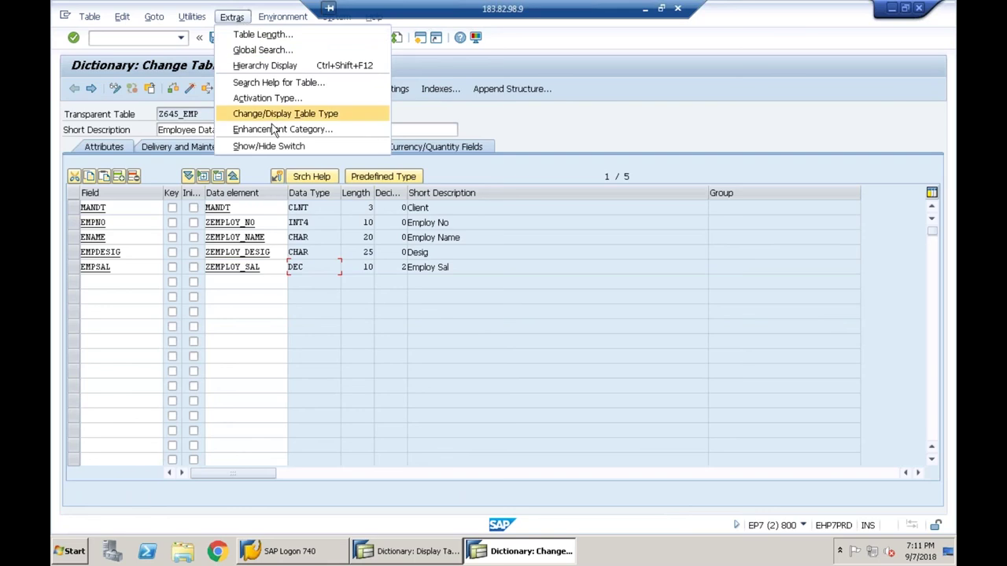
pyautogui.click(271, 125)
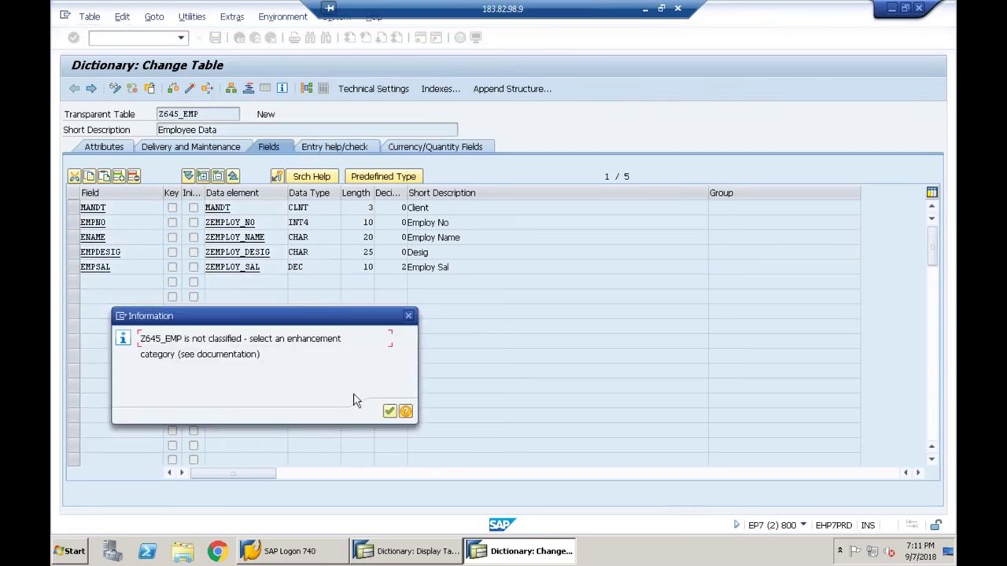
pyautogui.click(389, 412)
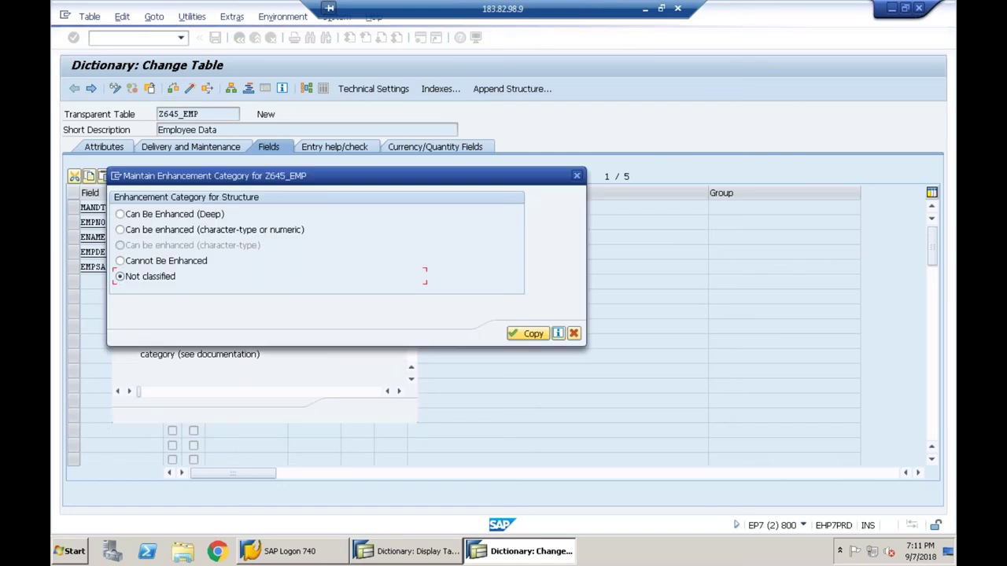
pyautogui.click(194, 232)
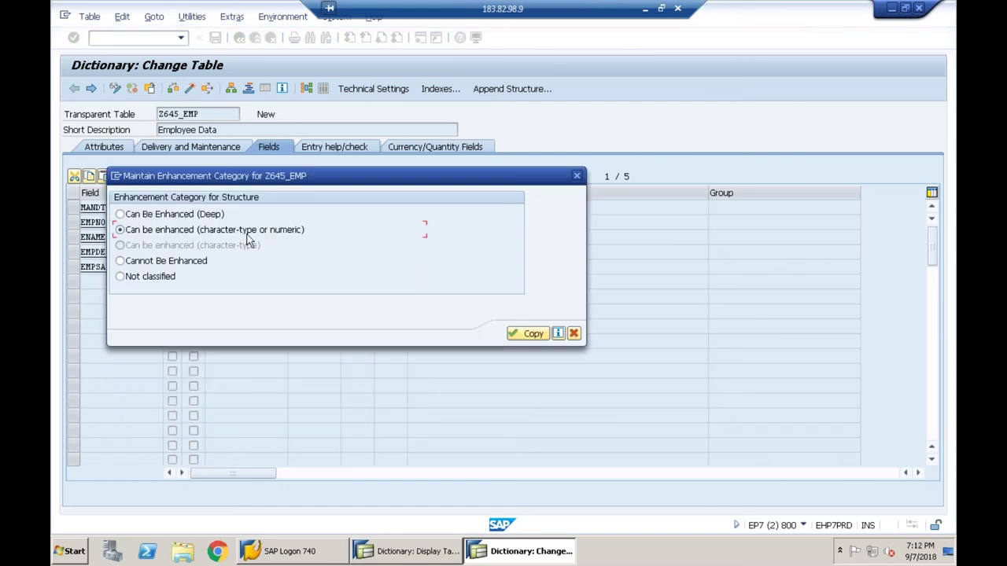
pyautogui.click(523, 334)
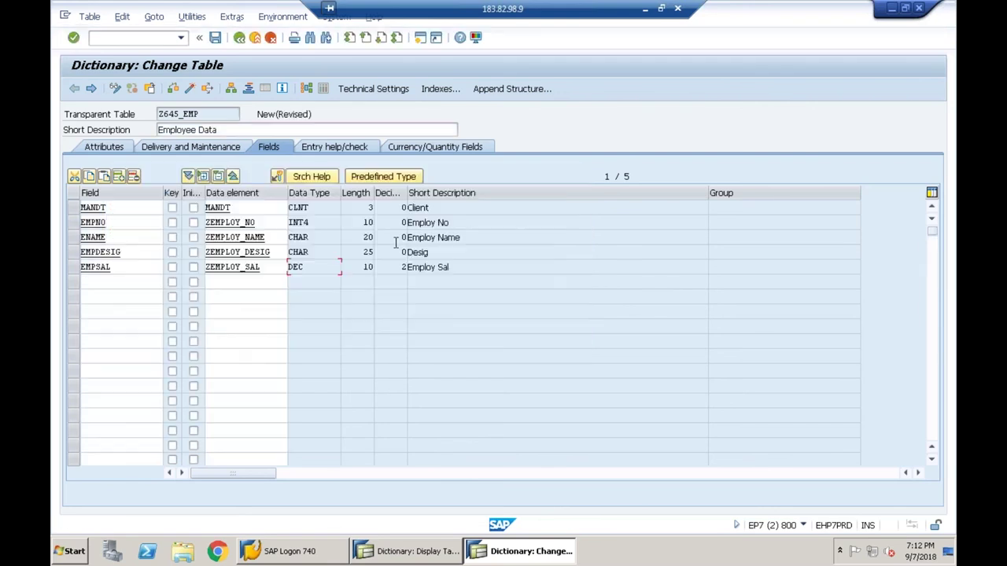
pyautogui.click(214, 40)
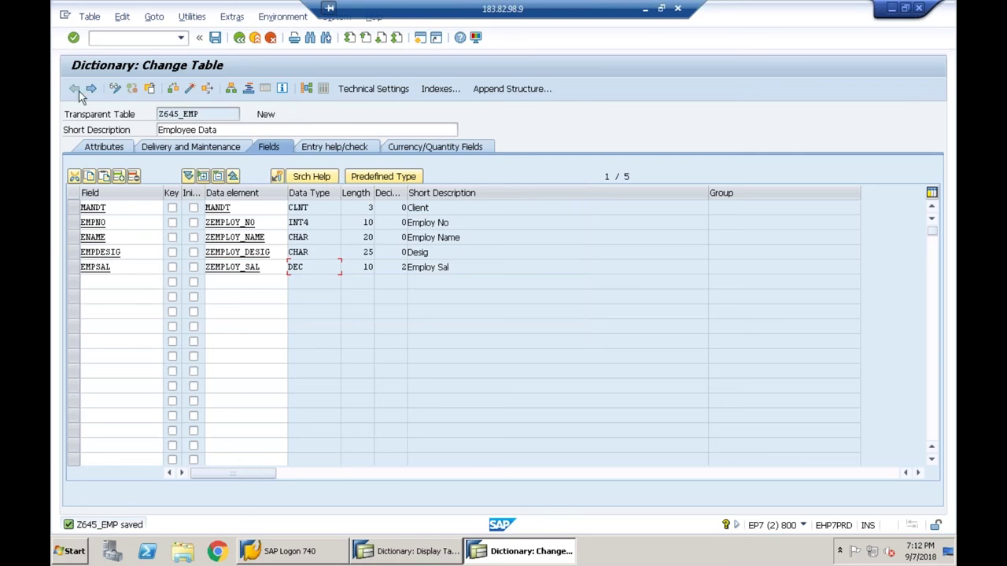
# - Check Z645_EMP, mark MANDT as a key field, and activate the table
pyautogui.click(173, 88)
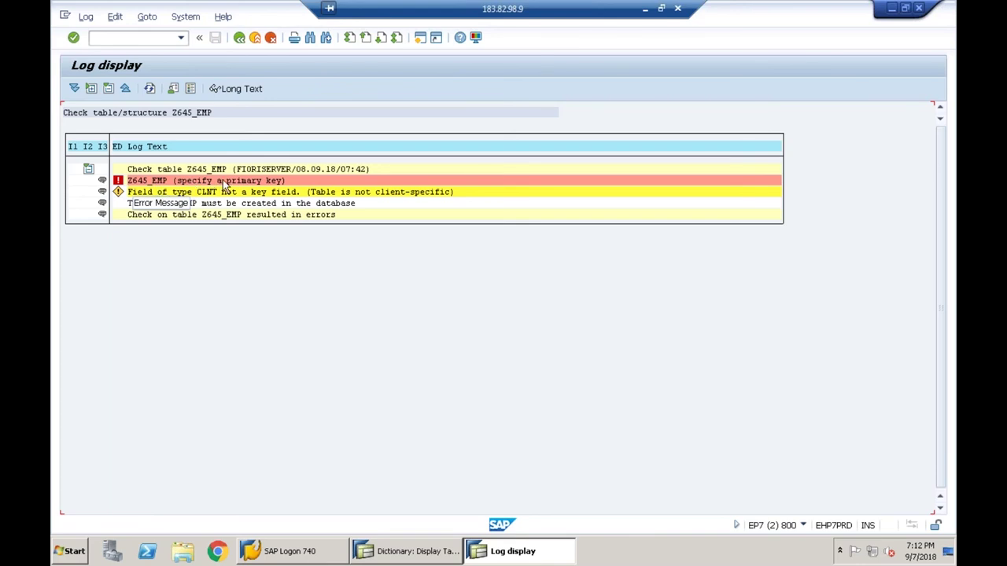
pyautogui.click(240, 38)
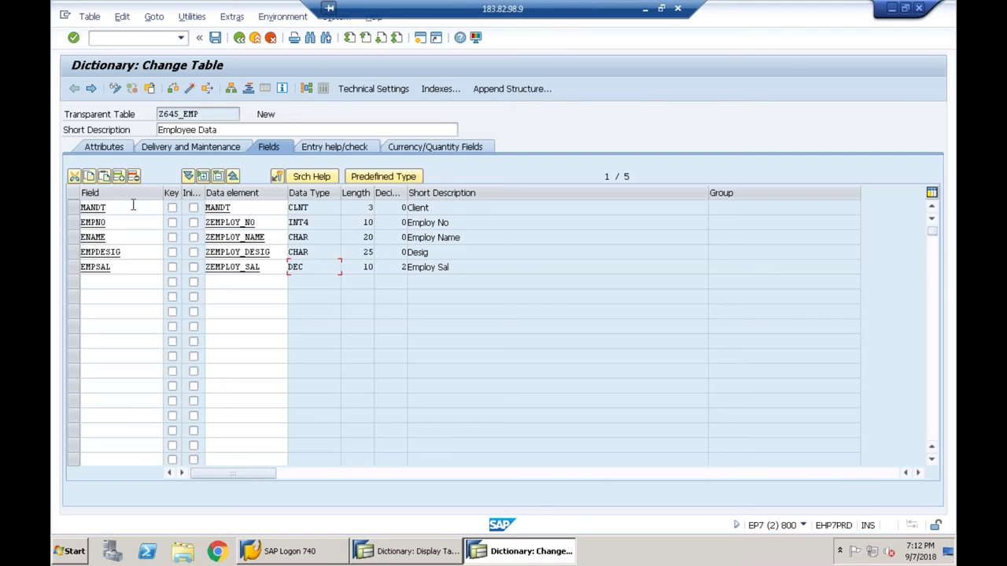
pyautogui.click(172, 208)
pyautogui.click(173, 207)
pyautogui.click(189, 90)
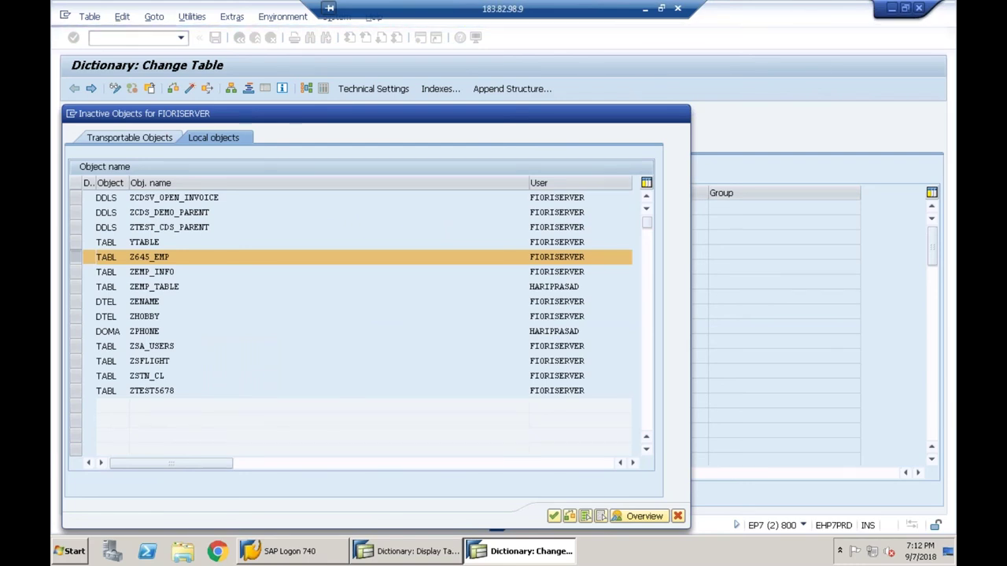
pyautogui.press('Return')
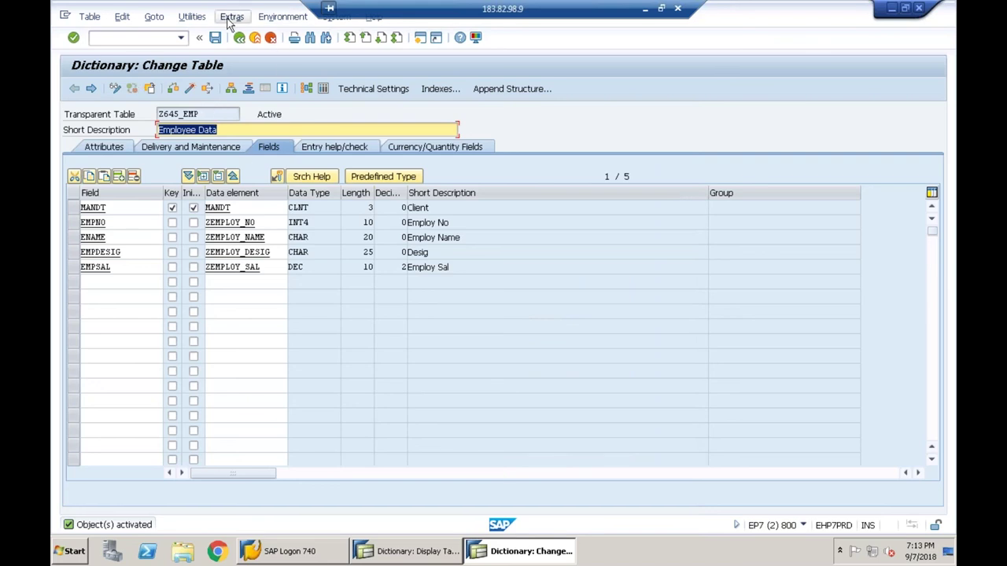
# - Open the Create Entries screen for Z645_EMP from Utilities > Table Contents
pyautogui.click(193, 17)
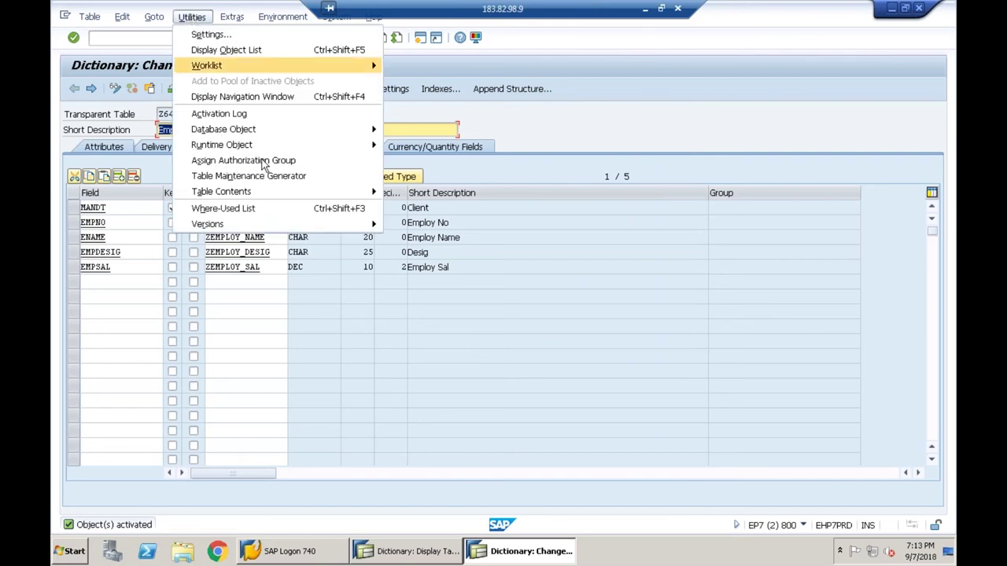
pyautogui.moveTo(272, 194)
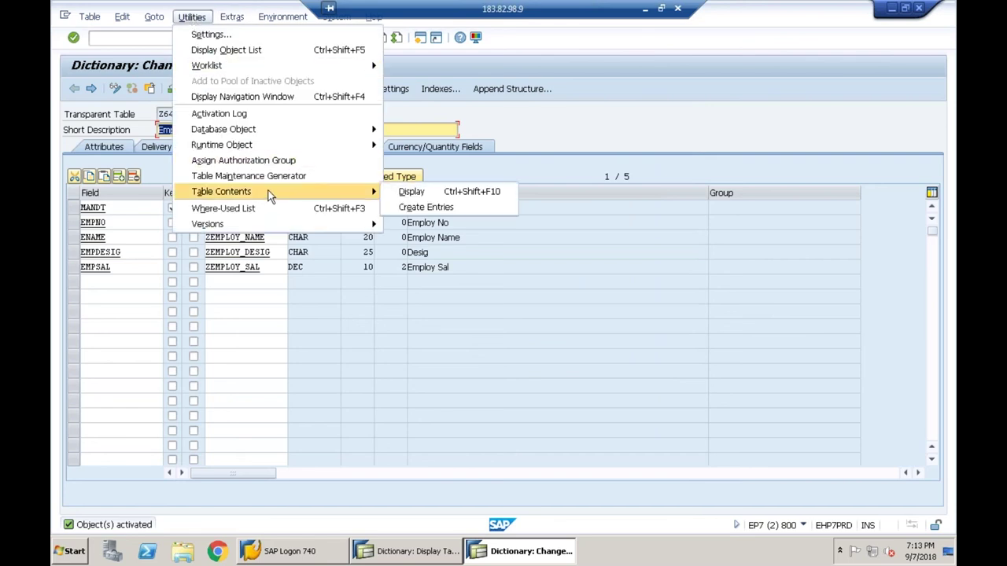
pyautogui.click(425, 208)
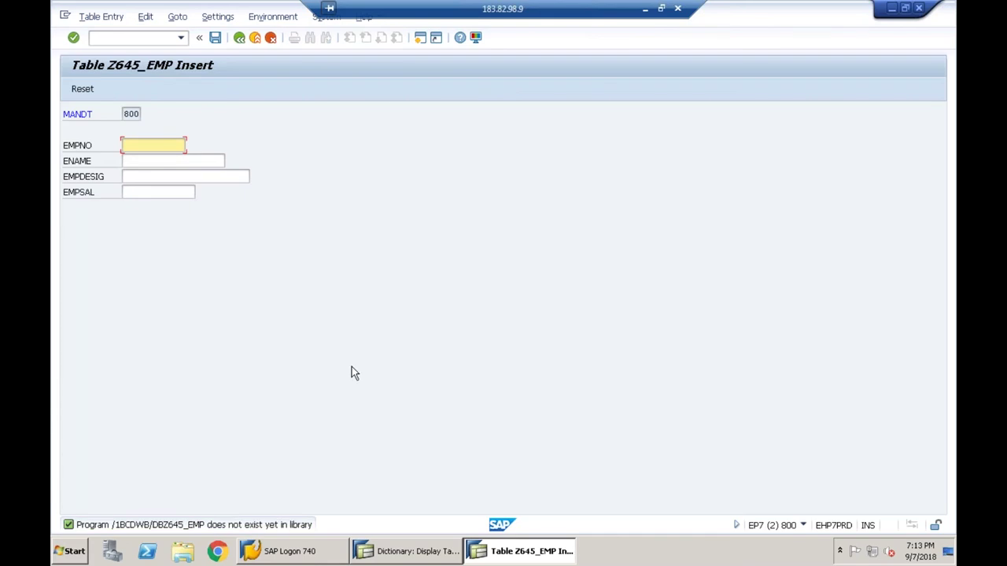
# - Enter EMPNO 1 and the employee's name for the new record
pyautogui.click(154, 144)
pyautogui.write('1')
pyautogui.click(146, 162)
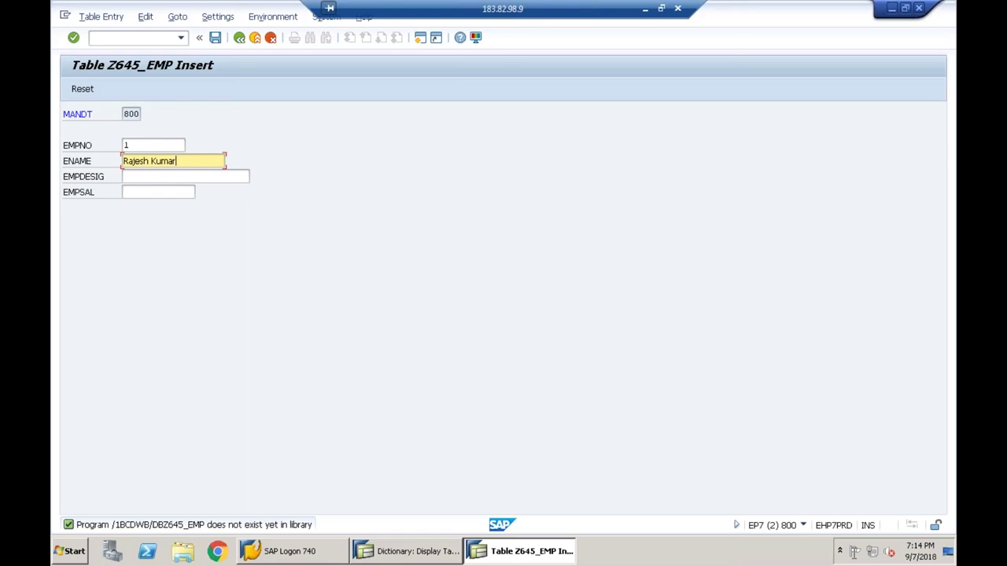
pyautogui.press('Return')
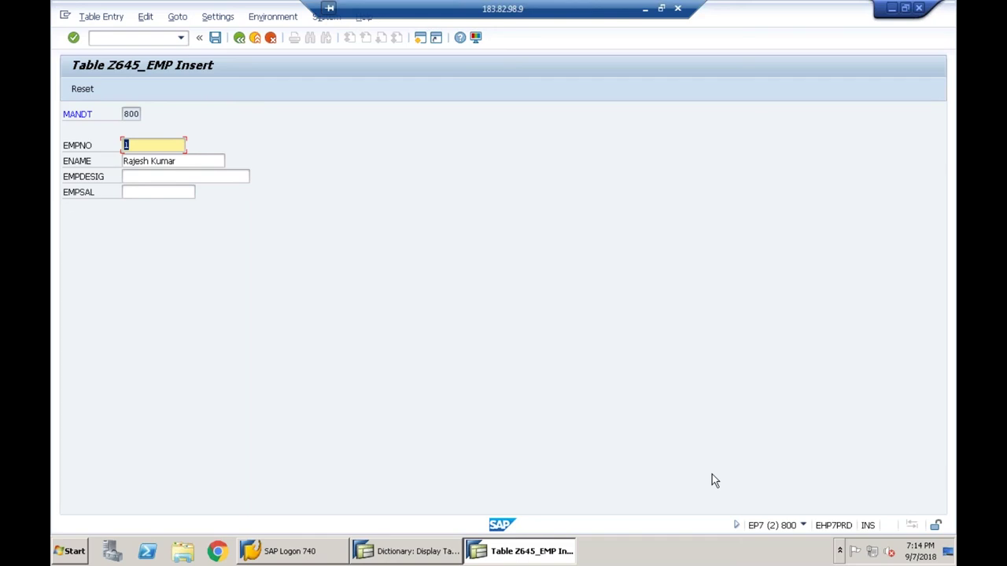
# - Choose designation Manager, enter salary 123456, and save the record
pyautogui.click(157, 176)
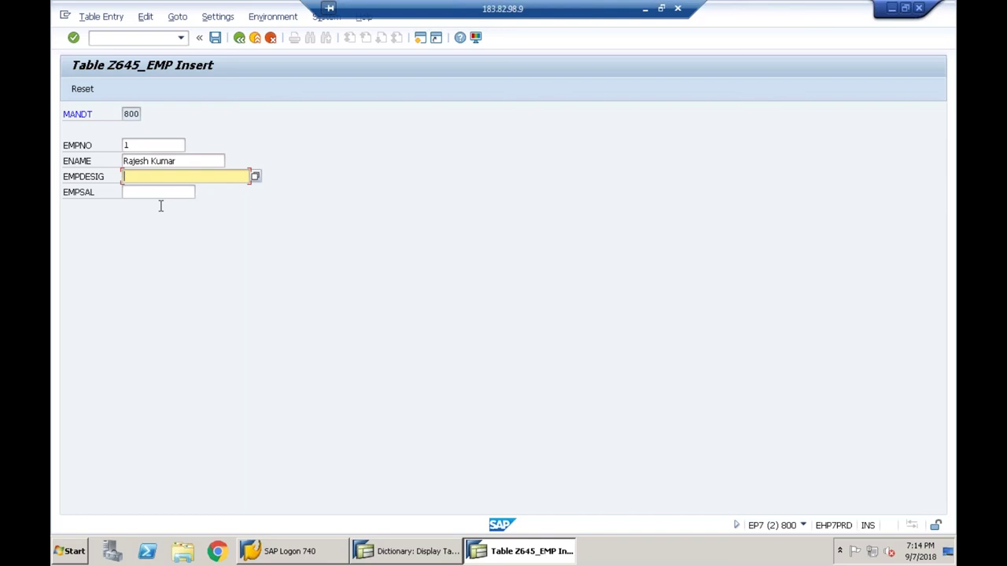
pyautogui.click(256, 178)
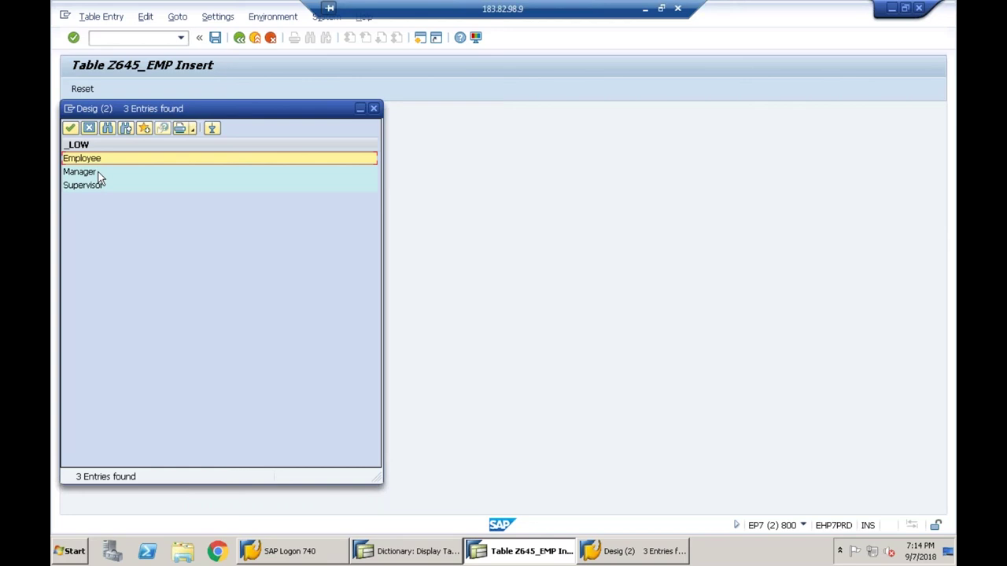
pyautogui.click(100, 174)
pyautogui.press('Return')
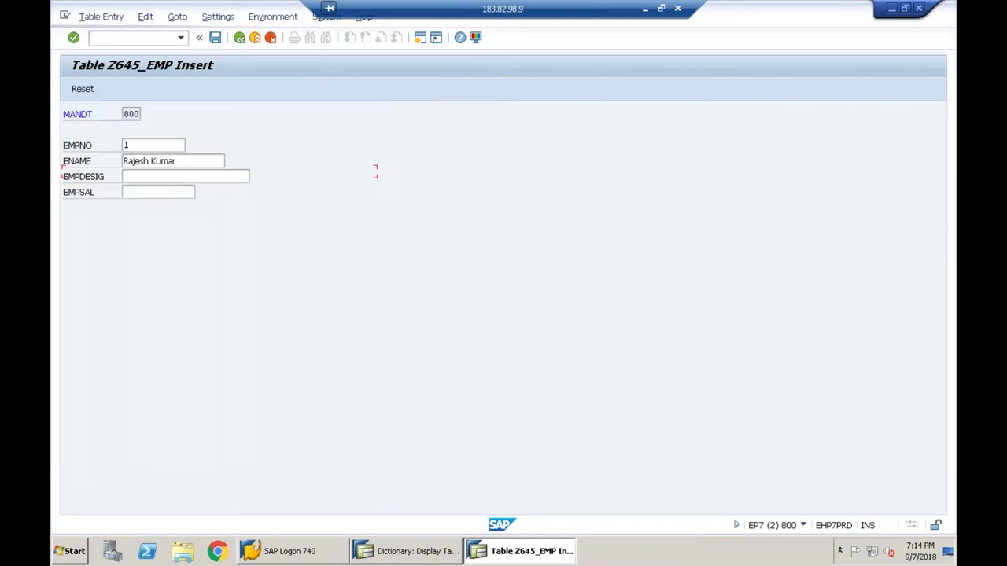
pyautogui.write('1')
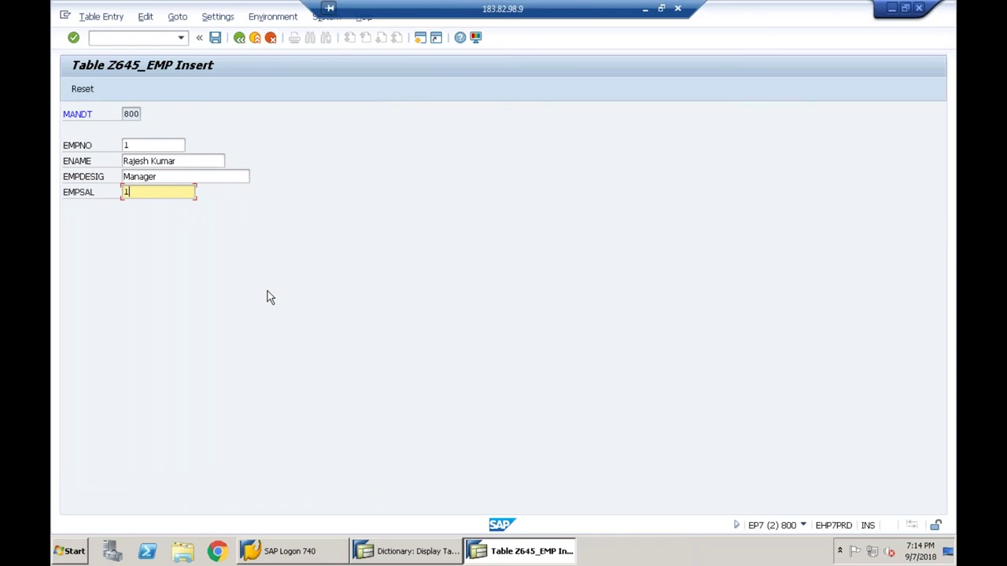
pyautogui.write('23456')
pyautogui.press('Return')
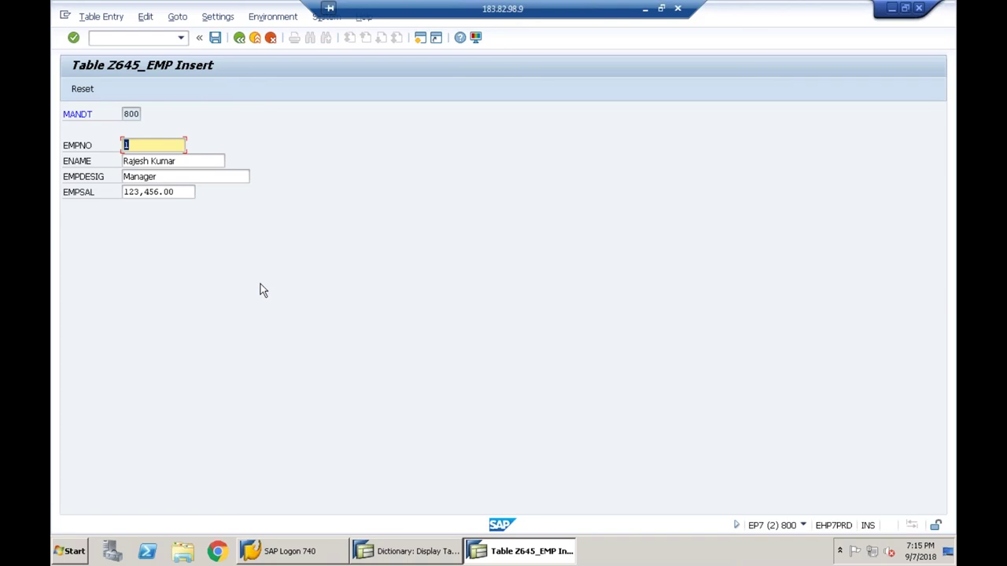
pyautogui.click(215, 39)
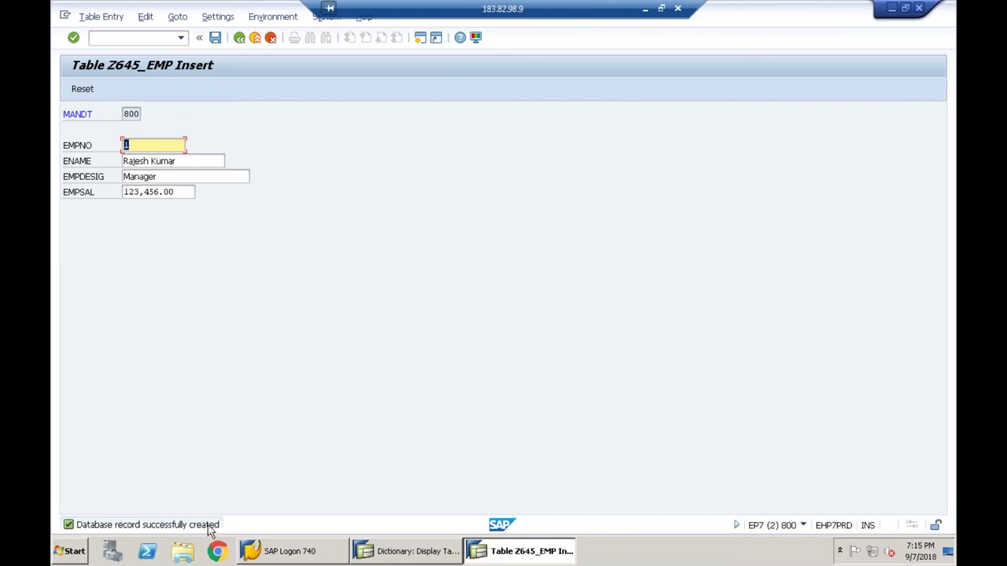
# - List Z645_EMP's contents in the Data Browser to confirm employee 1, then return
pyautogui.click(239, 38)
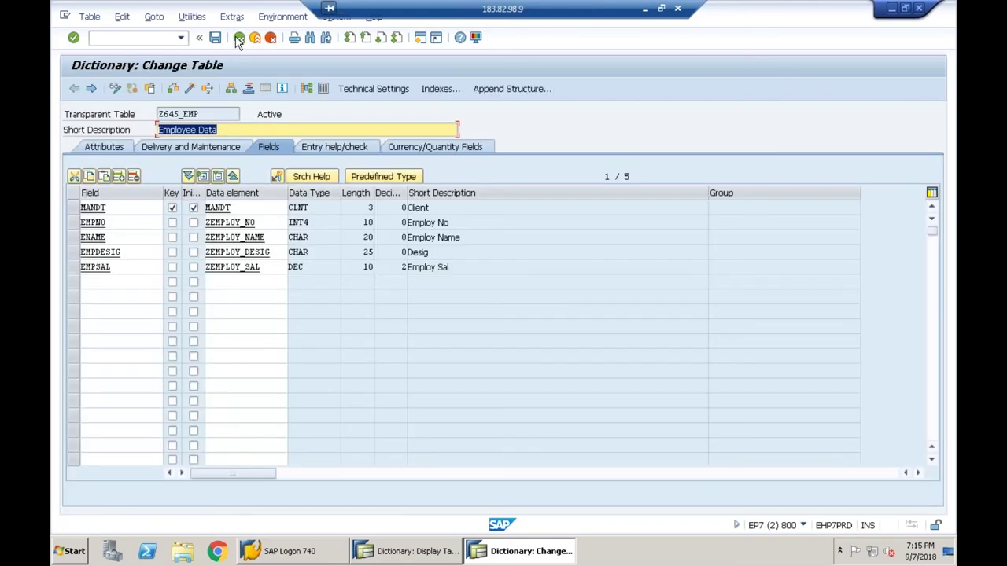
pyautogui.click(323, 88)
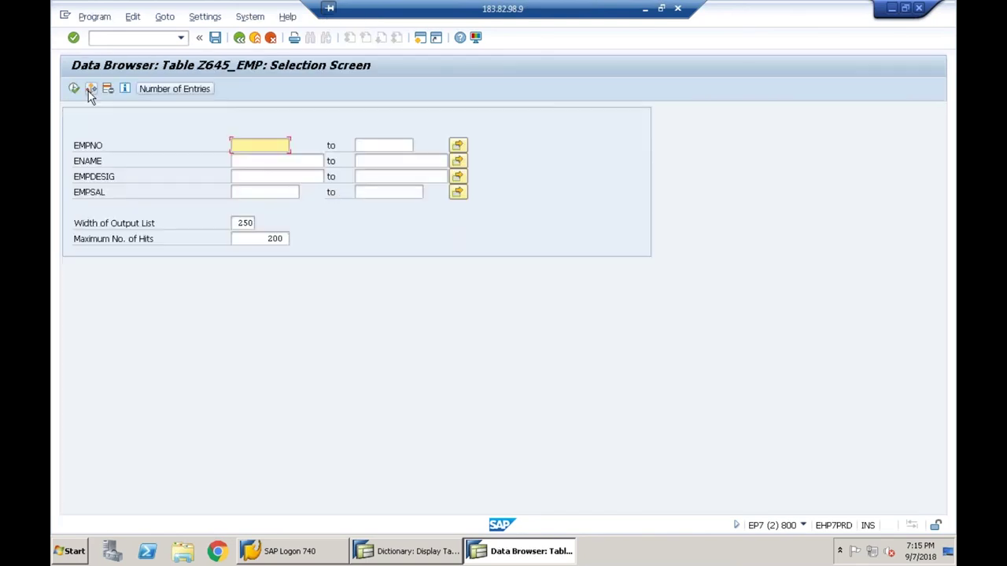
pyautogui.click(73, 88)
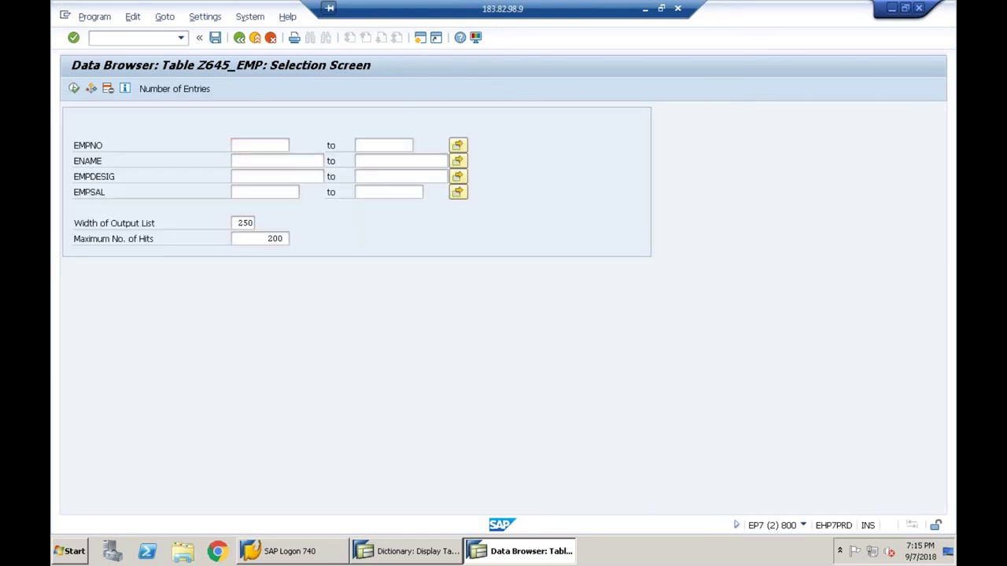
pyautogui.press('F3')
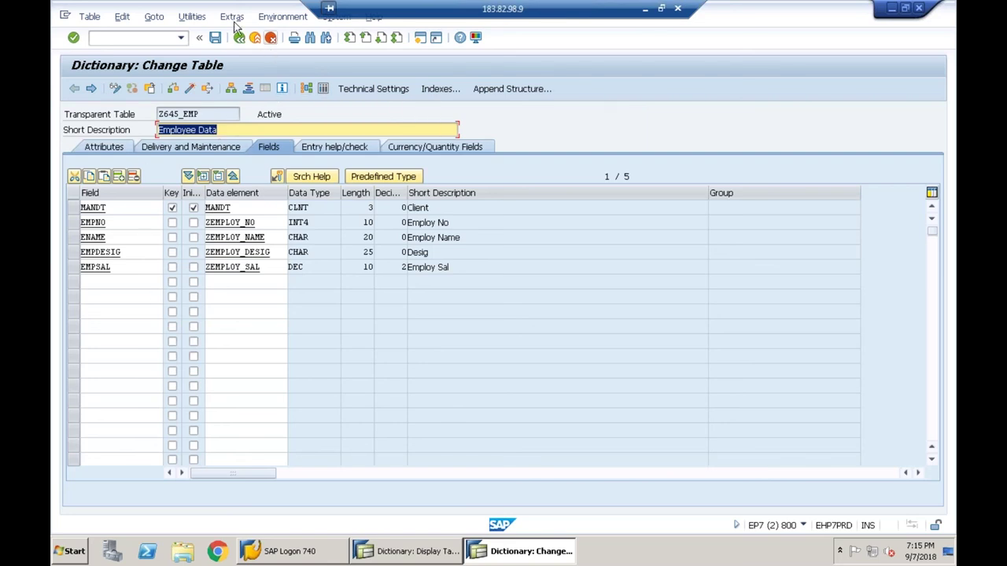
pyautogui.click(200, 18)
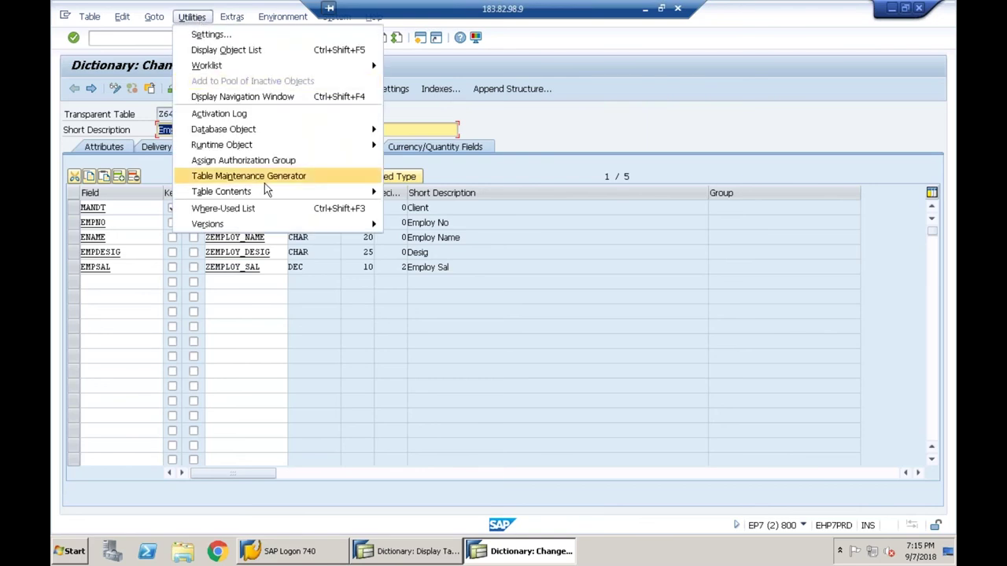
# - Start a new Z645_EMP entry with EMPNO 2 and the employee's name
pyautogui.moveTo(266, 196)
pyautogui.click(421, 208)
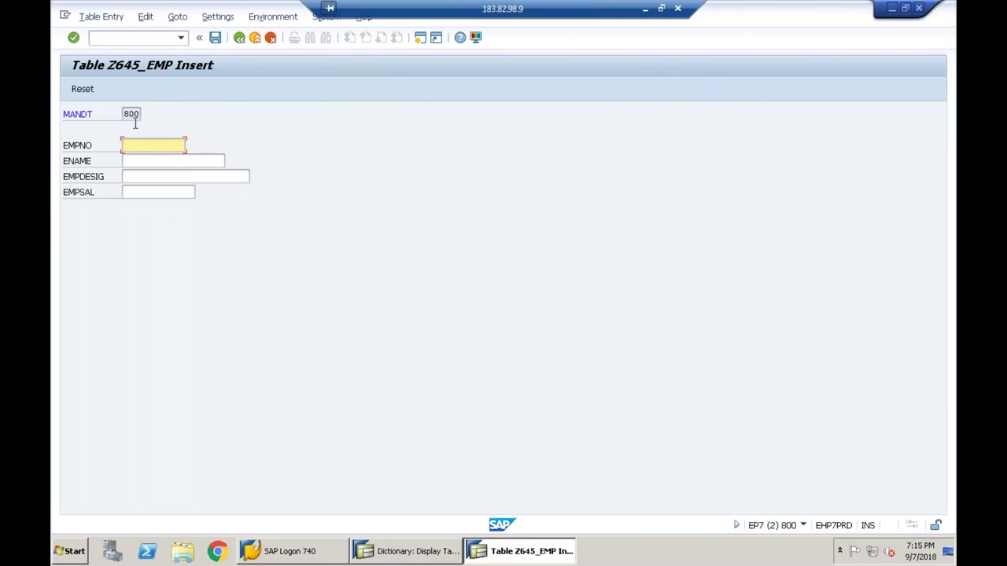
pyautogui.write('2')
pyautogui.click(157, 160)
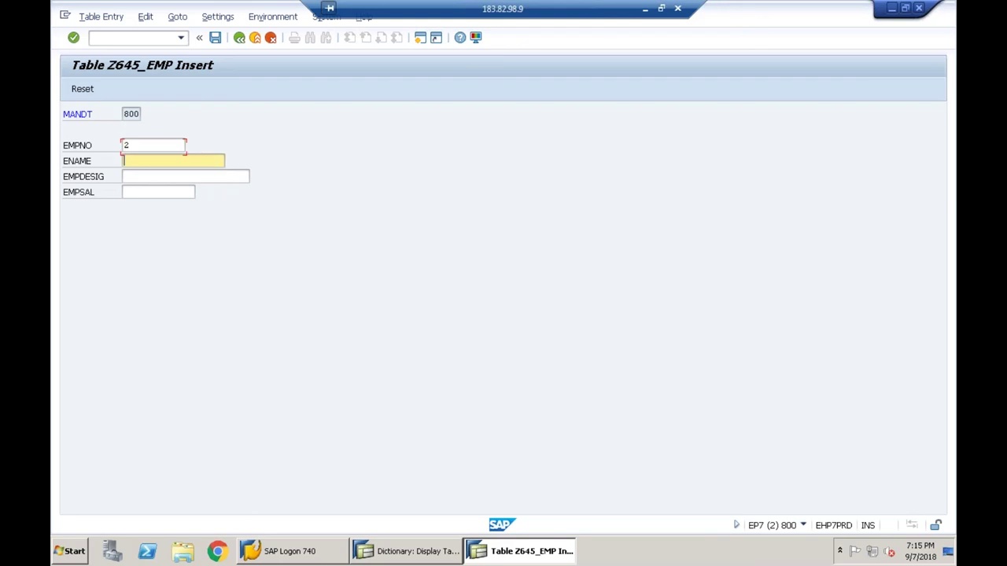
pyautogui.write('Kishore')
# - Choose designation Supervisor, enter salary 3456, and save the record
pyautogui.press('Tab')
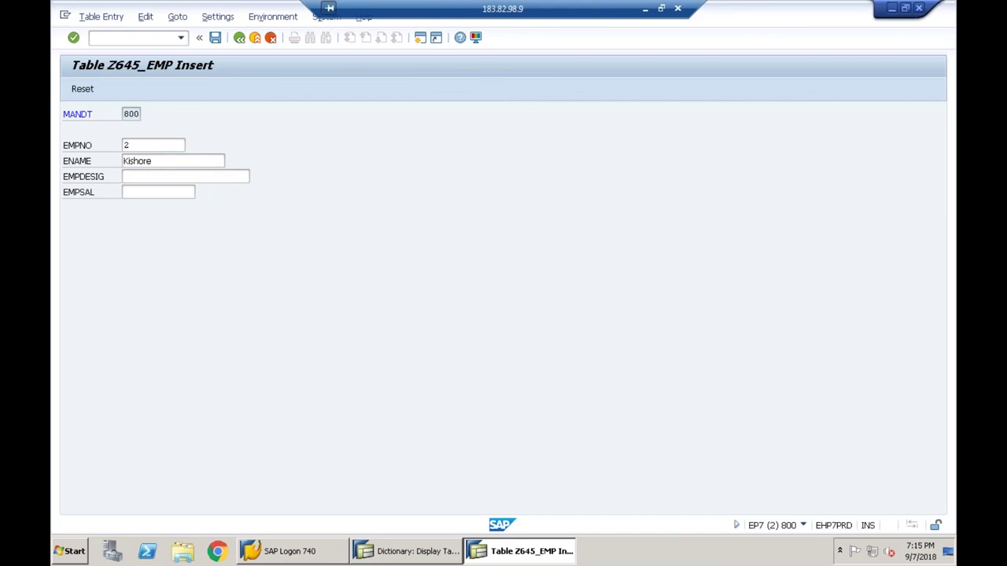
pyautogui.press('F4')
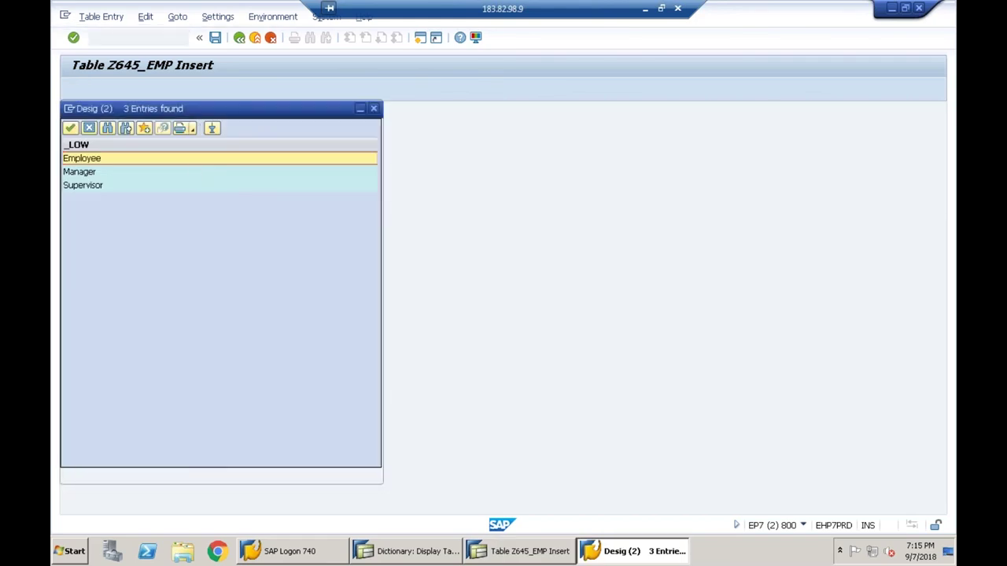
pyautogui.doubleClick(118, 185)
pyautogui.write('3456')
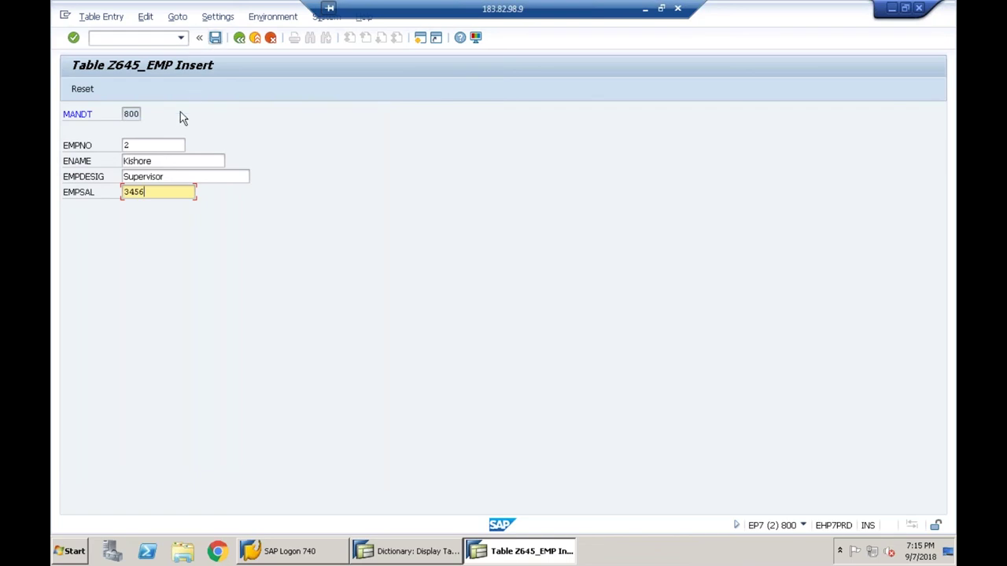
pyautogui.click(214, 39)
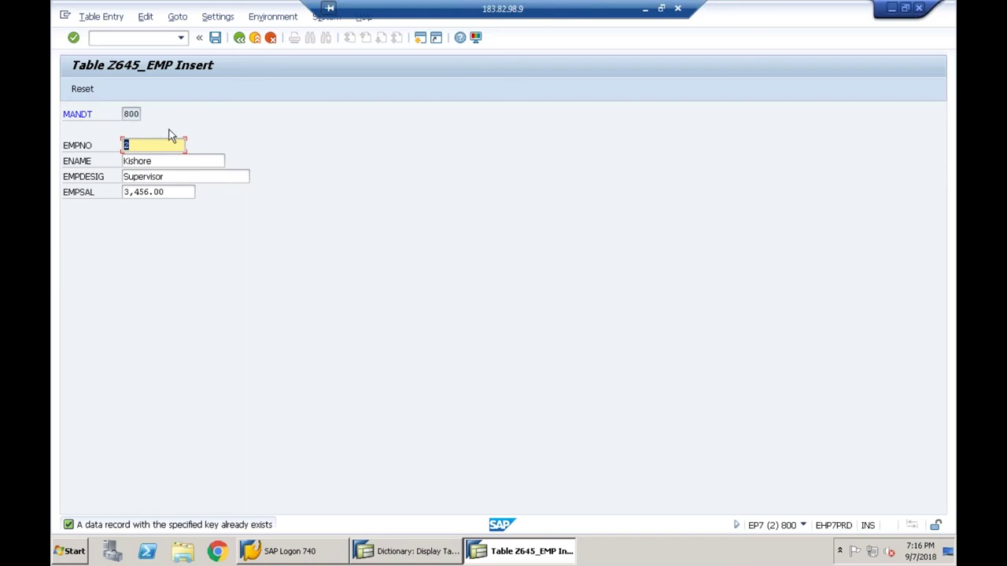
# - Go back from the Z645_EMP insert screen to the Dictionary: Change Table definition
pyautogui.click(241, 40)
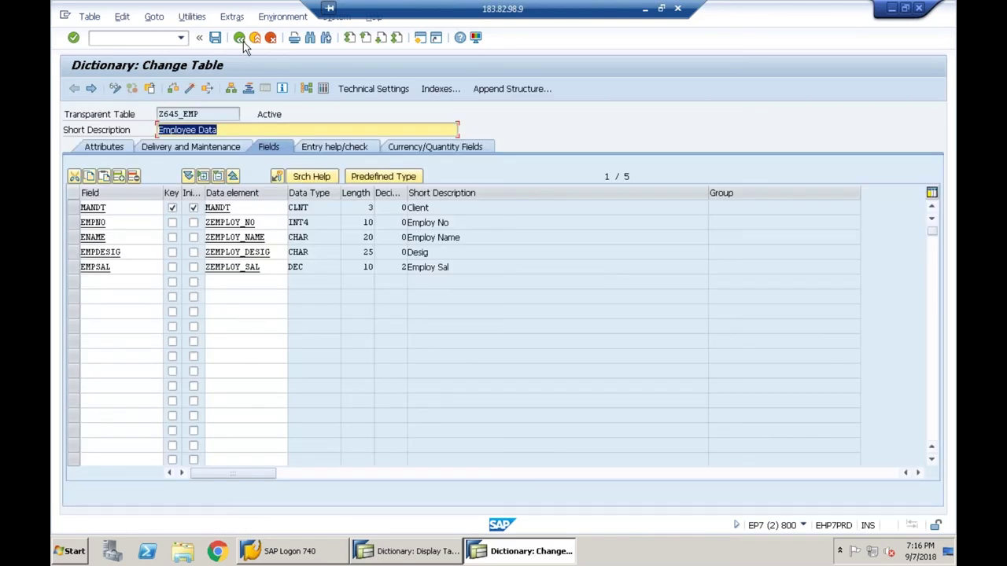
pyautogui.click(324, 89)
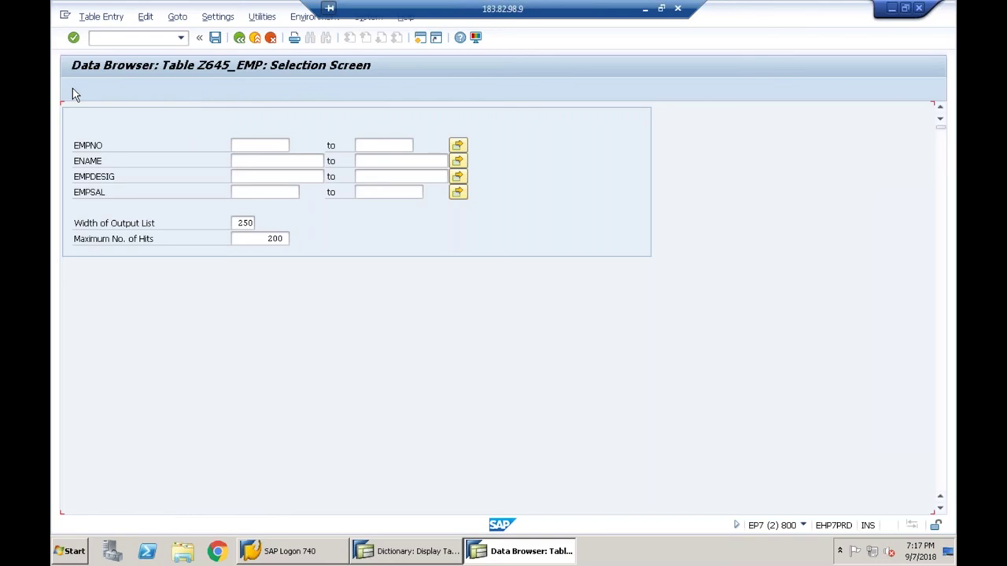
pyautogui.click(73, 88)
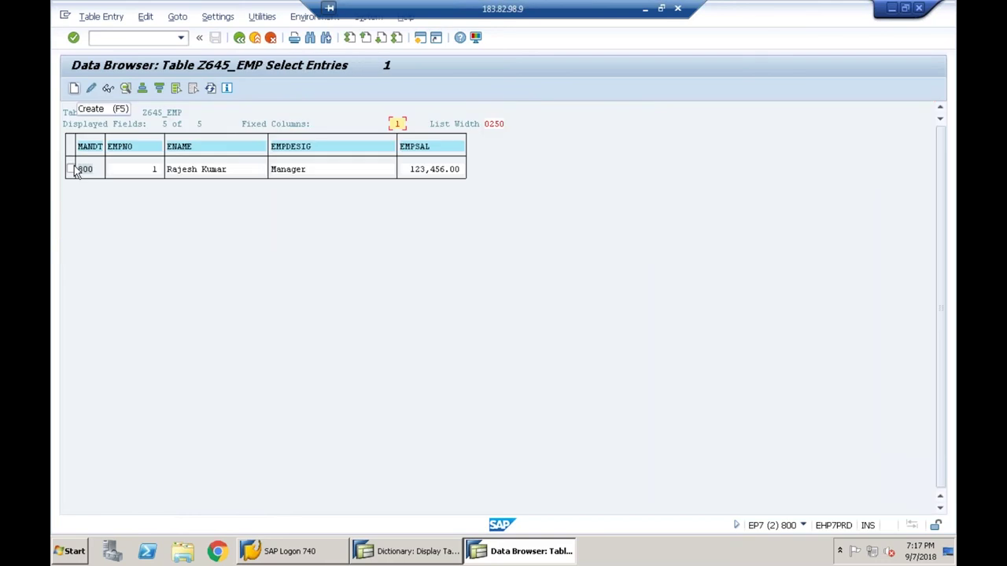
pyautogui.click(244, 39)
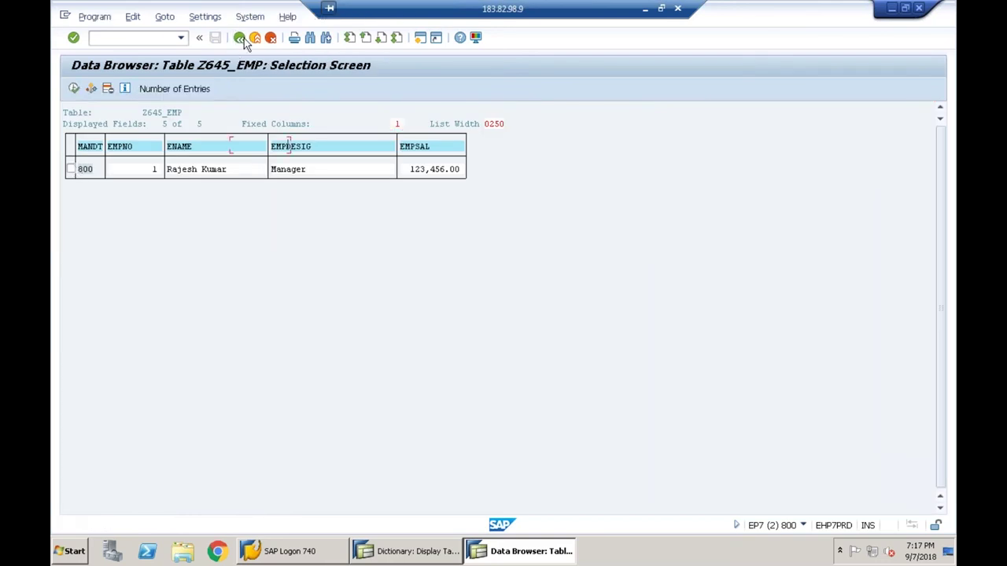
pyautogui.press('F3')
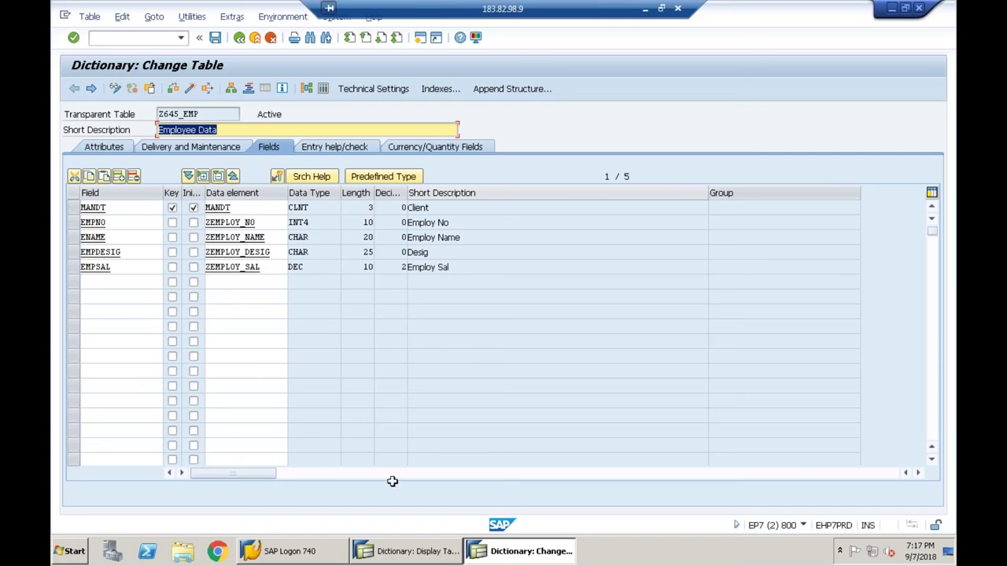
pyautogui.click(406, 552)
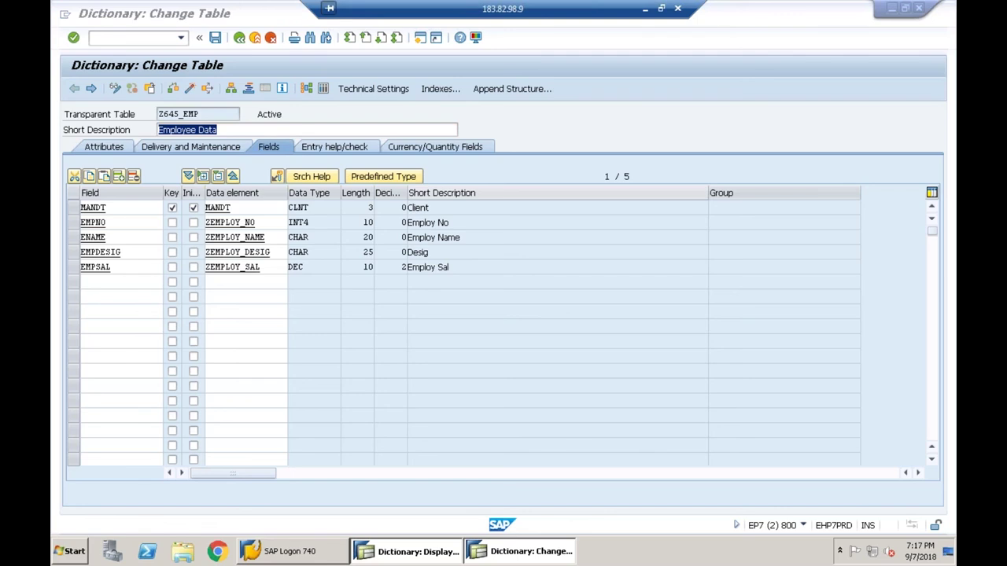
pyautogui.click(491, 551)
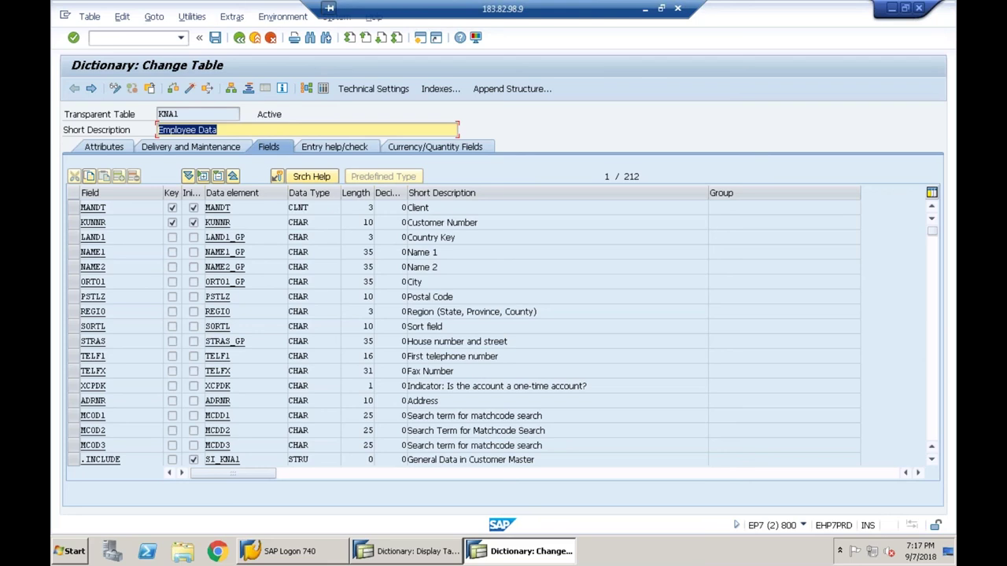
pyautogui.click(421, 557)
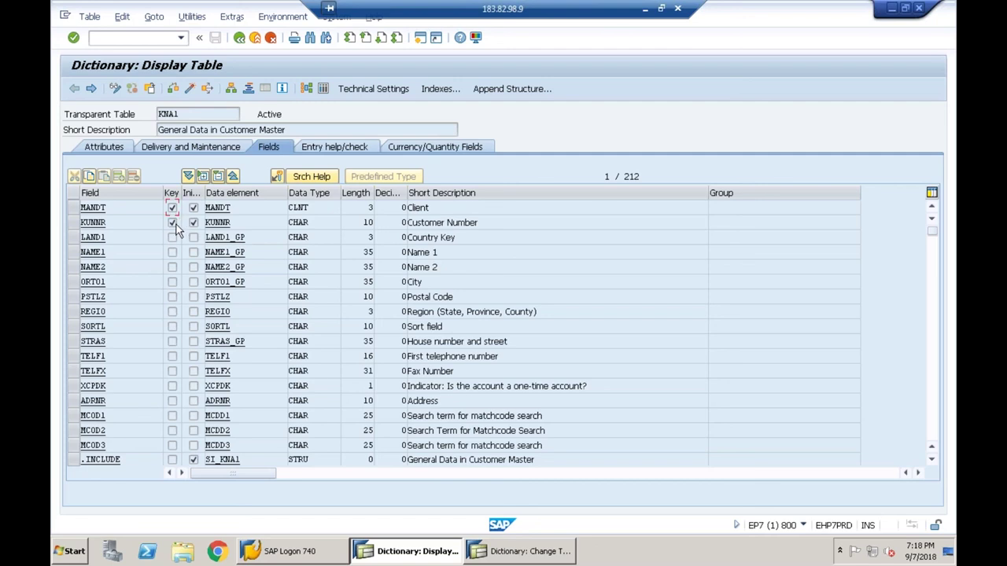
pyautogui.click(173, 224)
pyautogui.click(499, 550)
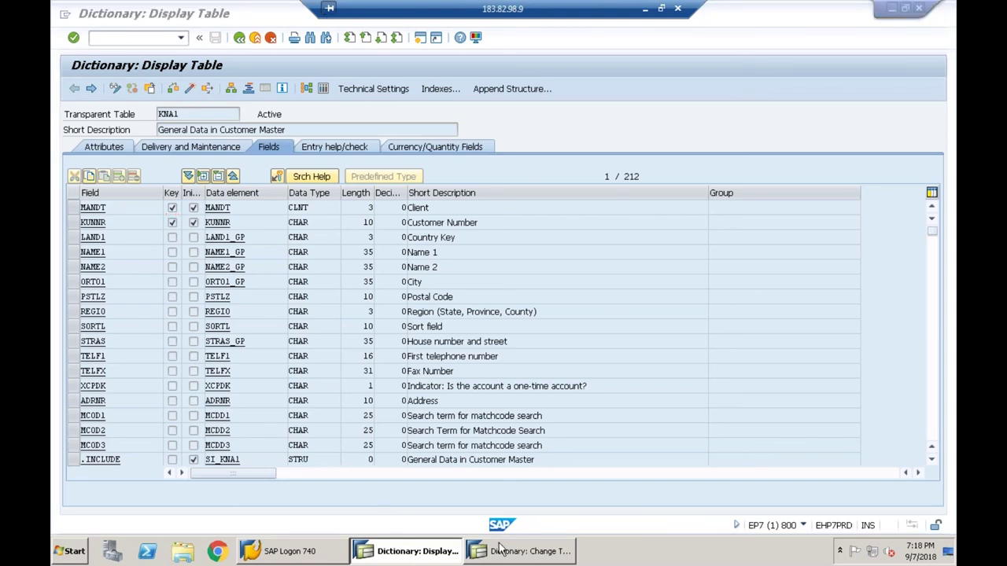
pyautogui.hotkey('alt', 'Tab')
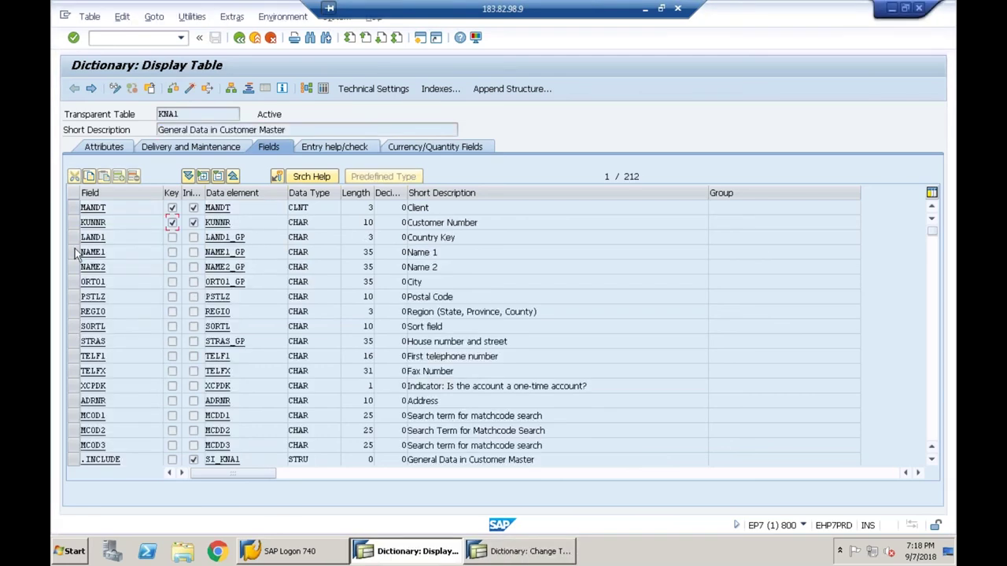
pyautogui.click(507, 555)
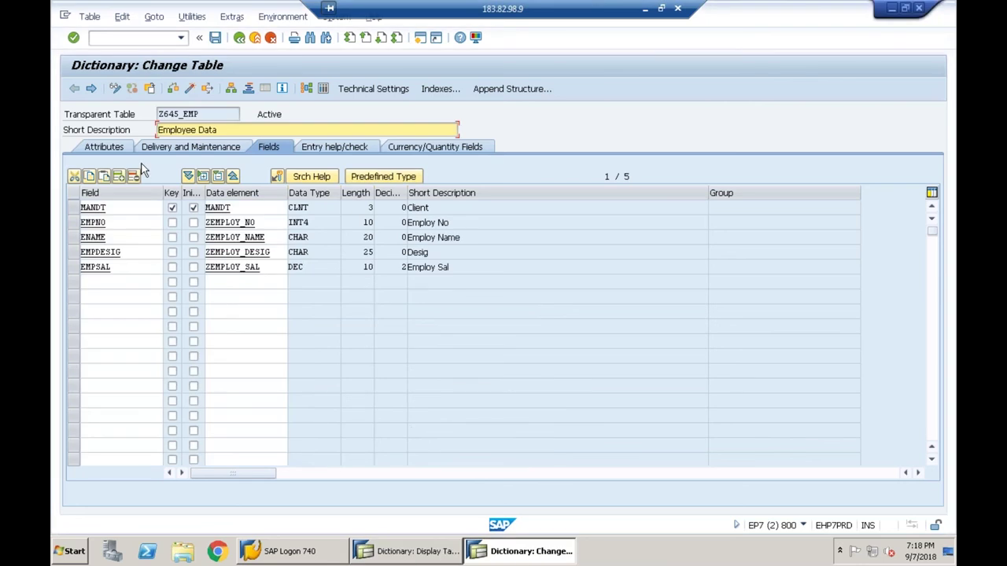
# - Mark EMPNO as a key field, save and activate Z645_EMP, and open its Contents selection
pyautogui.click(172, 223)
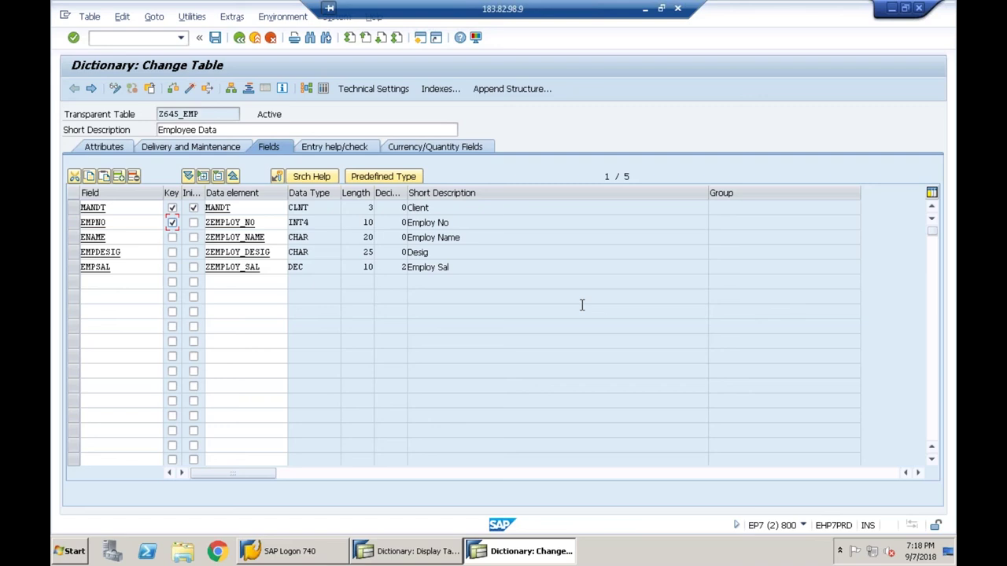
pyautogui.click(215, 39)
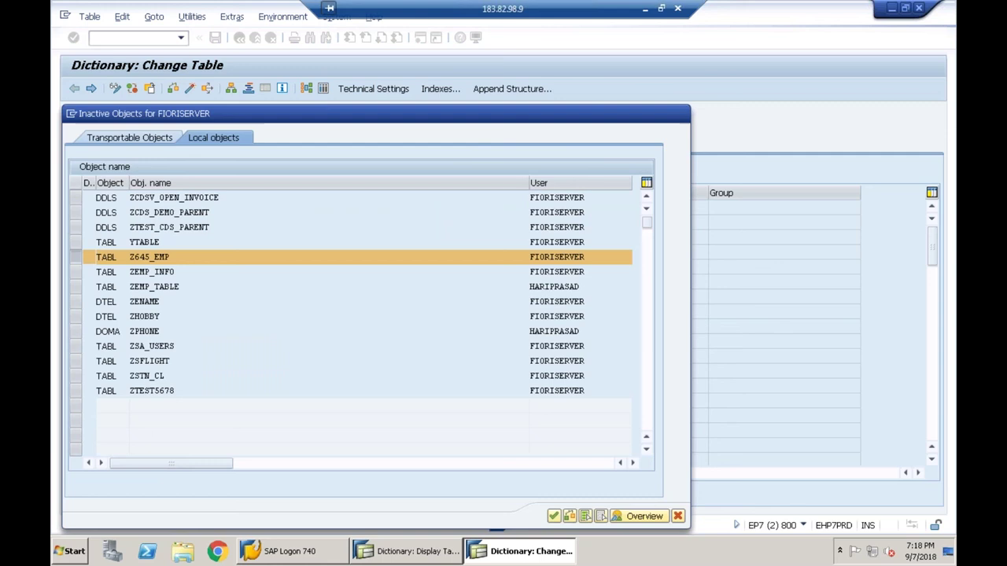
pyautogui.press('Return')
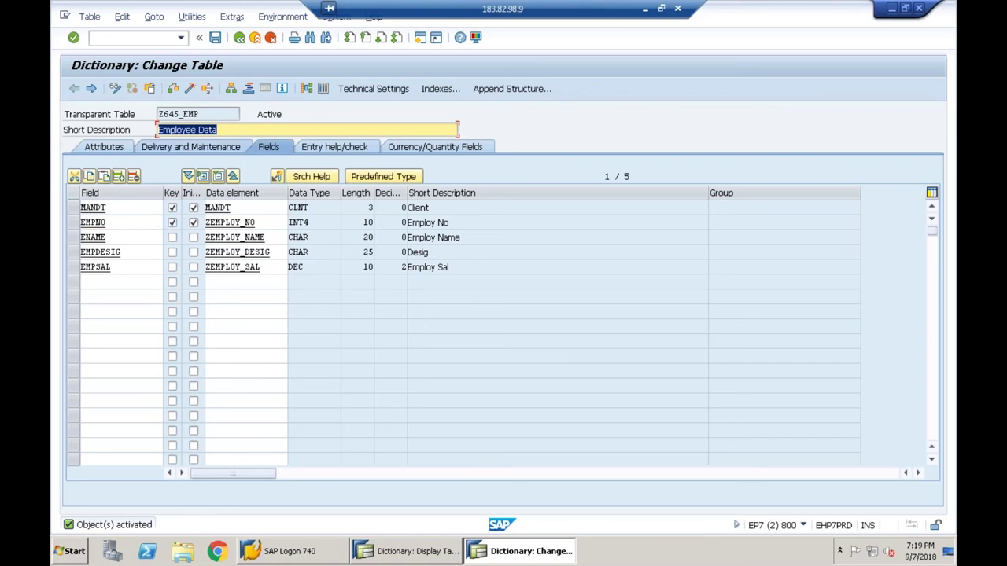
pyautogui.click(321, 90)
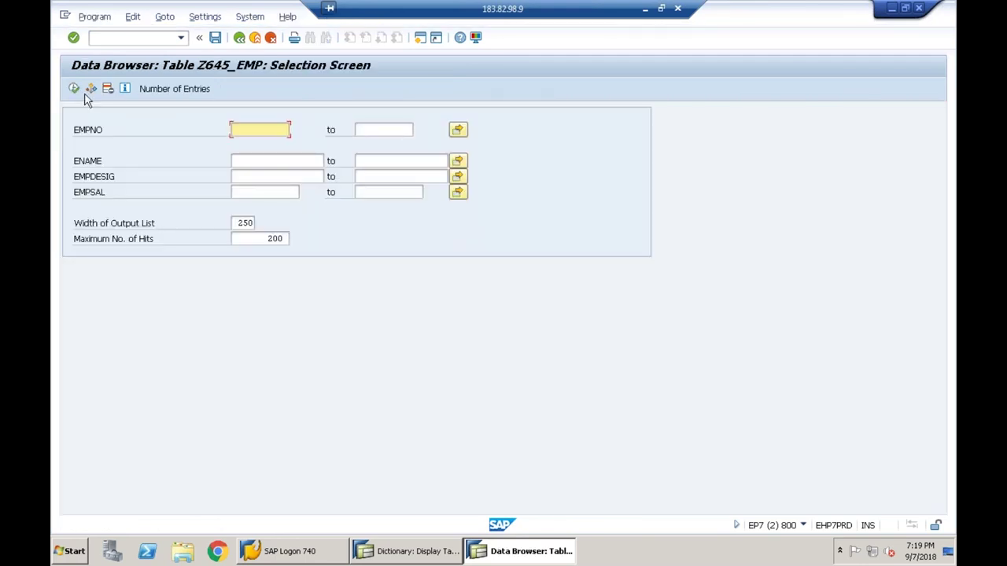
# - List the records currently stored in Z645_EMP, then return to the table definition
pyautogui.click(77, 90)
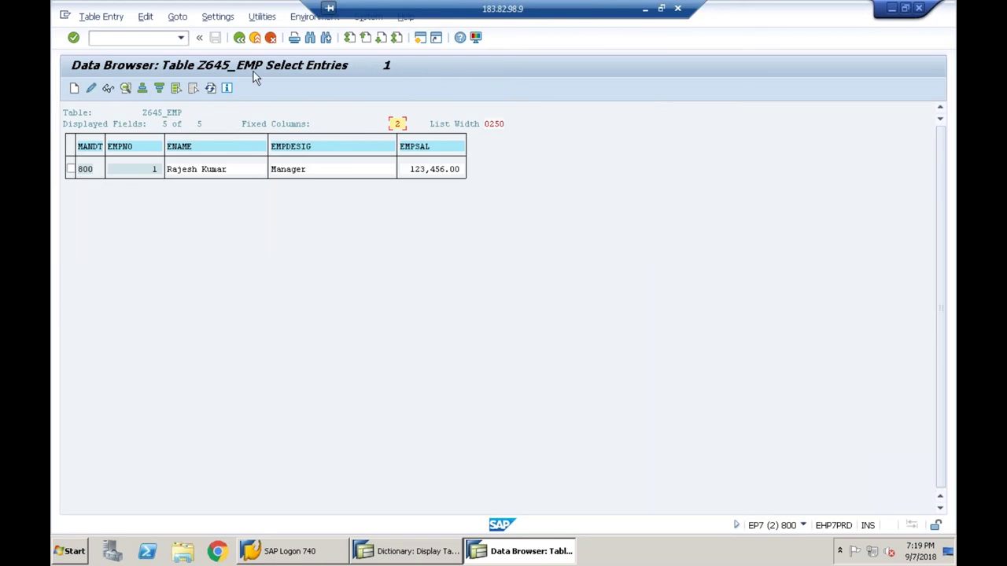
pyautogui.click(238, 42)
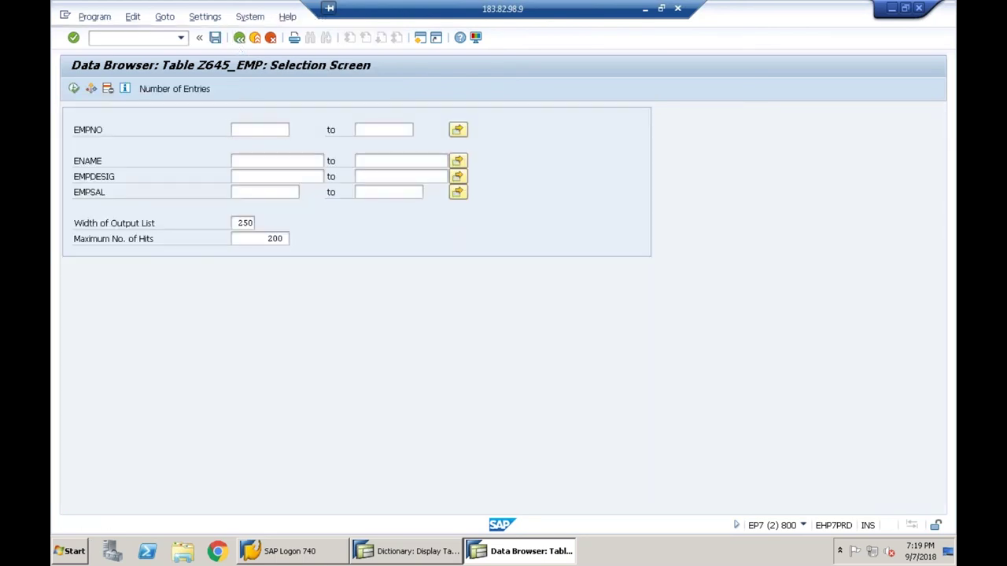
pyautogui.click(238, 37)
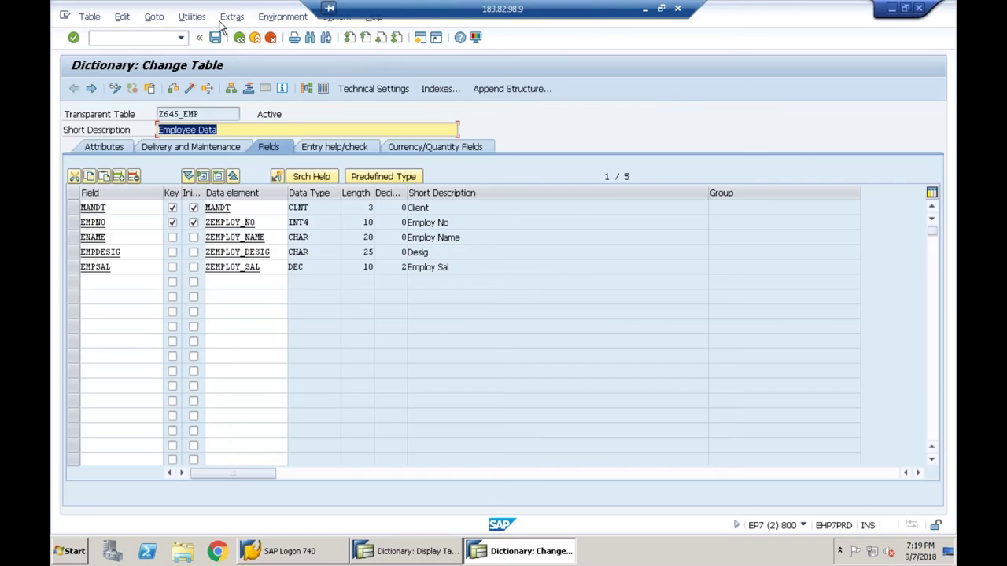
# - Create a new entry with EMPNO 2, an employee name, designation Employee and salary 1234
pyautogui.click(192, 17)
pyautogui.moveTo(321, 193)
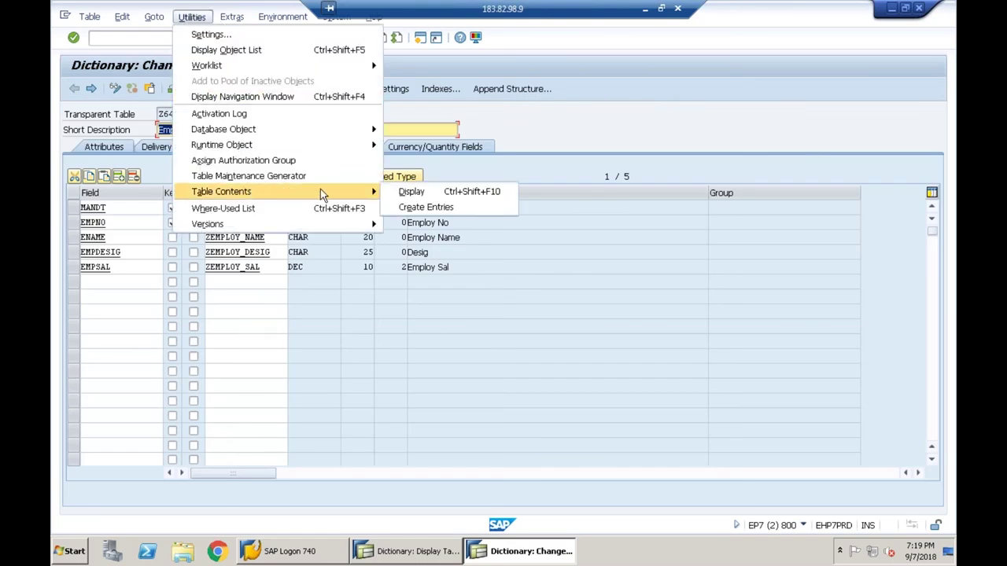
pyautogui.click(413, 209)
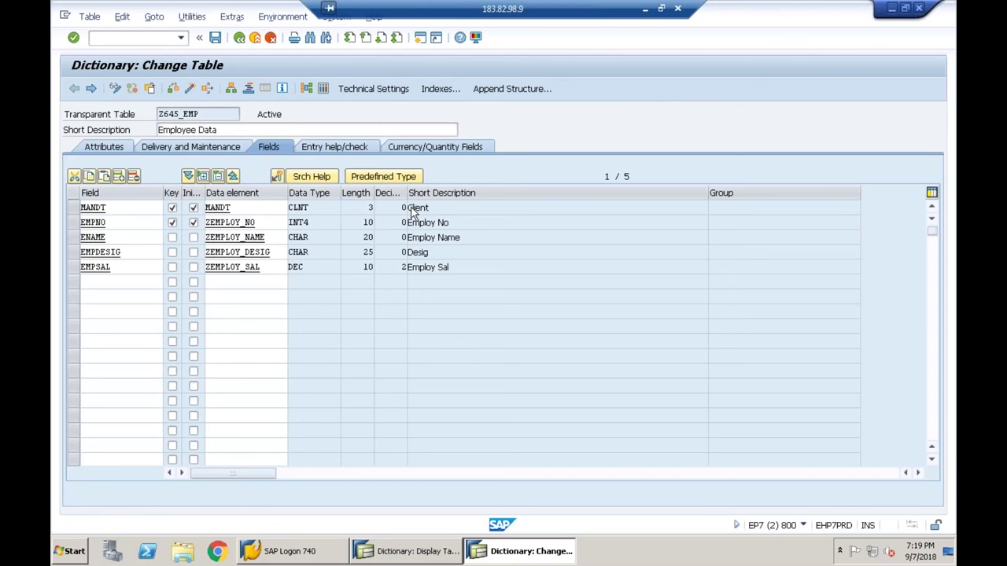
pyautogui.write('2')
pyautogui.press('Tab')
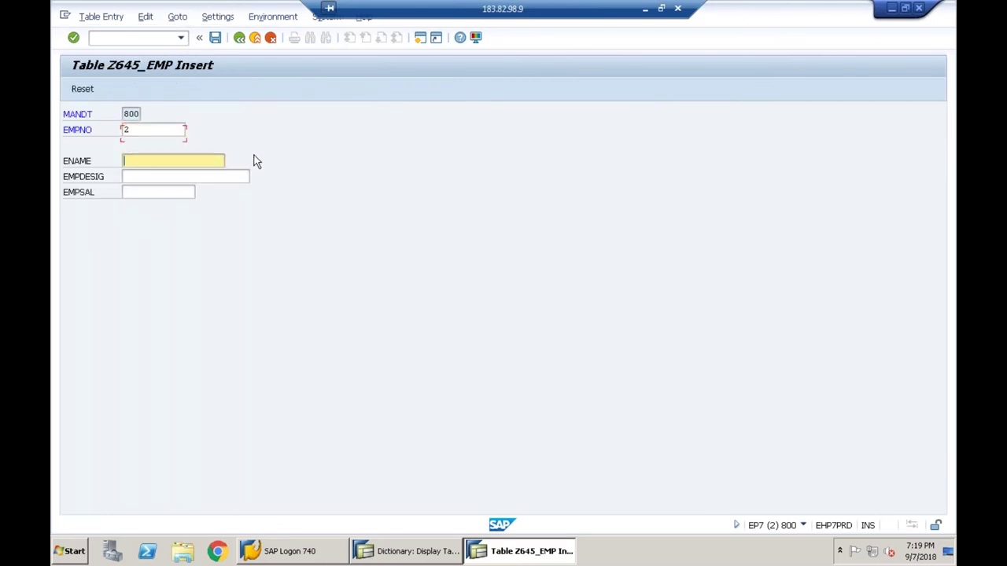
pyautogui.write('Kishore')
pyautogui.press('Tab')
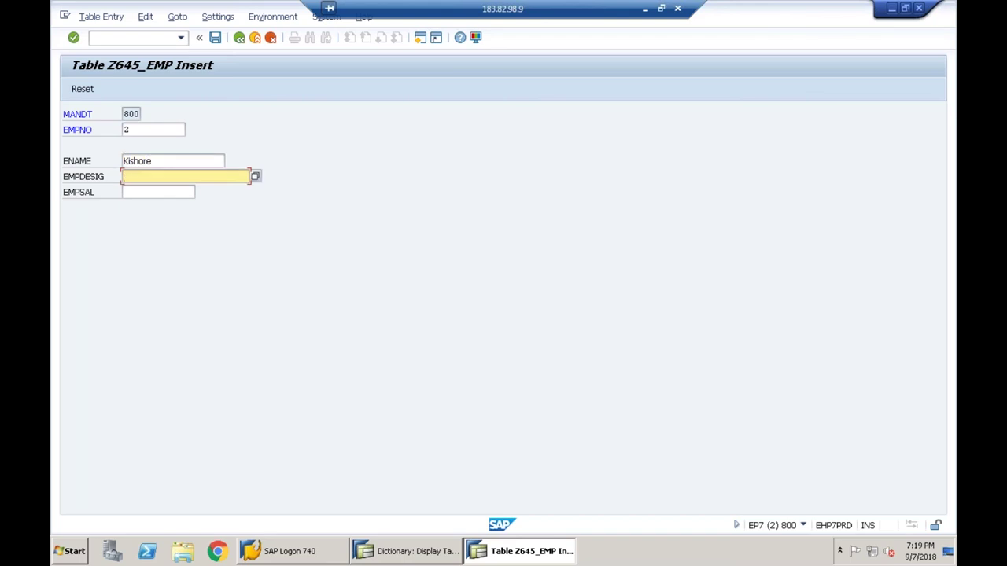
pyautogui.press('F4')
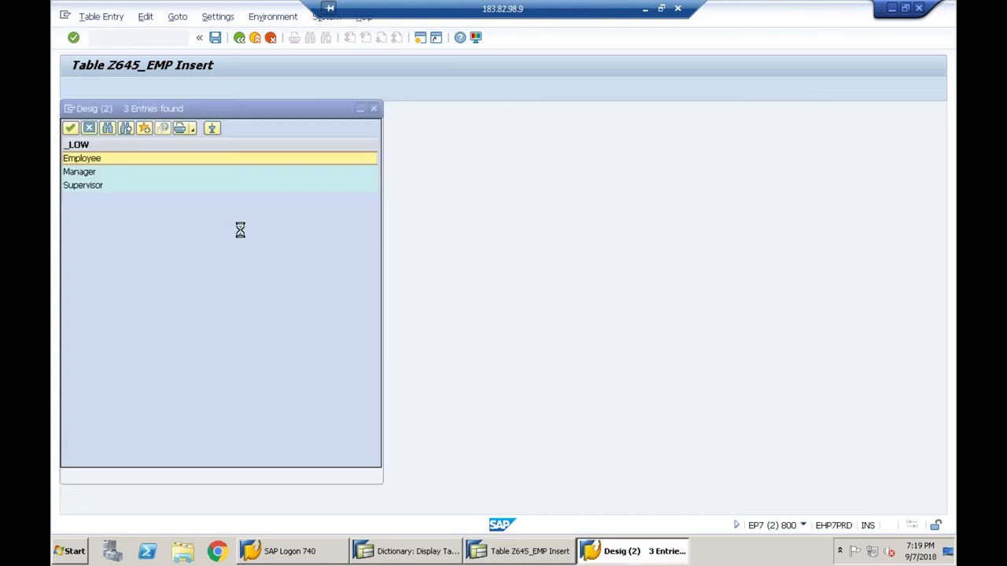
pyautogui.press('Escape')
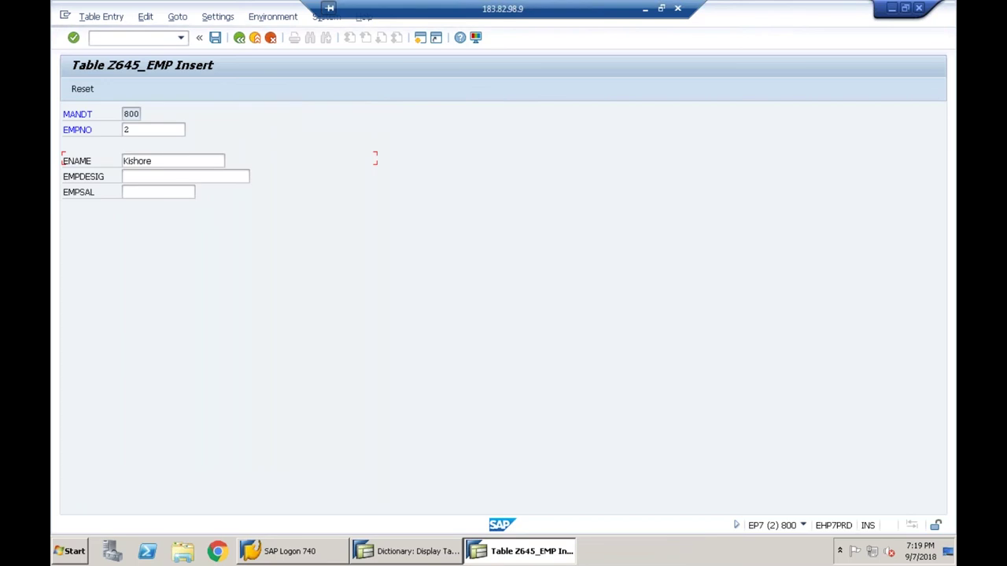
pyautogui.write('Employee')
pyautogui.press('Tab')
pyautogui.write('1234')
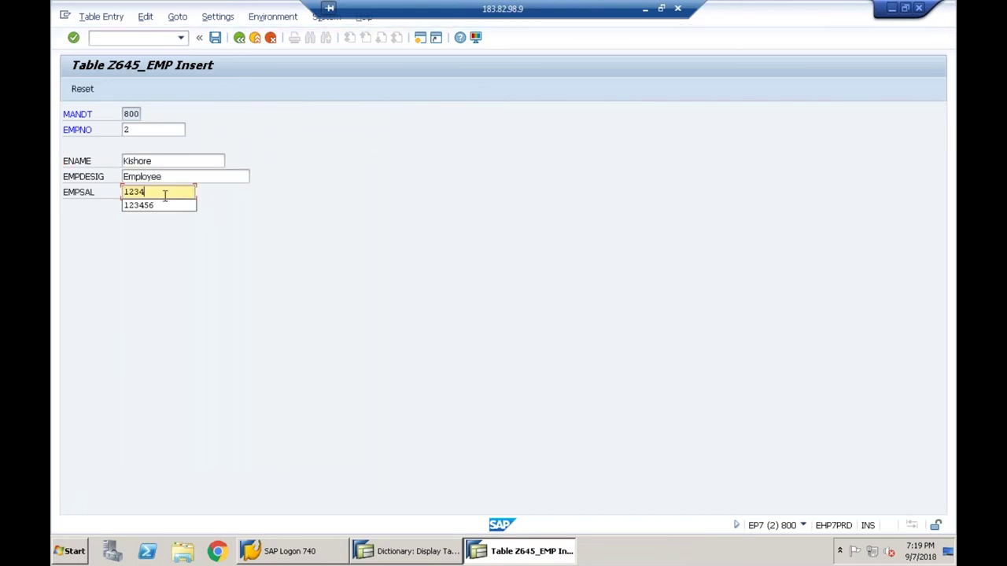
# - Save the second employee record and return to the Z645_EMP definition
pyautogui.click(216, 38)
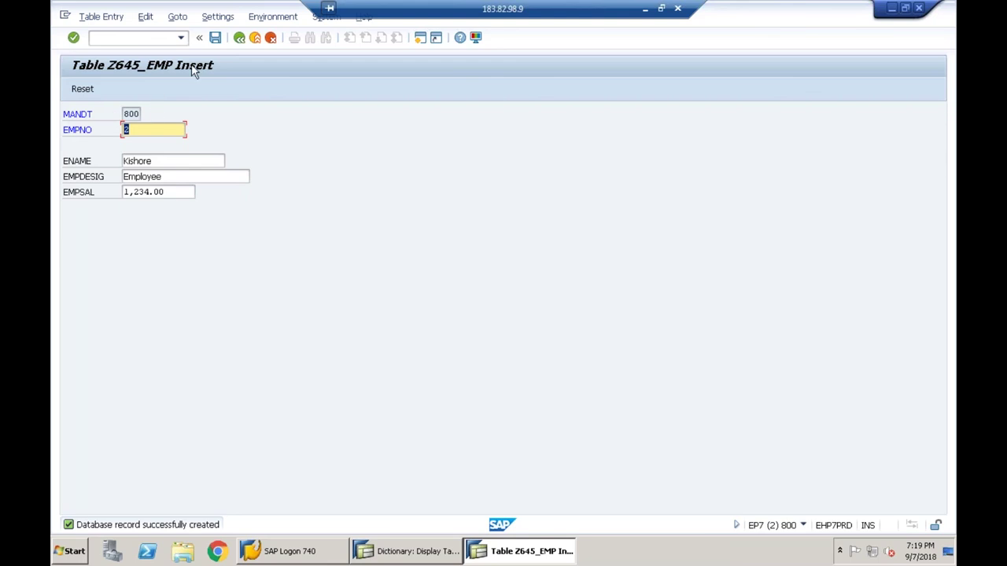
pyautogui.click(239, 38)
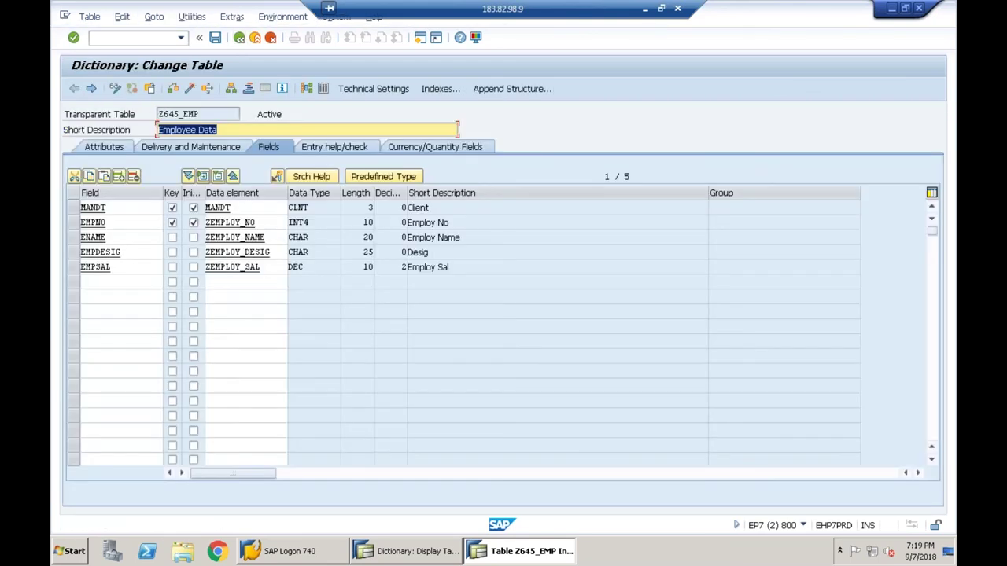
pyautogui.click(192, 17)
# - Create entry EMPNO 3 with an employee name, designation Supervisor from the F4 list, salary 100000, and save
pyautogui.moveTo(292, 194)
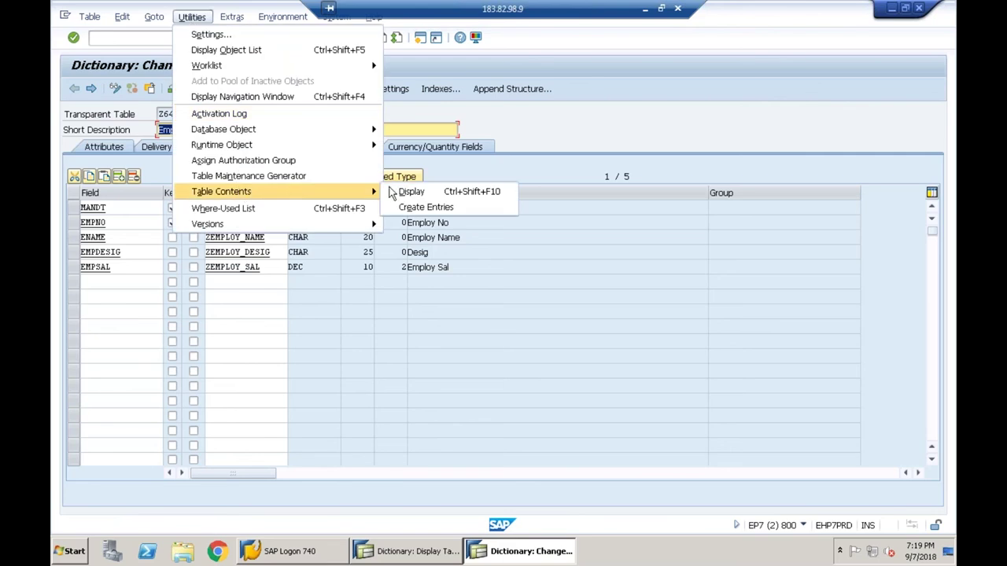
pyautogui.click(406, 209)
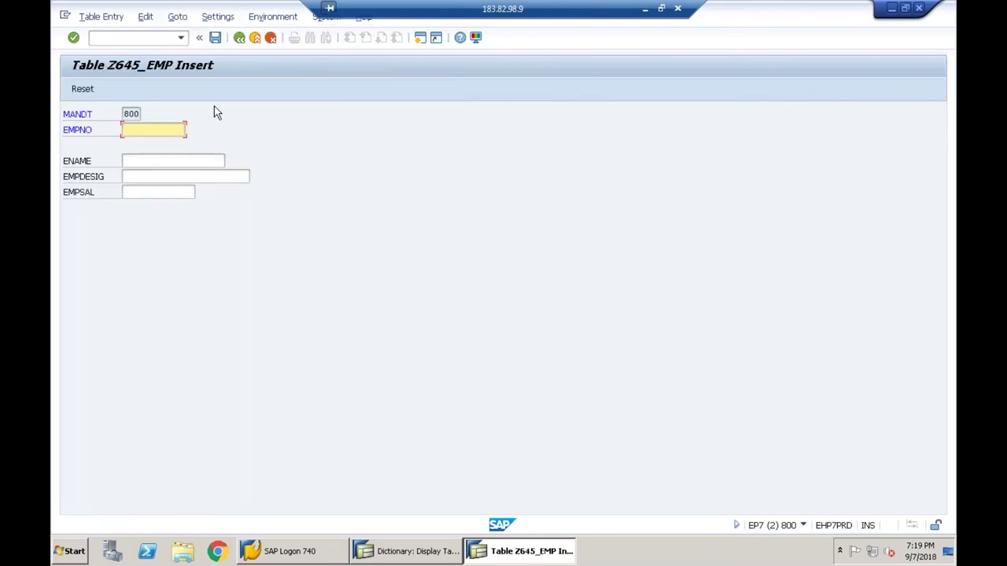
pyautogui.write('3')
pyautogui.press('Tab')
pyautogui.write('Pavan')
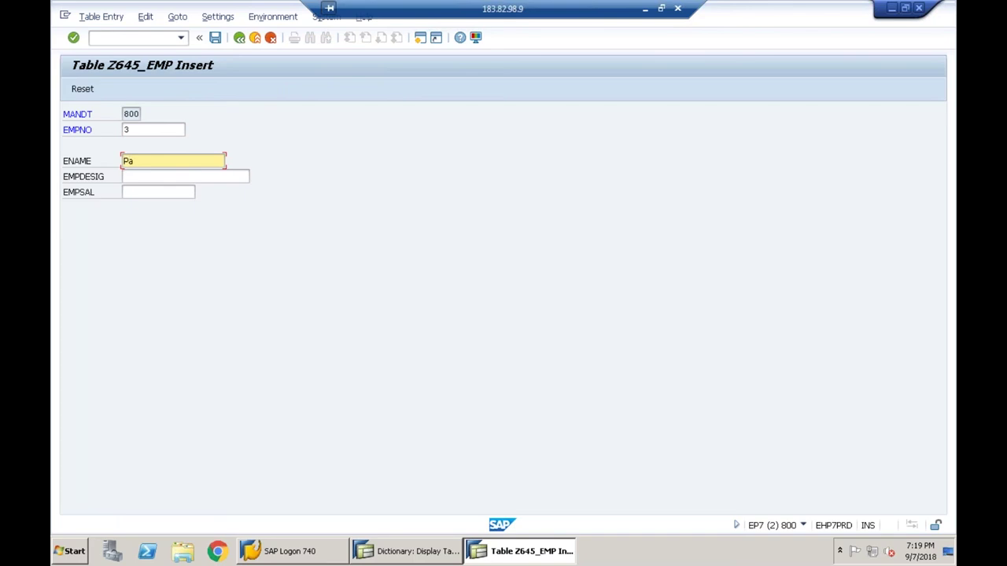
pyautogui.press('Tab')
pyautogui.press('F4')
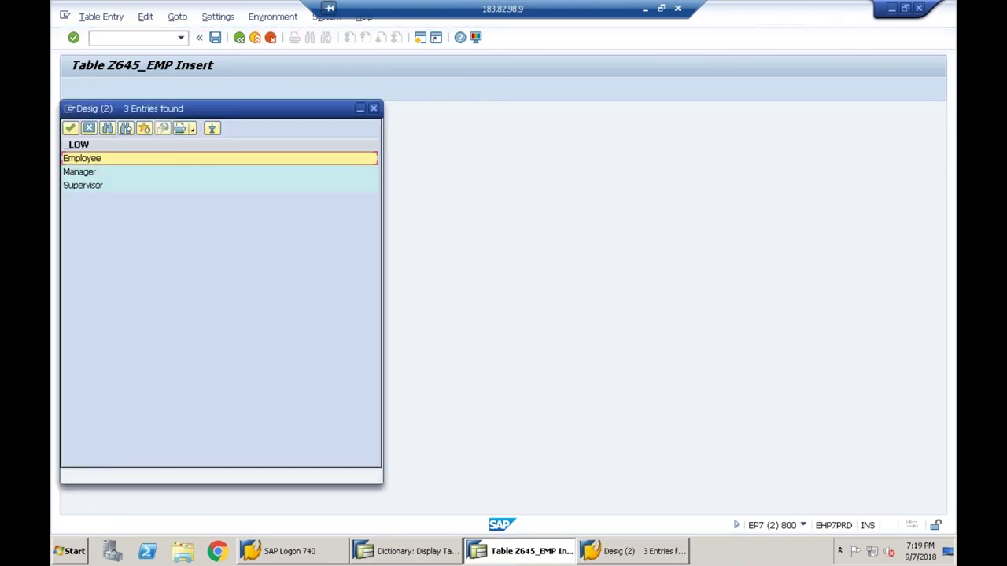
pyautogui.doubleClick(98, 185)
pyautogui.click(171, 195)
pyautogui.write('100000')
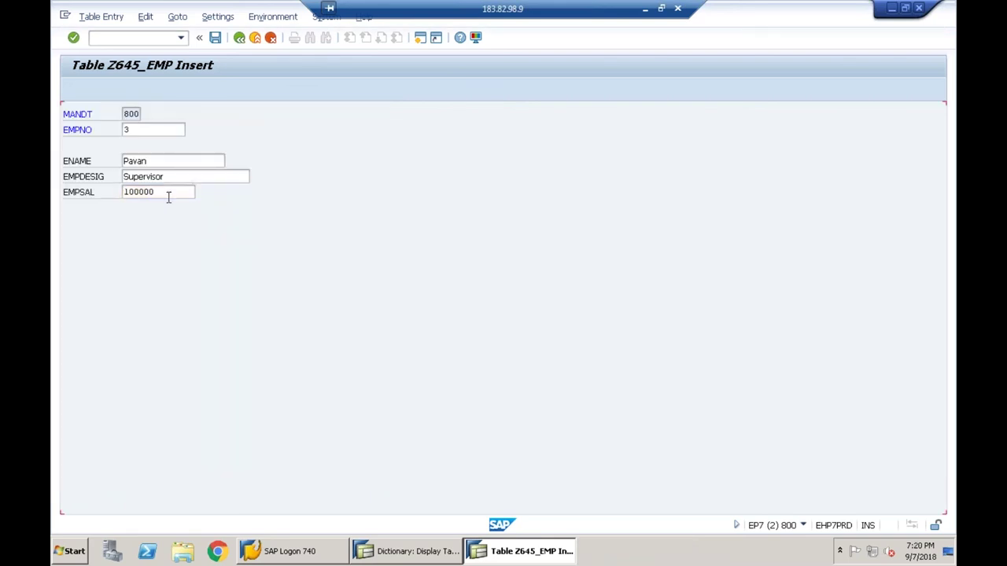
pyautogui.press('Return')
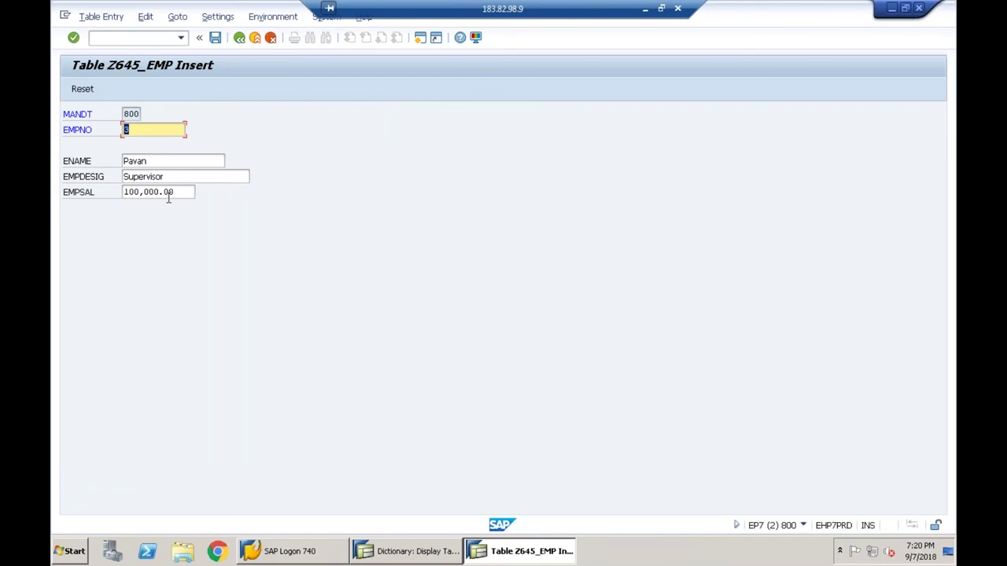
pyautogui.click(215, 38)
# - List the three saved Z645_EMP entries, return to the definition, and minimise SAP to reveal Notepad
pyautogui.click(242, 39)
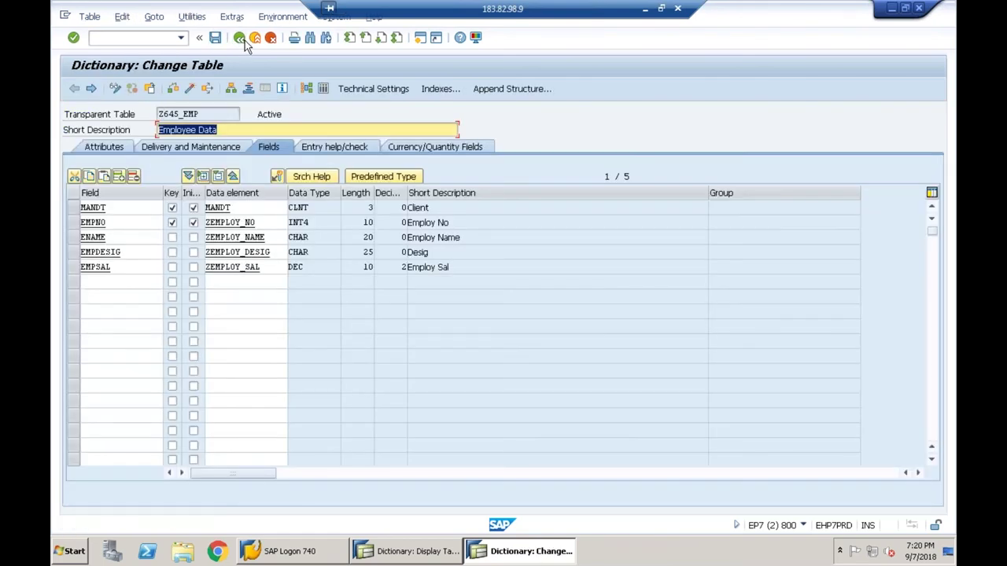
pyautogui.click(321, 88)
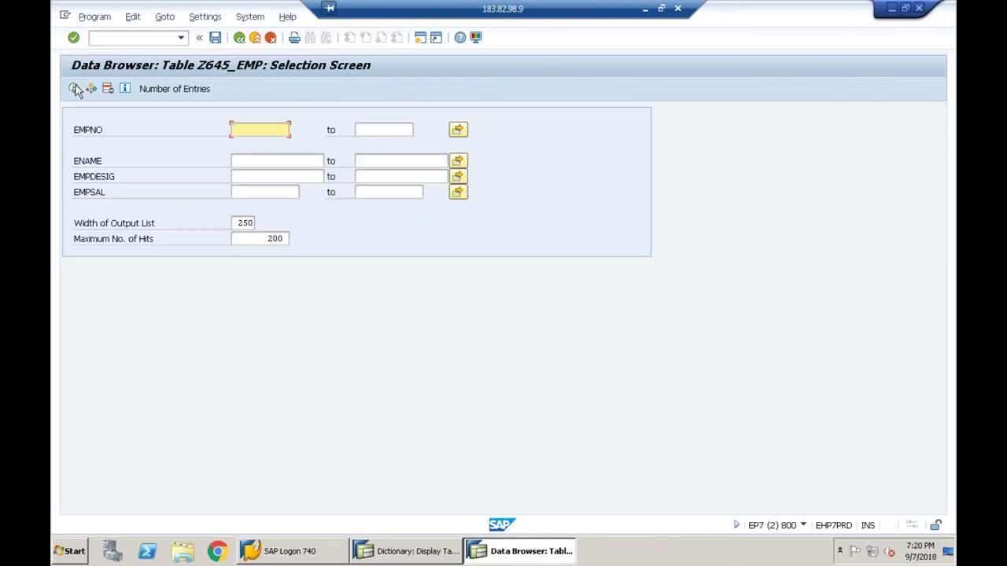
pyautogui.click(74, 88)
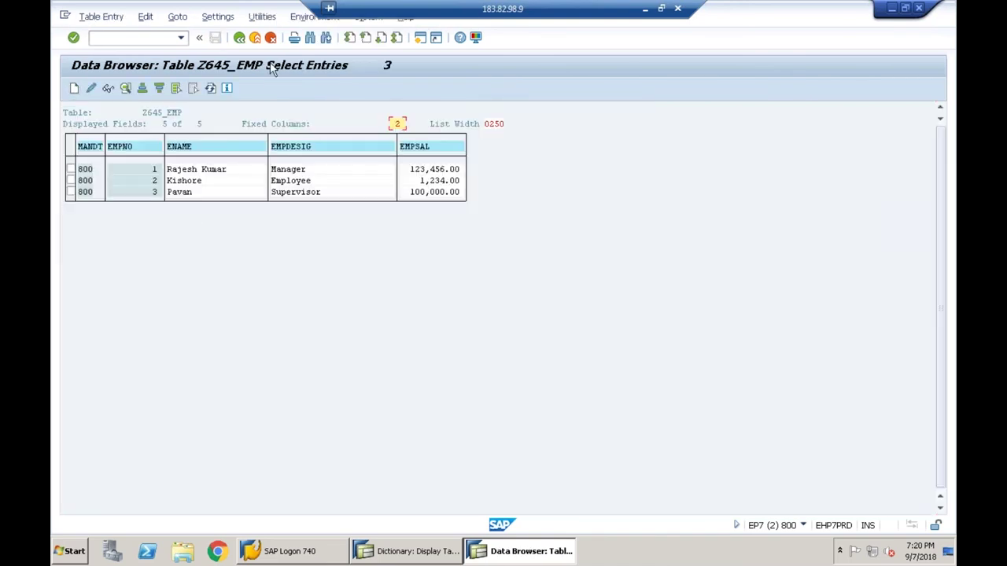
pyautogui.click(241, 40)
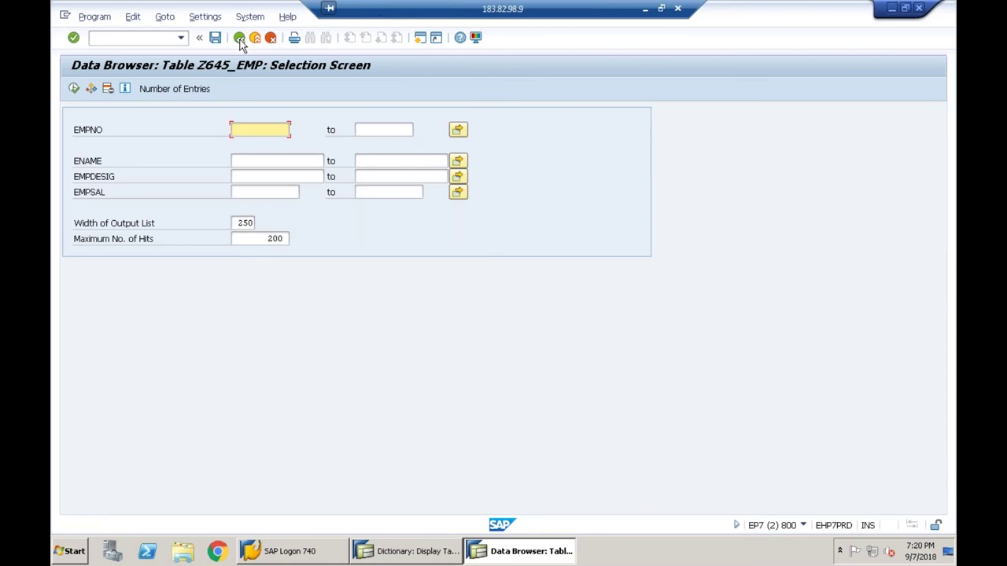
pyautogui.press('F3')
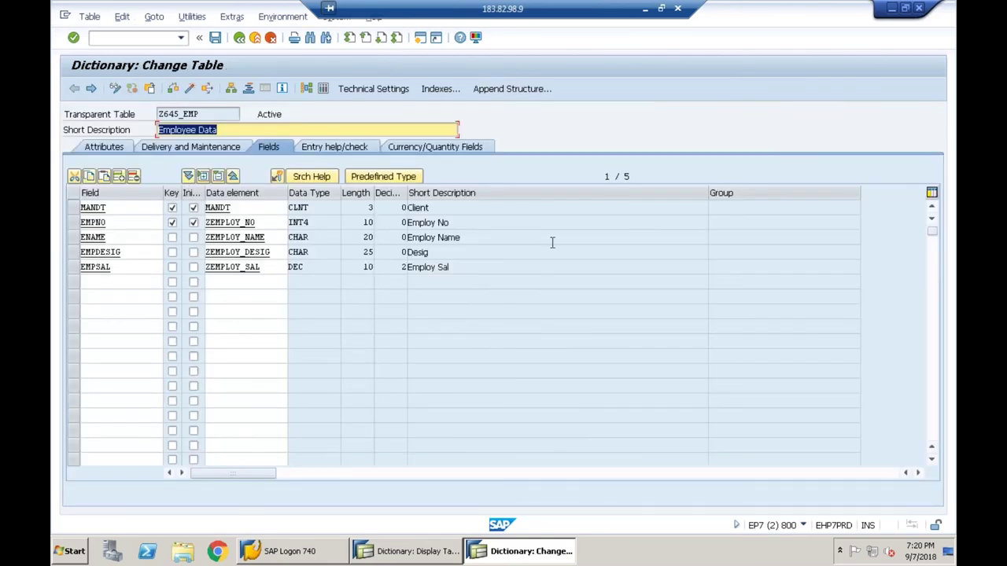
pyautogui.click(645, 8)
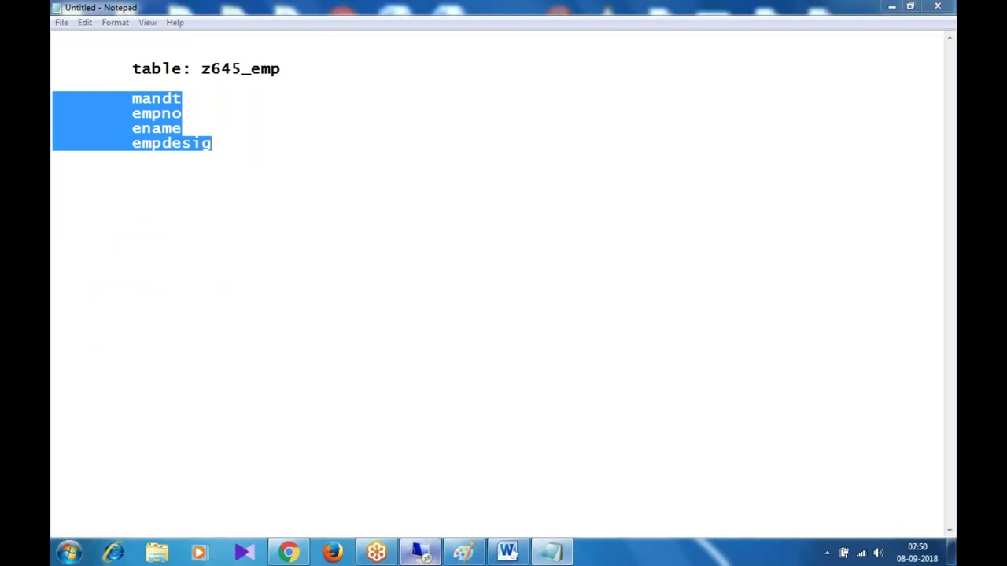
# - Restore the SAP session showing Z645_EMP's definition over Notepad
pyautogui.click(421, 553)
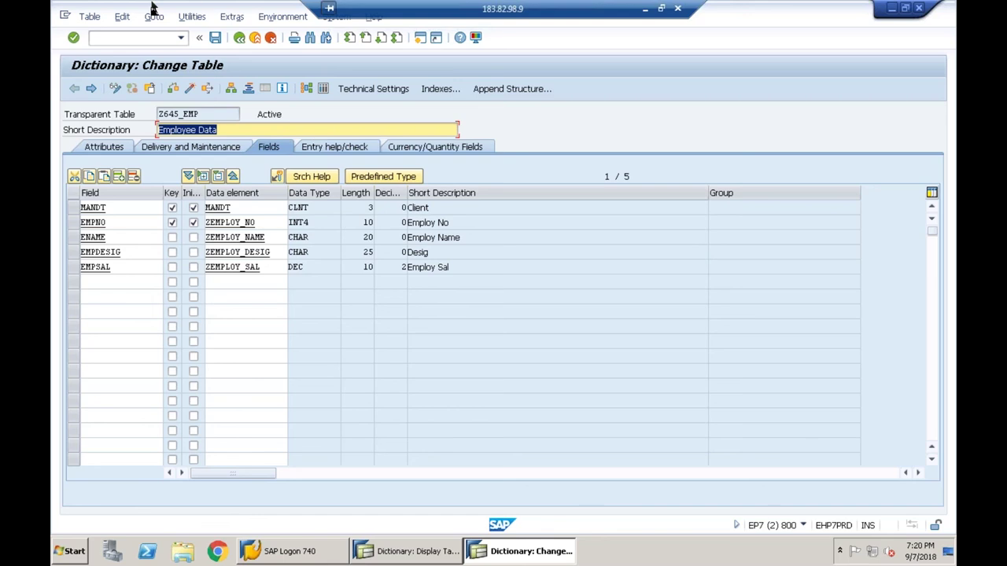
pyautogui.click(242, 19)
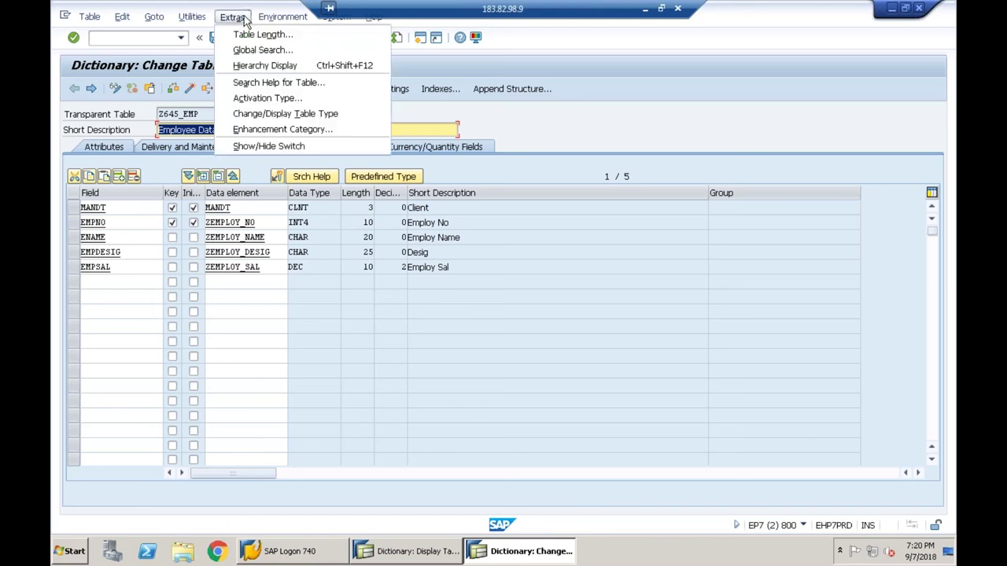
pyautogui.click(277, 132)
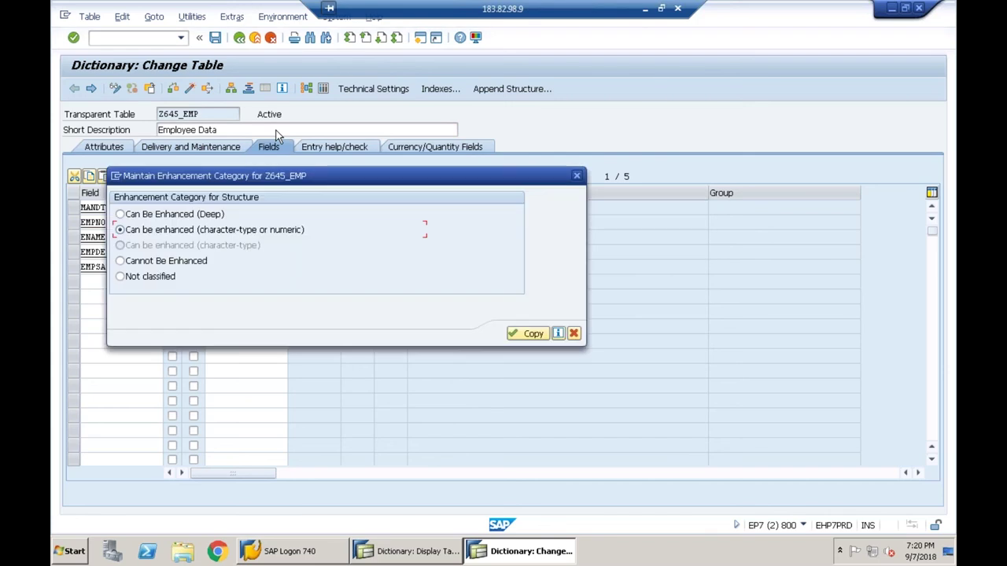
pyautogui.click(574, 335)
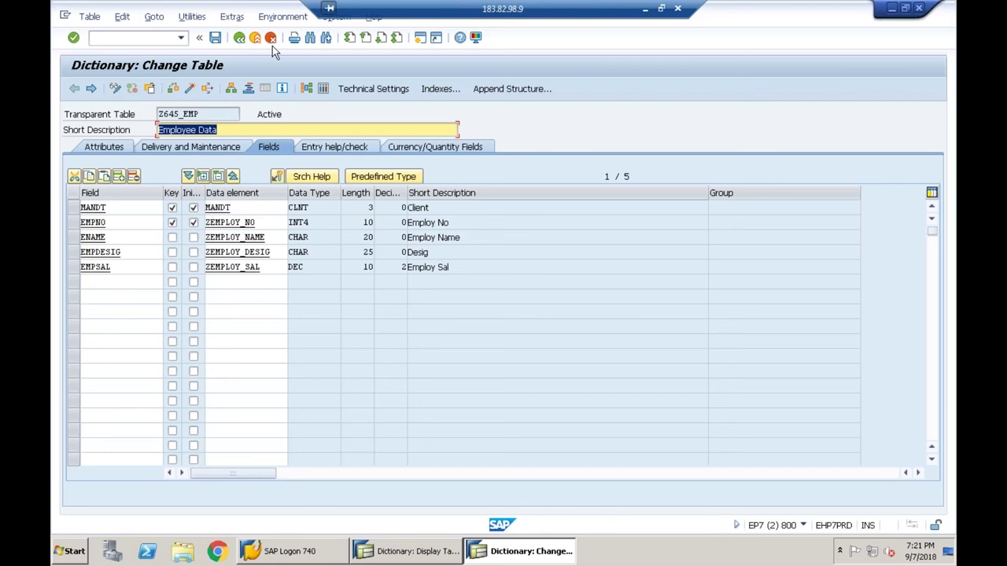
# - Try Can Be Enhanced (Deep) in Z645_EMP's Enhancement Category dialog, close unsaved, then switch to KNA1
pyautogui.click(267, 132)
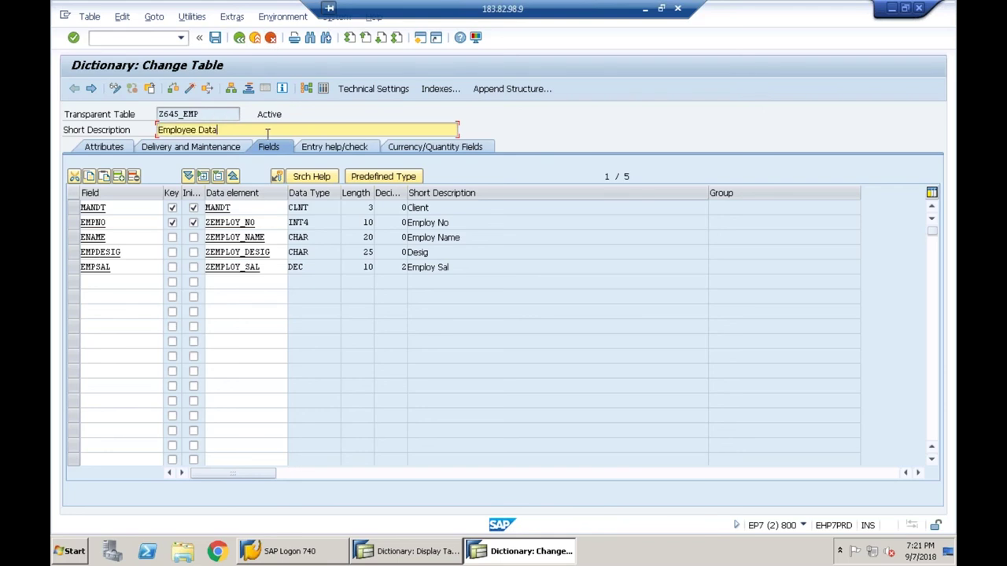
pyautogui.click(232, 18)
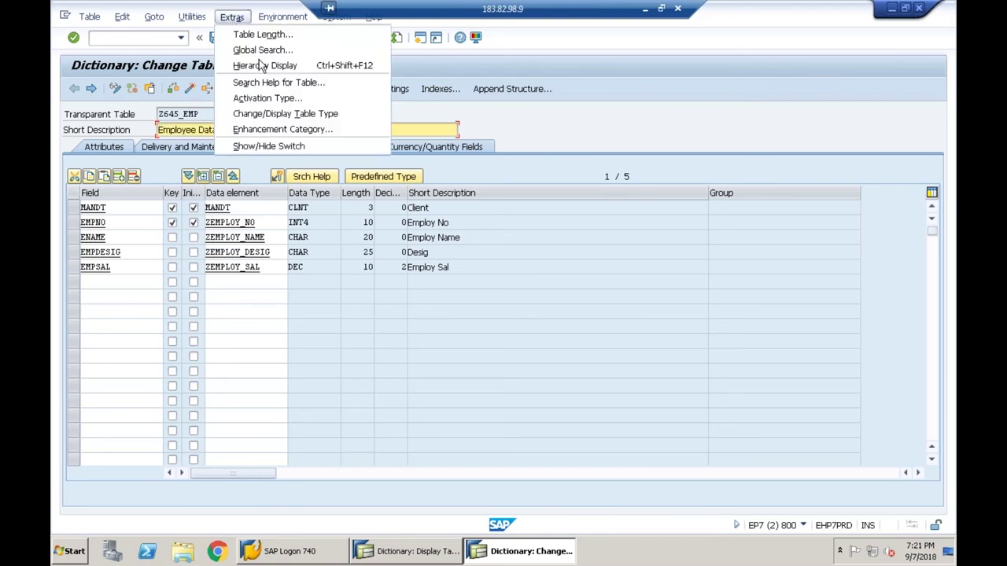
pyautogui.click(272, 129)
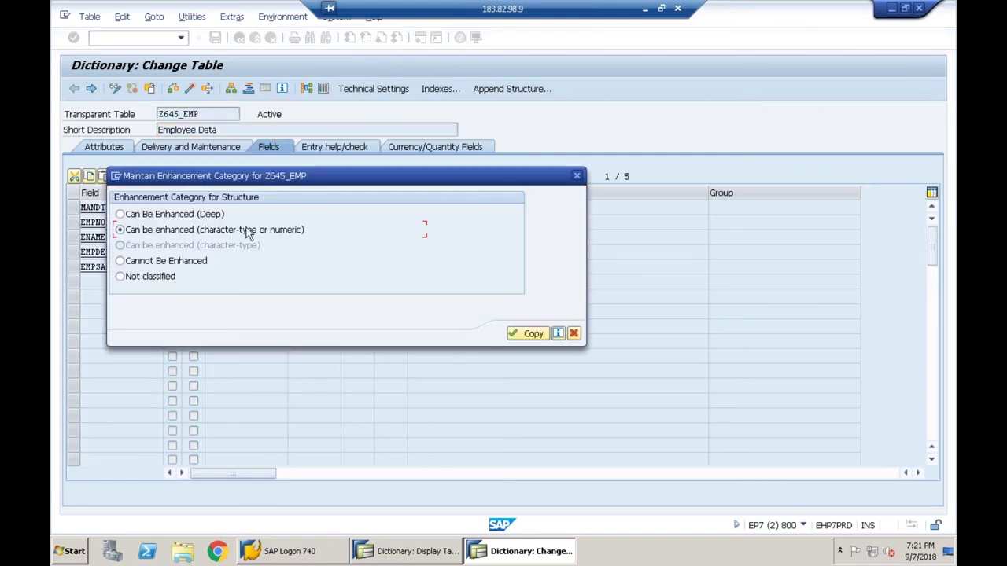
pyautogui.moveTo(351, 177); pyautogui.dragTo(564, 247)
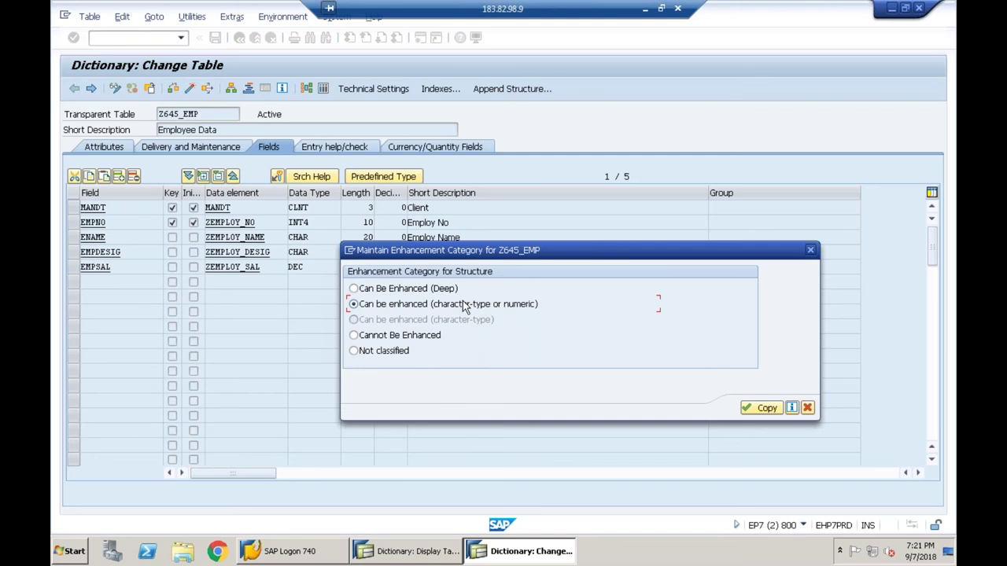
pyautogui.click(393, 292)
pyautogui.click(807, 408)
pyautogui.click(411, 553)
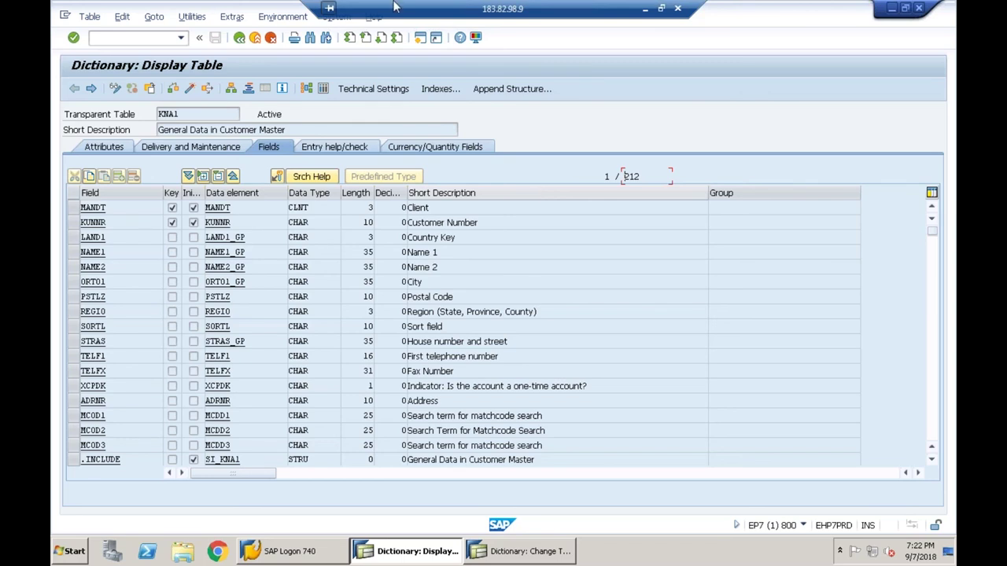
# - View KNA1's enhancement category, character-type or numeric, via Extras, then return to the Z645_EMP session
pyautogui.click(232, 16)
pyautogui.click(465, 139)
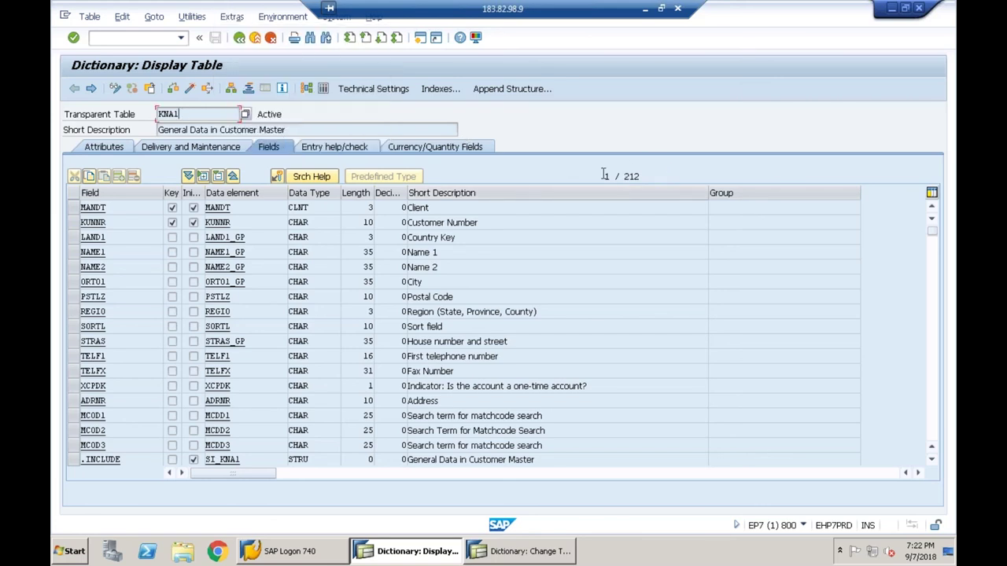
pyautogui.click(661, 171)
pyautogui.click(233, 16)
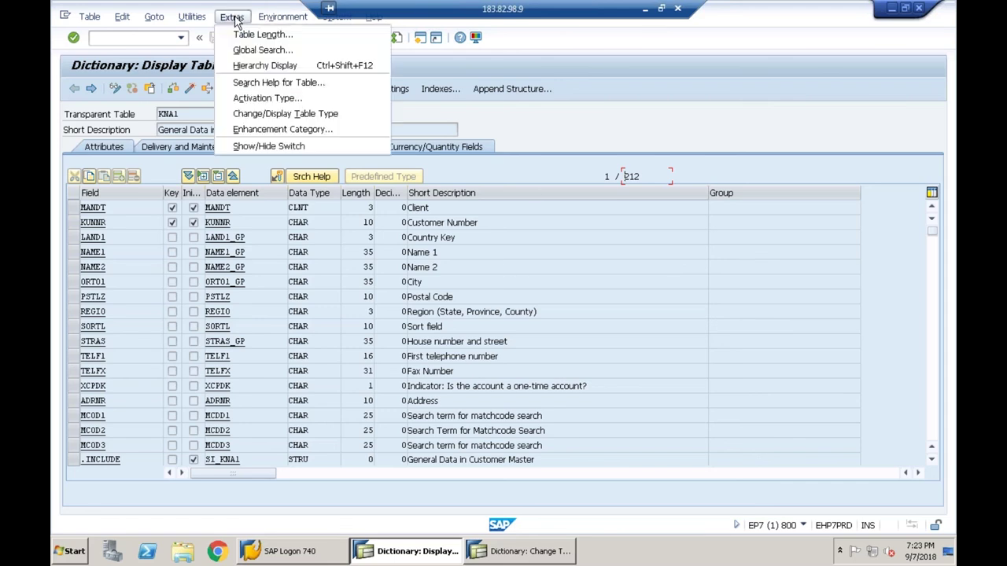
pyautogui.click(291, 130)
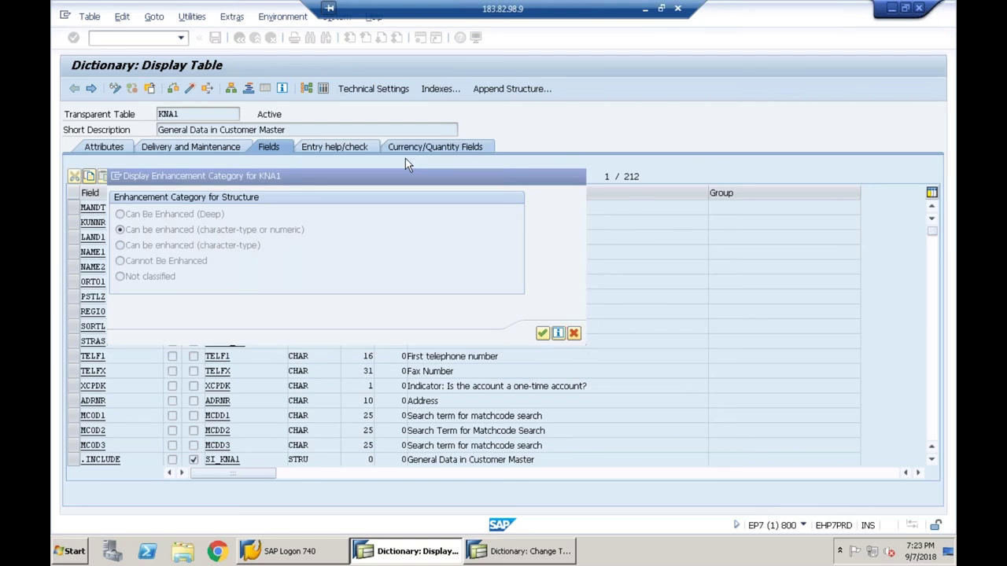
pyautogui.press('Escape')
pyautogui.click(232, 16)
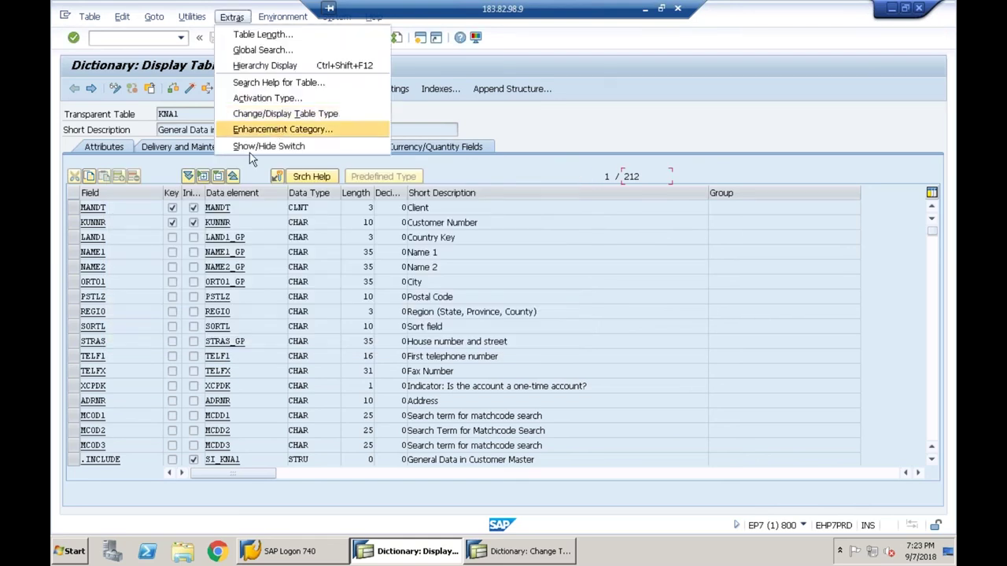
pyautogui.press('Escape')
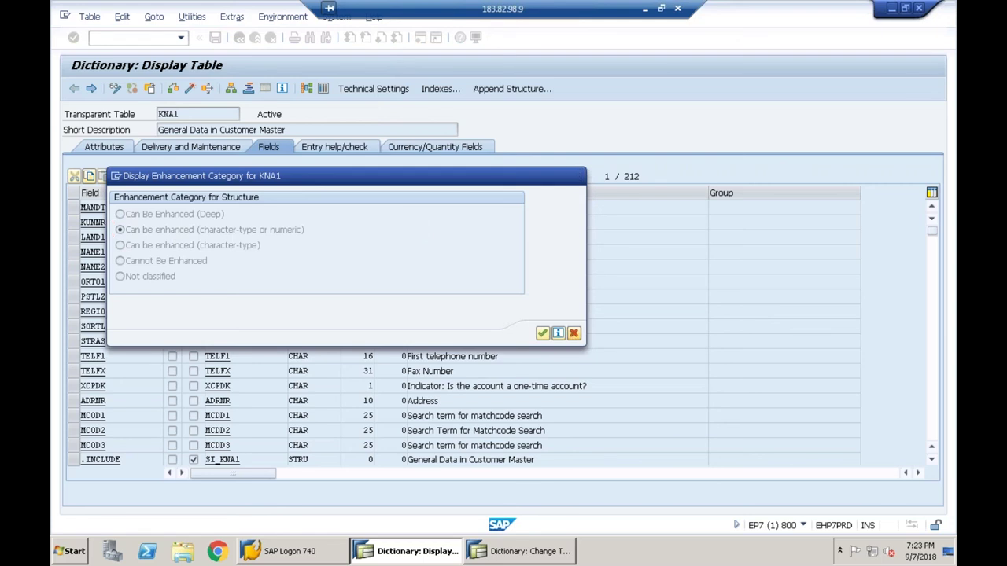
pyautogui.click(550, 556)
pyautogui.click(535, 556)
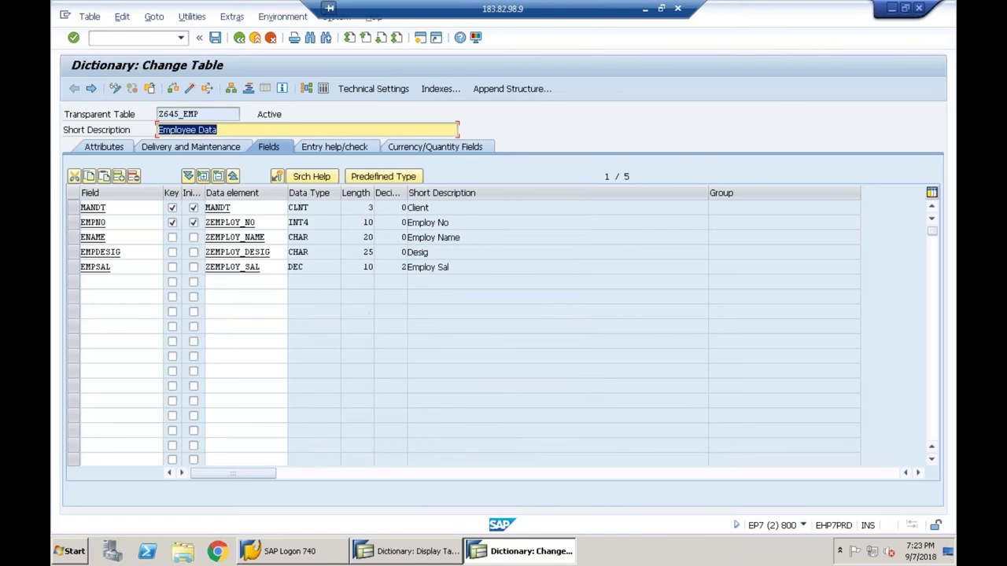
pyautogui.click(232, 19)
pyautogui.click(263, 132)
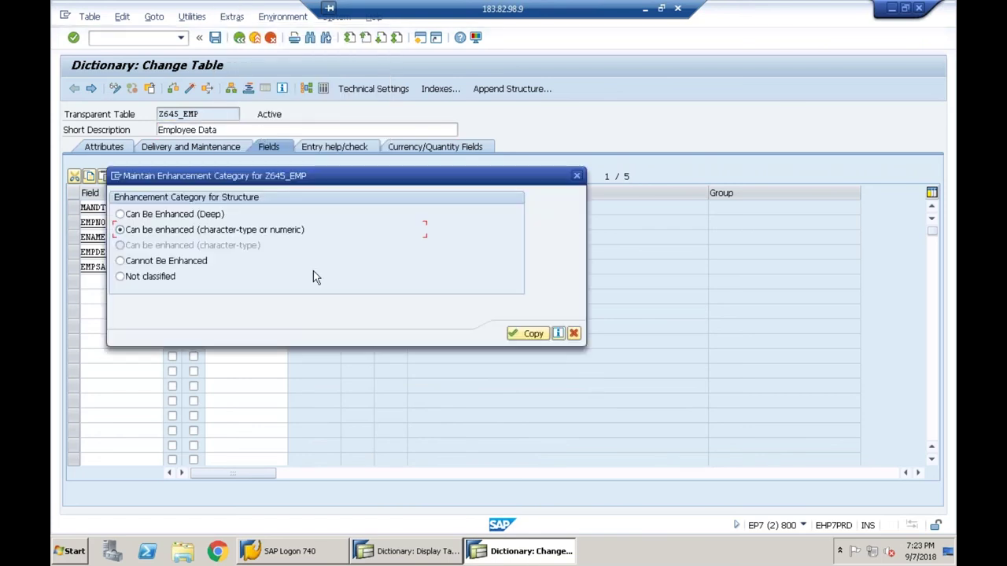
pyautogui.click(573, 333)
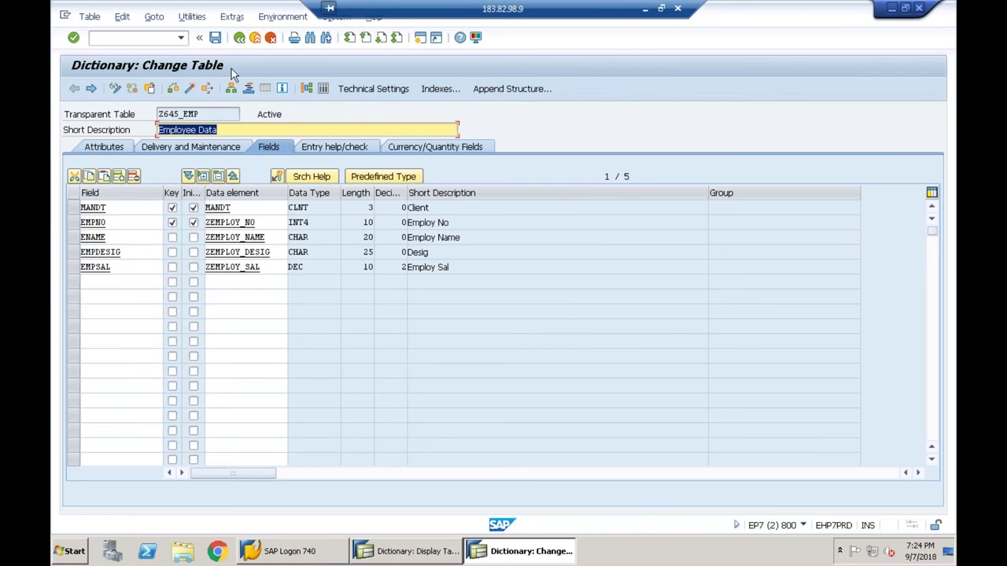
pyautogui.click(232, 17)
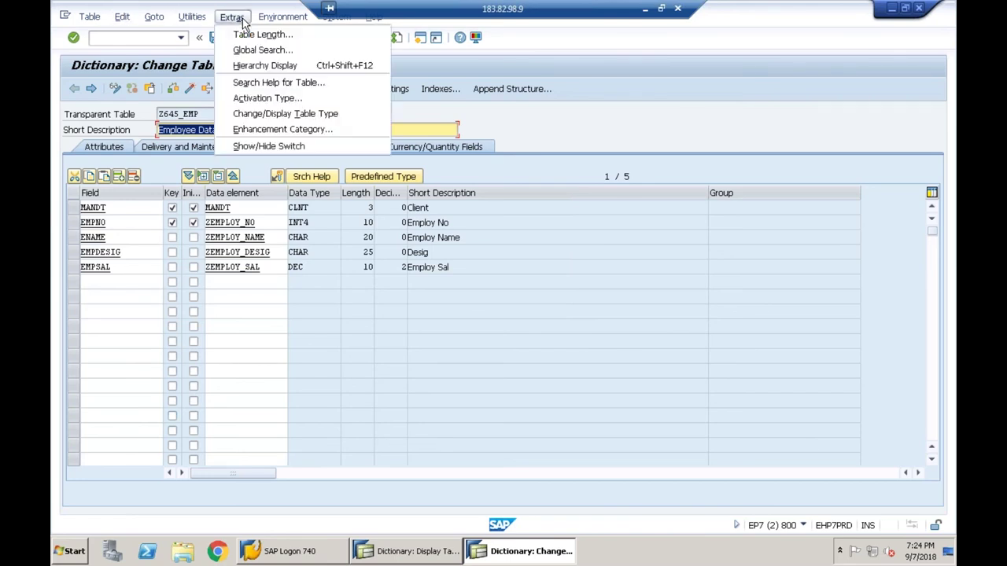
pyautogui.click(296, 146)
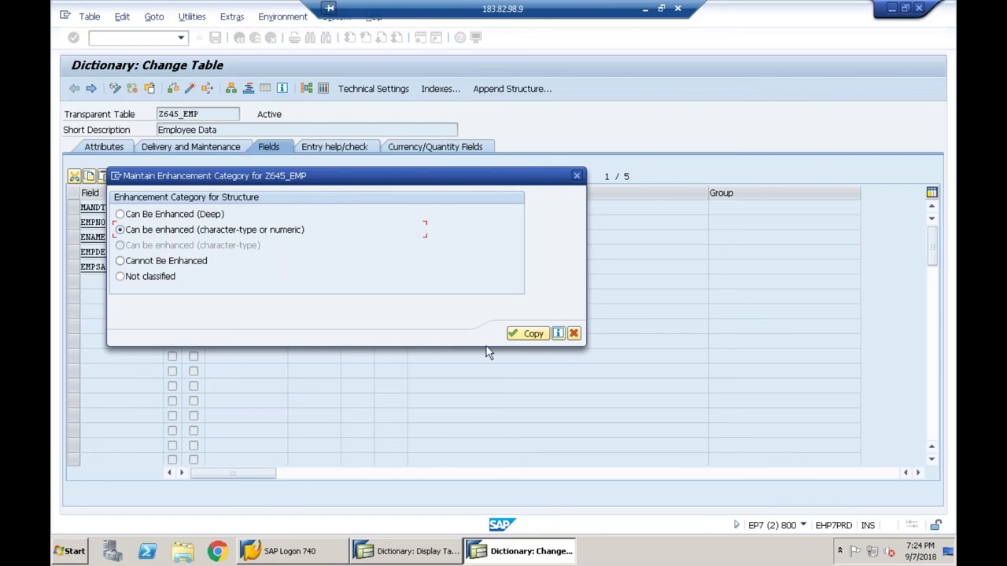
pyautogui.click(574, 333)
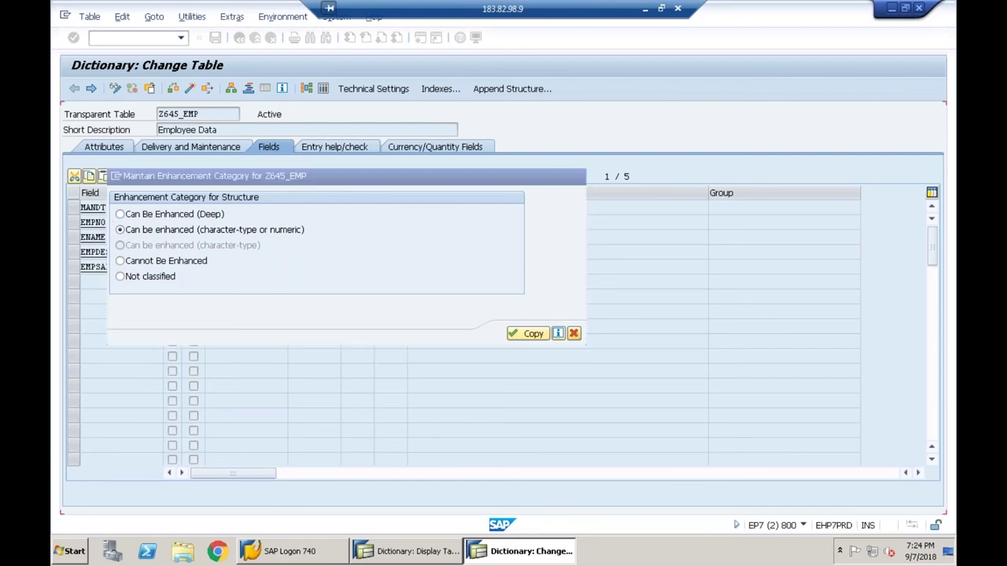
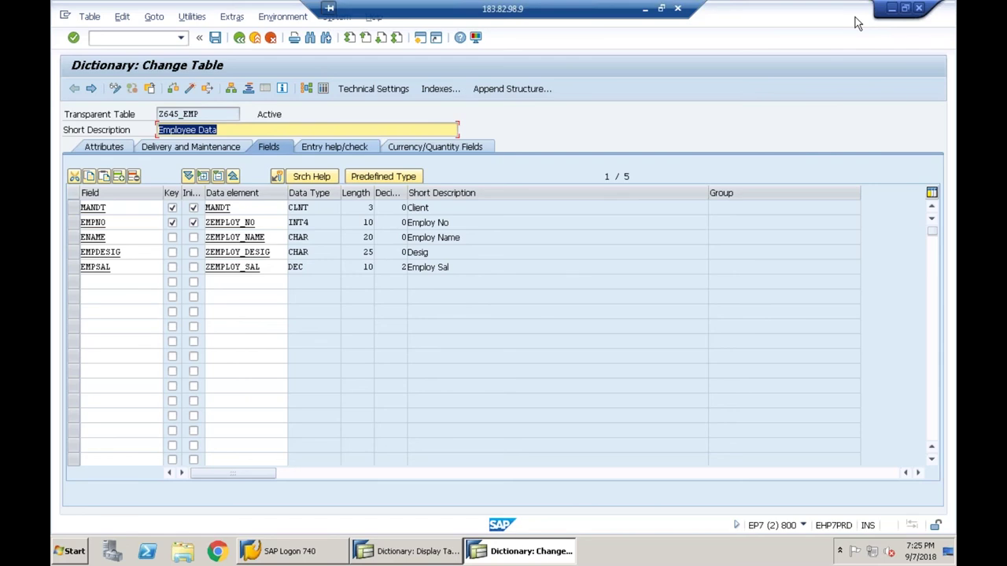
# - Launch the Table Maintenance Generator for Z645_EMP from the Utilities menu
pyautogui.click(220, 19)
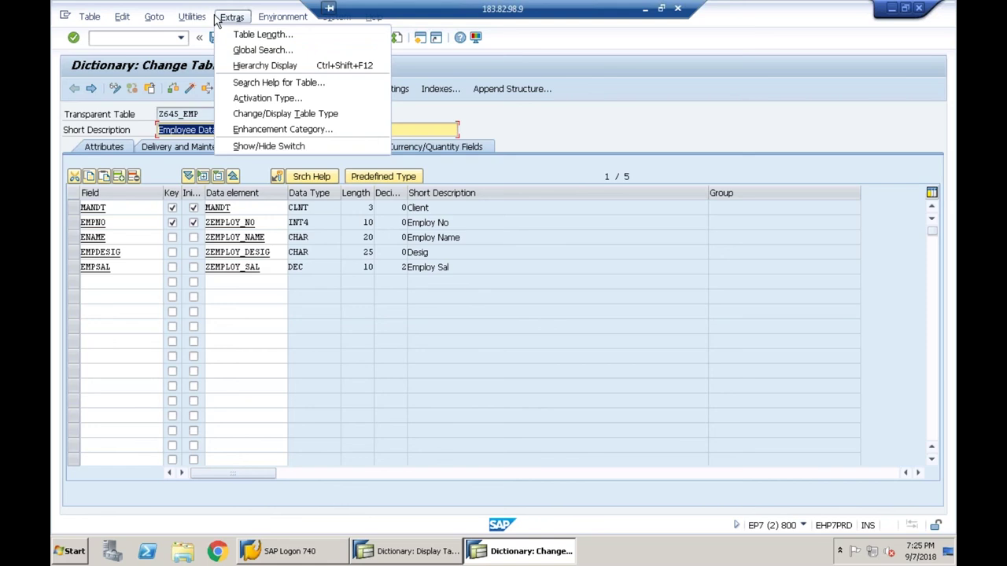
pyautogui.click(194, 19)
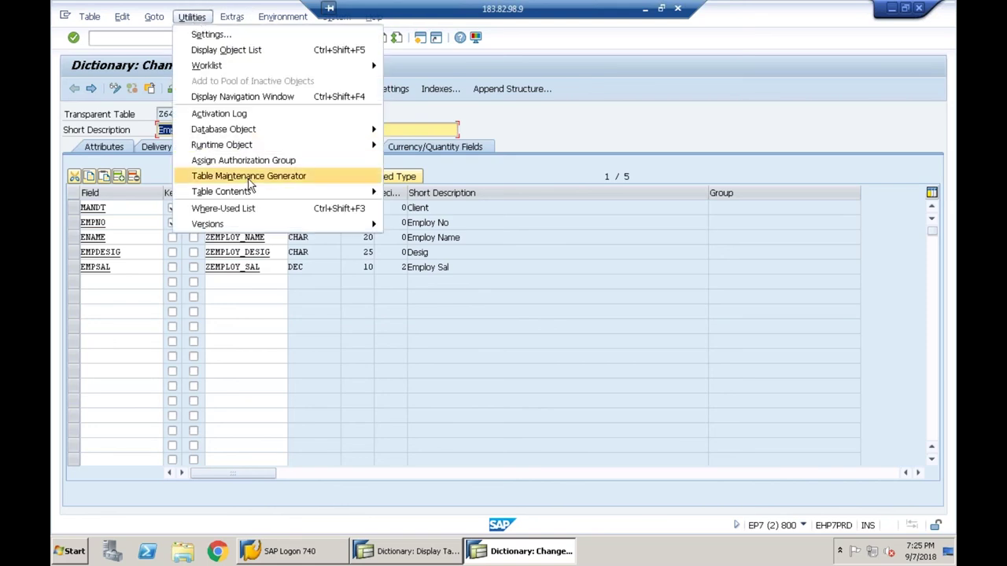
pyautogui.click(252, 181)
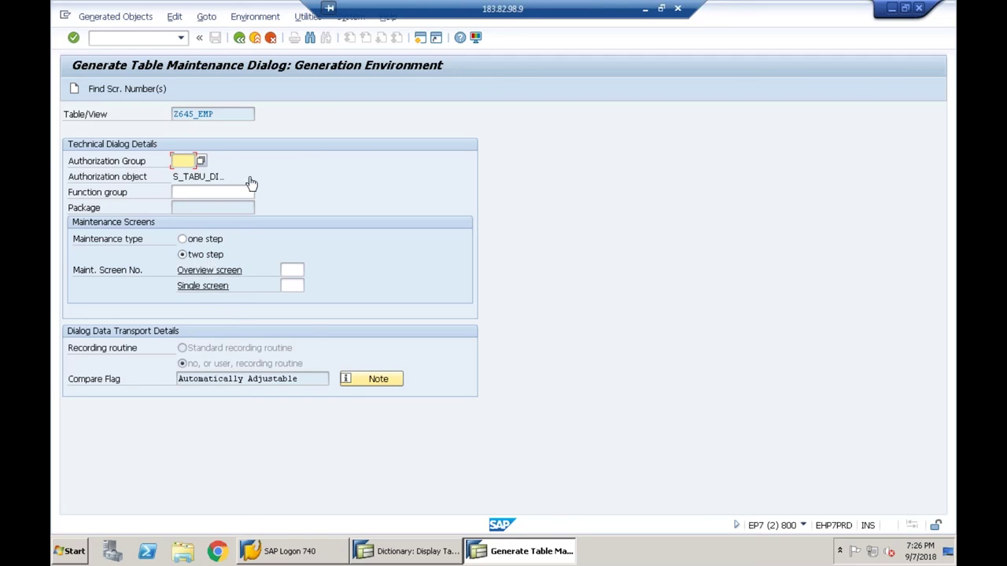
# - Go back, inspect the ZEMPLOY_NAME data element, then return to Z645_EMP's field list
pyautogui.click(239, 37)
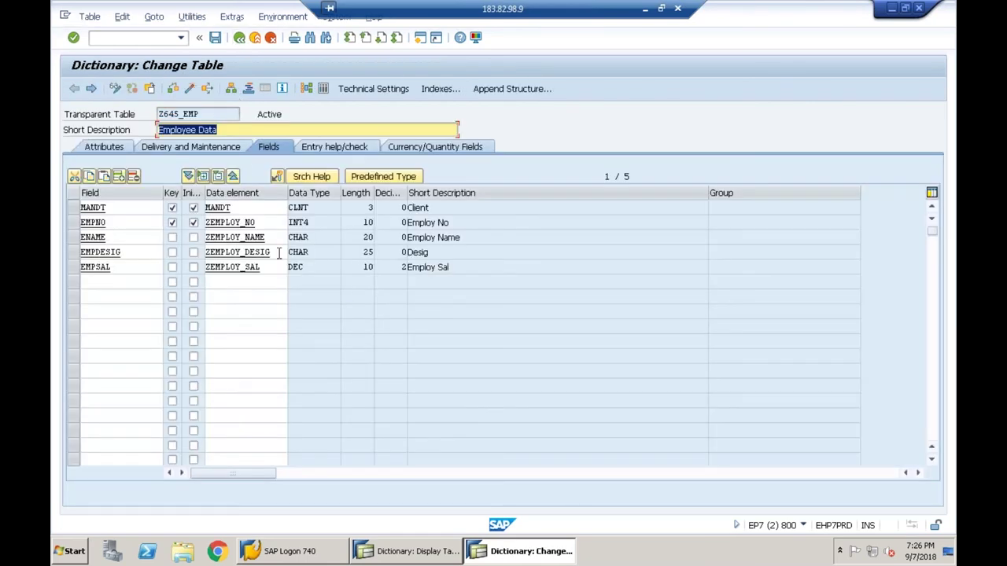
pyautogui.doubleClick(249, 237)
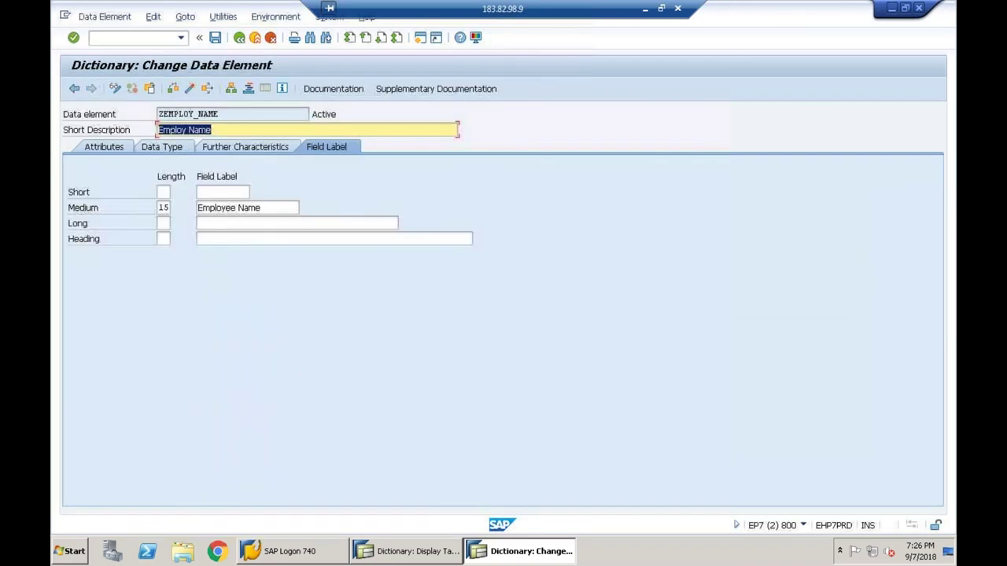
pyautogui.click(240, 39)
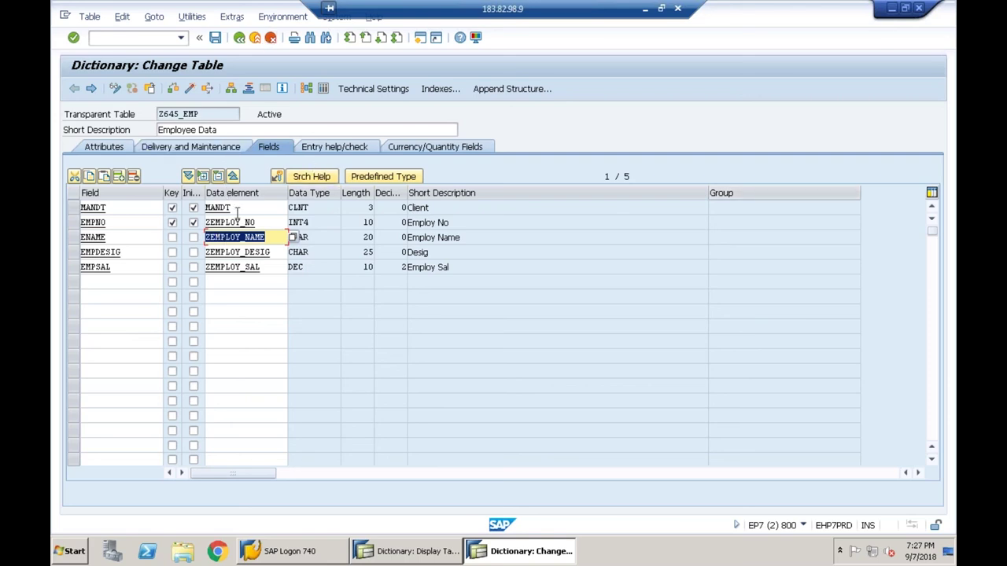
# - Switch to the KNA1 display window and scroll down through its field list
pyautogui.click(259, 252)
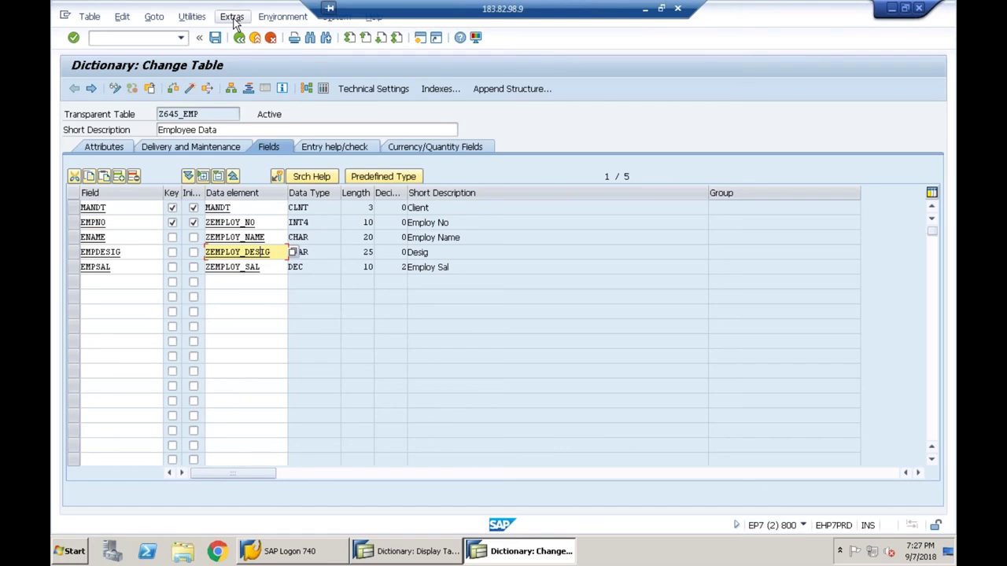
pyautogui.click(411, 555)
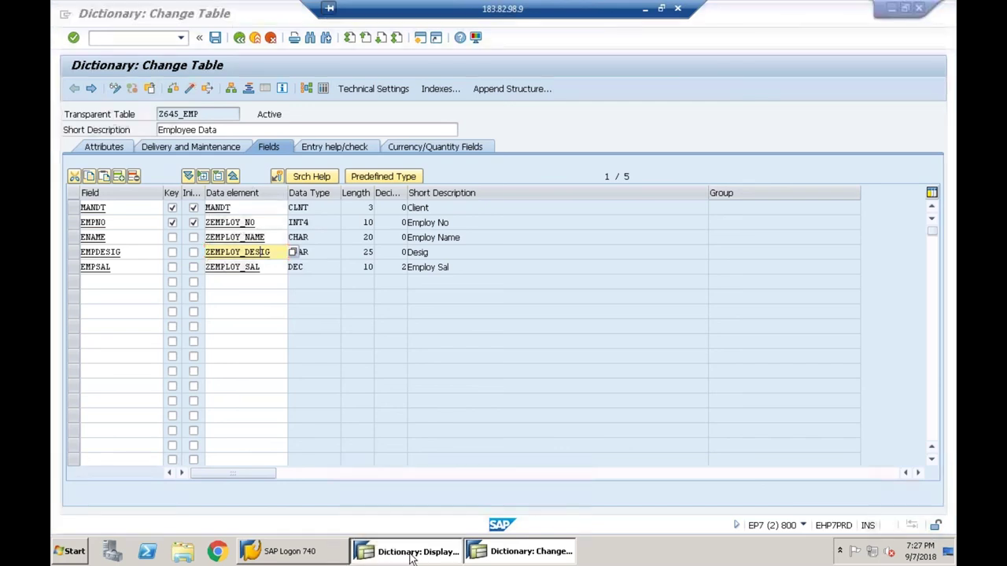
pyautogui.click(237, 311)
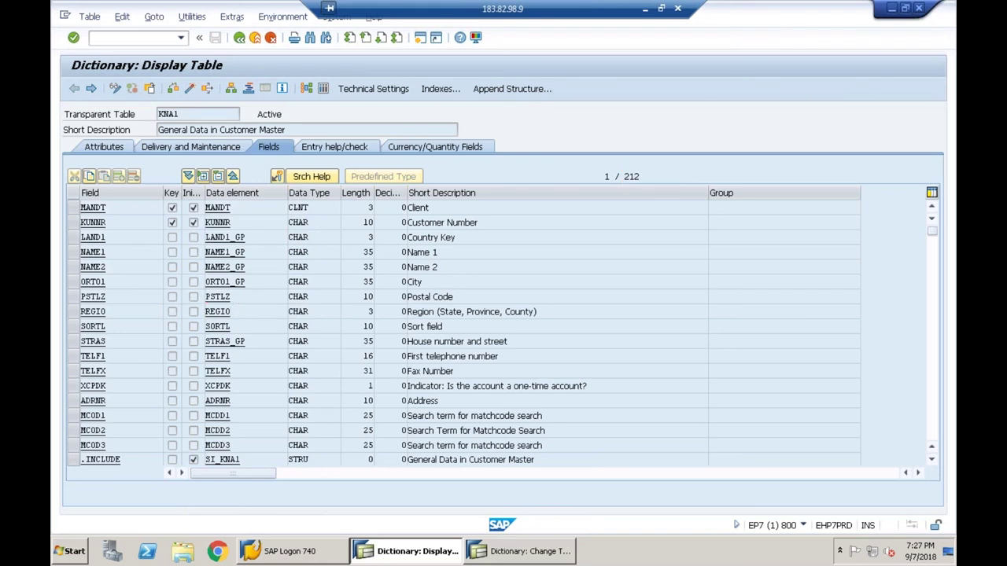
pyautogui.scroll(-11, 292, 312)
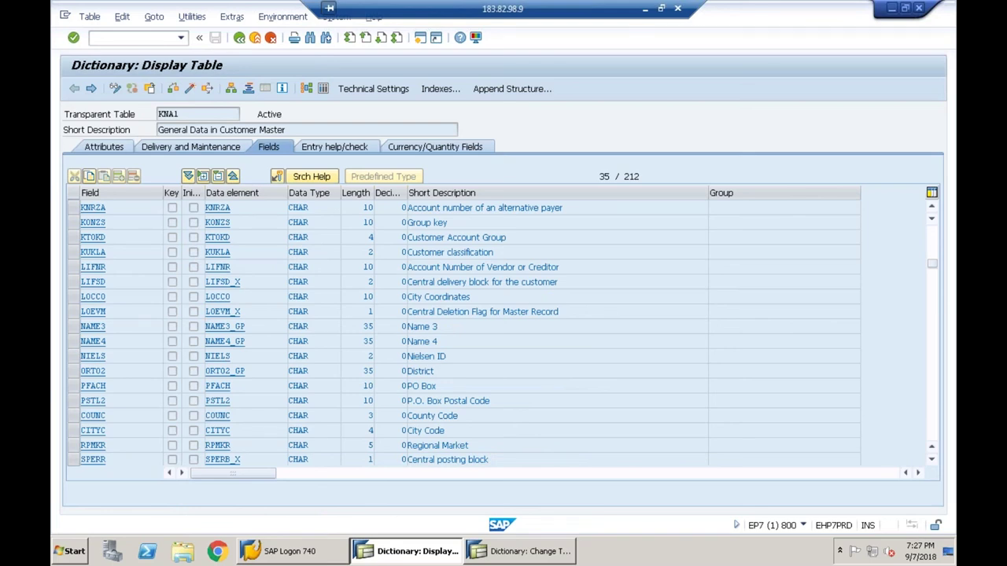
pyautogui.scroll(-5, 293, 312)
pyautogui.scroll(-10, 293, 311)
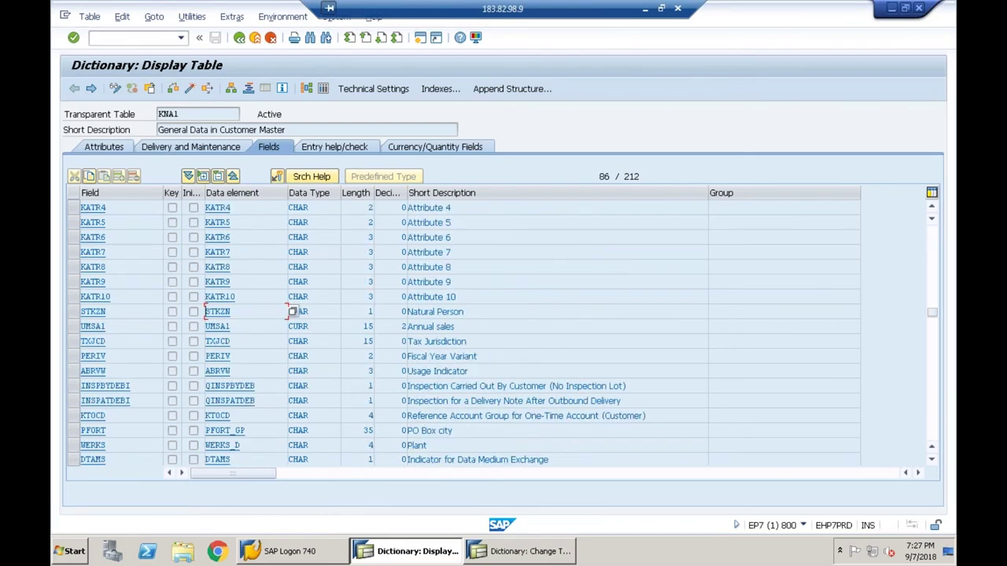
pyautogui.click(233, 17)
pyautogui.click(285, 145)
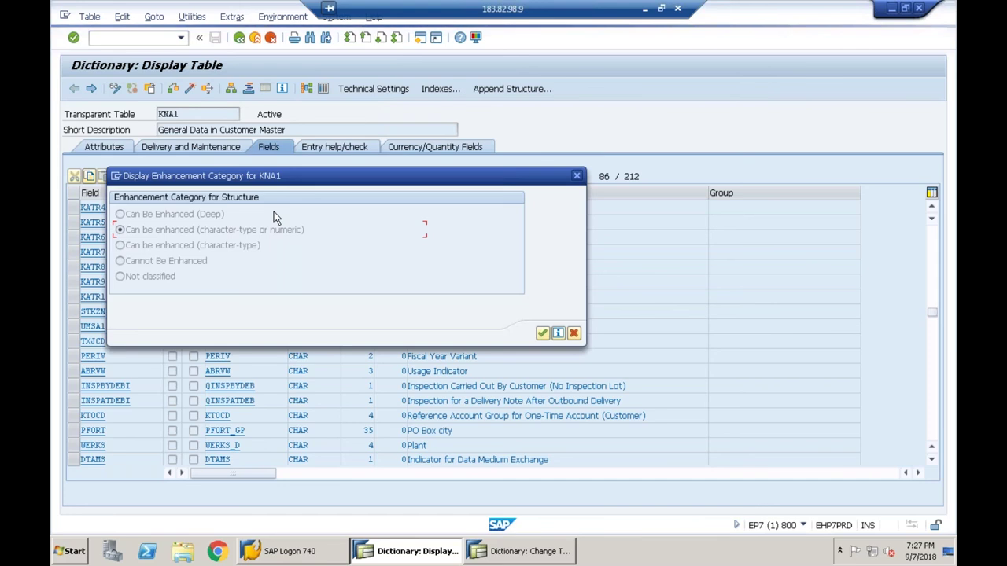
pyautogui.click(573, 334)
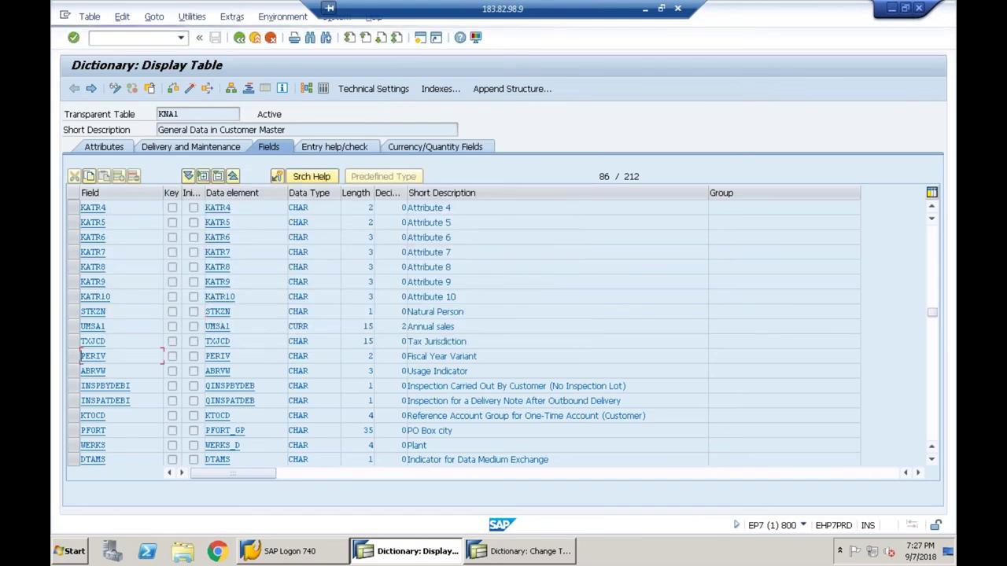
pyautogui.press('pagedown')
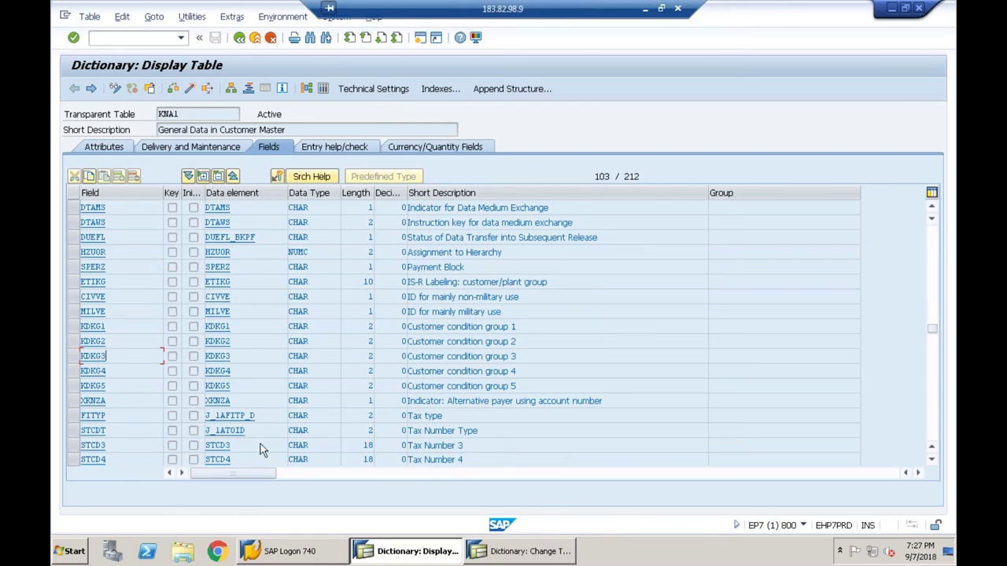
pyautogui.click(224, 18)
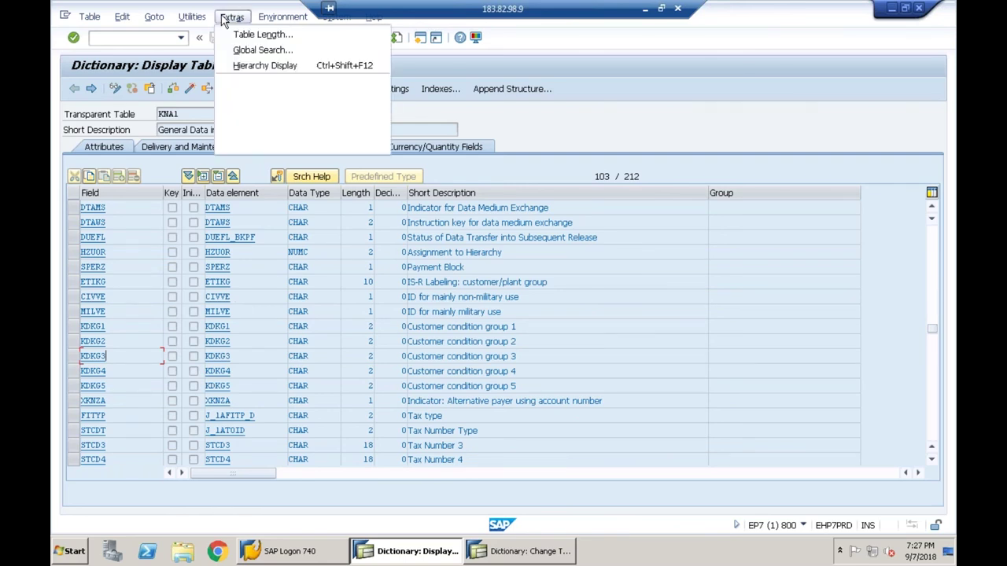
pyautogui.click(268, 146)
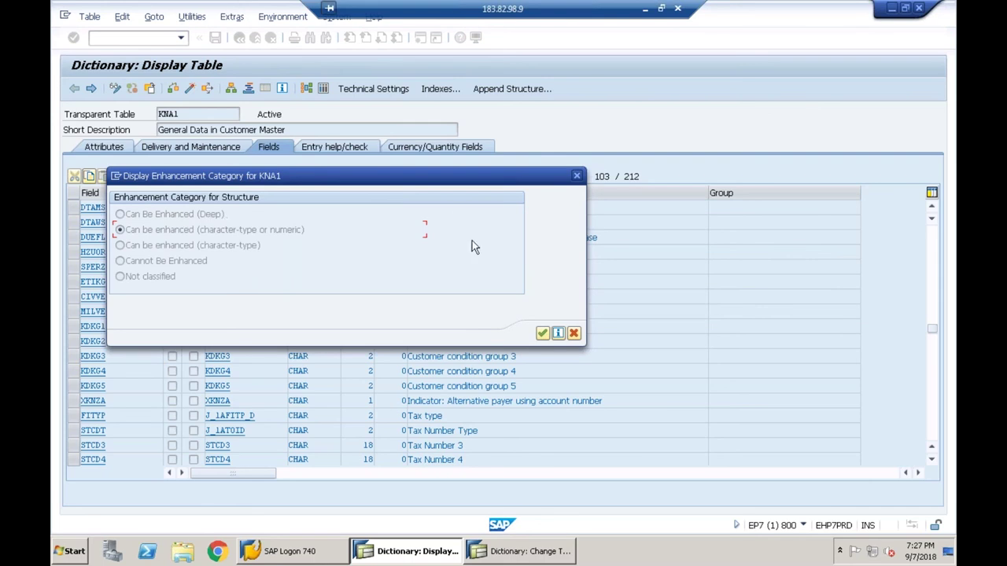
pyautogui.click(574, 333)
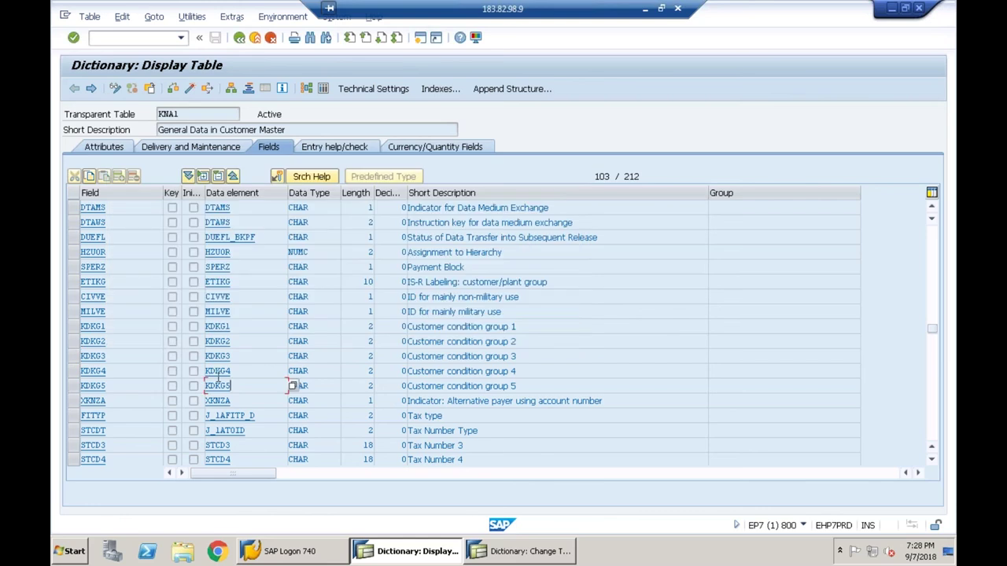
# - Scroll to KNA1's .APPEND structures and display its enhancement category: character-type or numeric
pyautogui.scroll(-3, 292, 386)
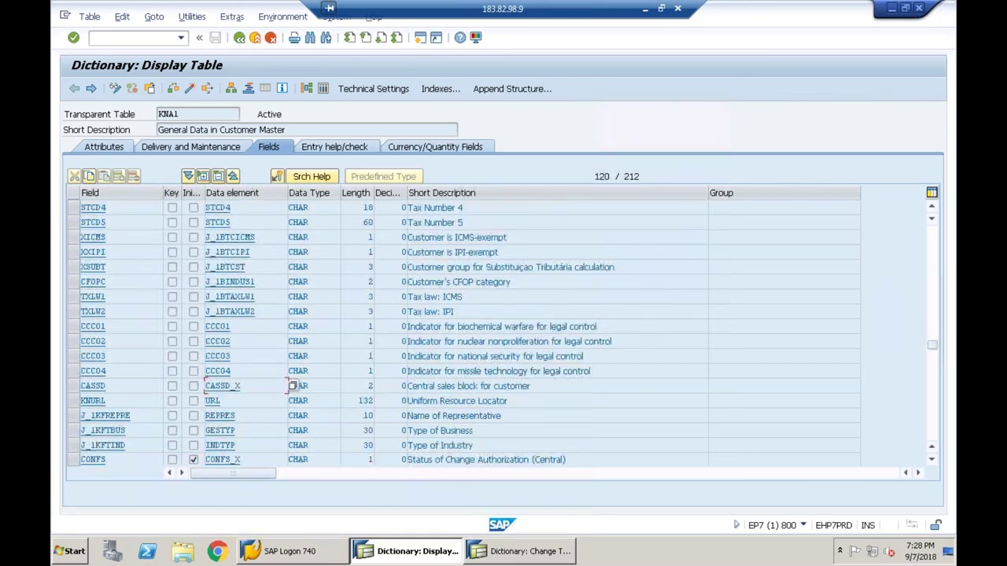
pyautogui.scroll(-3, 292, 386)
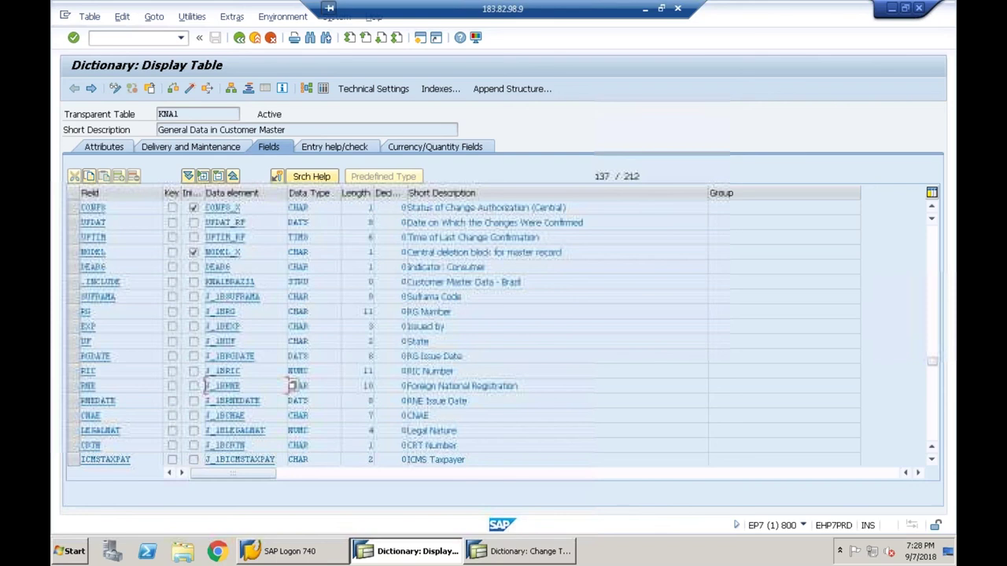
pyautogui.scroll(-6, 464, 334)
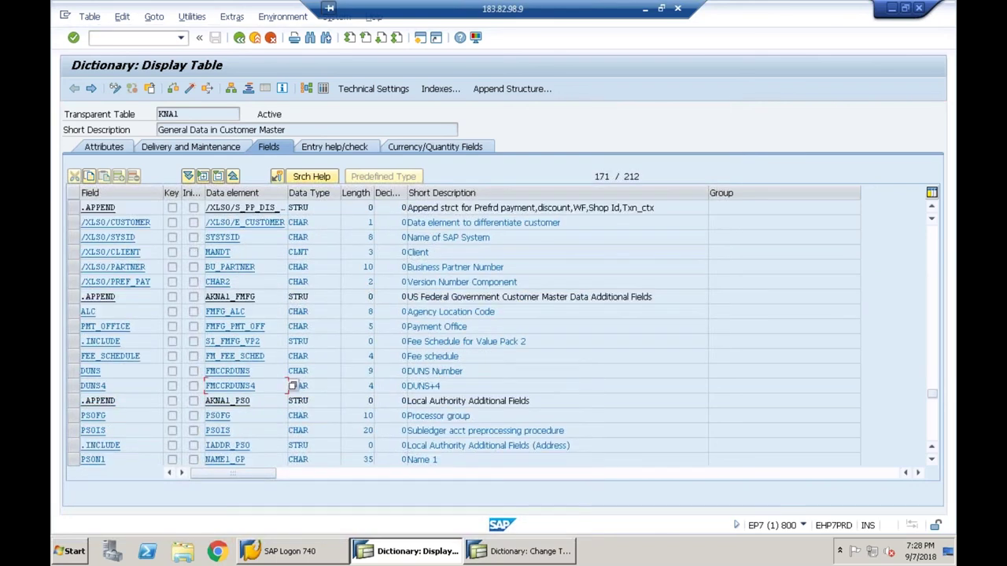
pyautogui.click(147, 297)
pyautogui.click(274, 267)
pyautogui.click(234, 17)
pyautogui.click(292, 129)
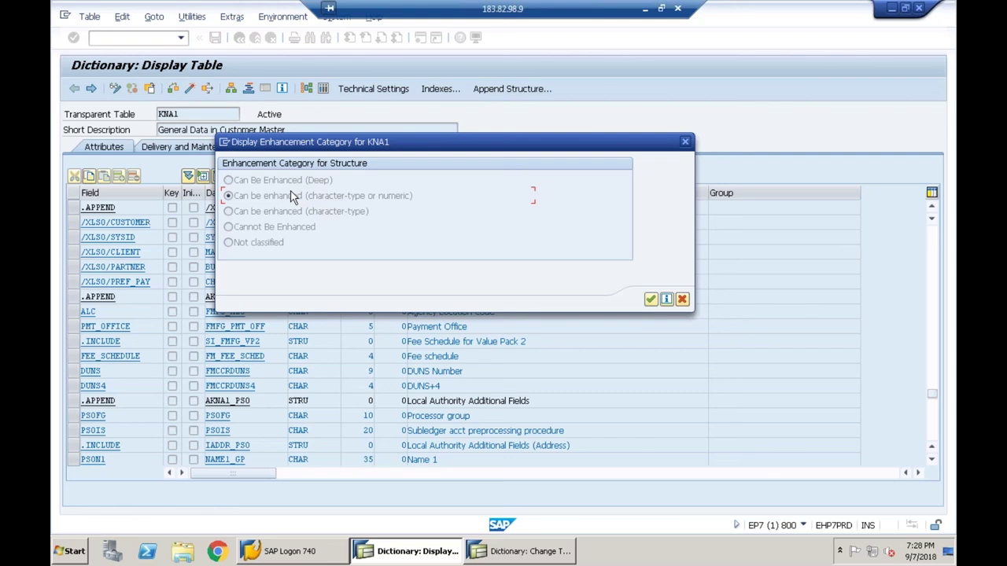
# - Open the Performance Assistant help on enhancement category selection from KNA1's dialog
pyautogui.press('Return')
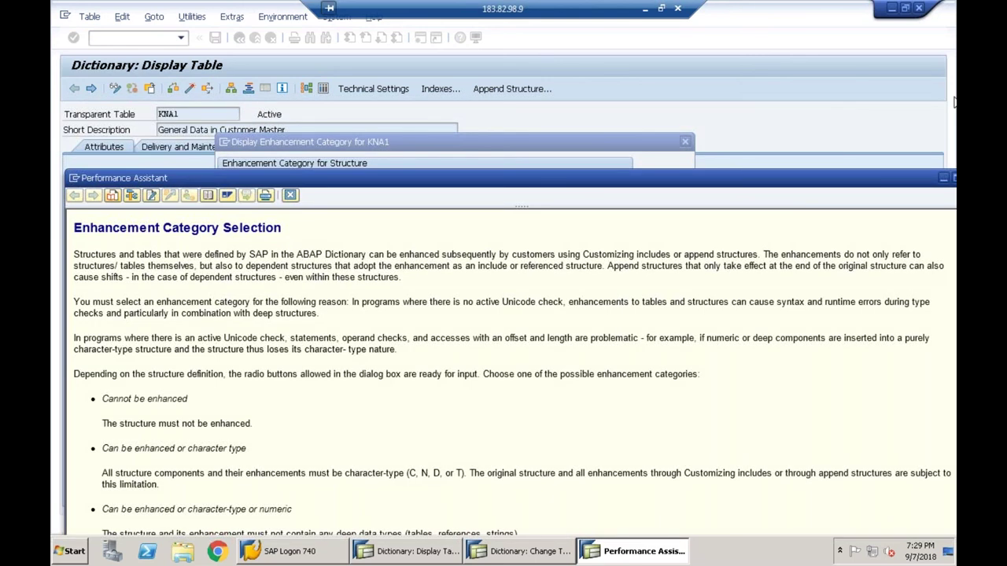
# - Maximize the Performance Assistant and read through the Enhancement Category Selection help text
pyautogui.doubleClick(568, 171)
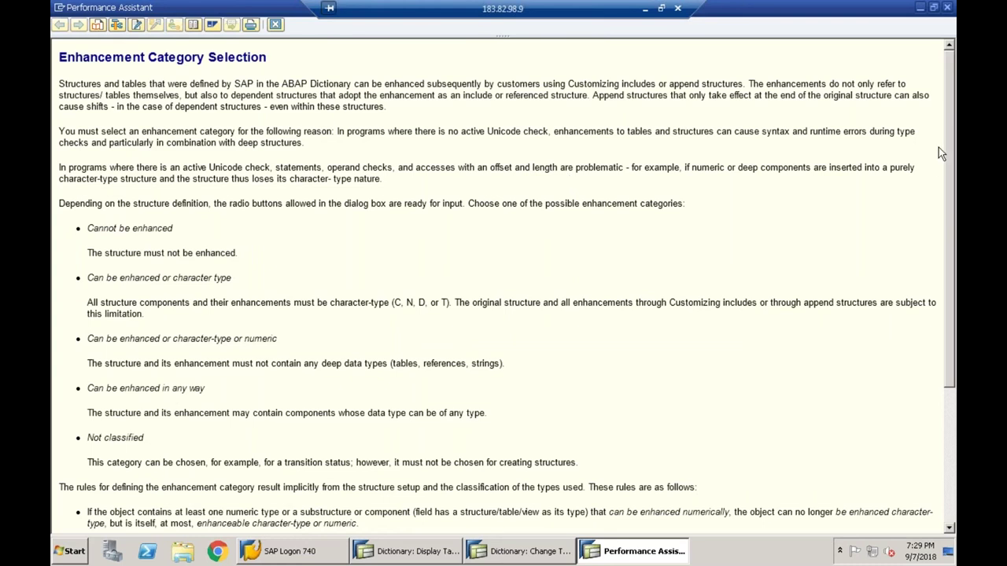
pyautogui.scroll(-1, 948, 153)
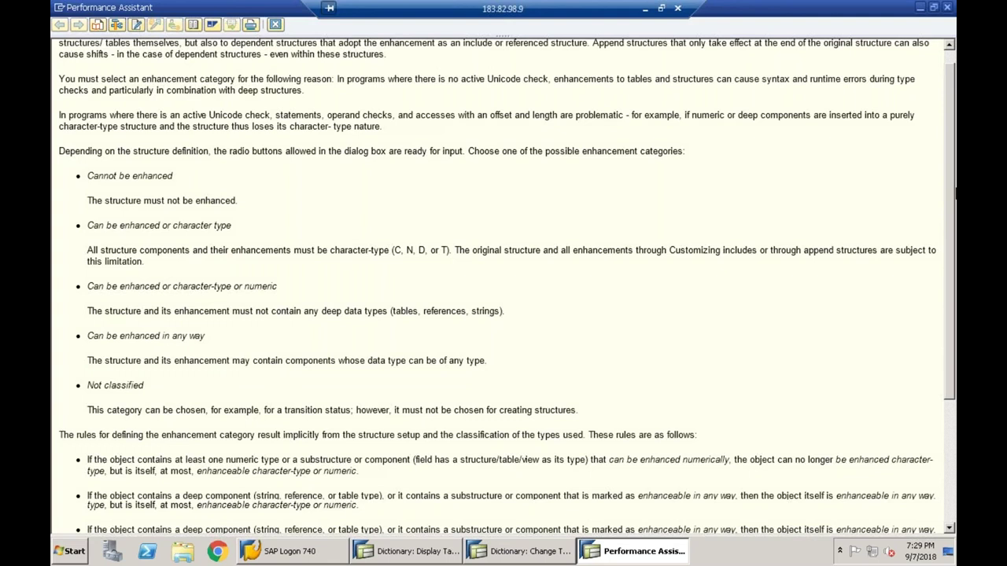
pyautogui.scroll(-1, 952, 179)
pyautogui.scroll(-1, 952, 220)
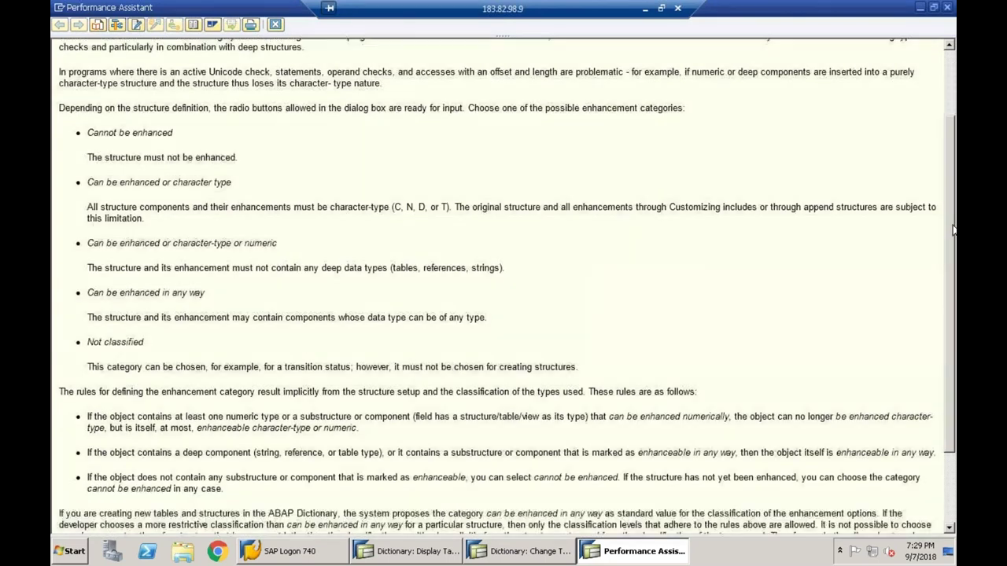
pyautogui.scroll(-2, 952, 228)
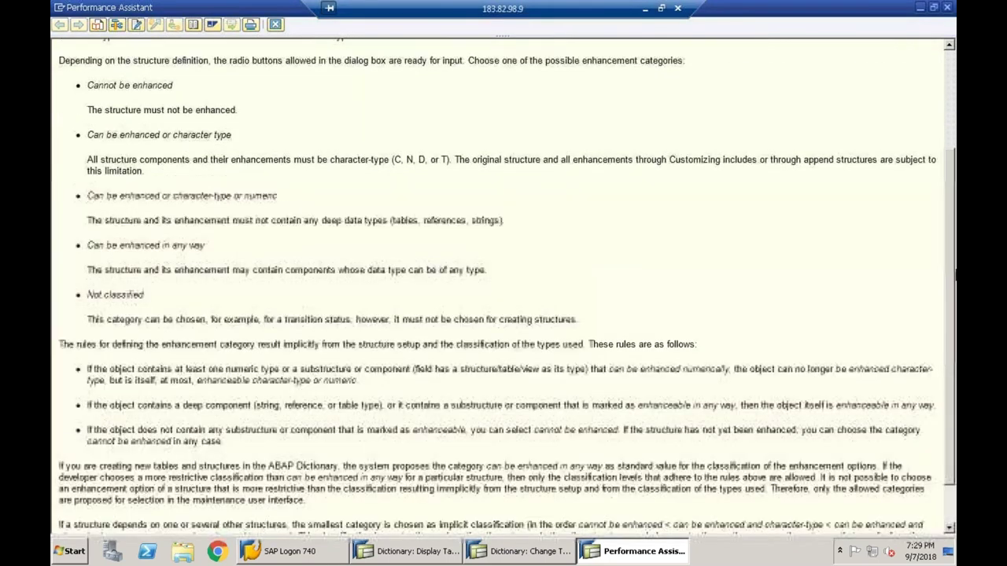
pyautogui.scroll(-3, 944, 275)
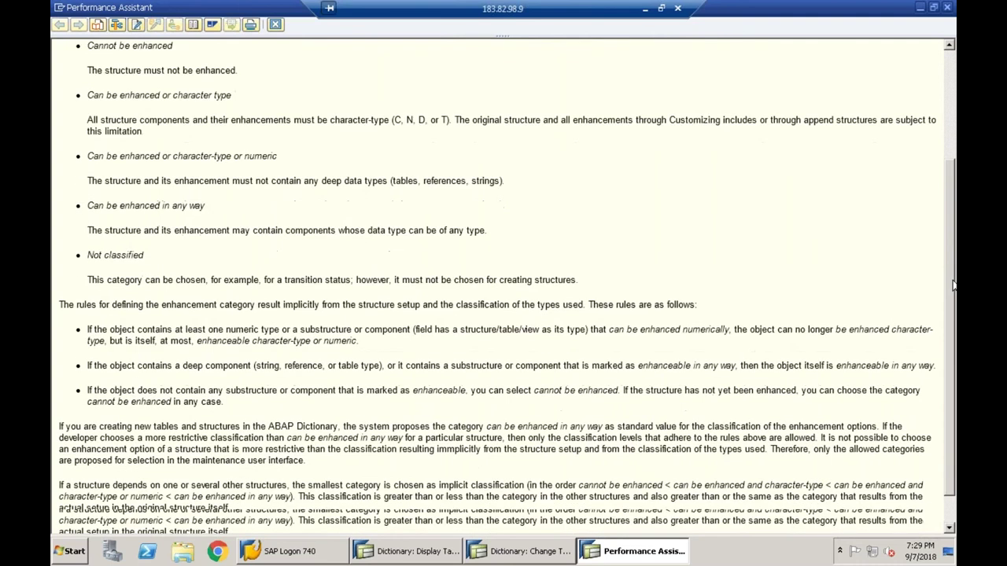
pyautogui.scroll(4, 955, 89)
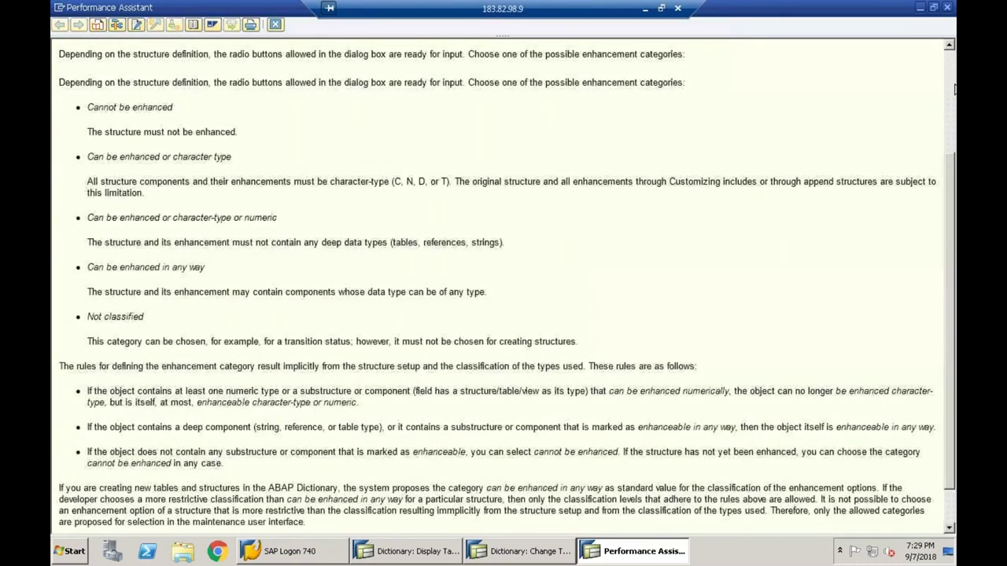
pyautogui.scroll(4, 954, 89)
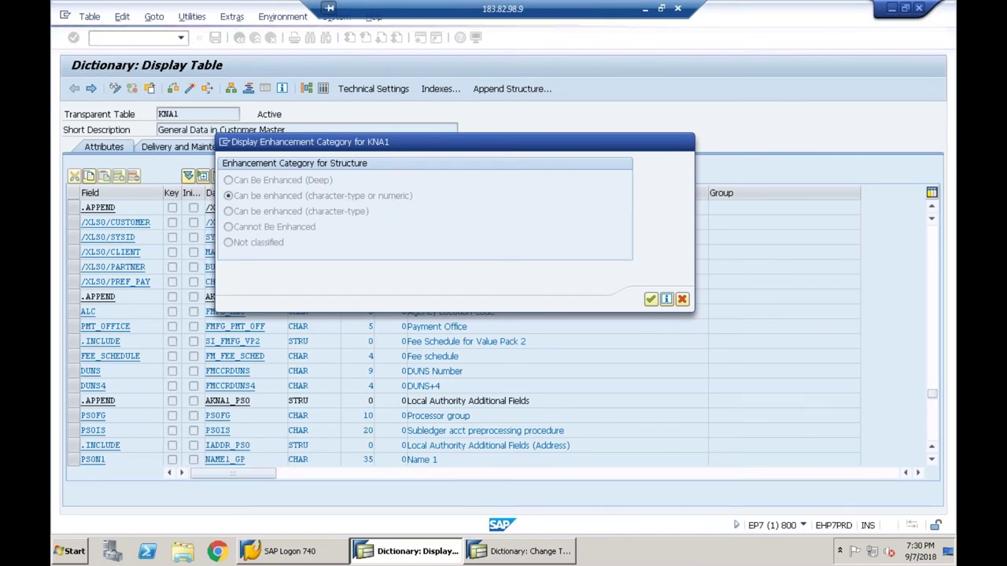
# - Reopen the F1 help and highlight 'tables, references, strings' in the deep data types note
pyautogui.press('F1')
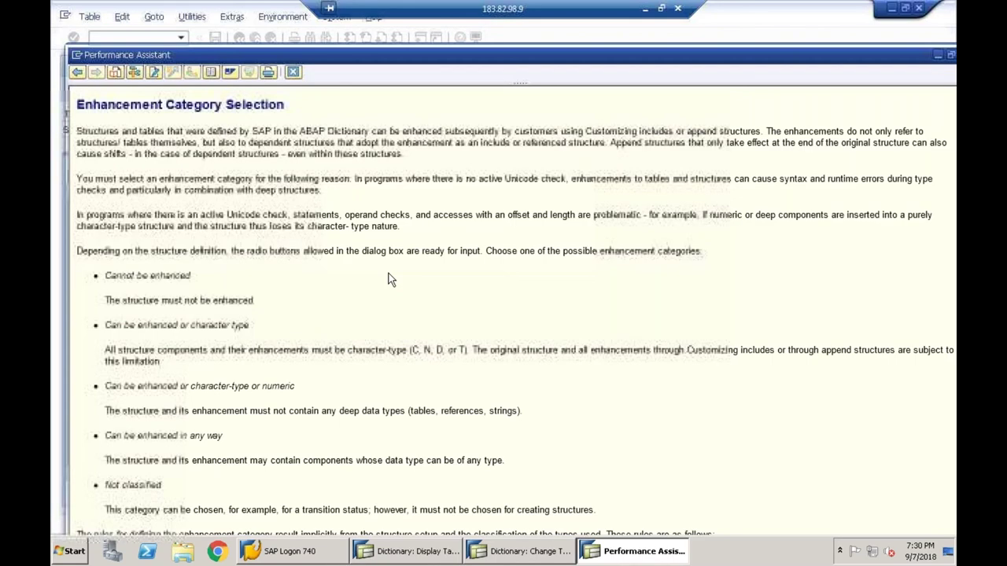
pyautogui.moveTo(415, 411); pyautogui.dragTo(519, 408)
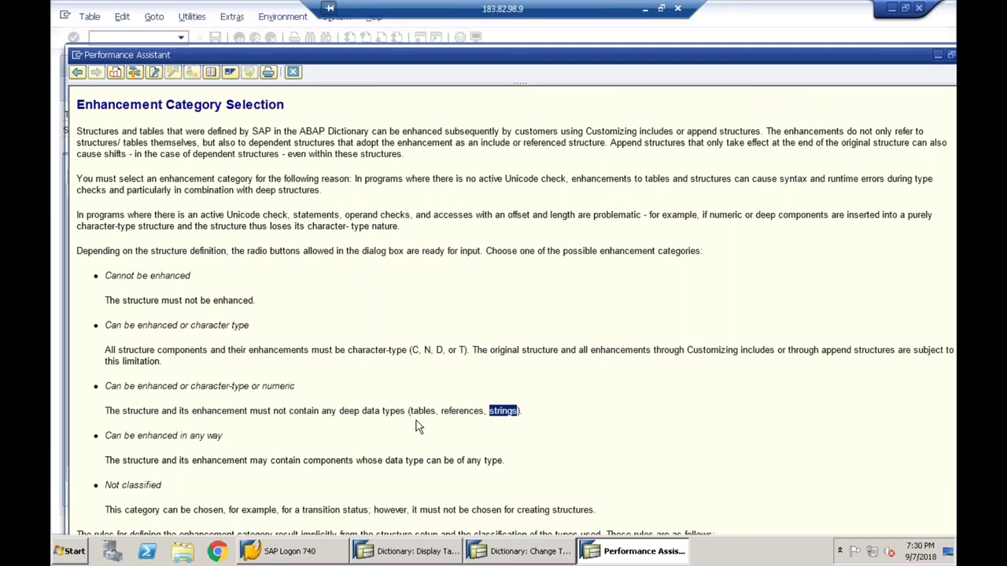
pyautogui.moveTo(412, 415); pyautogui.dragTo(518, 409)
pyautogui.moveTo(308, 413); pyautogui.dragTo(518, 412)
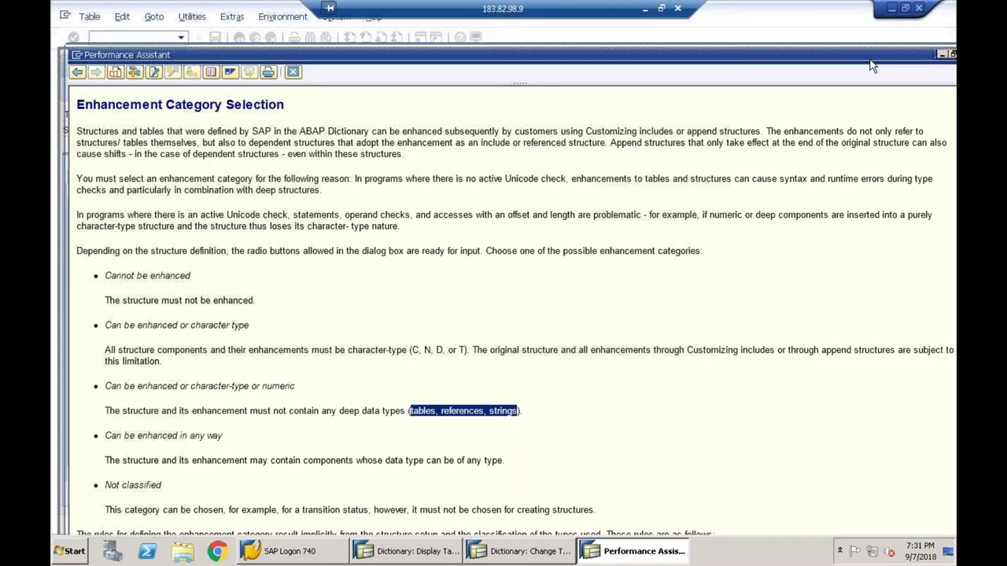
pyautogui.moveTo(871, 66); pyautogui.dragTo(847, 66)
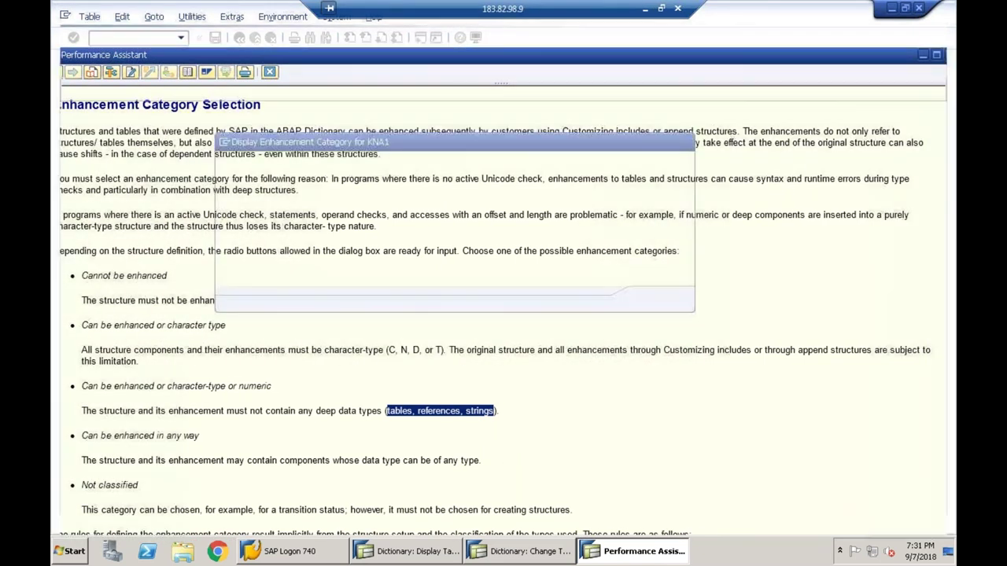
# - Close the help window and cancel KNA1's enhancement category dialog
pyautogui.click(640, 137)
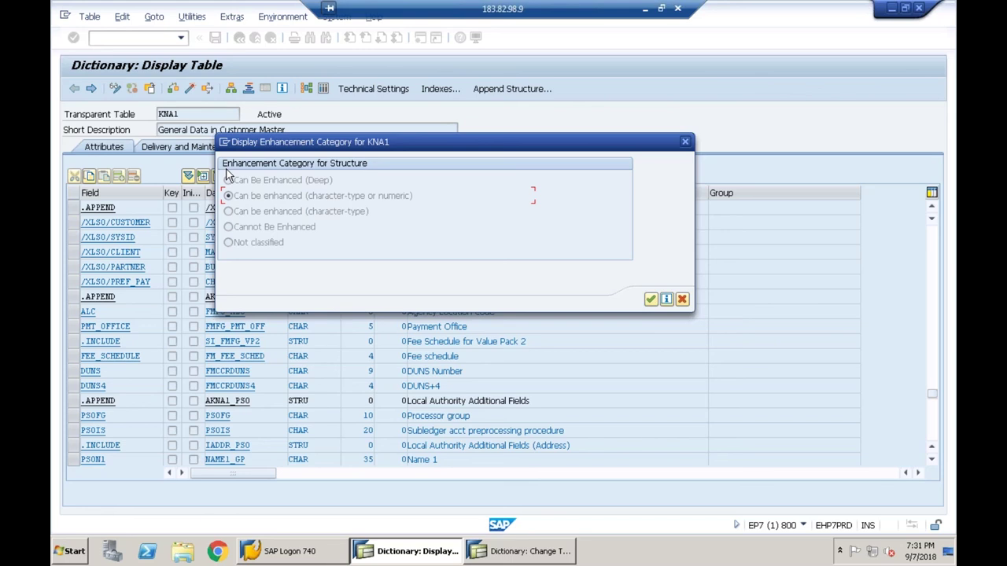
pyautogui.click(682, 299)
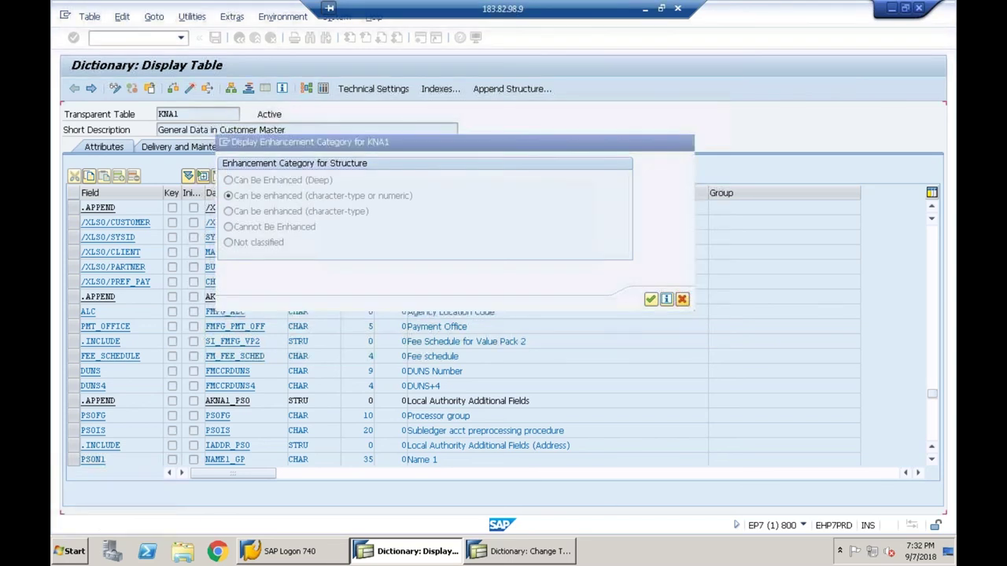
# - Switch to Z645_EMP and set its enhancement category to character-type or numeric
pyautogui.hotkey('alt', 'Tab')
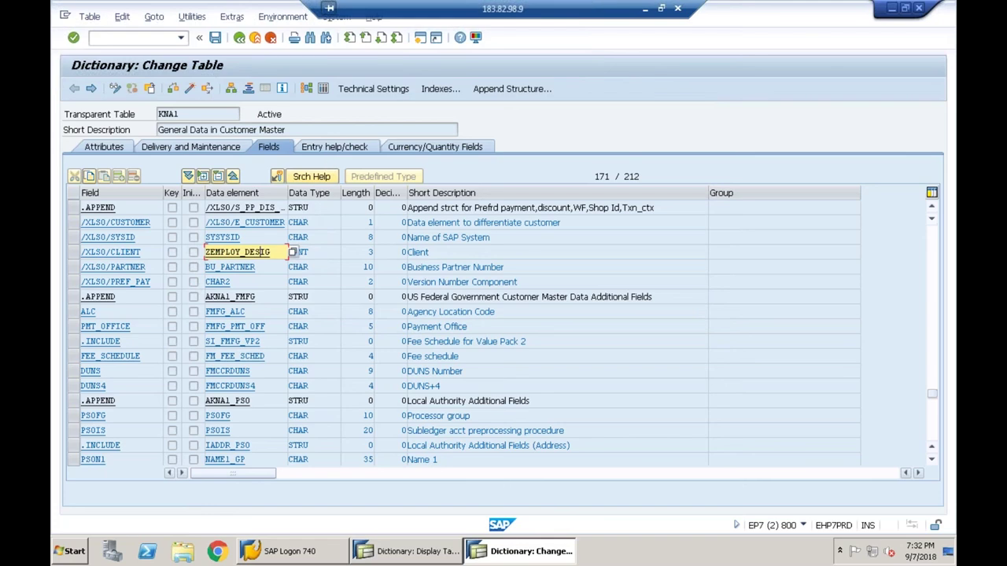
pyautogui.click(232, 17)
pyautogui.click(271, 126)
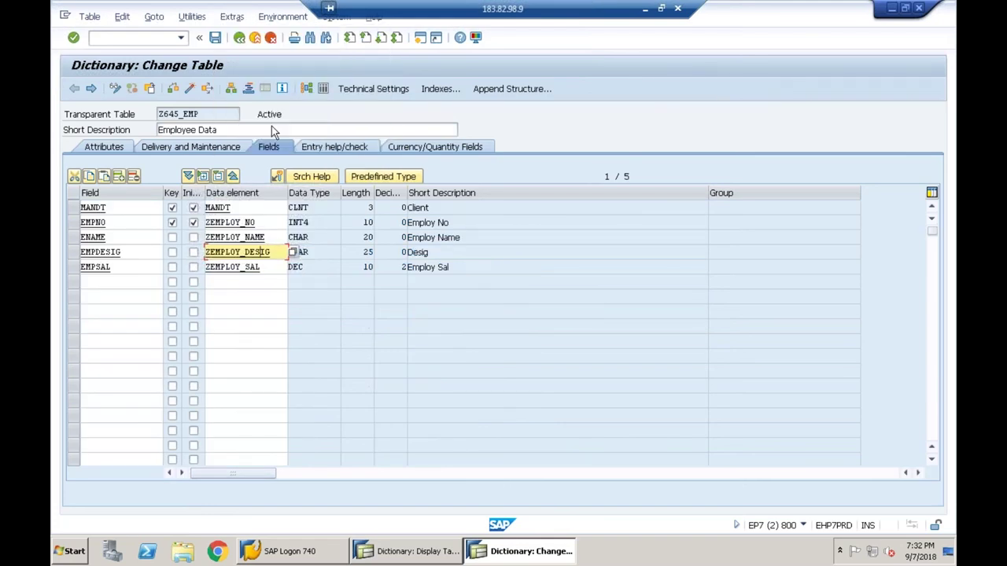
pyautogui.click(209, 218)
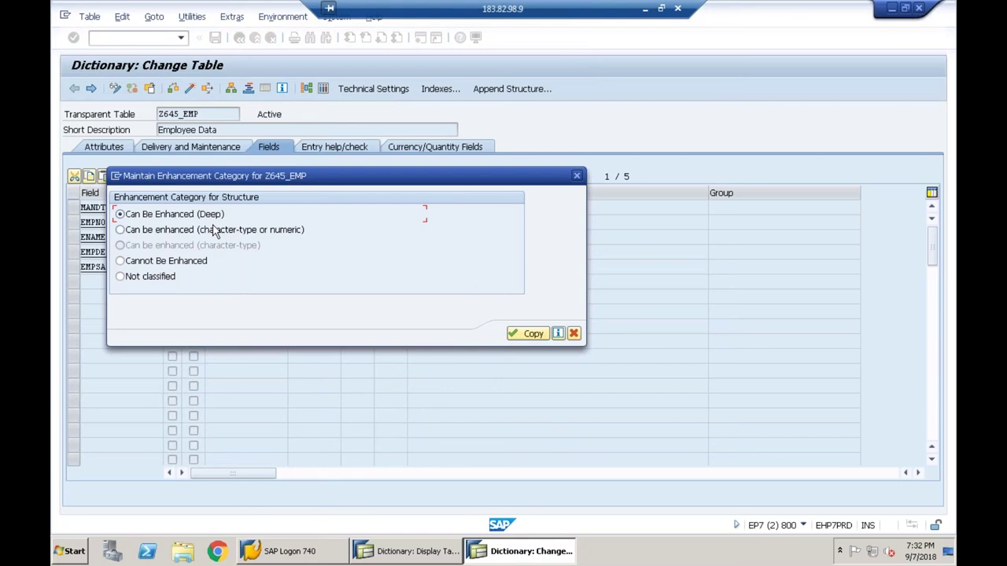
pyautogui.click(208, 236)
pyautogui.click(529, 334)
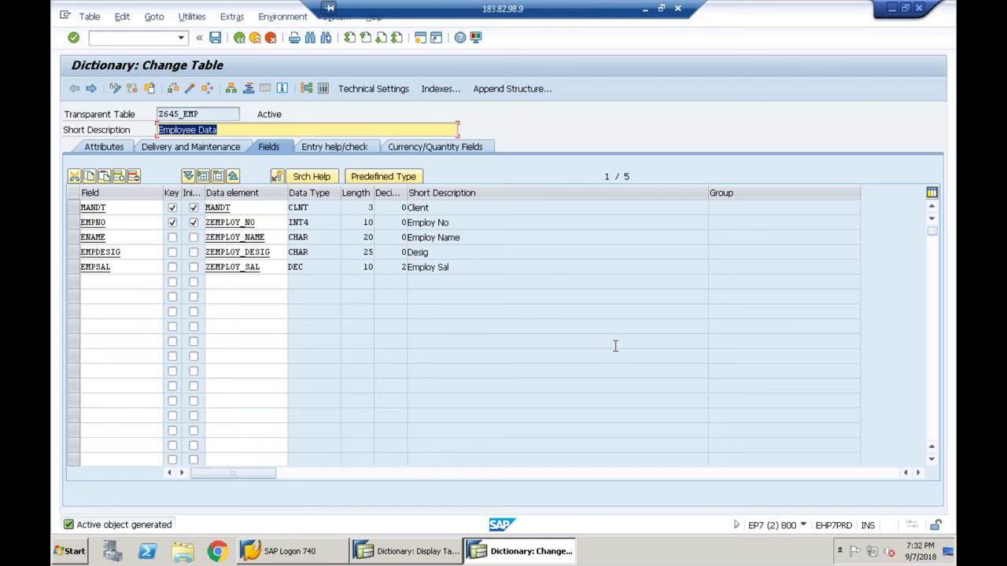
# - Reopen Z645_EMP's enhancement category and copy Can Be Enhanced (Deep)
pyautogui.click(231, 17)
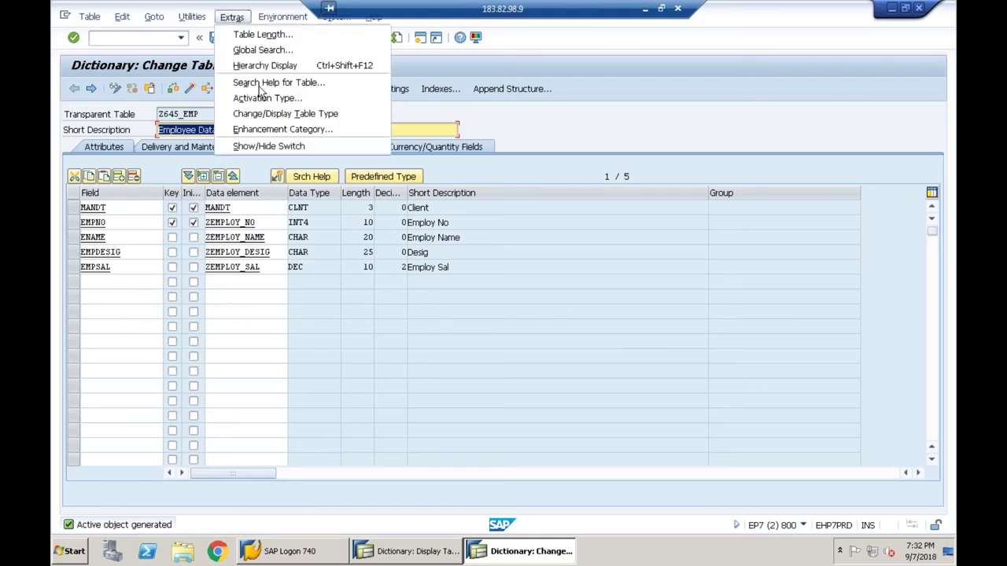
pyautogui.click(272, 131)
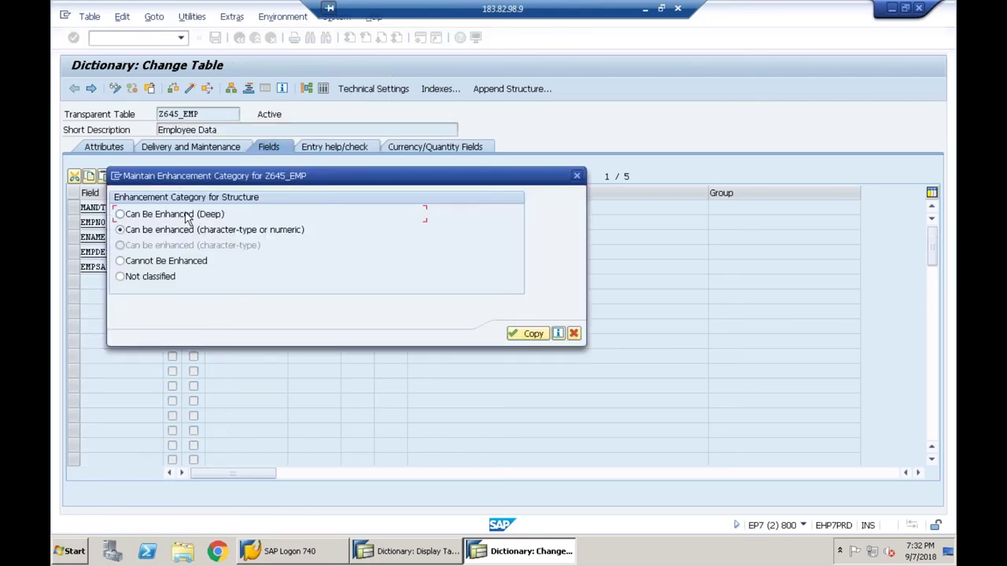
pyautogui.click(528, 333)
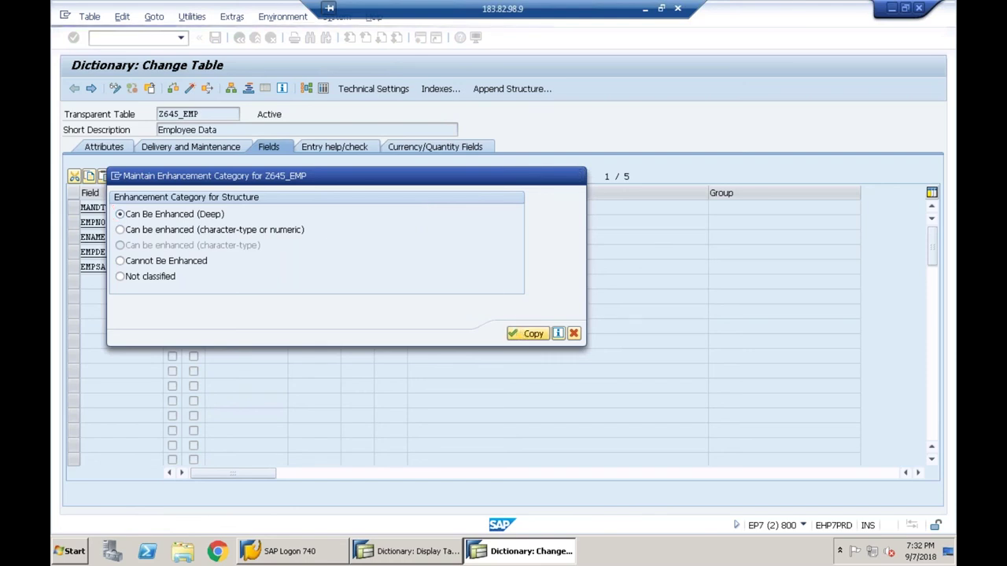